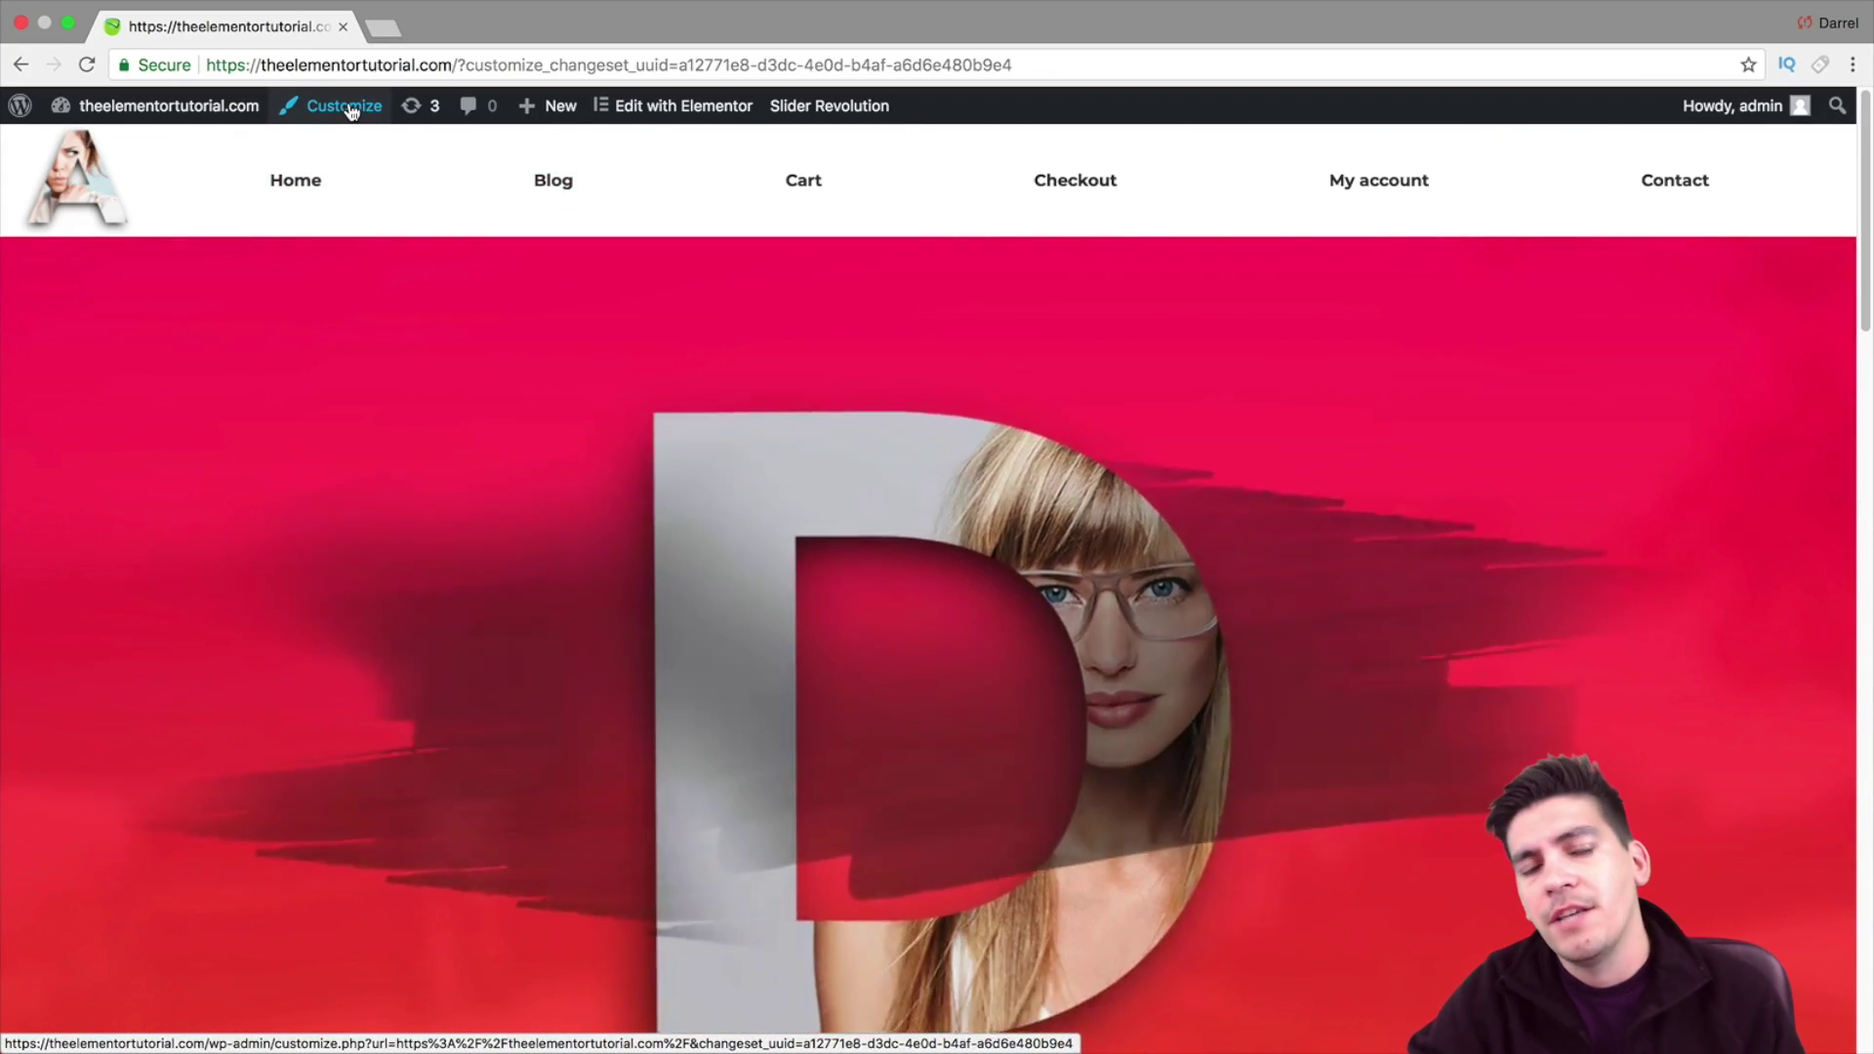
Open the site's theme customizer and go to the top bar settings in the Cactus header options
left_click(349, 107)
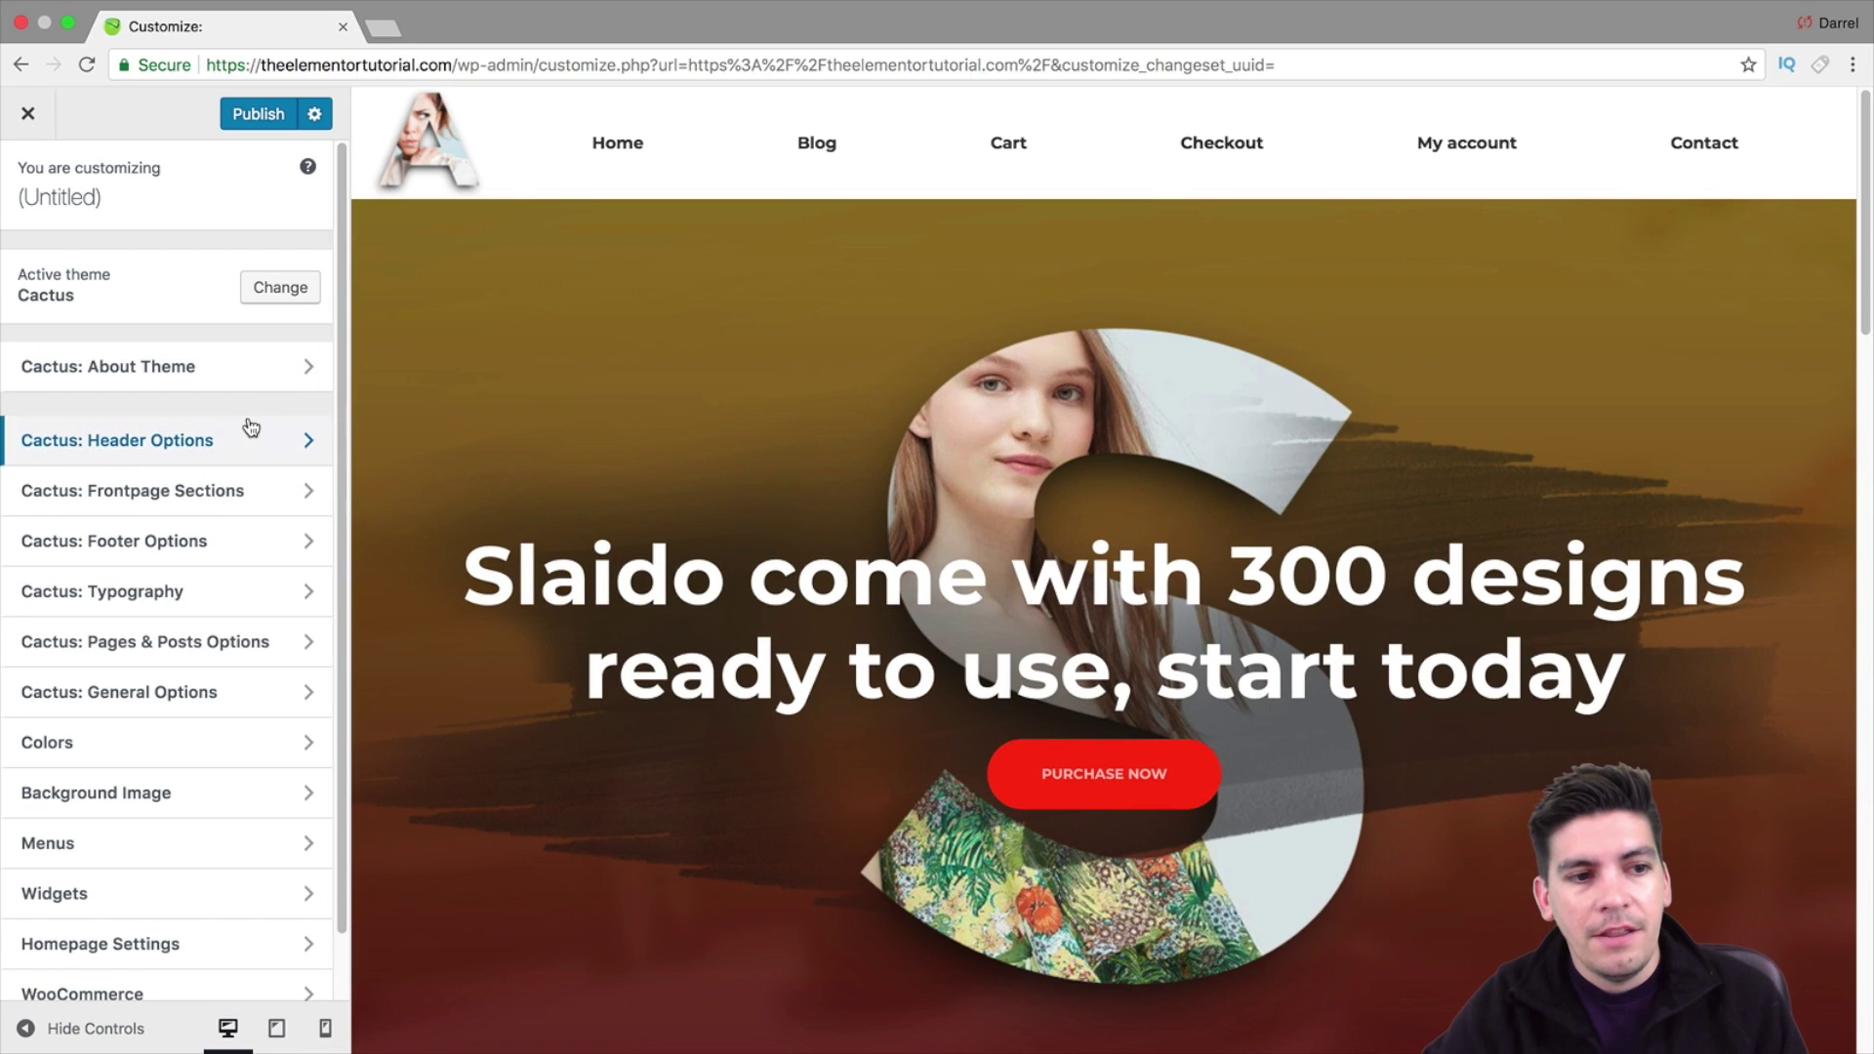
left_click(190, 444)
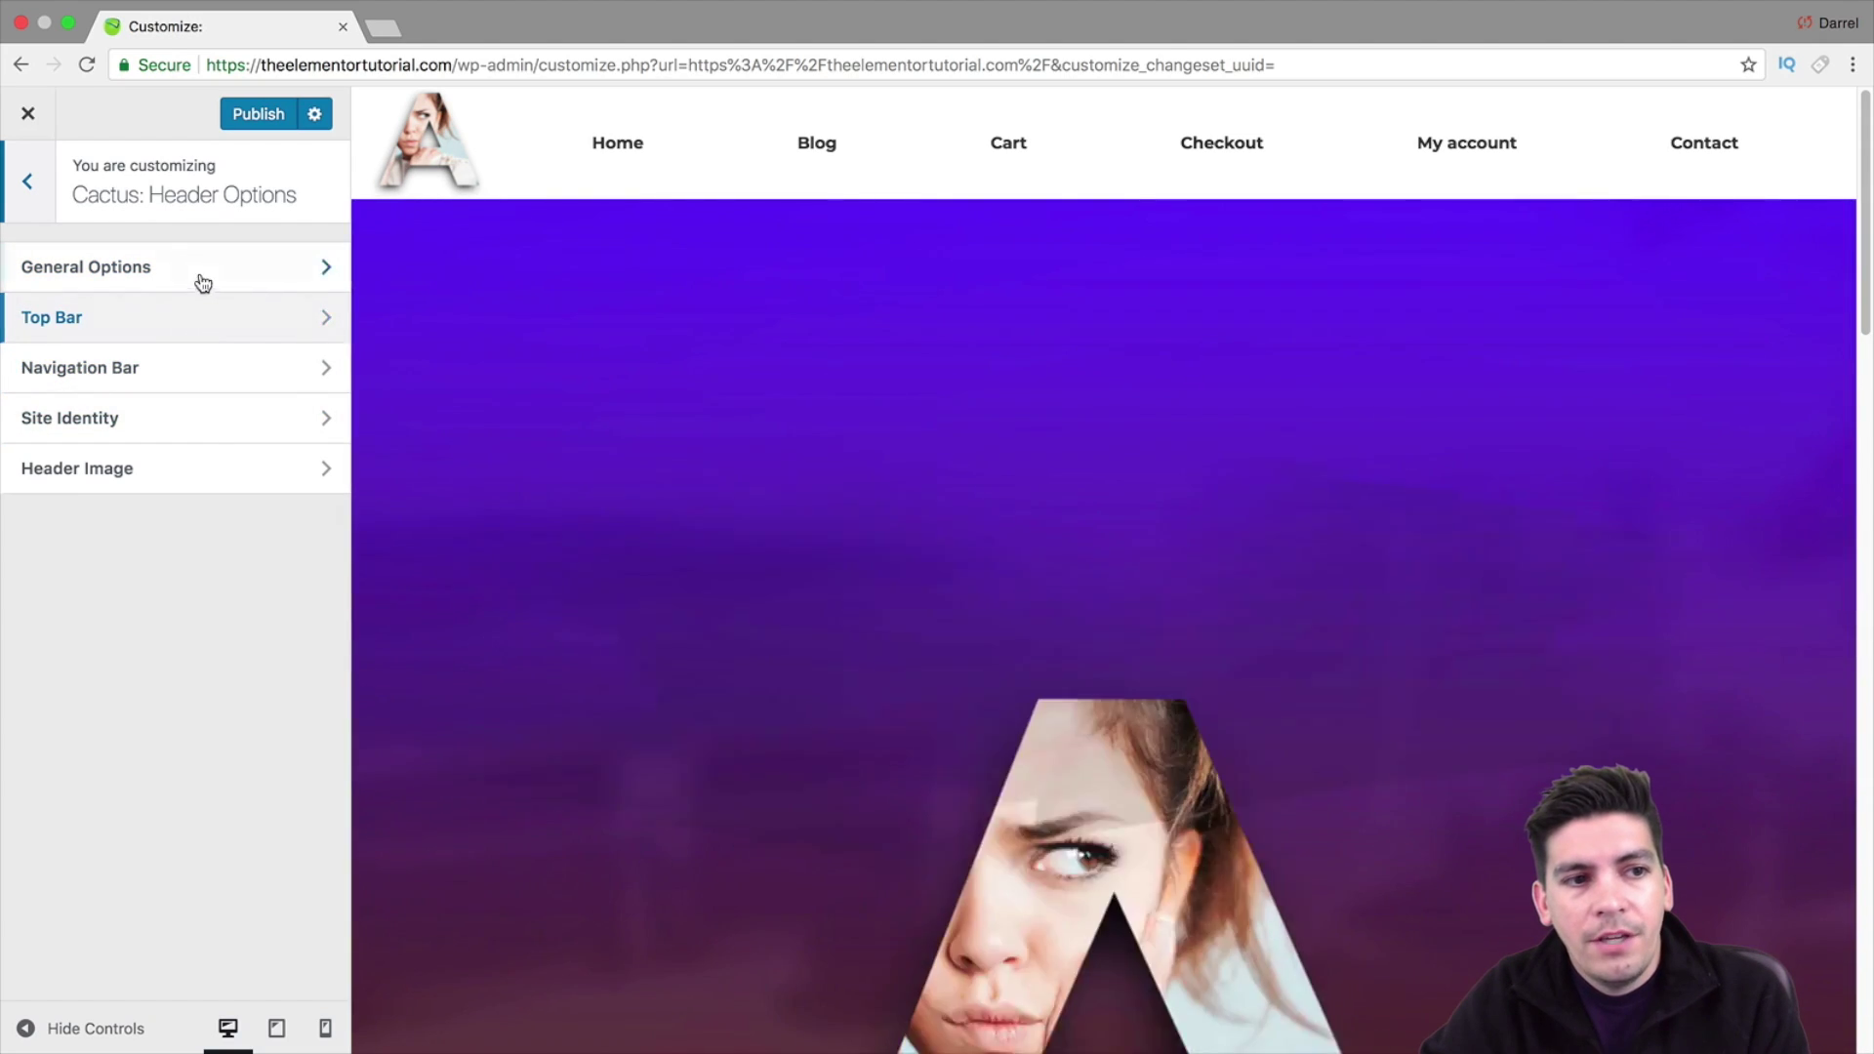
left_click(203, 316)
Display the top bar in the preview, look over its icon and link items, and turn the top bar off again
left_click(111, 270)
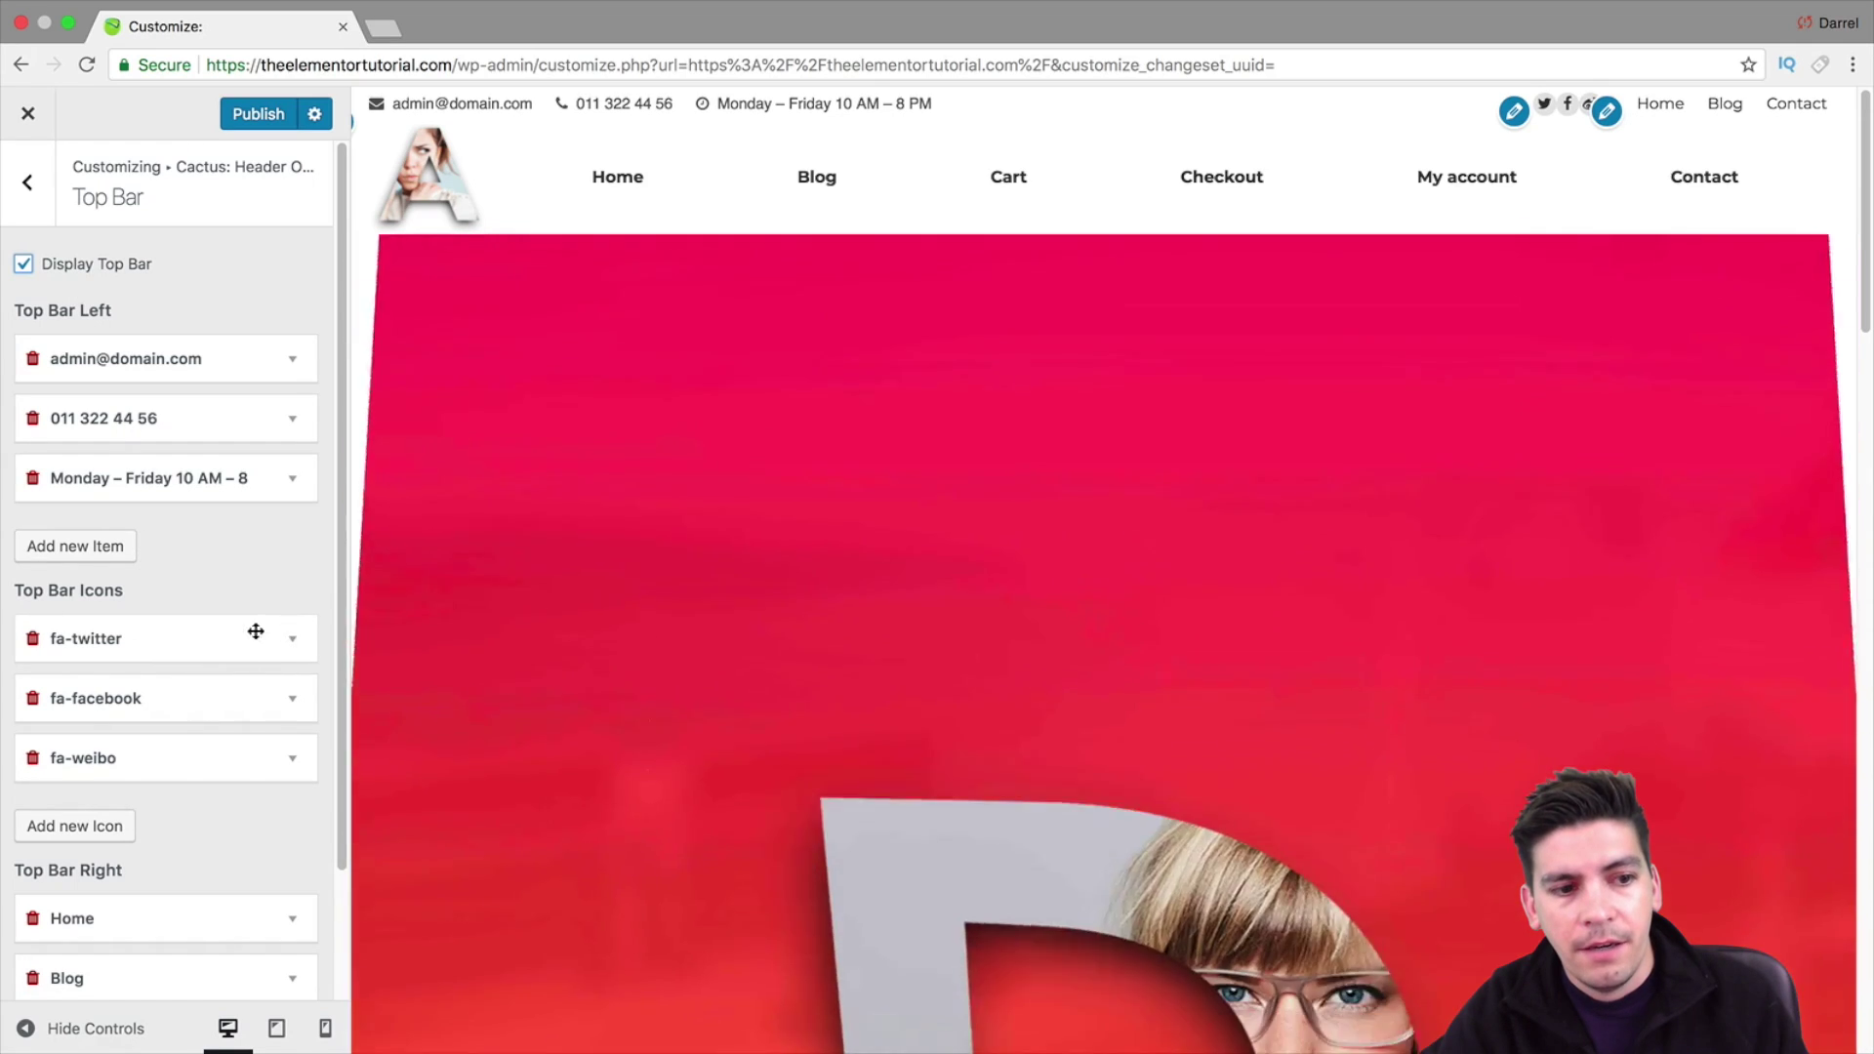
left_click(293, 635)
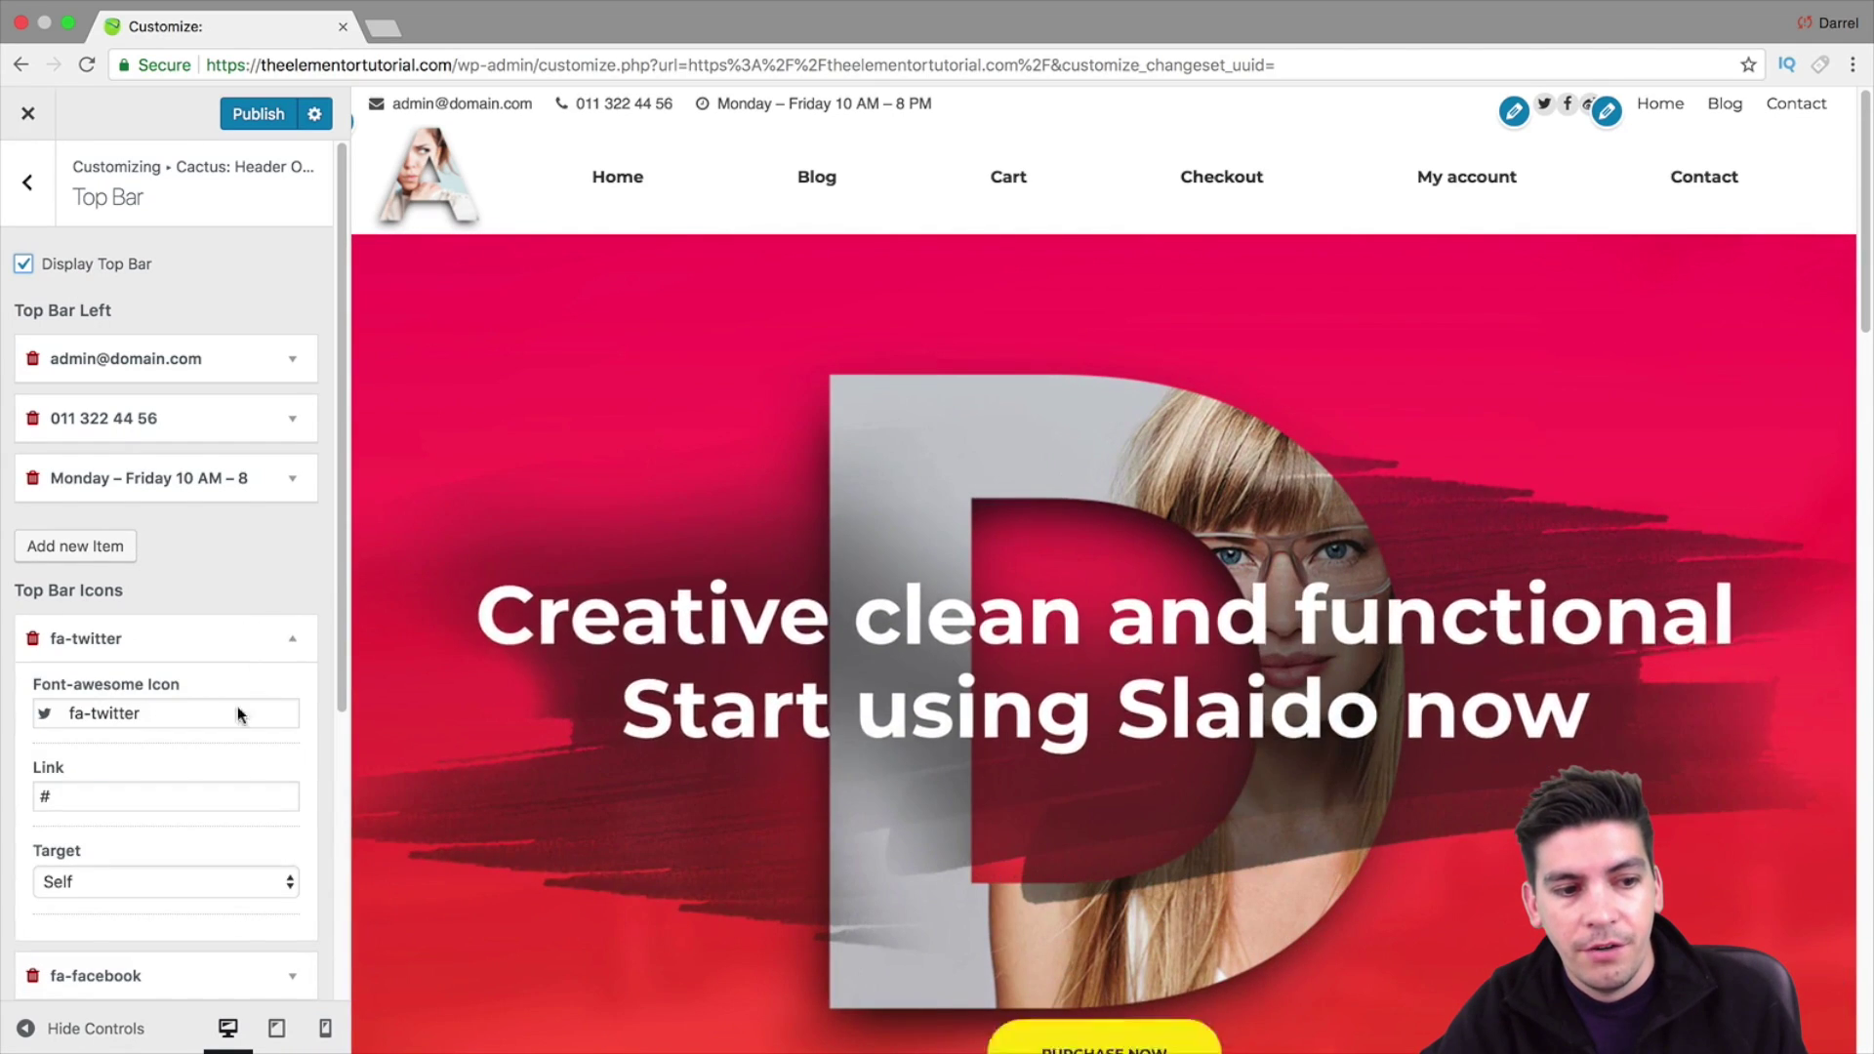
left_click(293, 638)
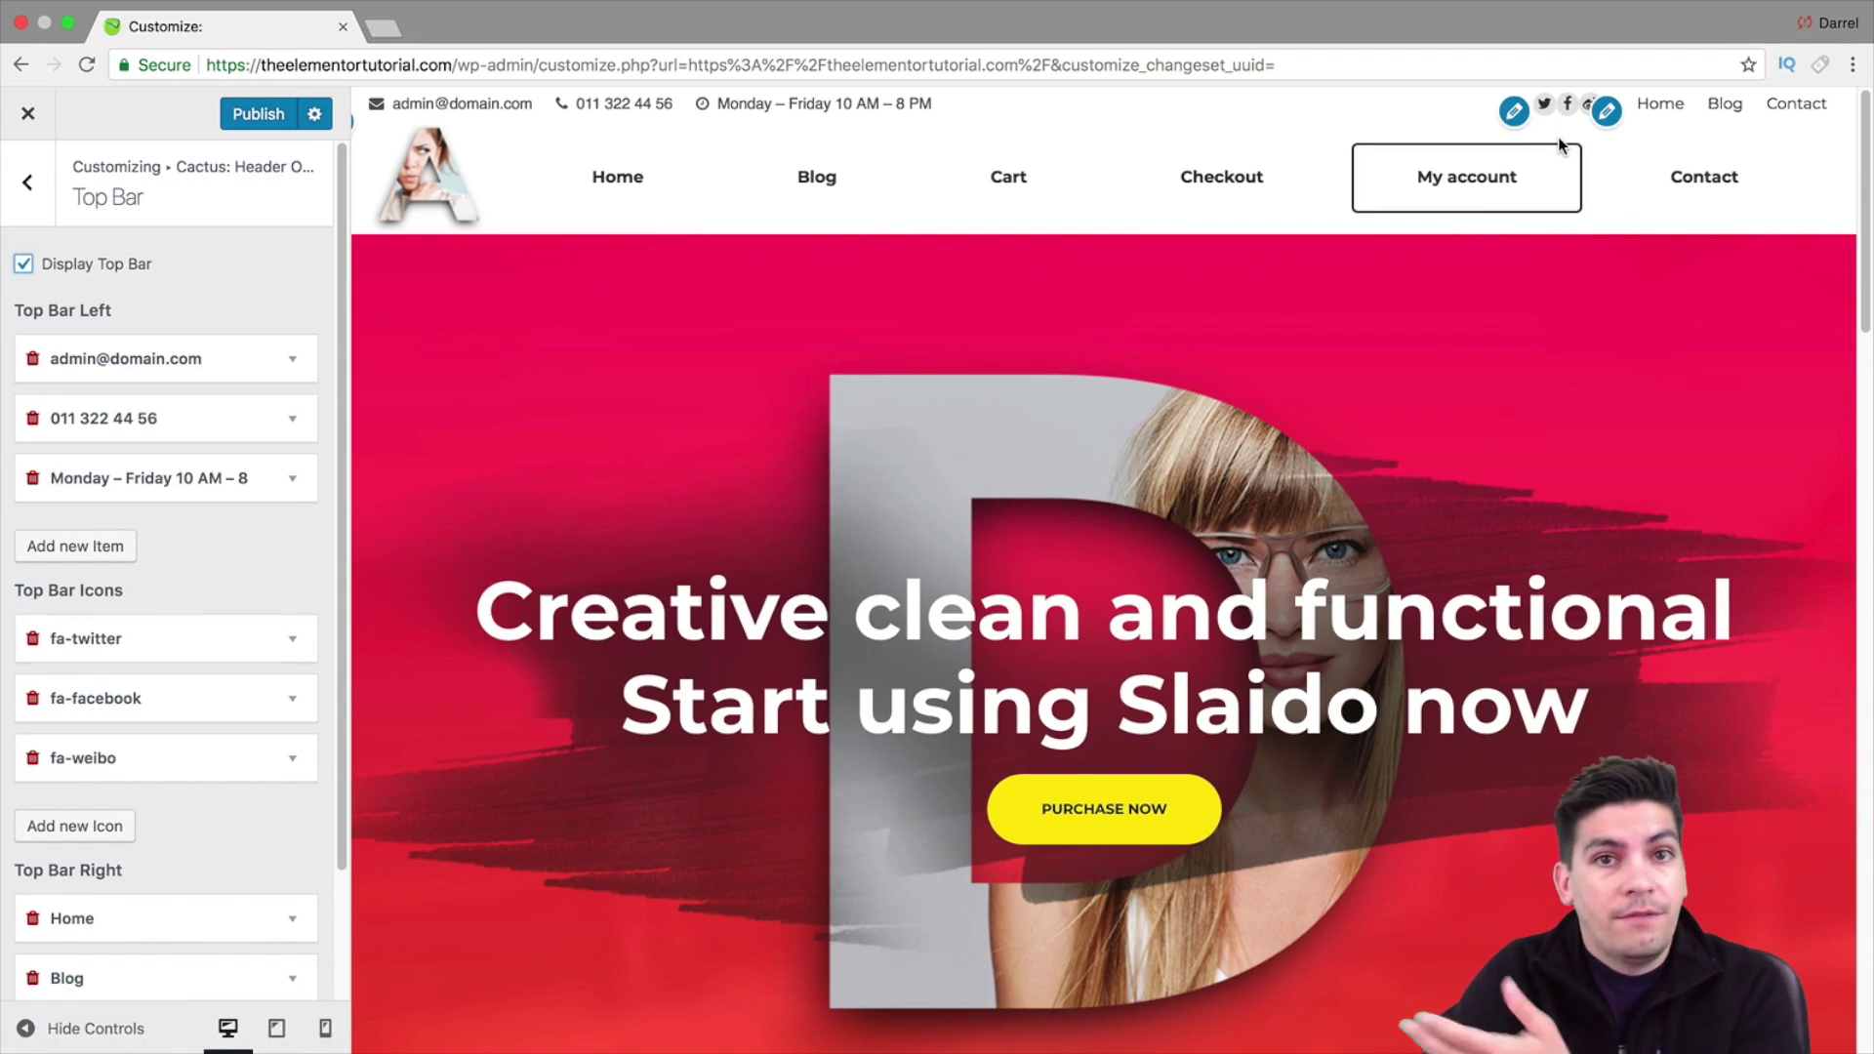
scroll(205, 752, "down", 2)
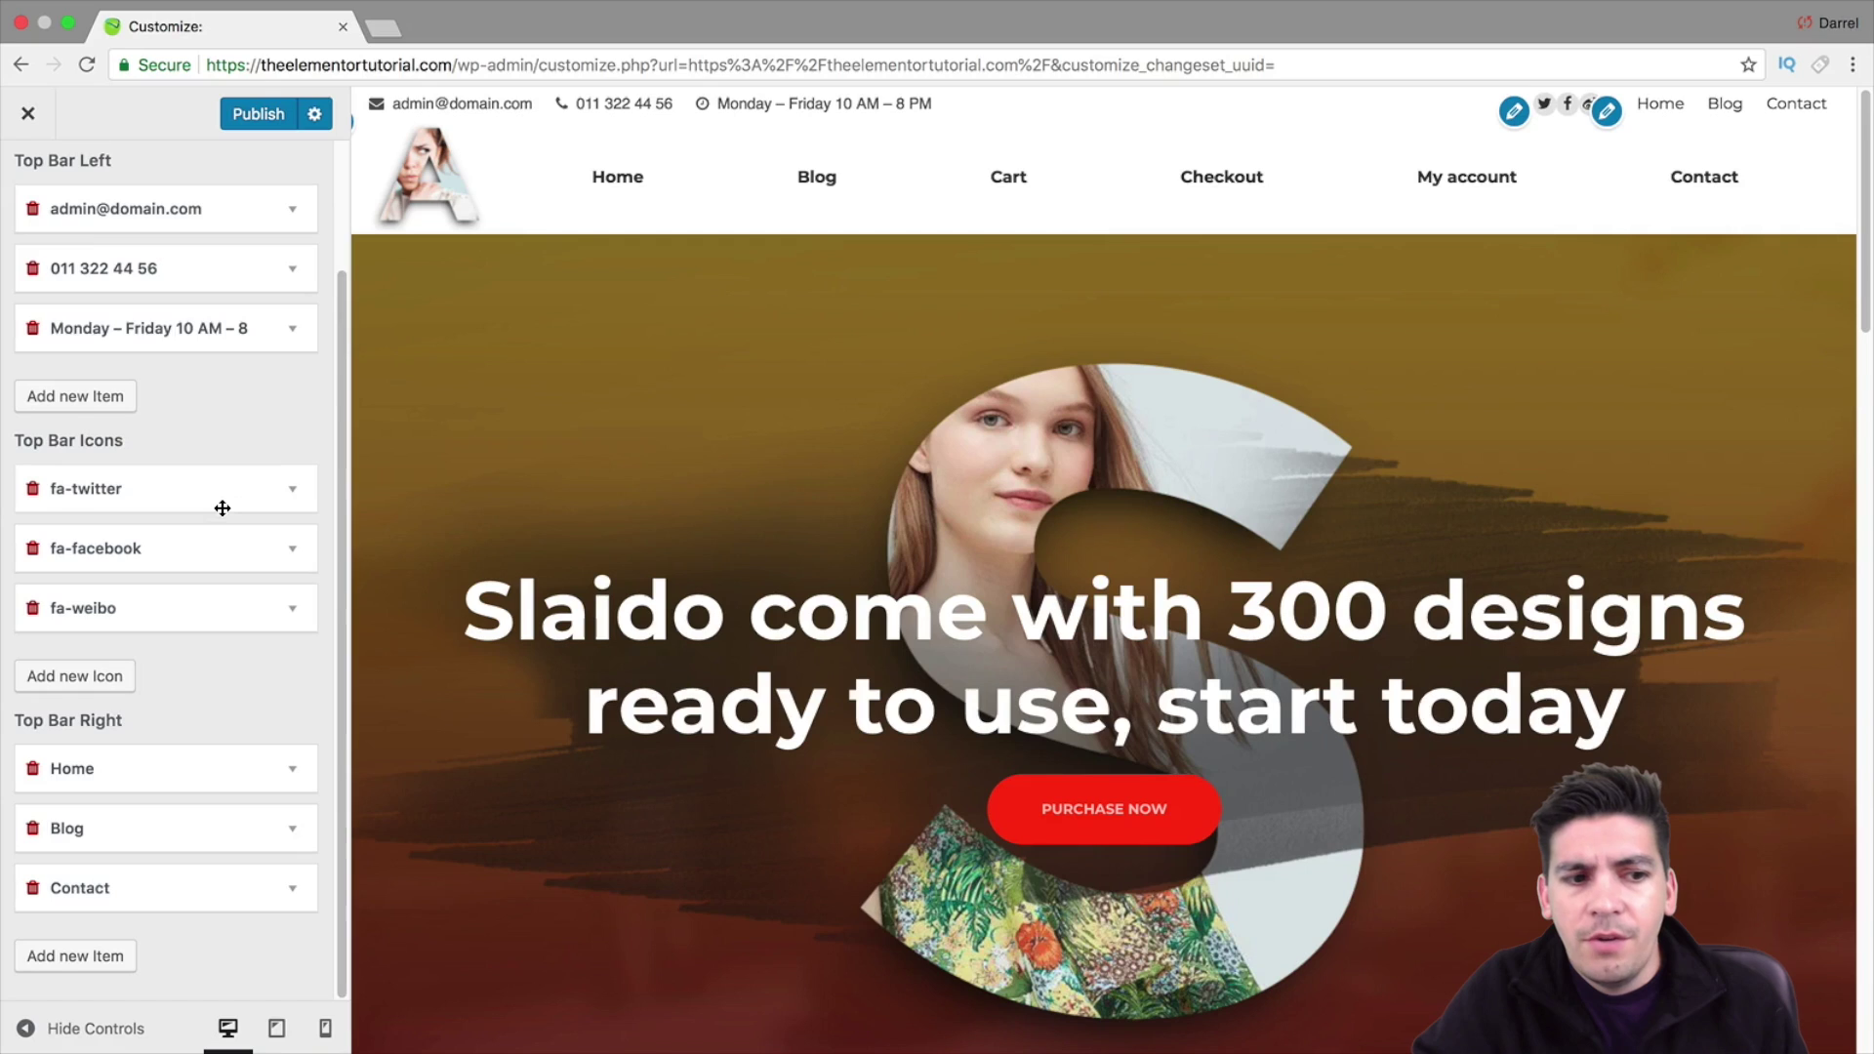
scroll(215, 531, "up", 2)
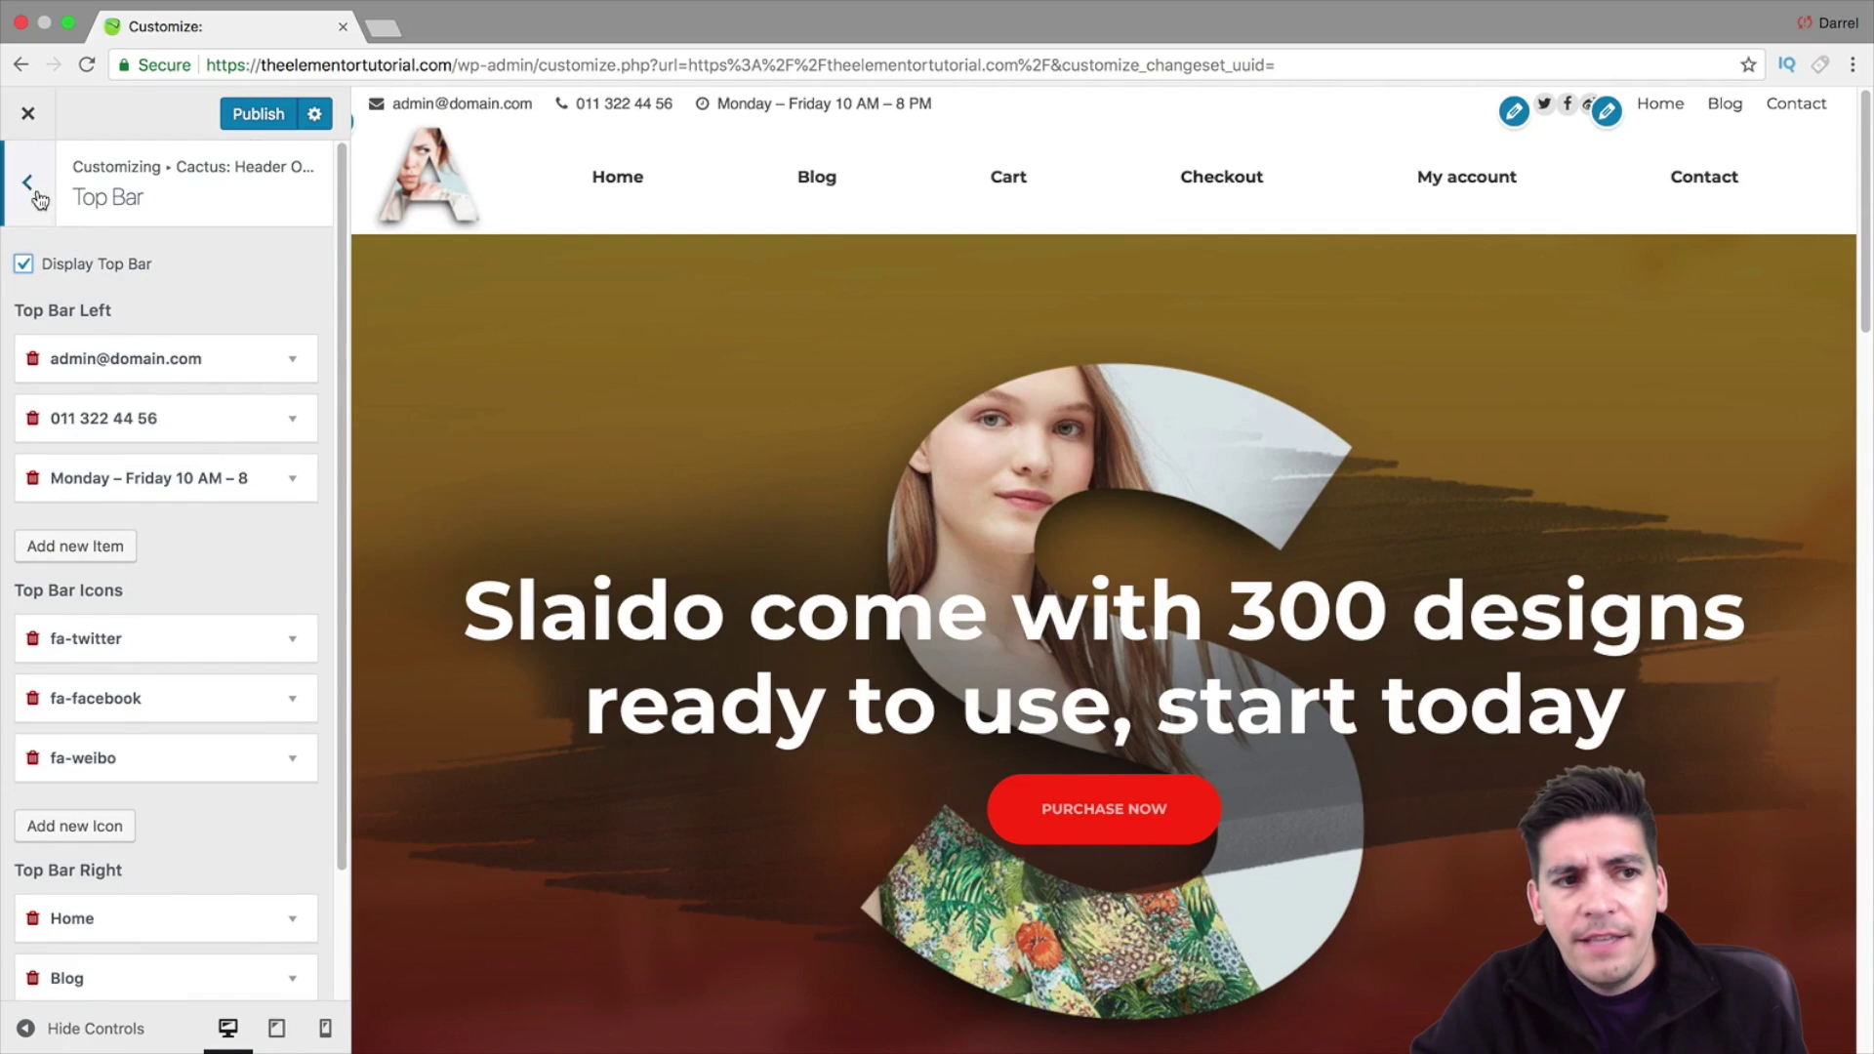
left_click(29, 262)
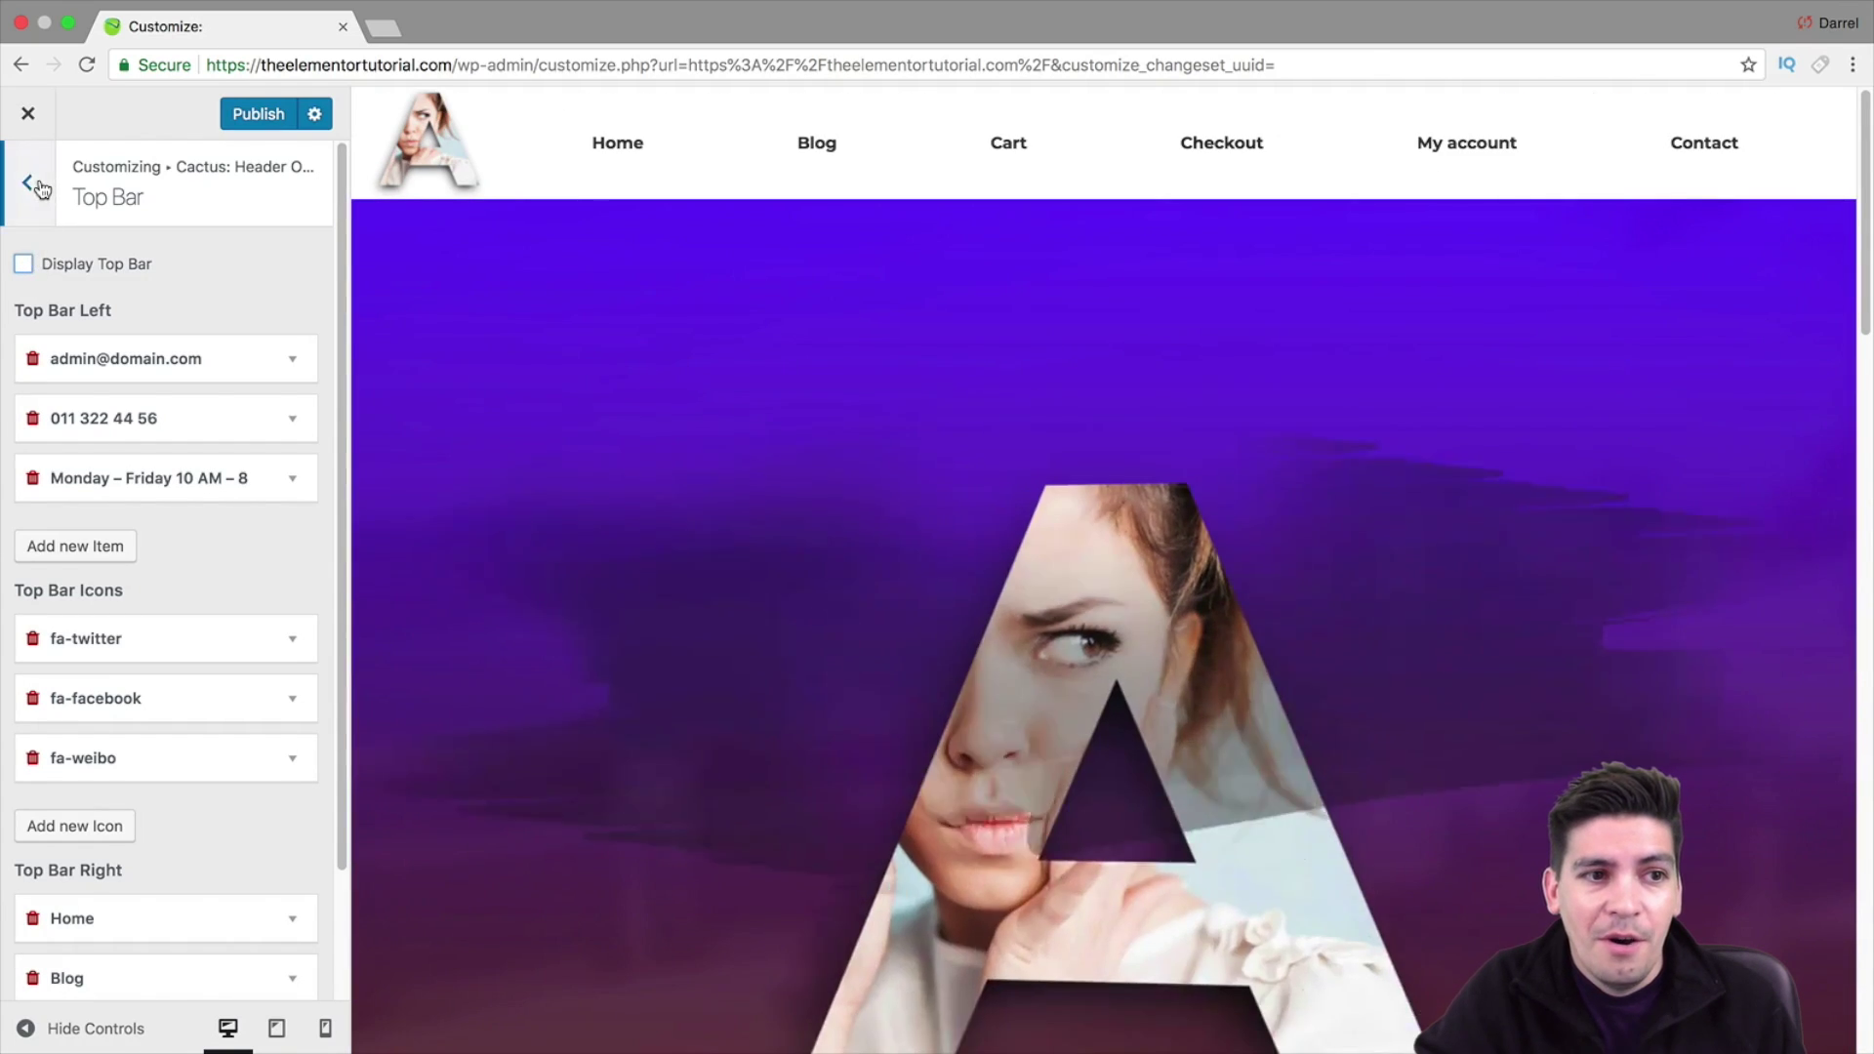
left_click(37, 186)
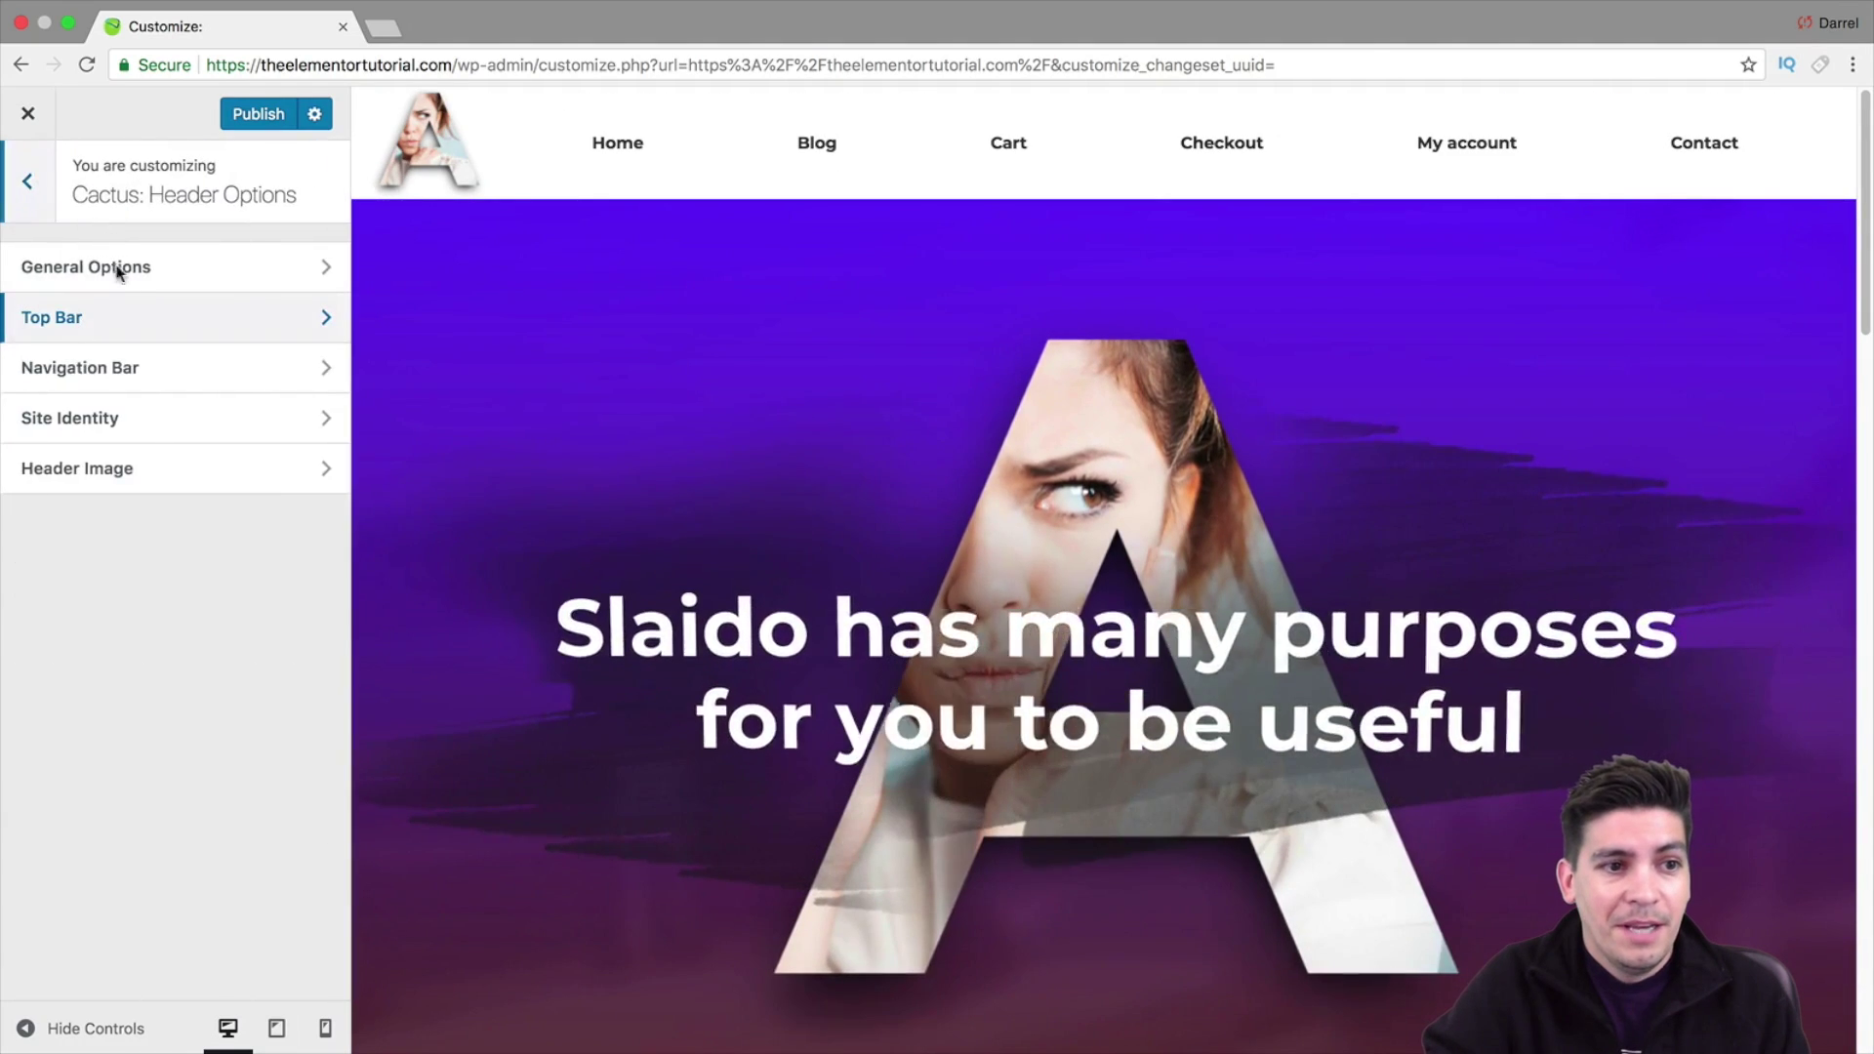
Try the second navigation bar style in the header's navigation bar settings and restore the first style
left_click(187, 367)
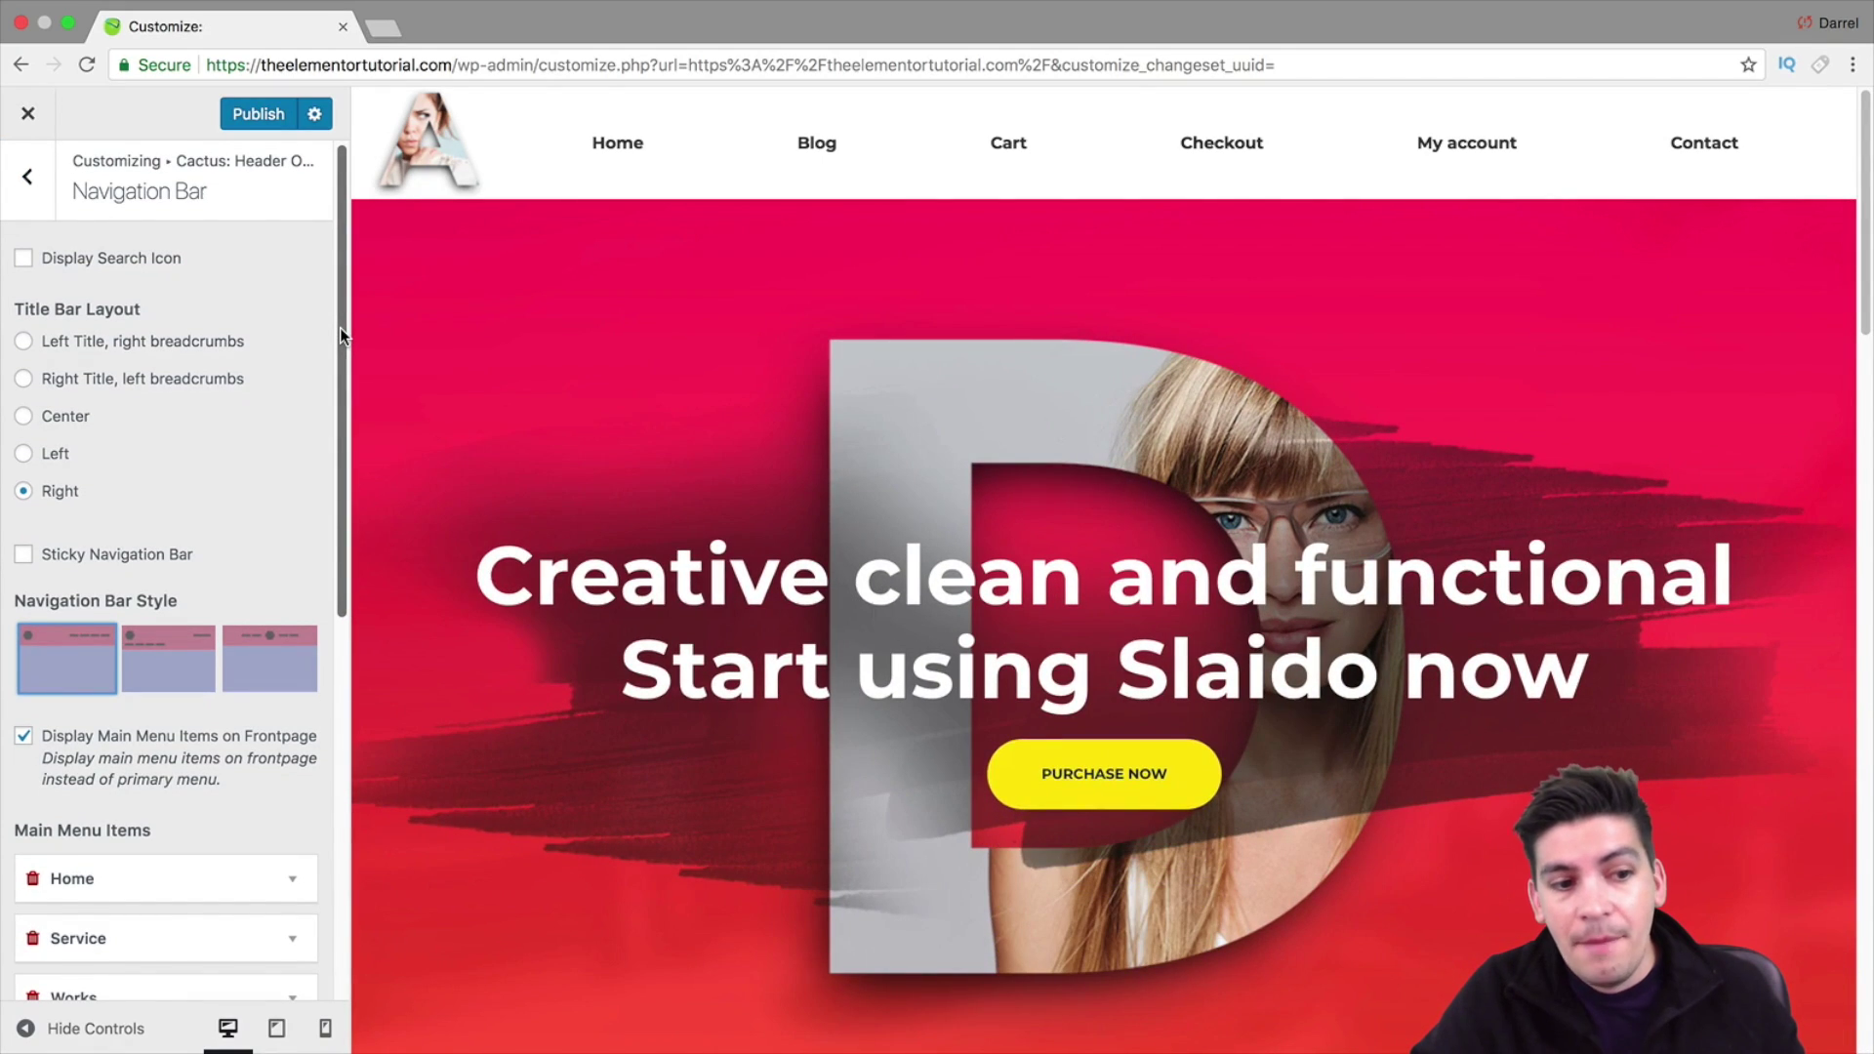
left_click_drag(340, 326, 340, 549)
scroll(159, 391, "up", 3)
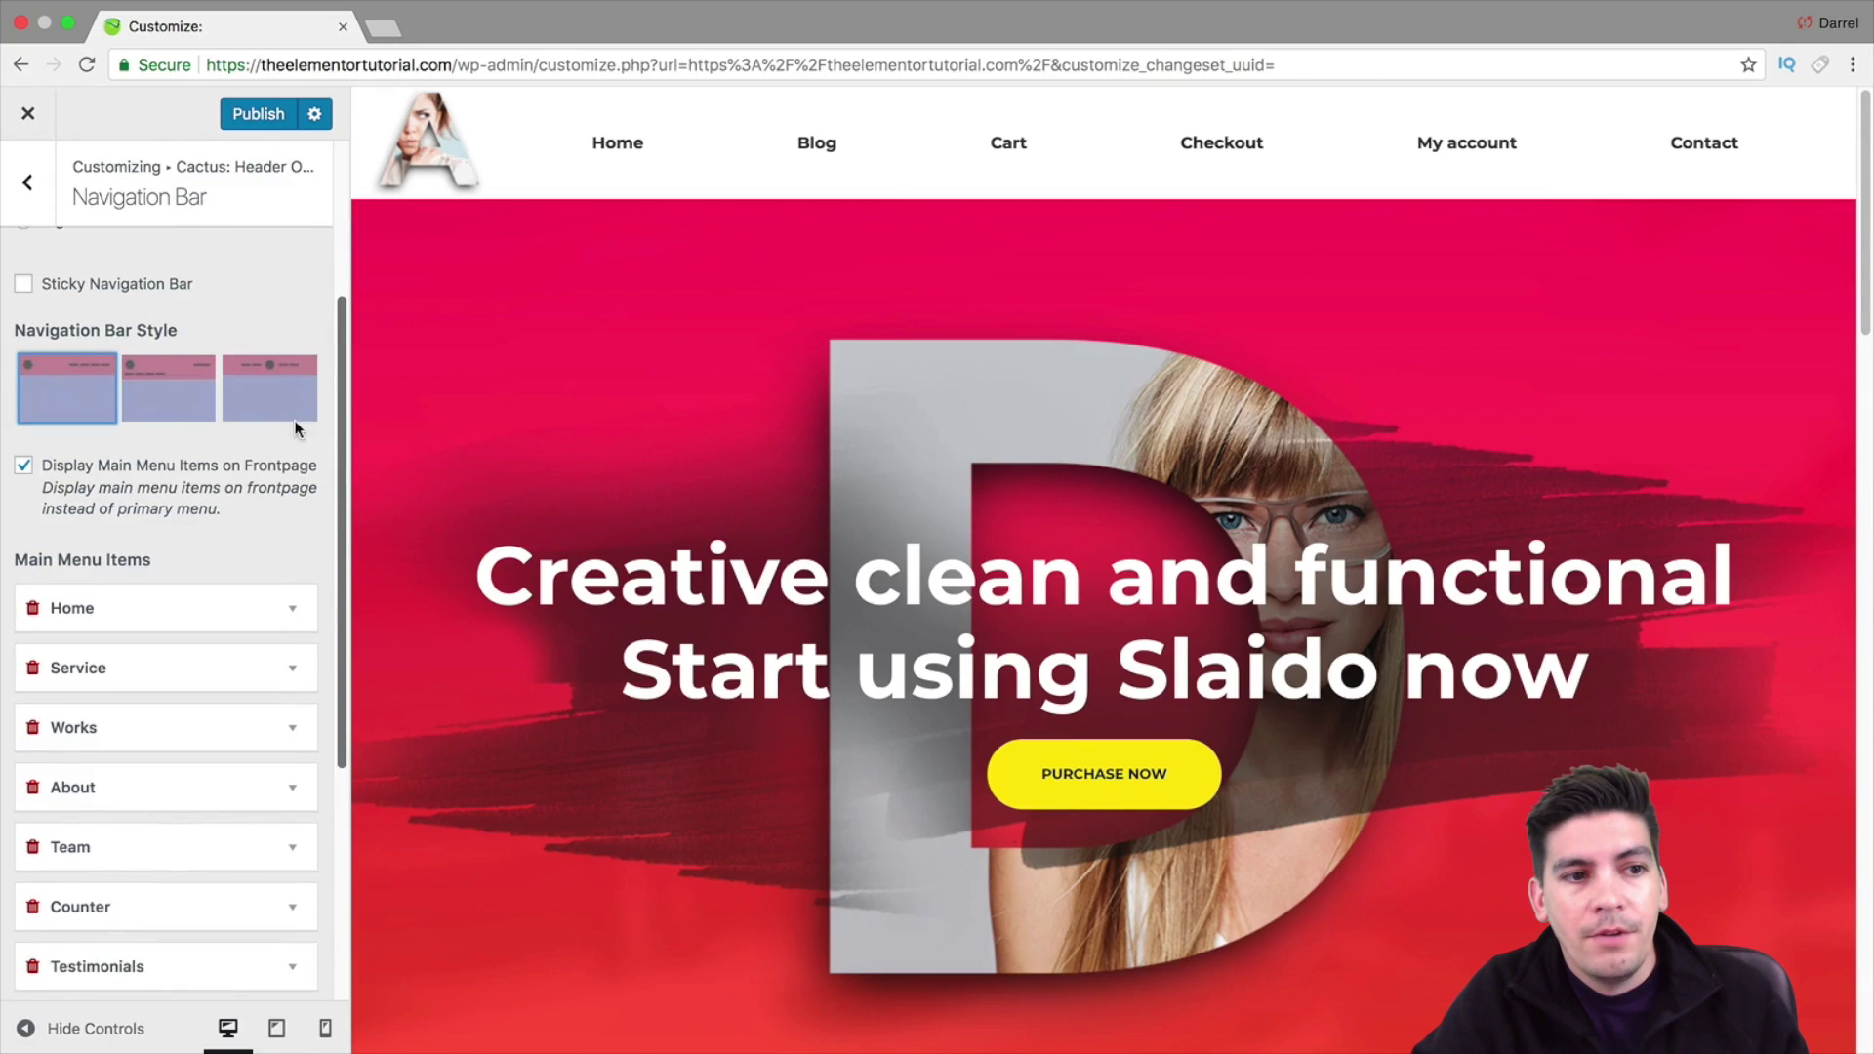
left_click(160, 381)
scroll(160, 381, "up", 5)
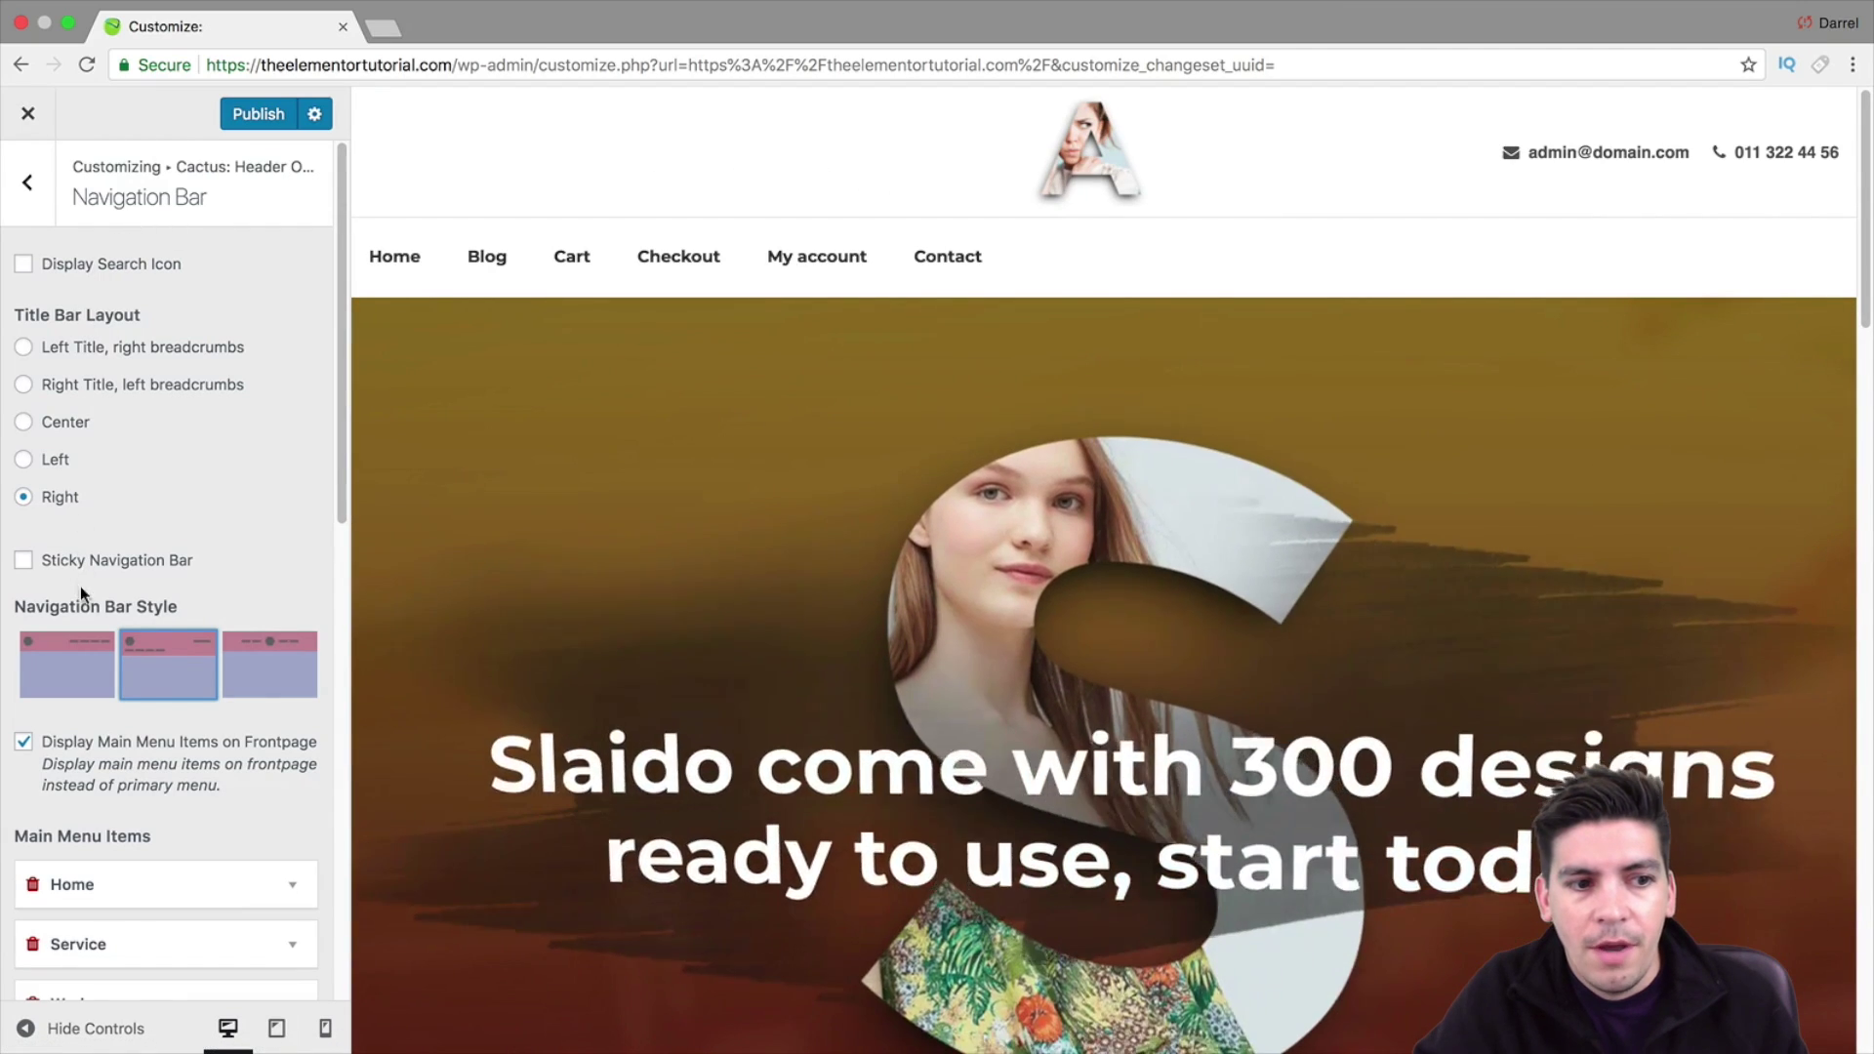
left_click(66, 663)
Try the left, right and centered menu positions for the navigation bar and restore the evenly spread layout
left_click_drag(342, 324, 342, 734)
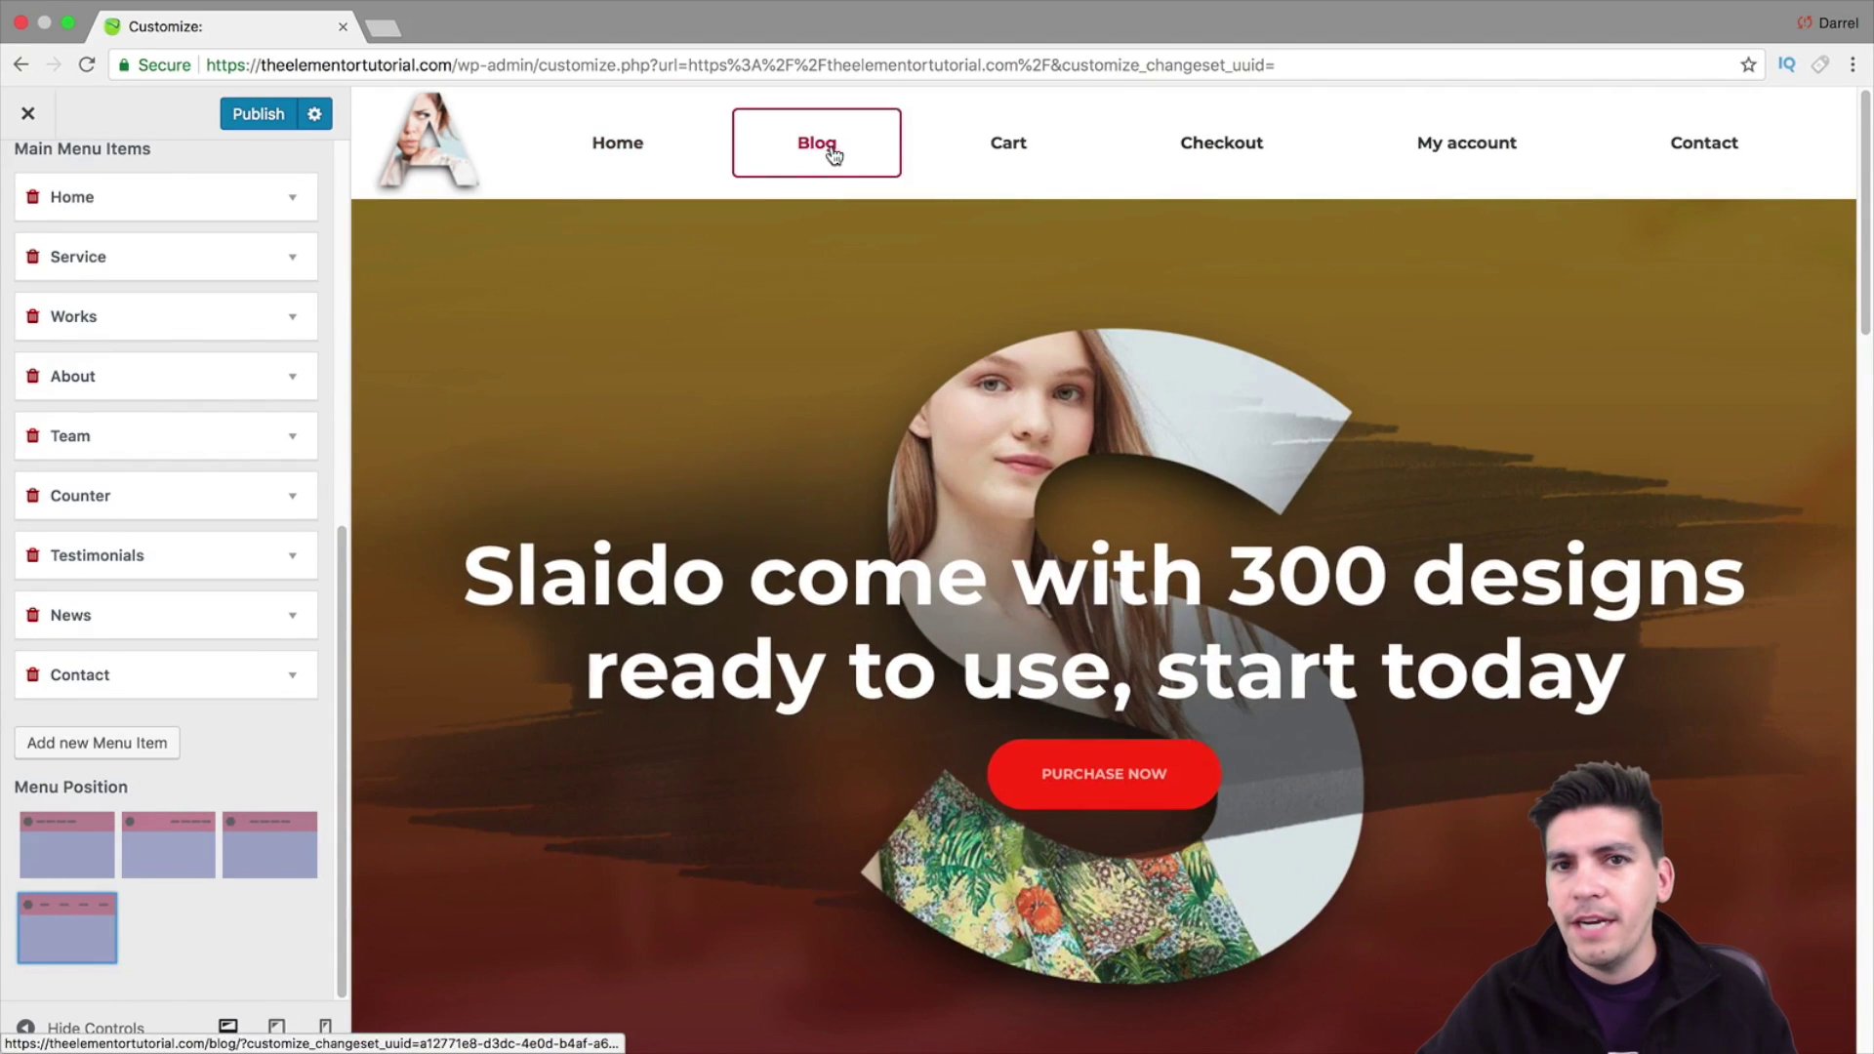
left_click(54, 845)
scroll(54, 851, "up", 7)
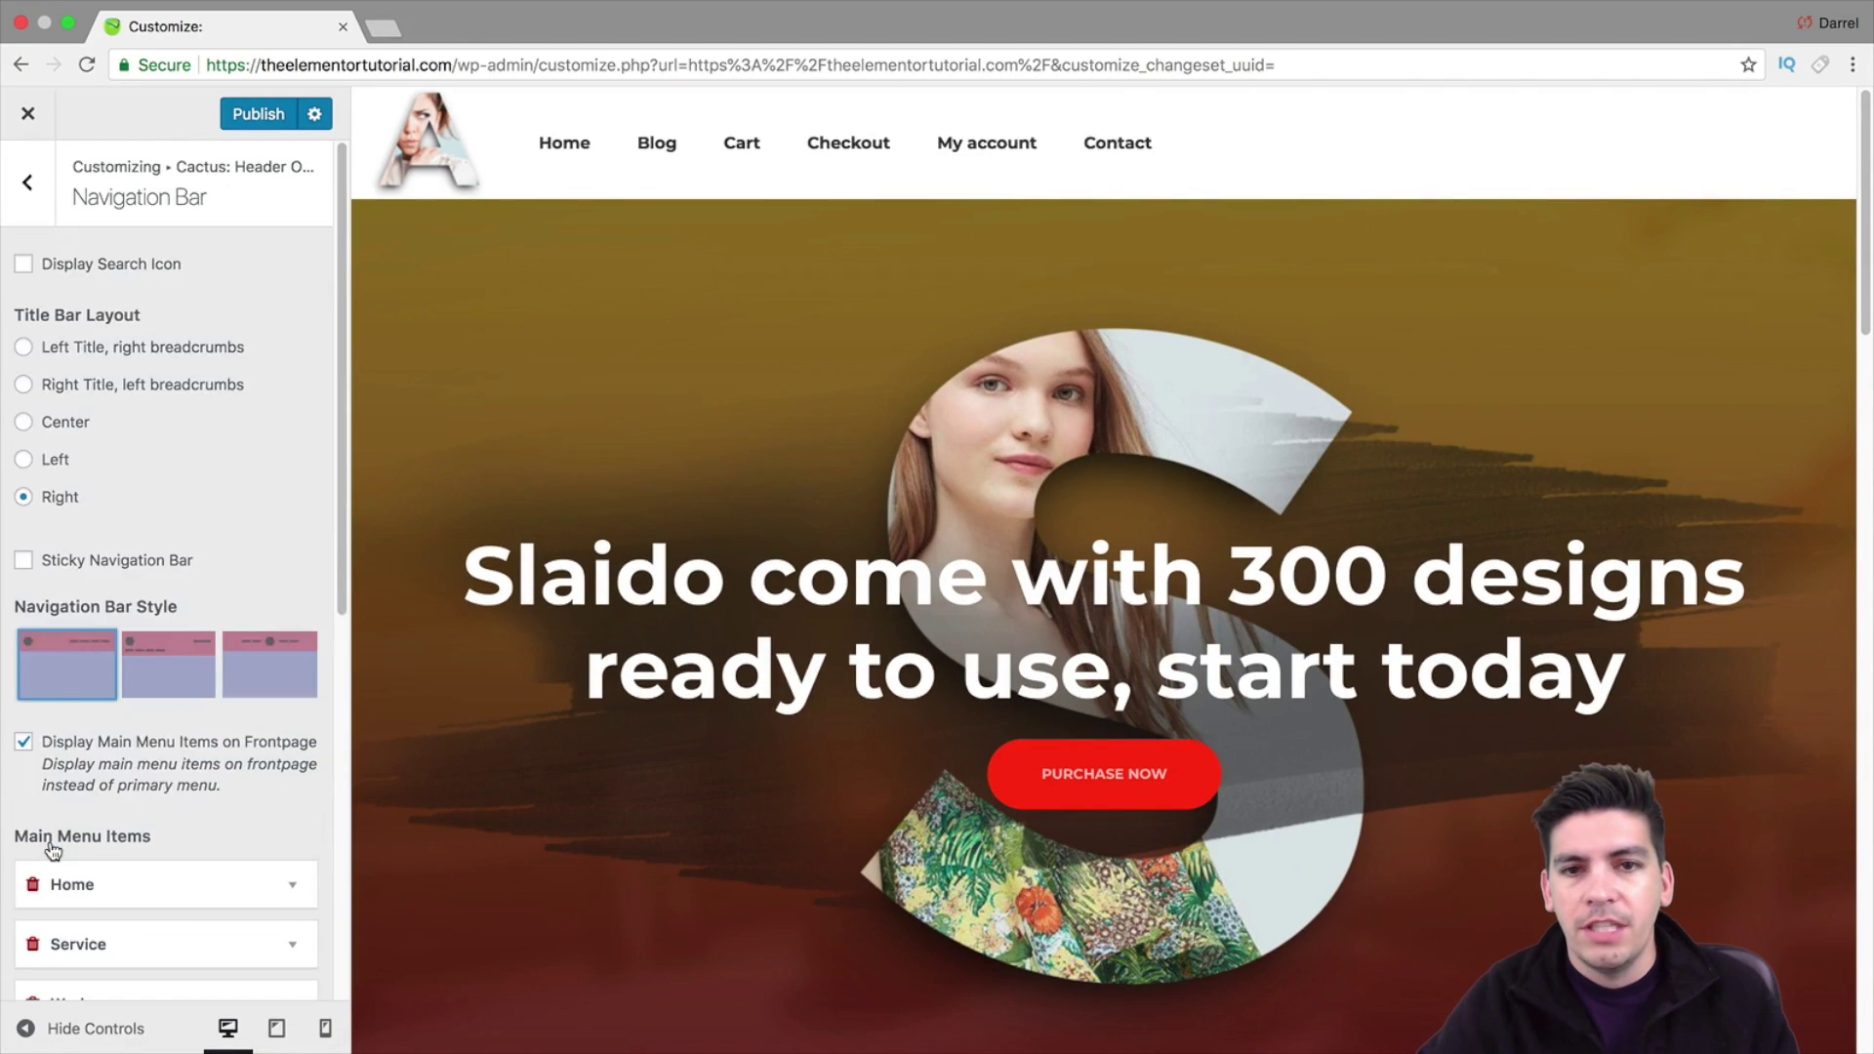
scroll(259, 722, "down", 7)
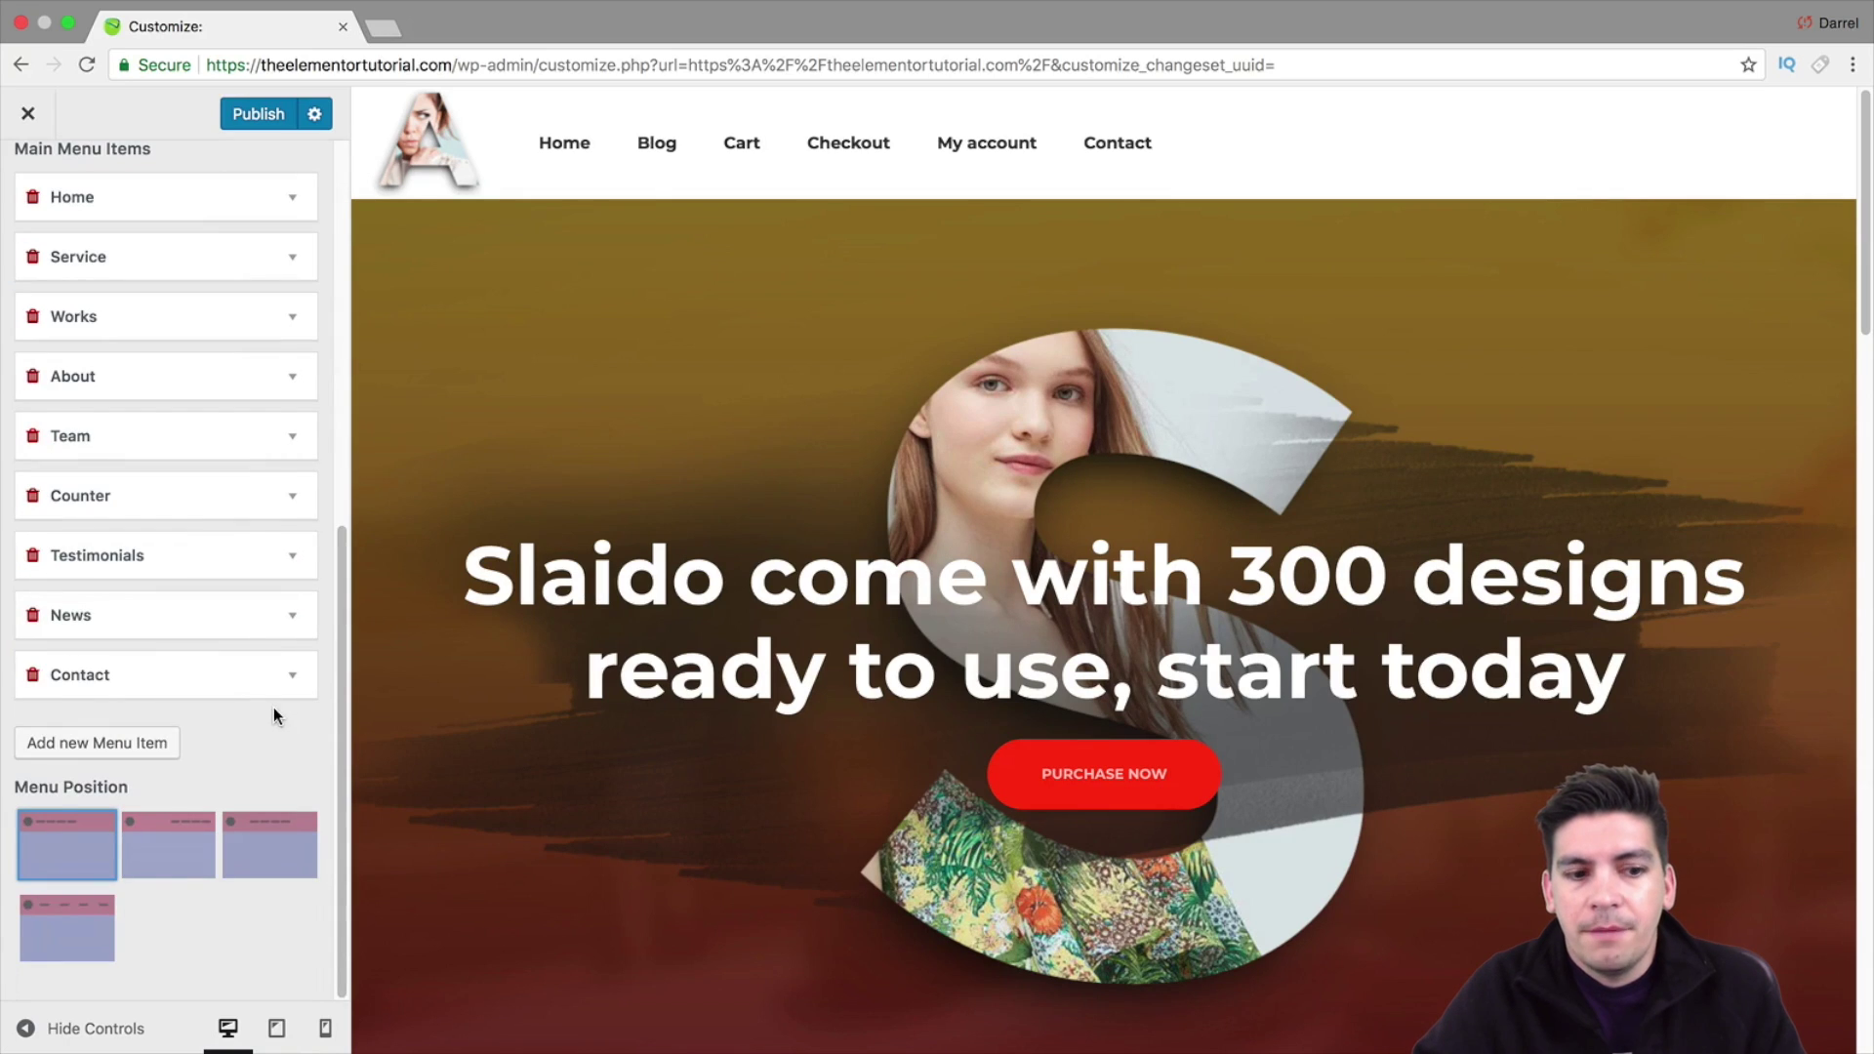
left_click(148, 835)
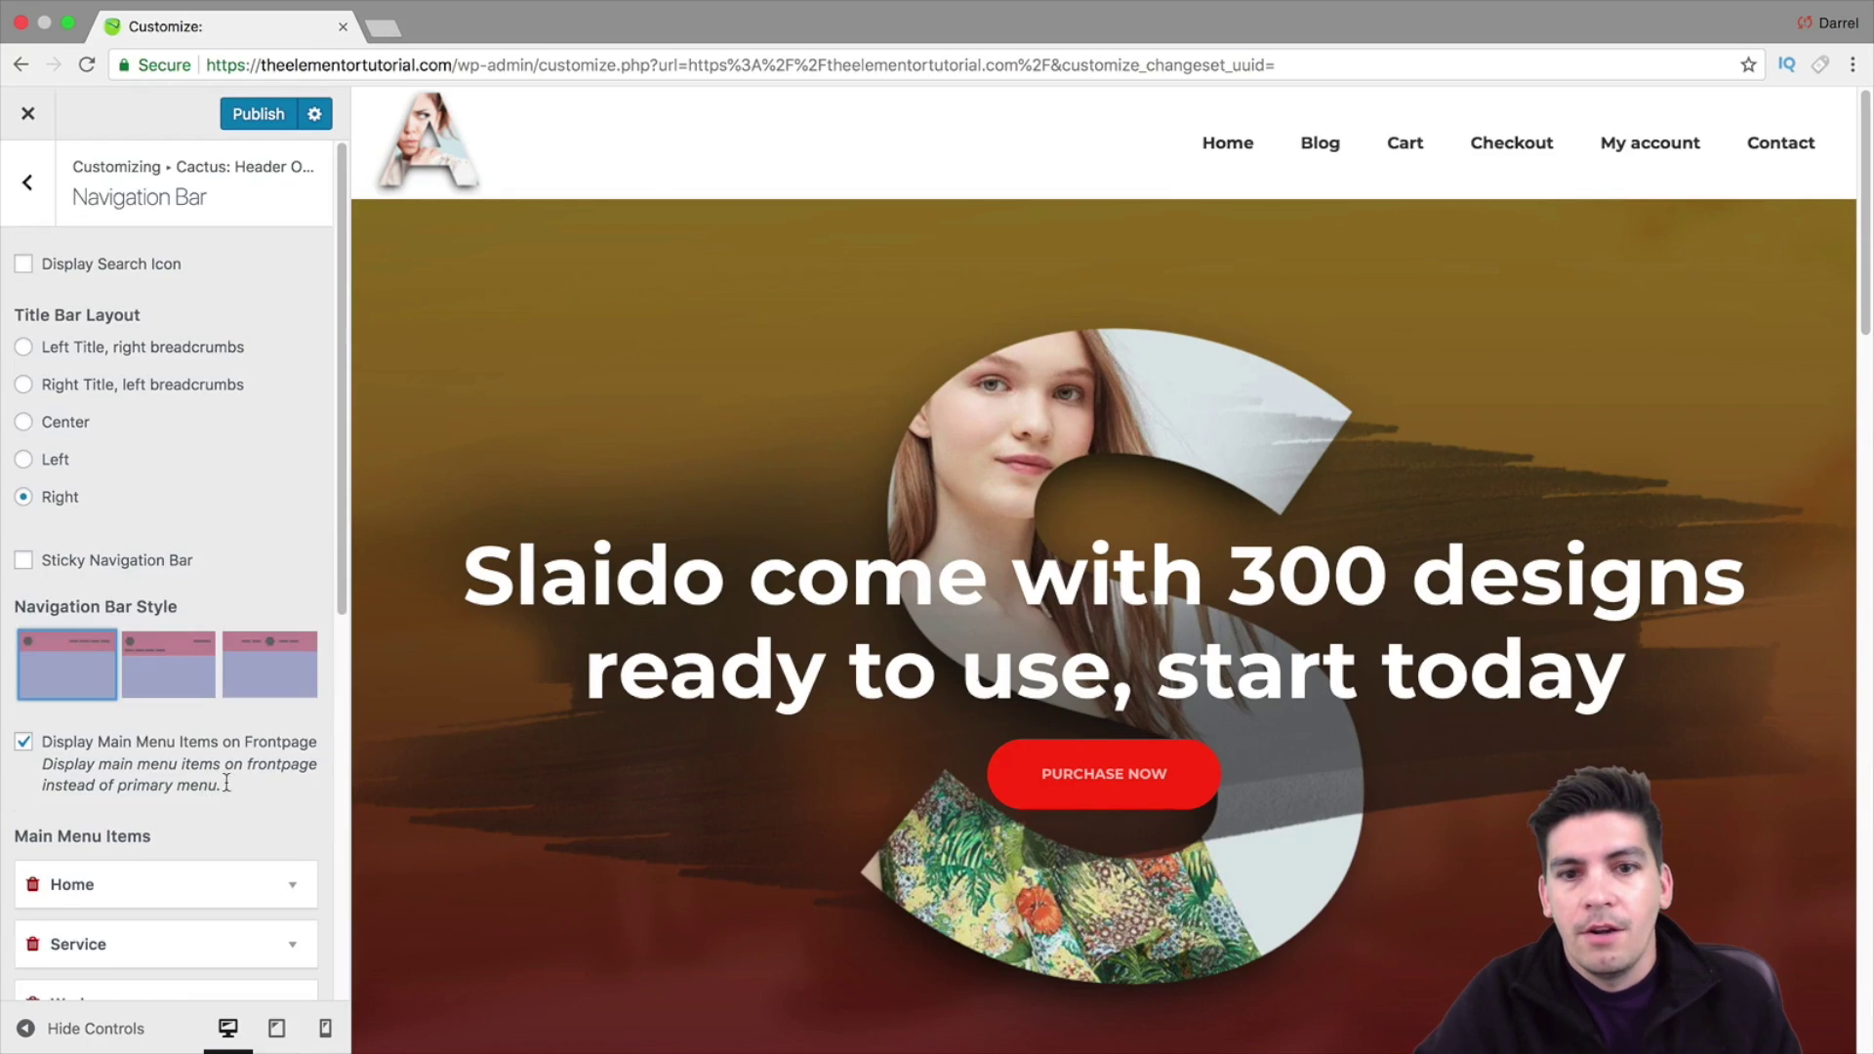
scroll(227, 783, "down", 7)
left_click(256, 835)
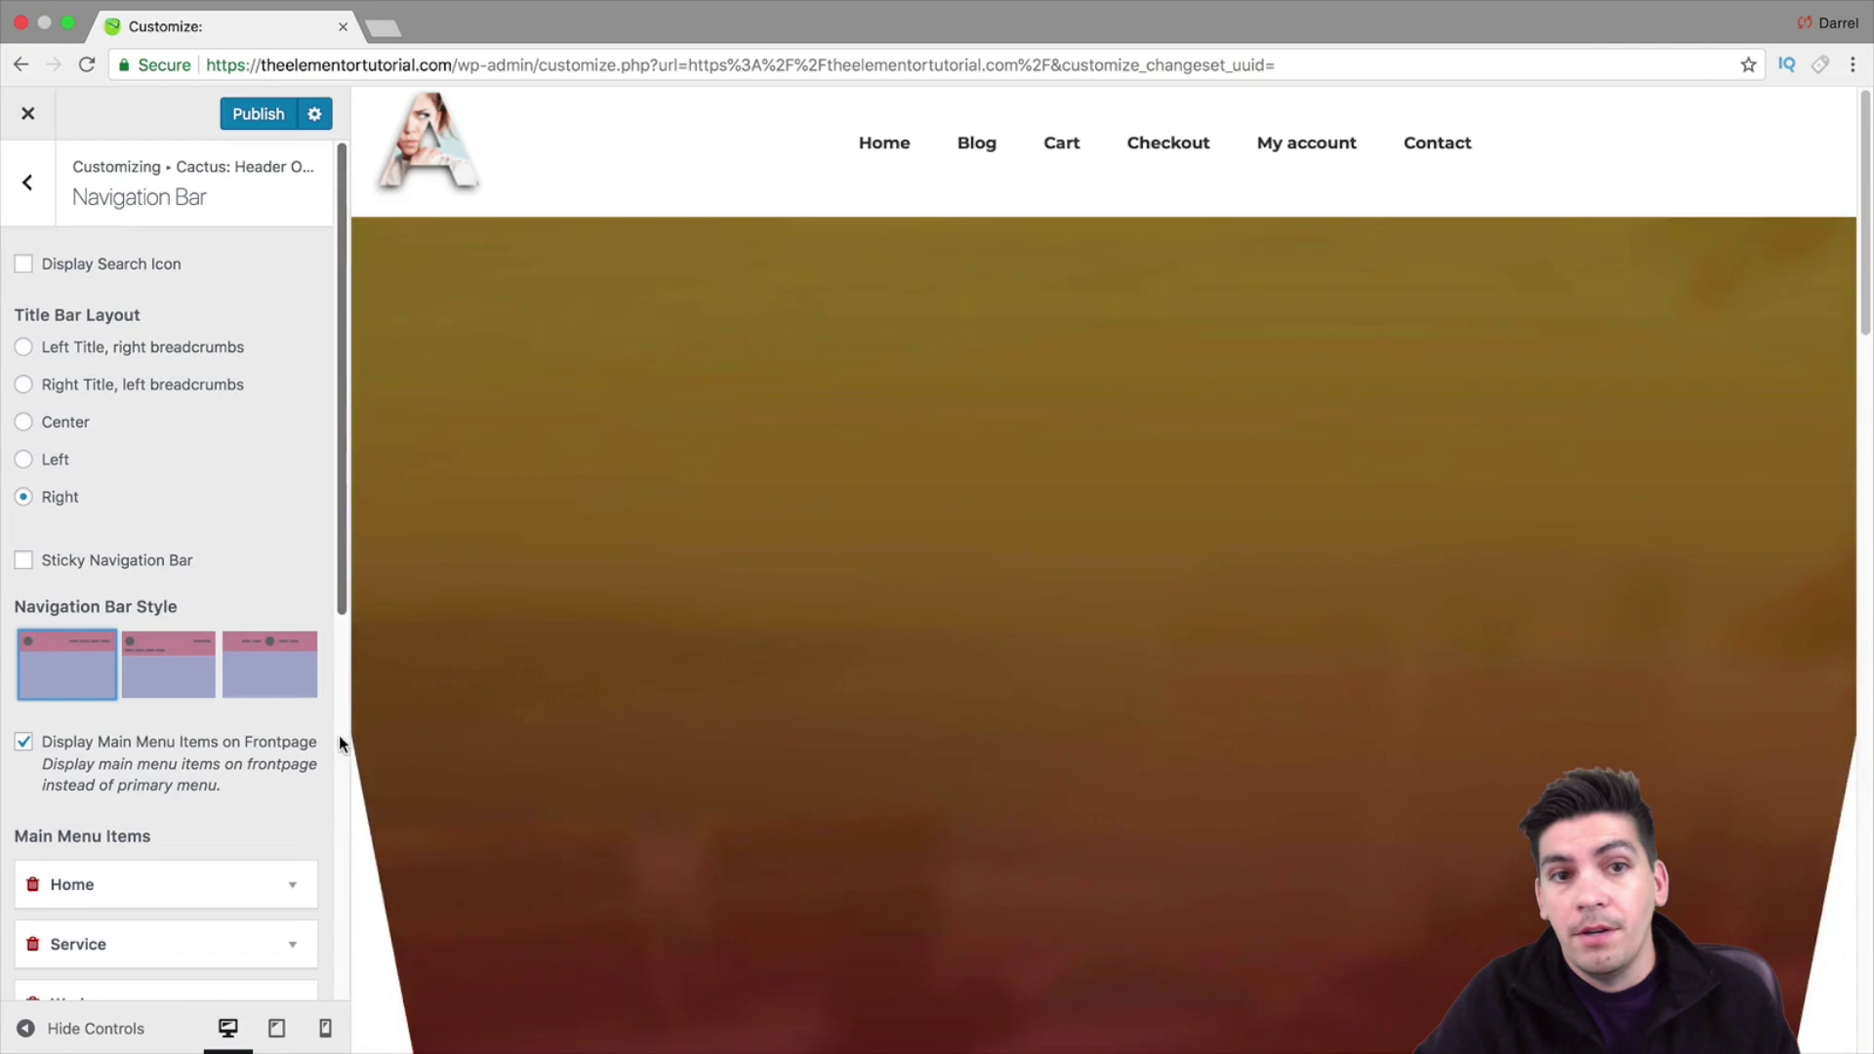
scroll(167, 824, "down", 7)
left_click(63, 917)
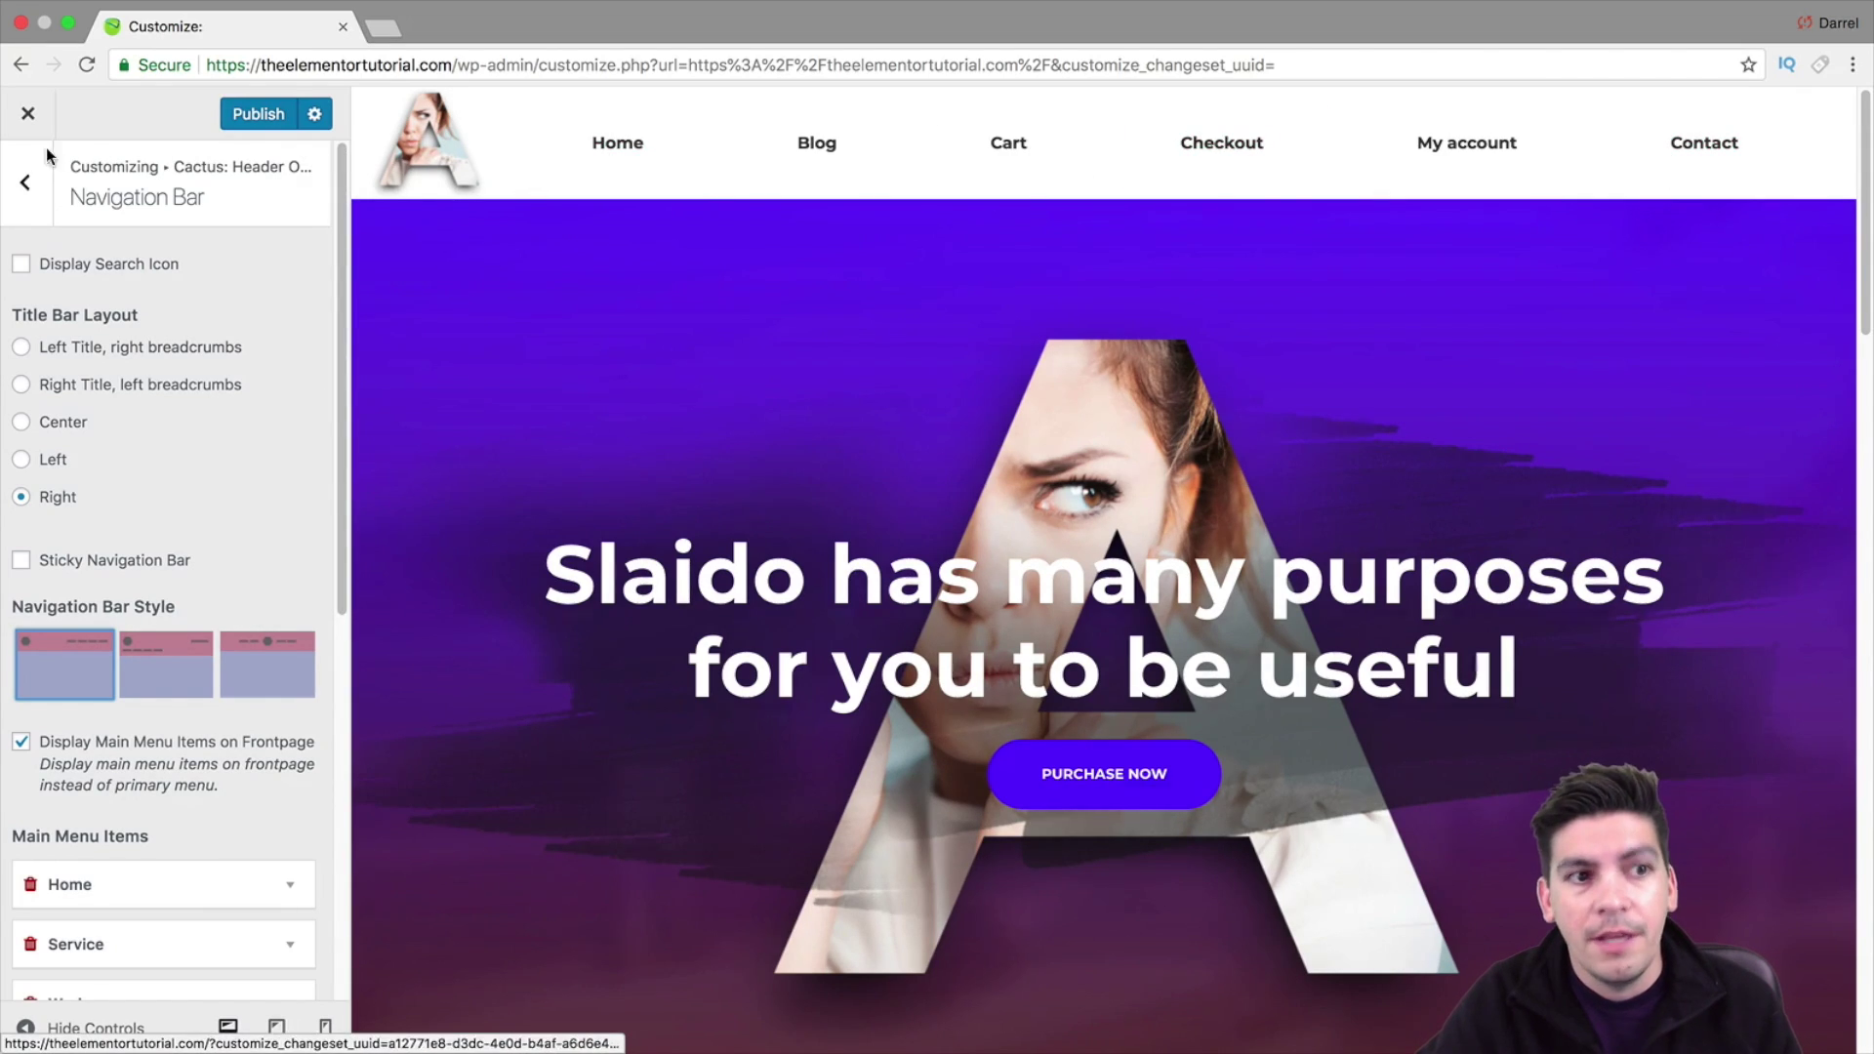
left_click(24, 181)
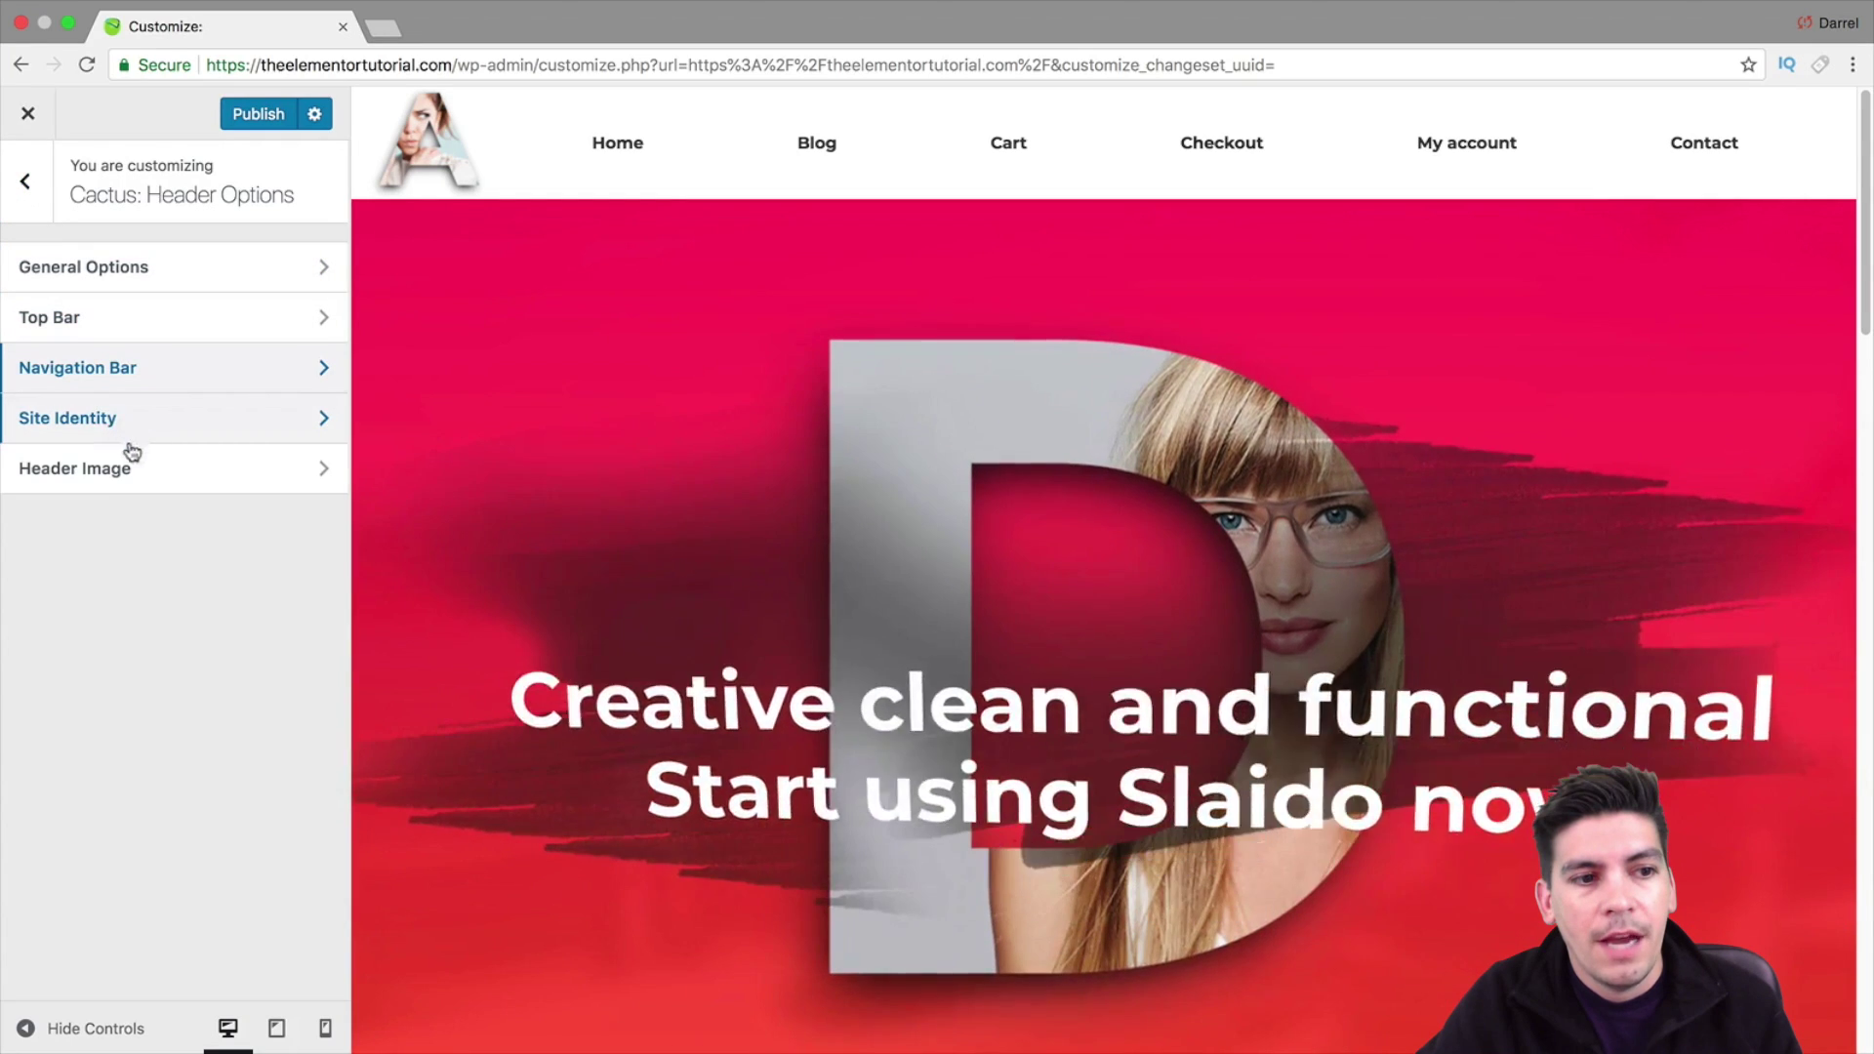
left_click(137, 469)
left_click(24, 181)
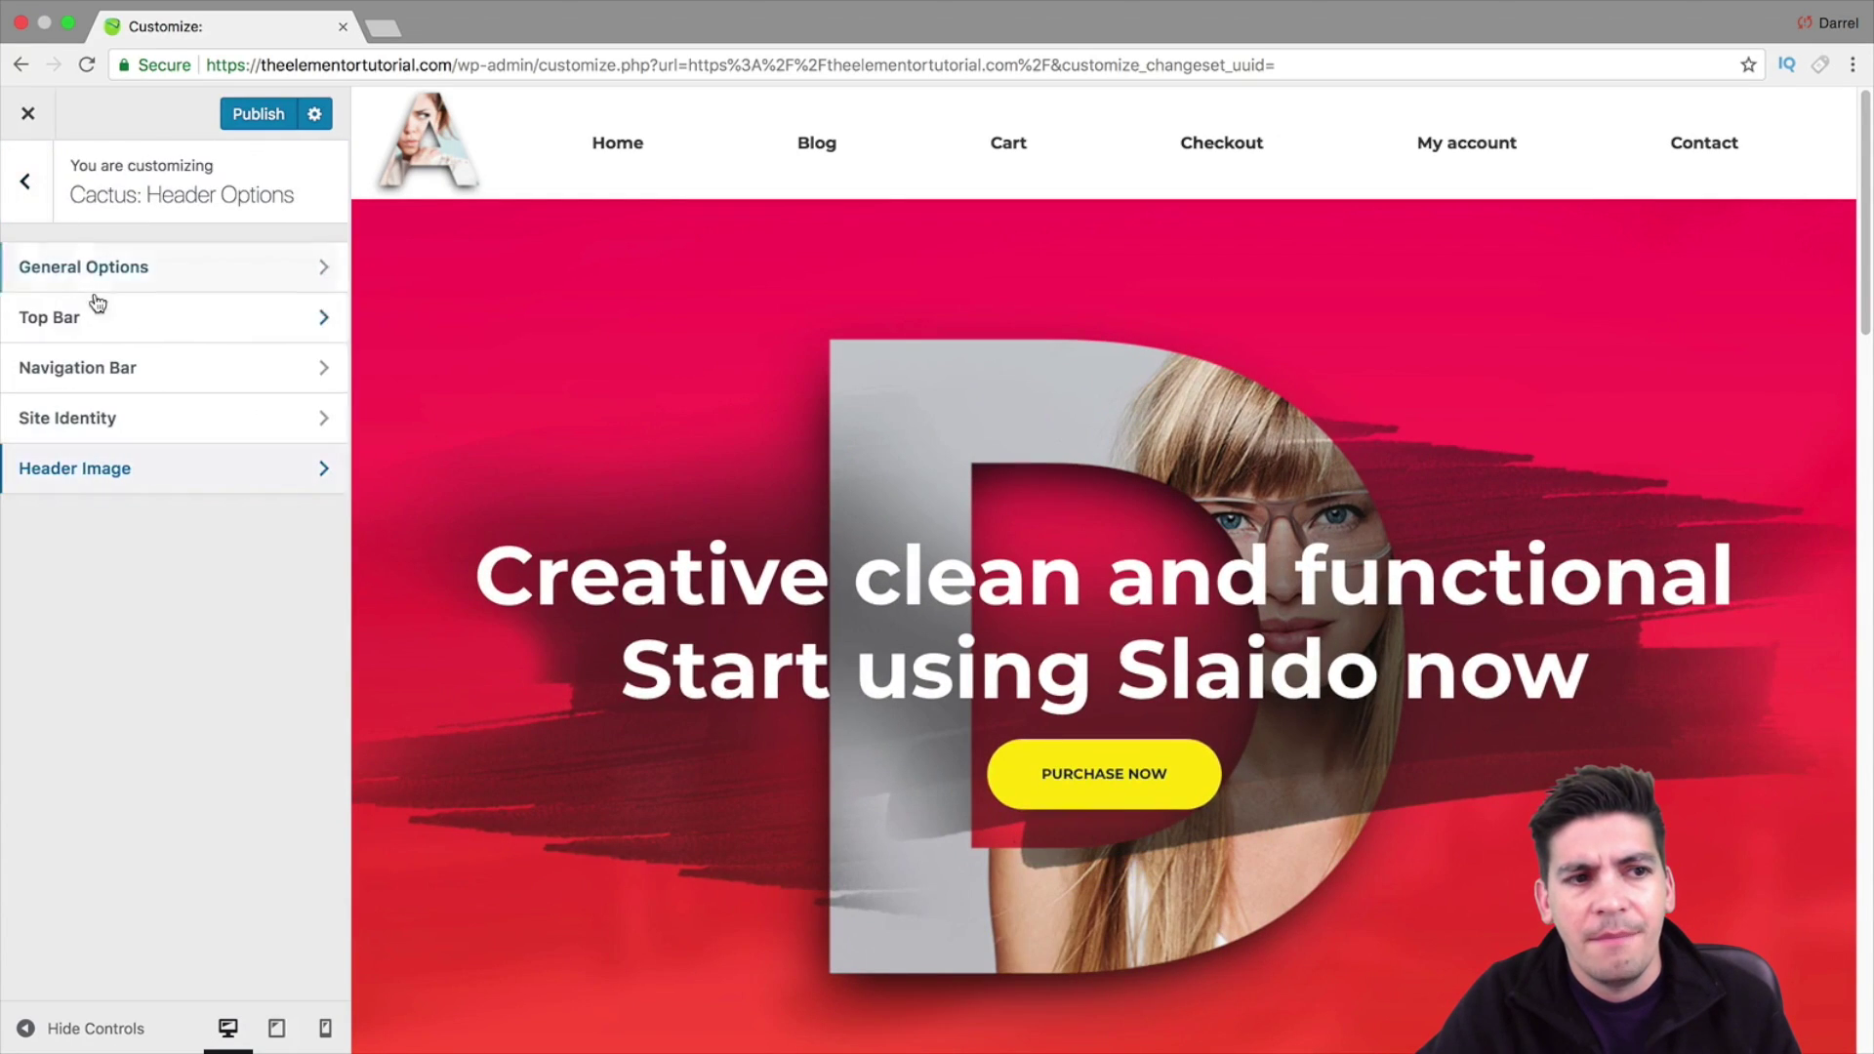
Try the underlined and plain menu hover styles in the header's general options and restore the boxed style
left_click(117, 271)
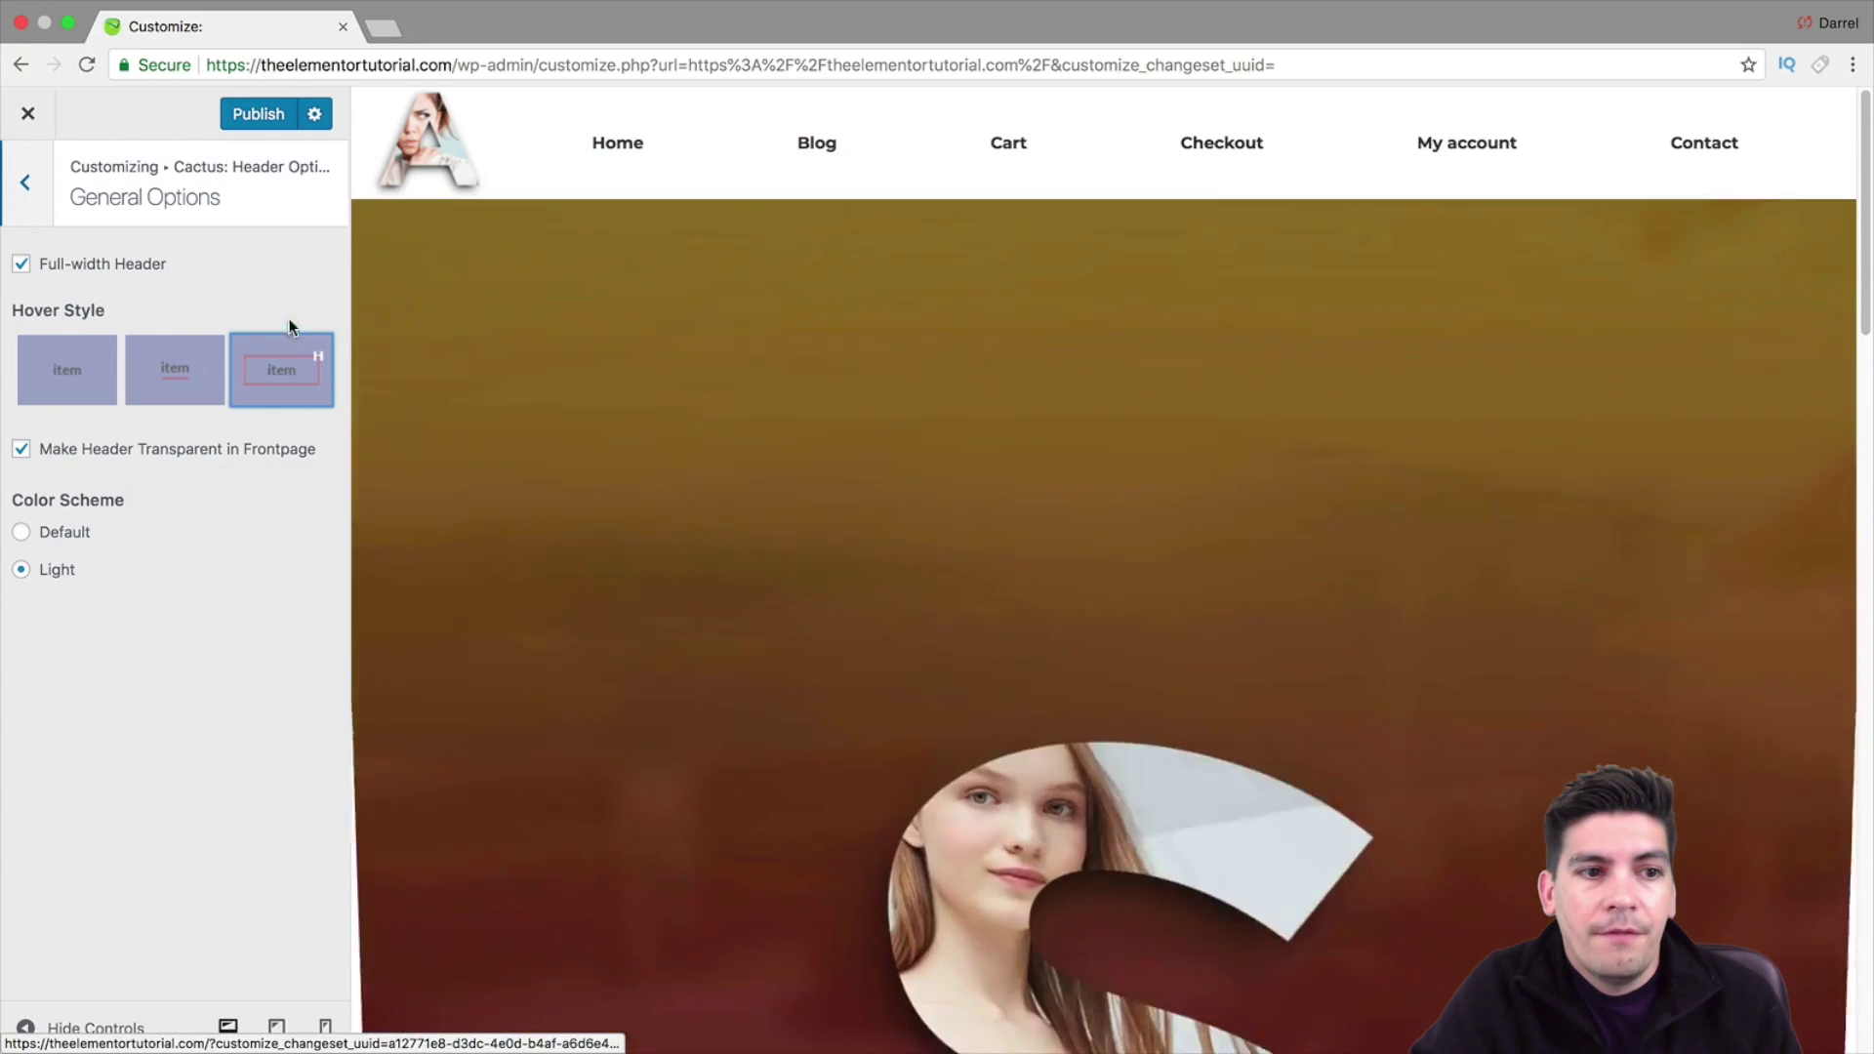
left_click(179, 371)
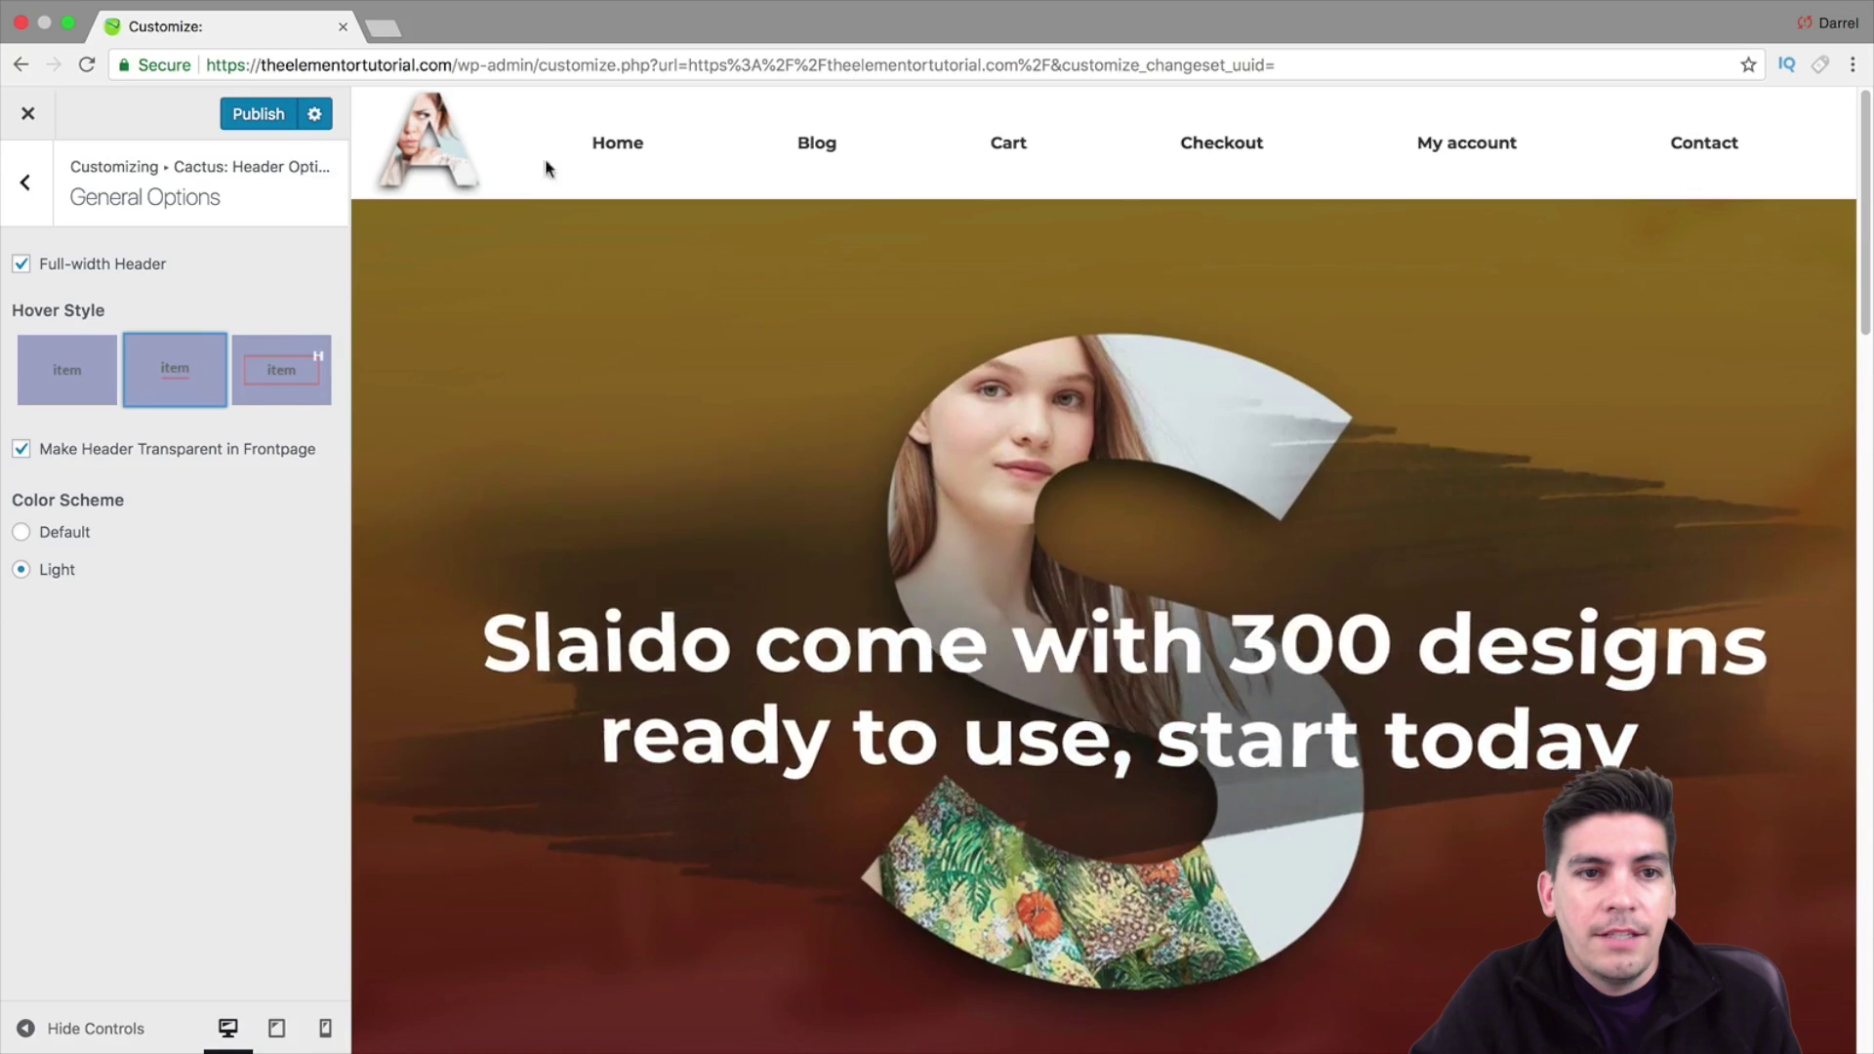
left_click(37, 366)
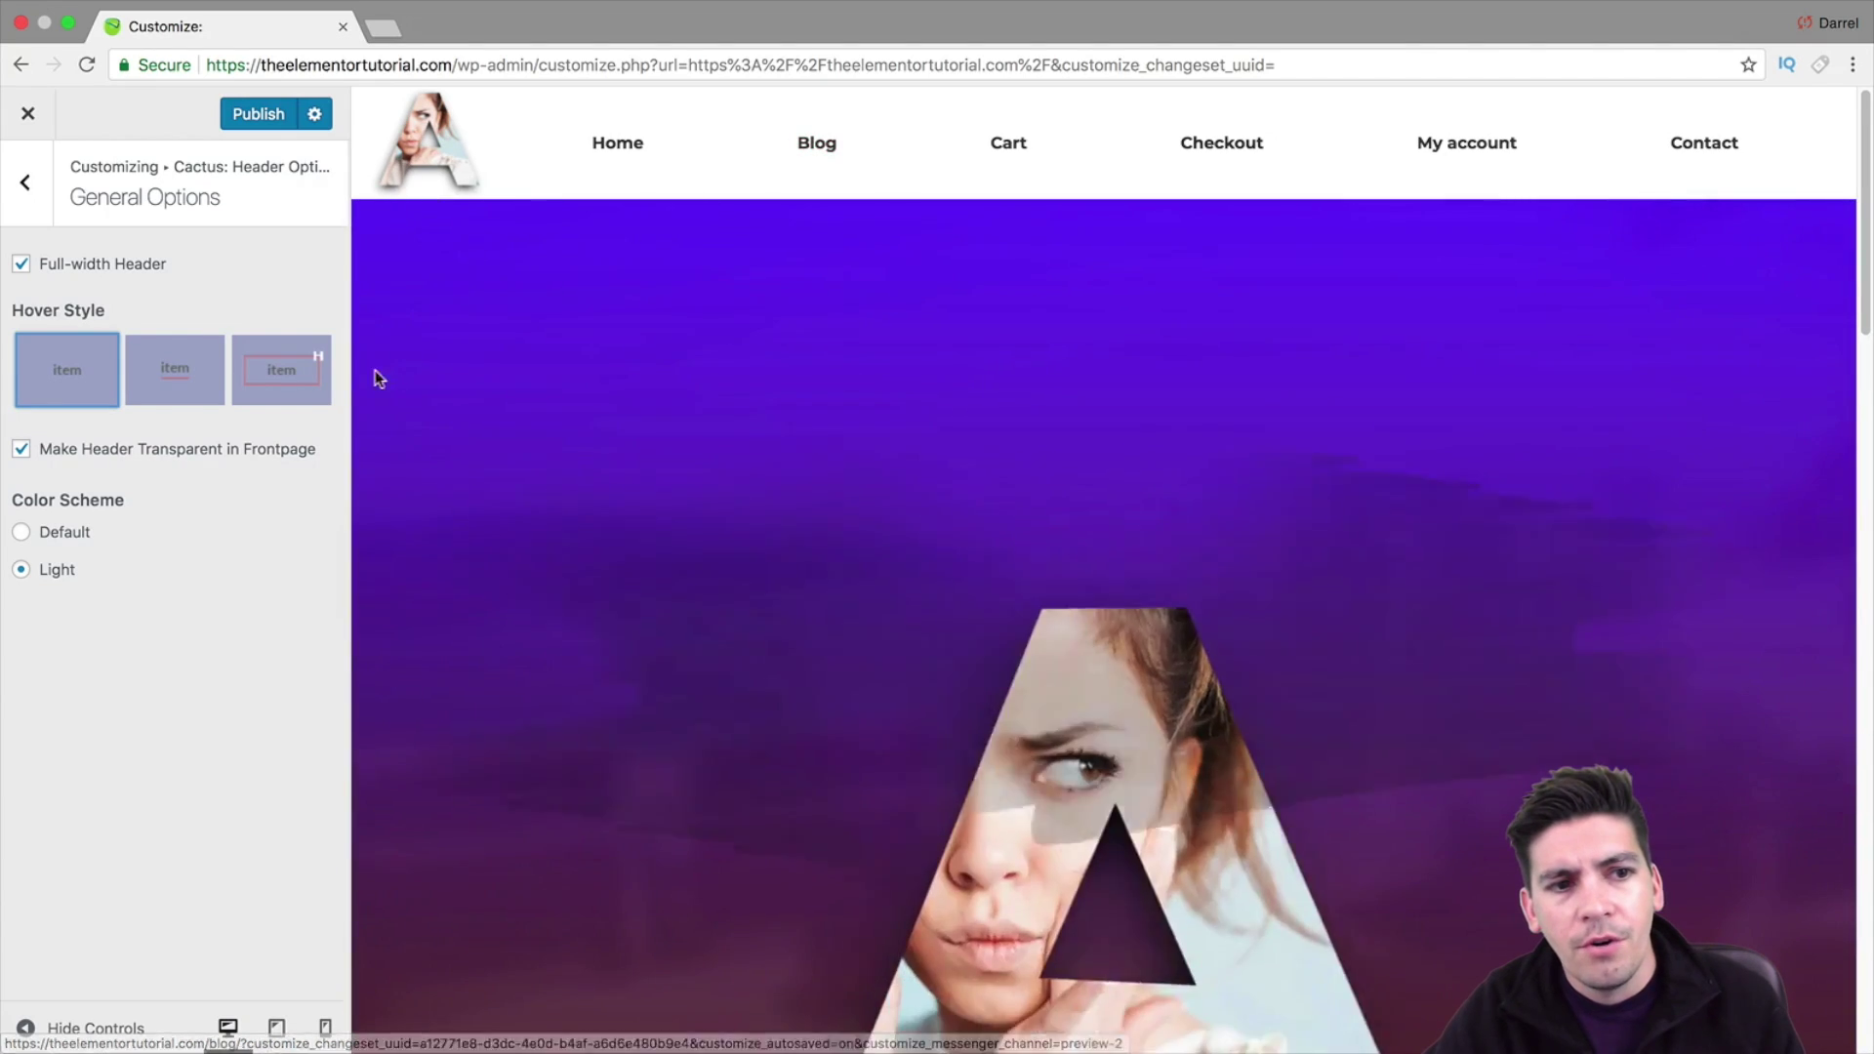
left_click(260, 349)
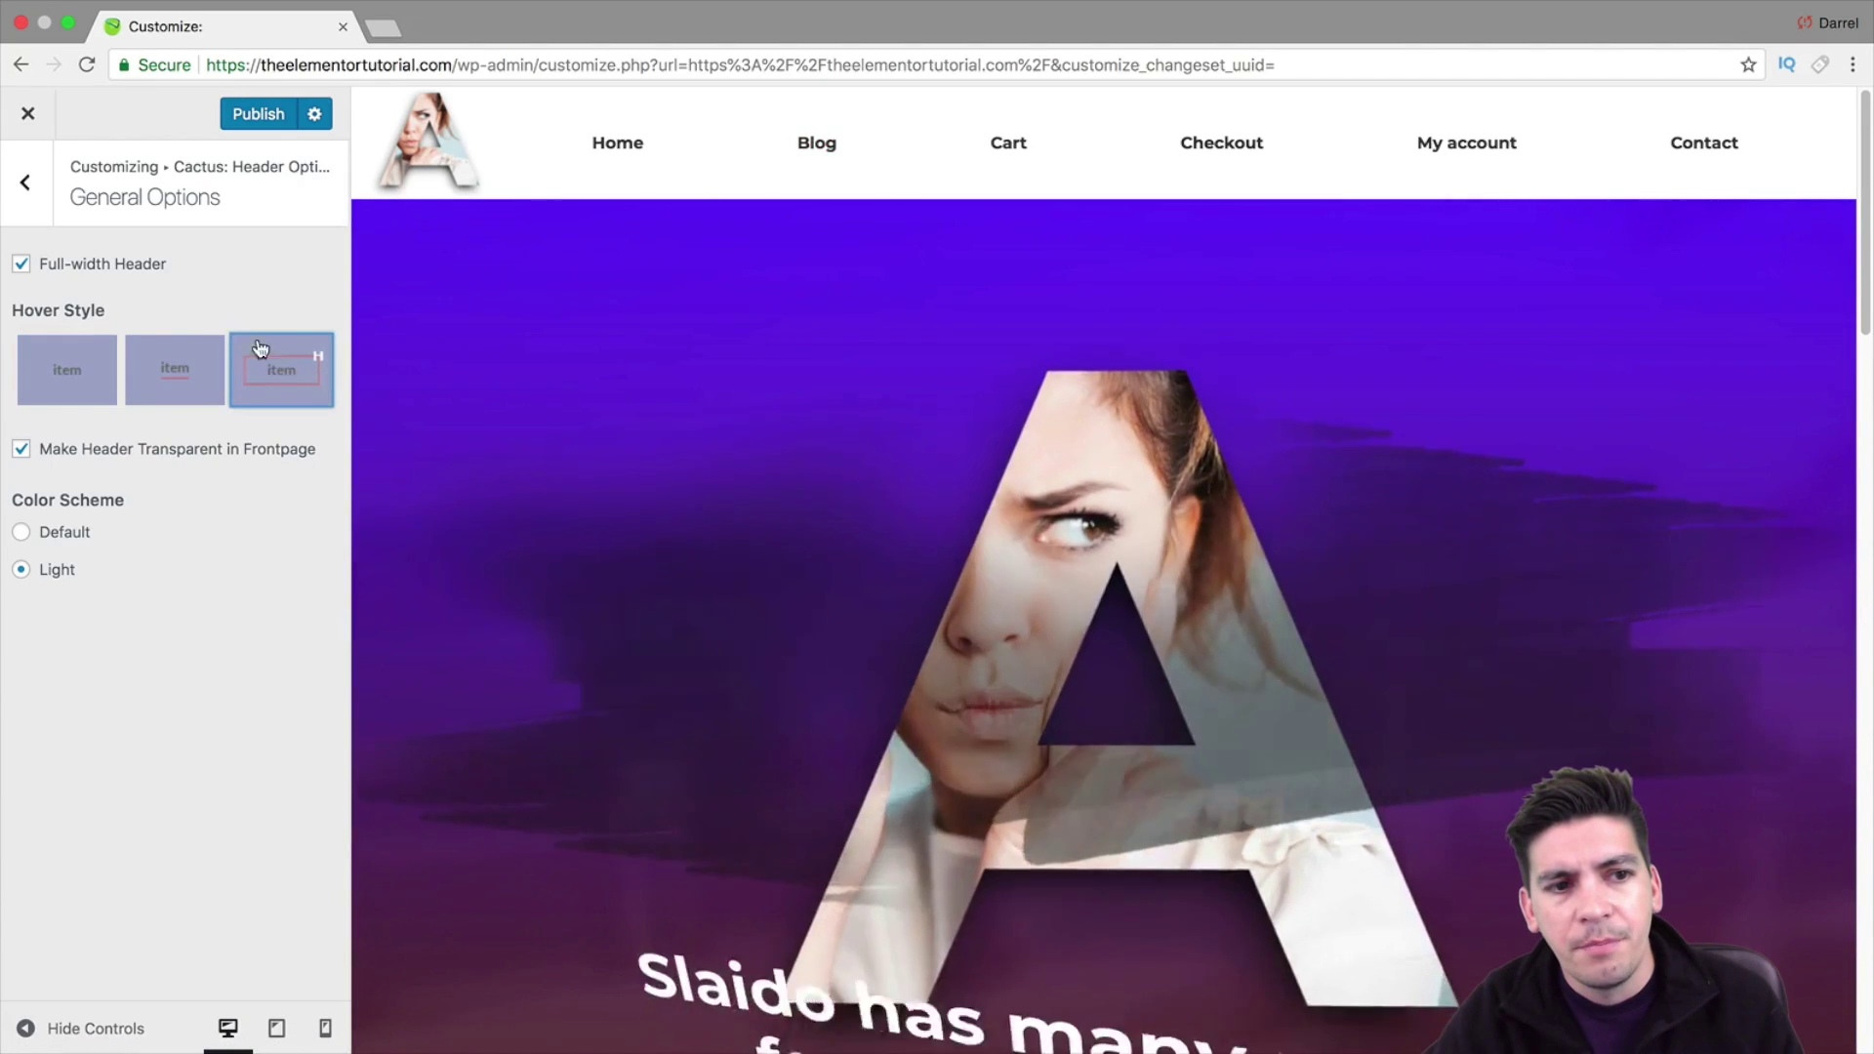
left_click(24, 181)
left_click(25, 185)
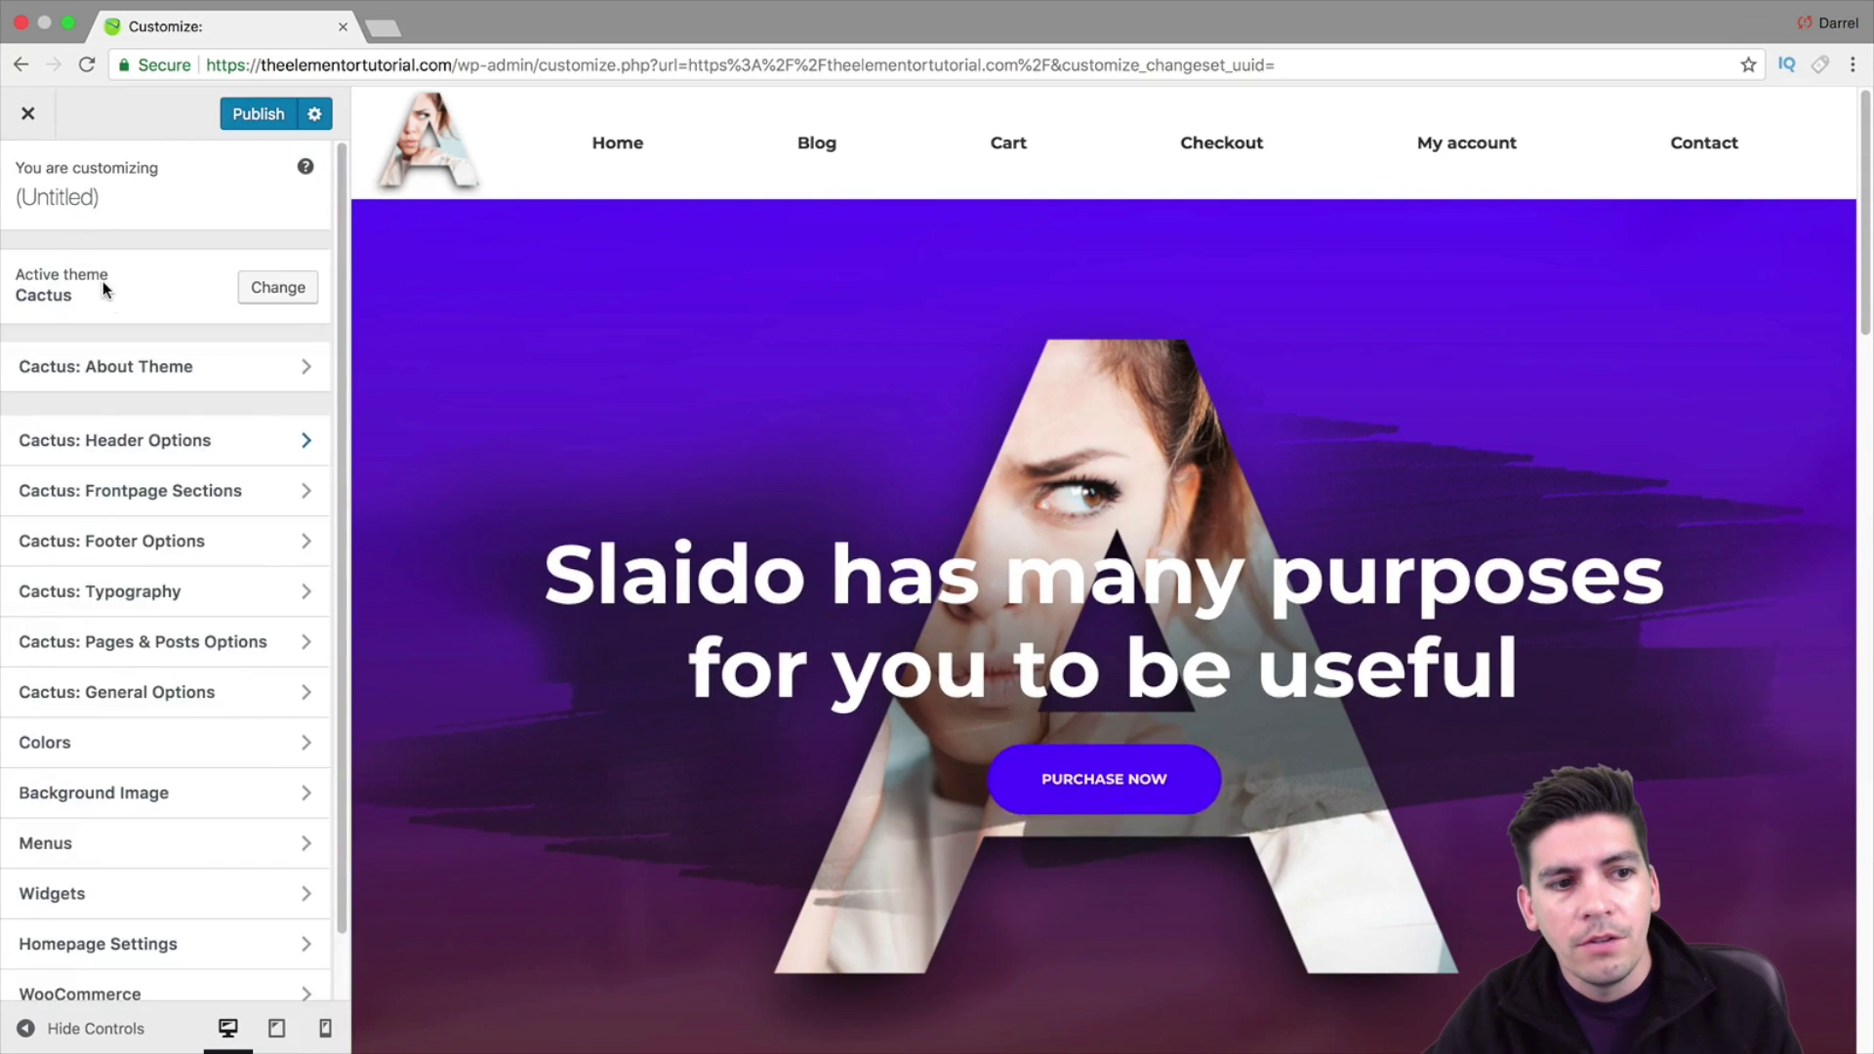
Enable the display of footer icons in the Cactus footer options
scroll(146, 586, "down", 2)
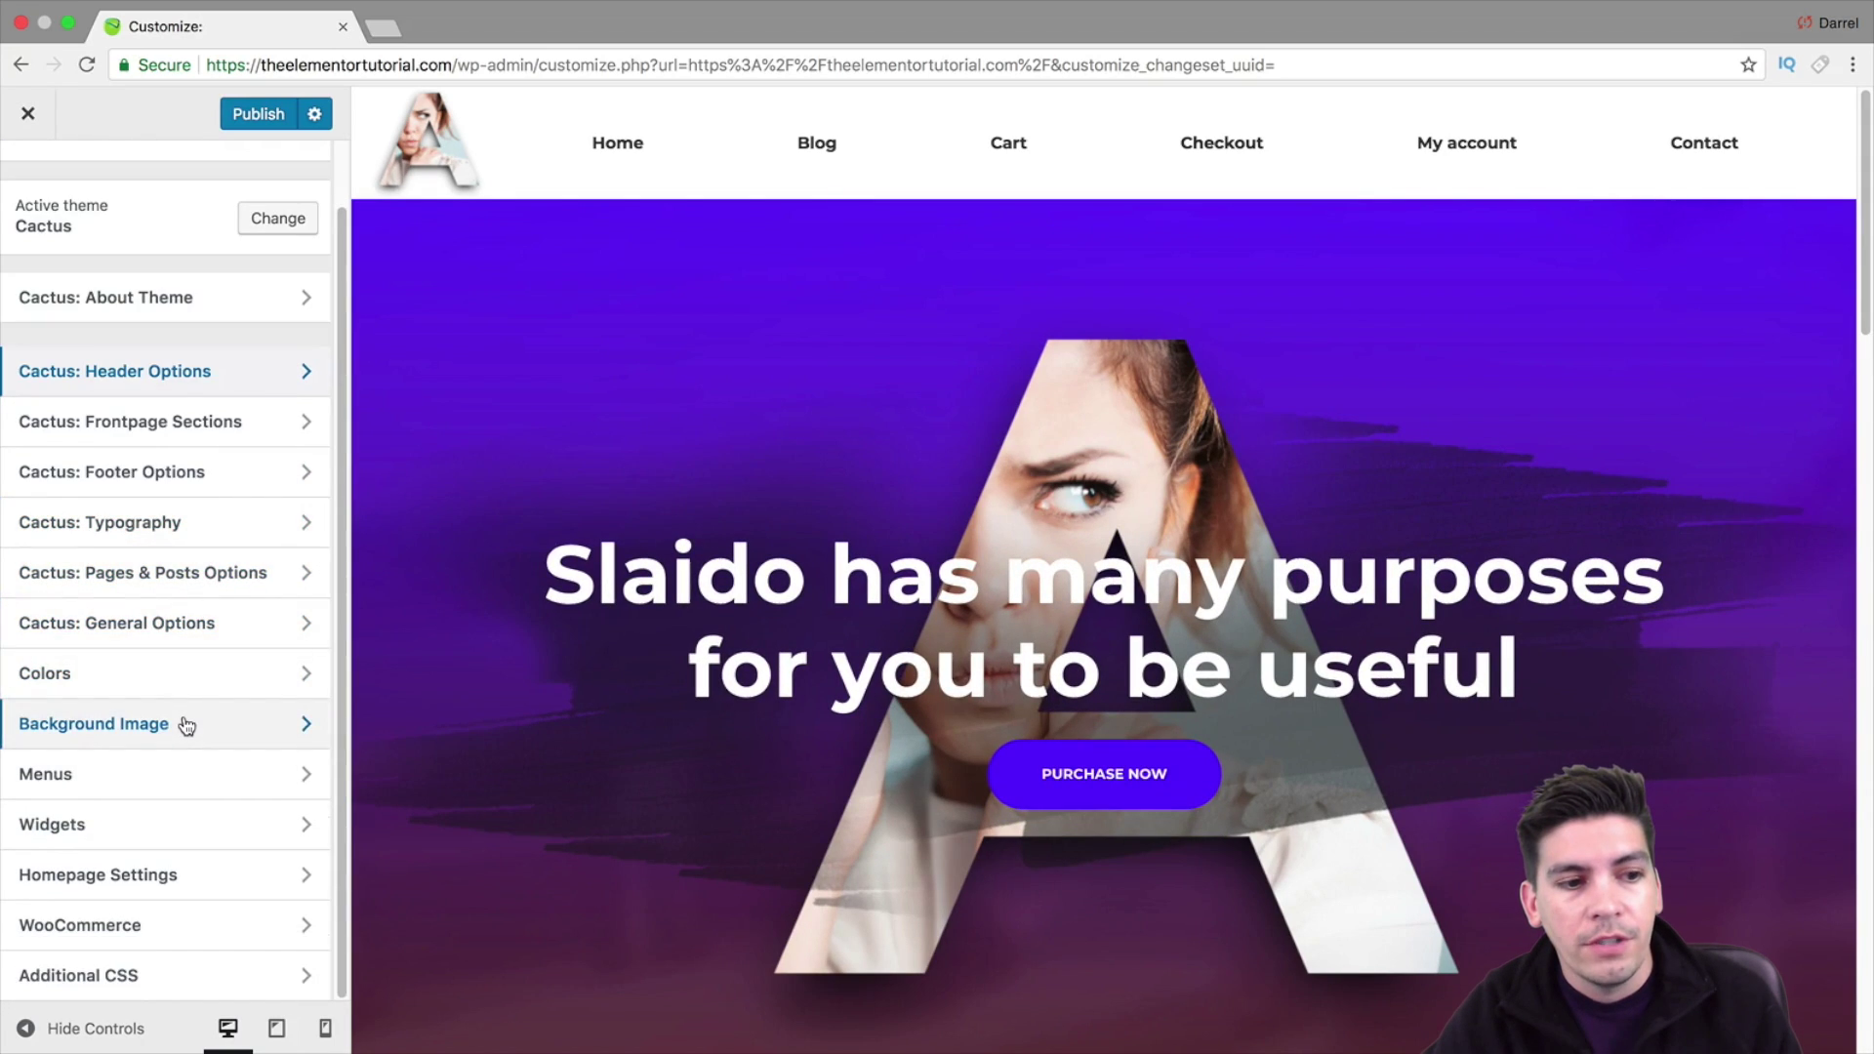
left_click(180, 474)
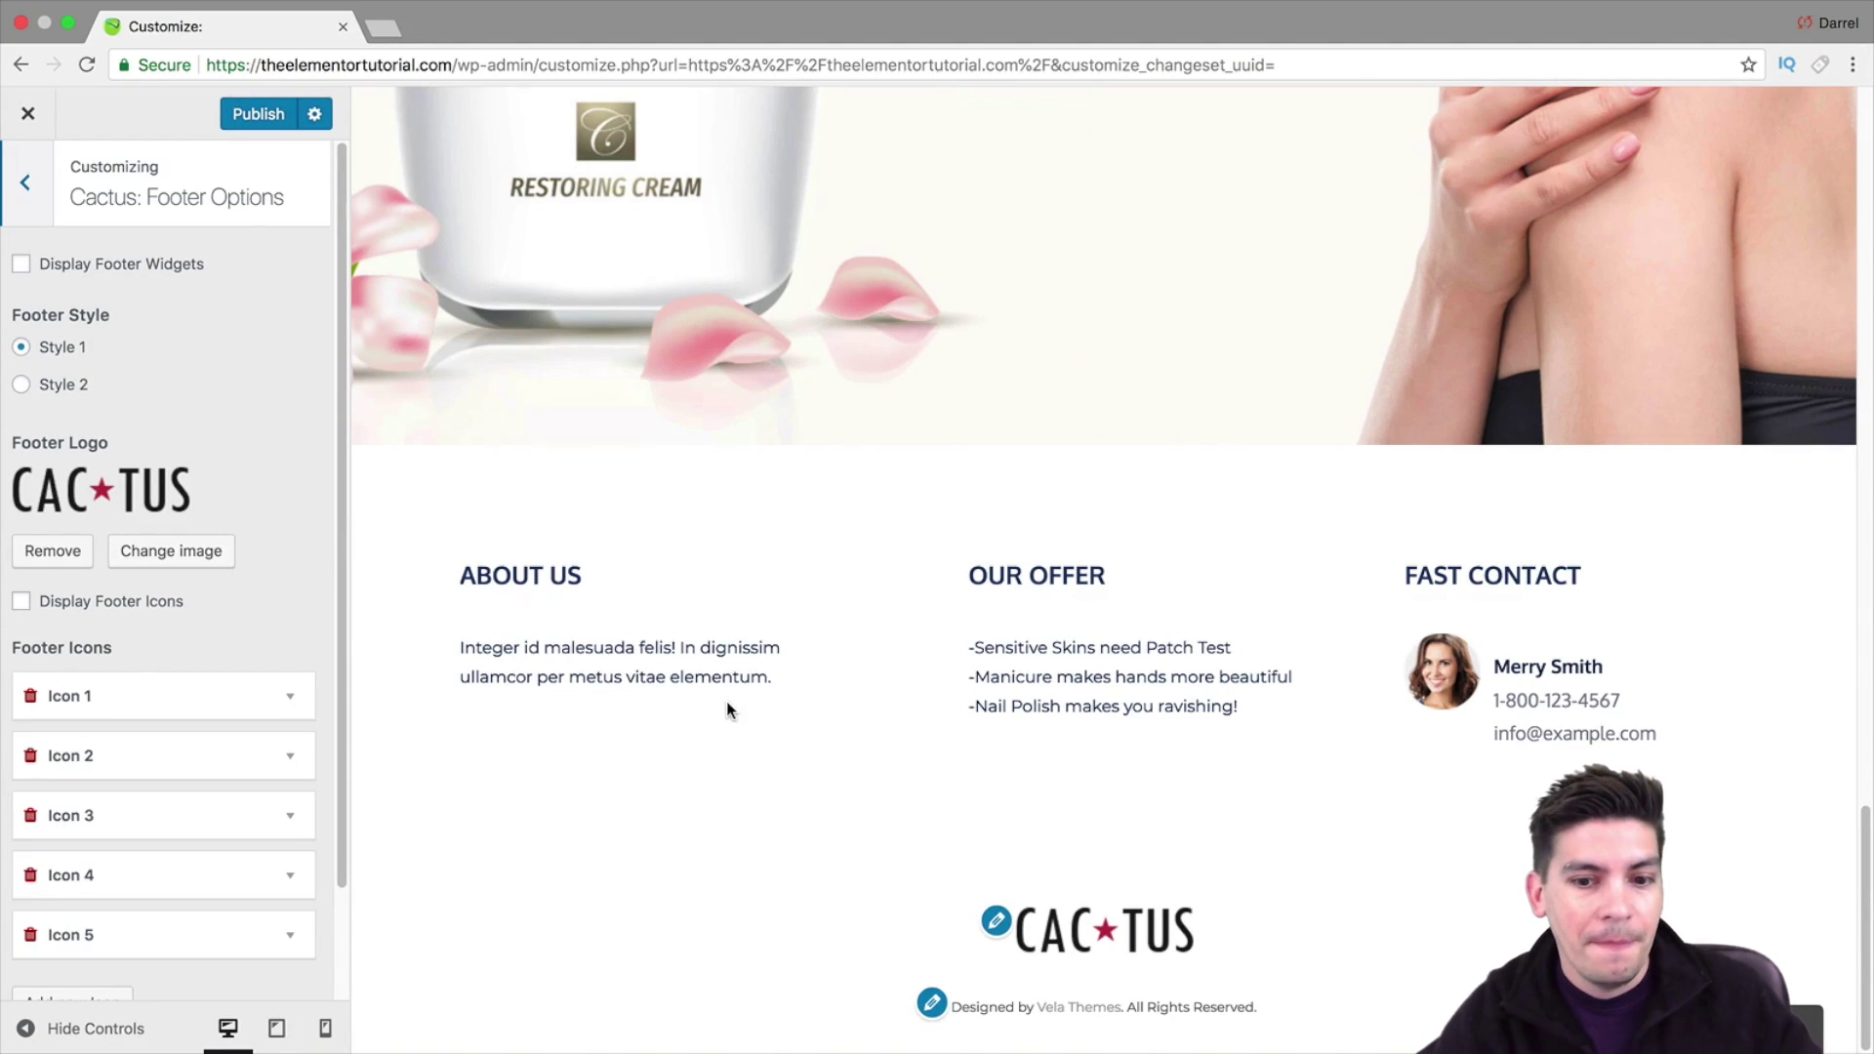
scroll(306, 671, "down", 1)
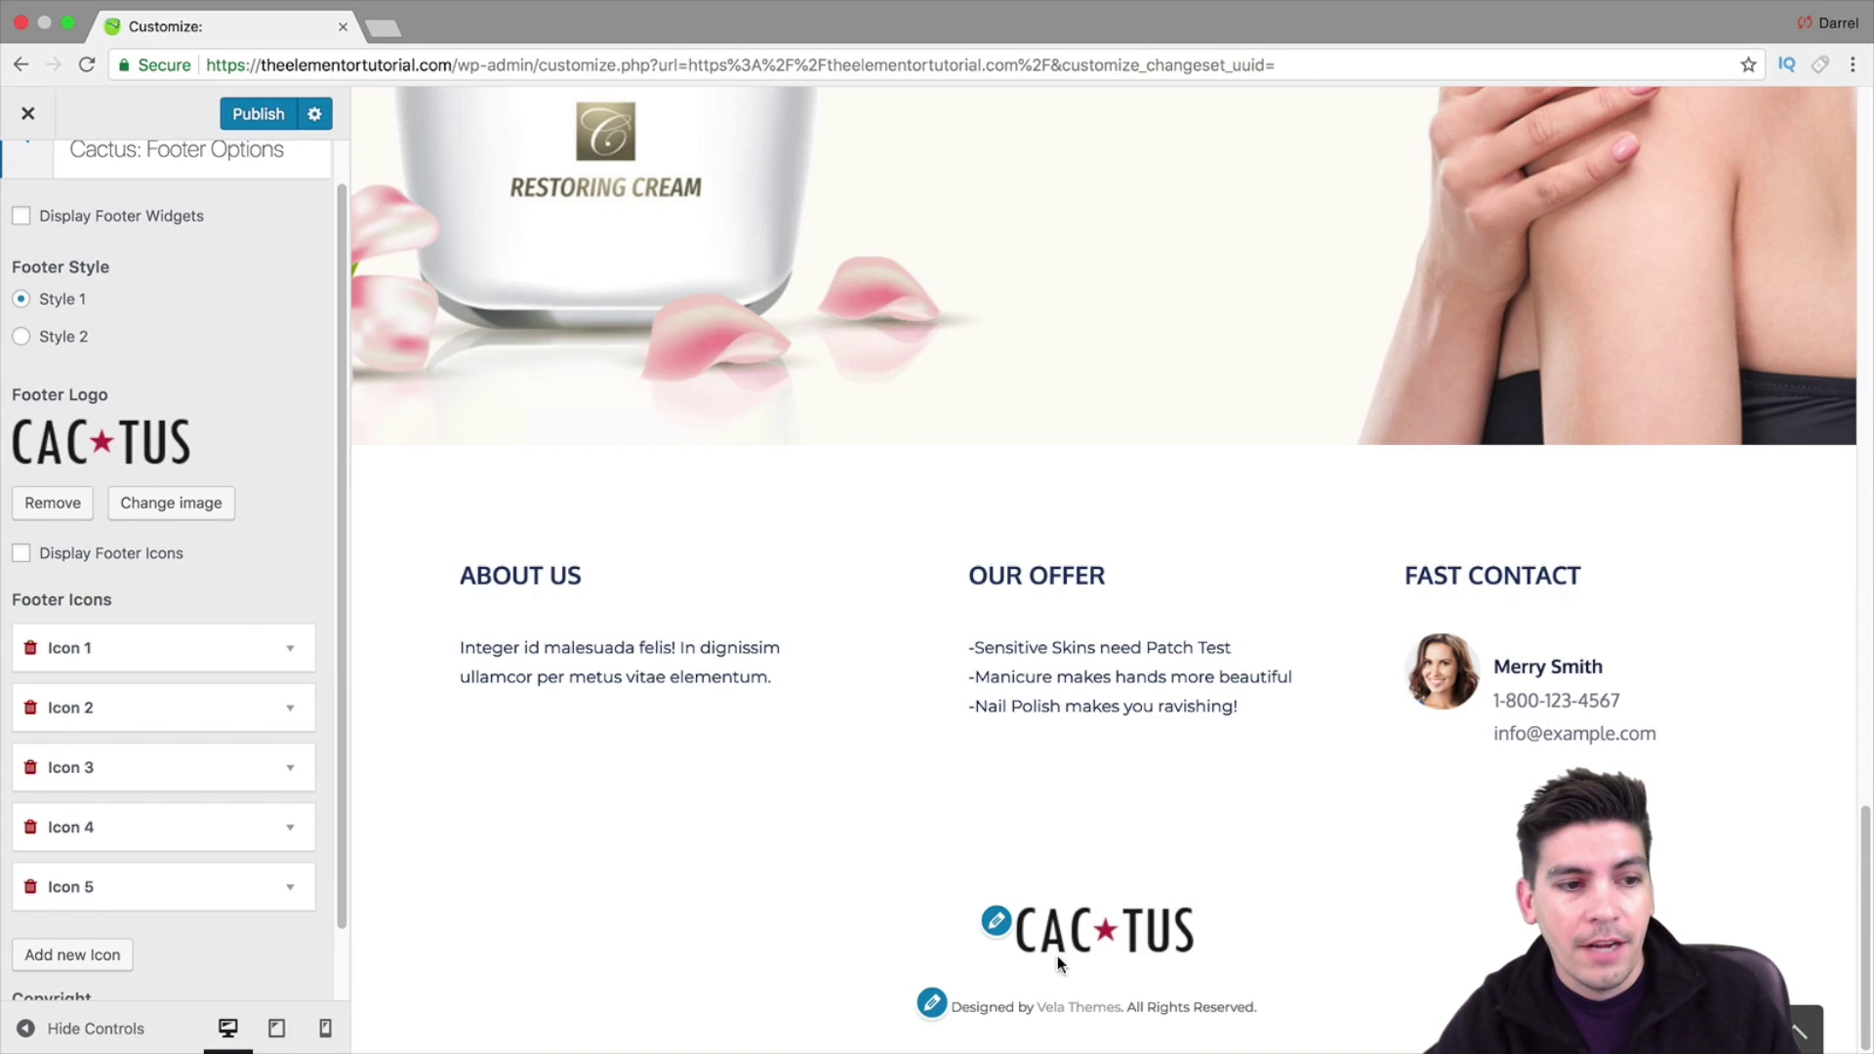
left_click(20, 555)
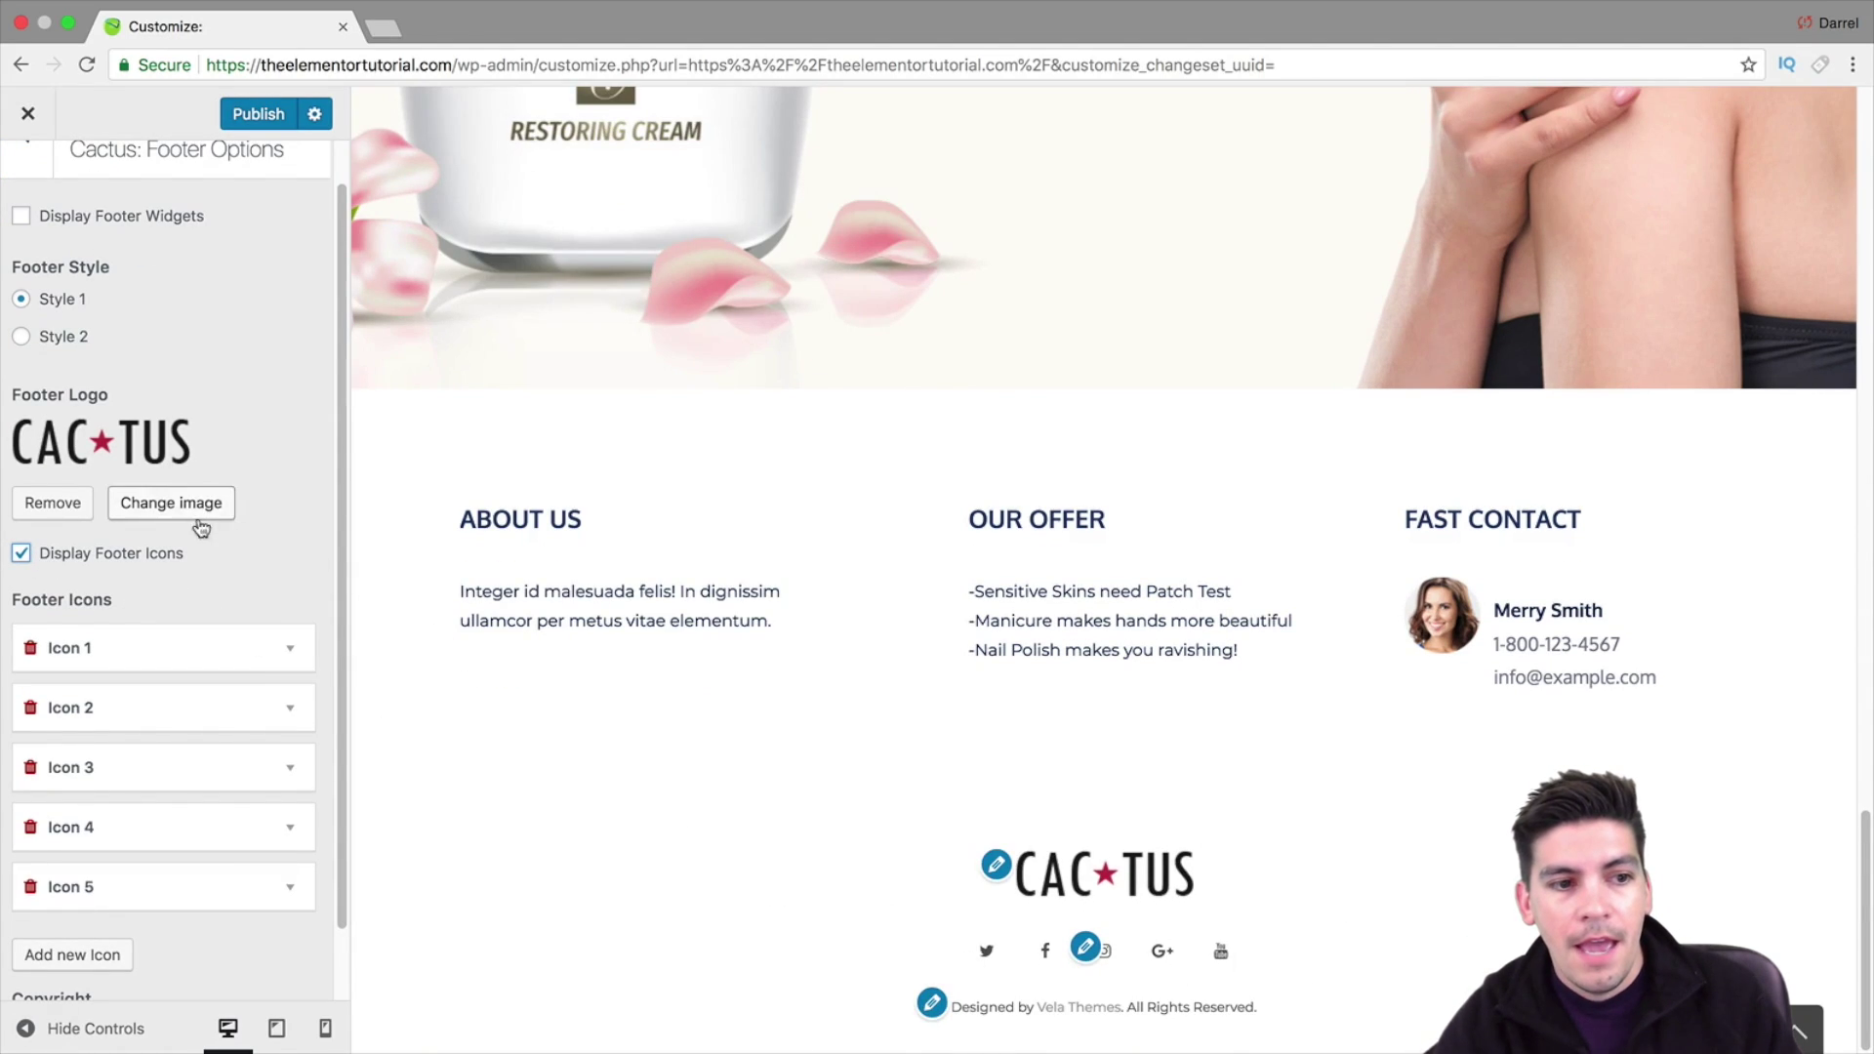
Try footer Style 2, switch back to Style 1, and look over the remaining footer options before leaving them
left_click(21, 338)
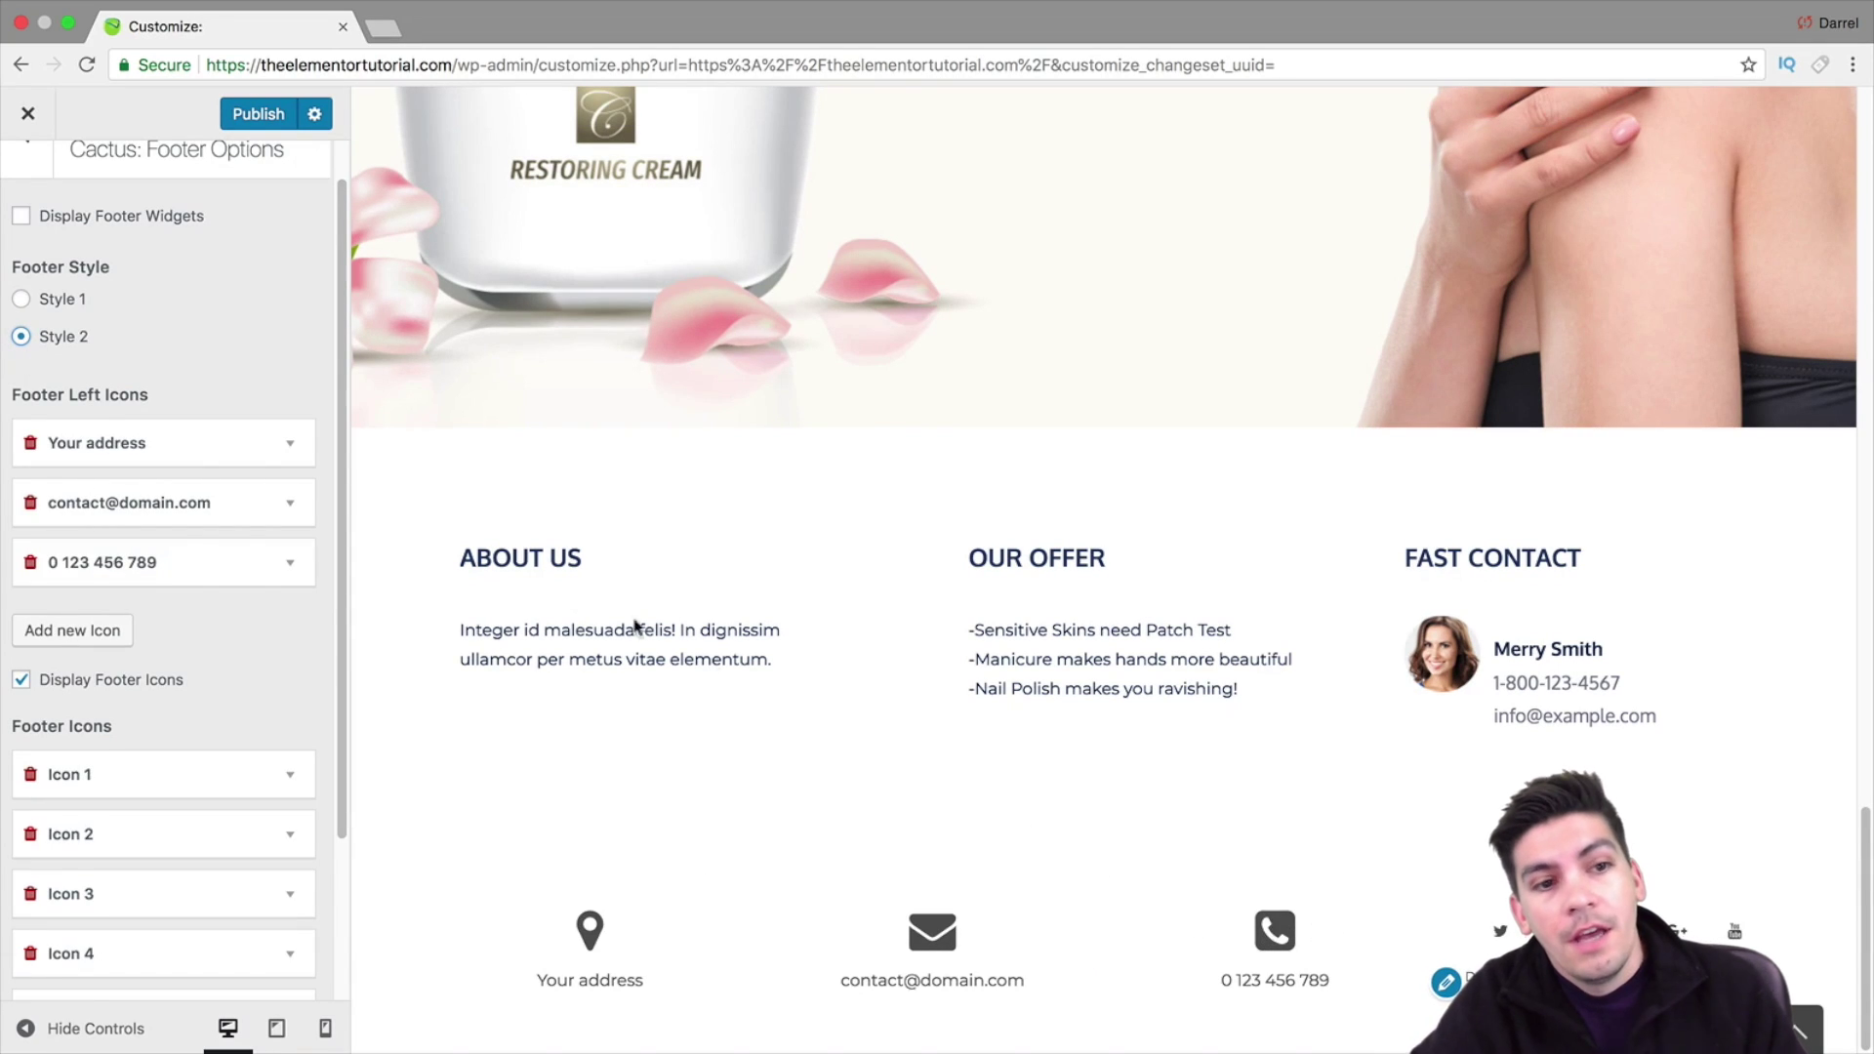
left_click(21, 299)
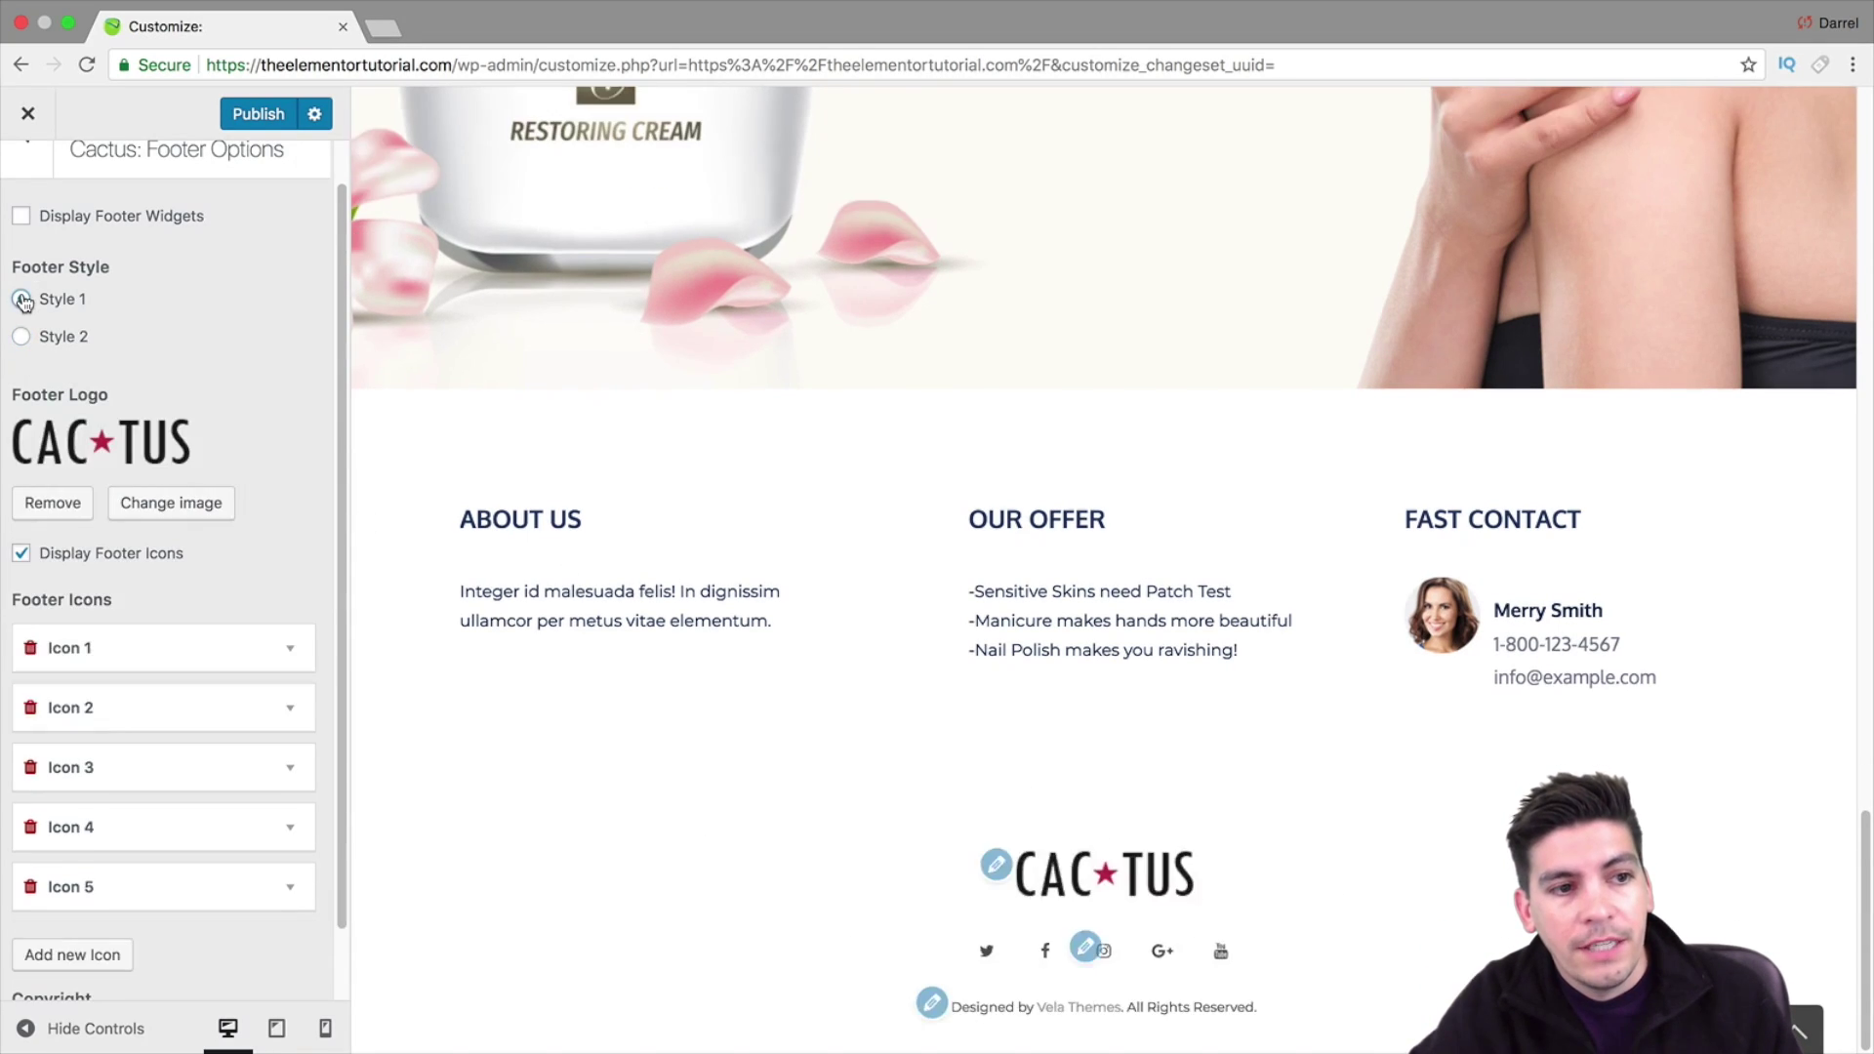
scroll(235, 420, "down", 2)
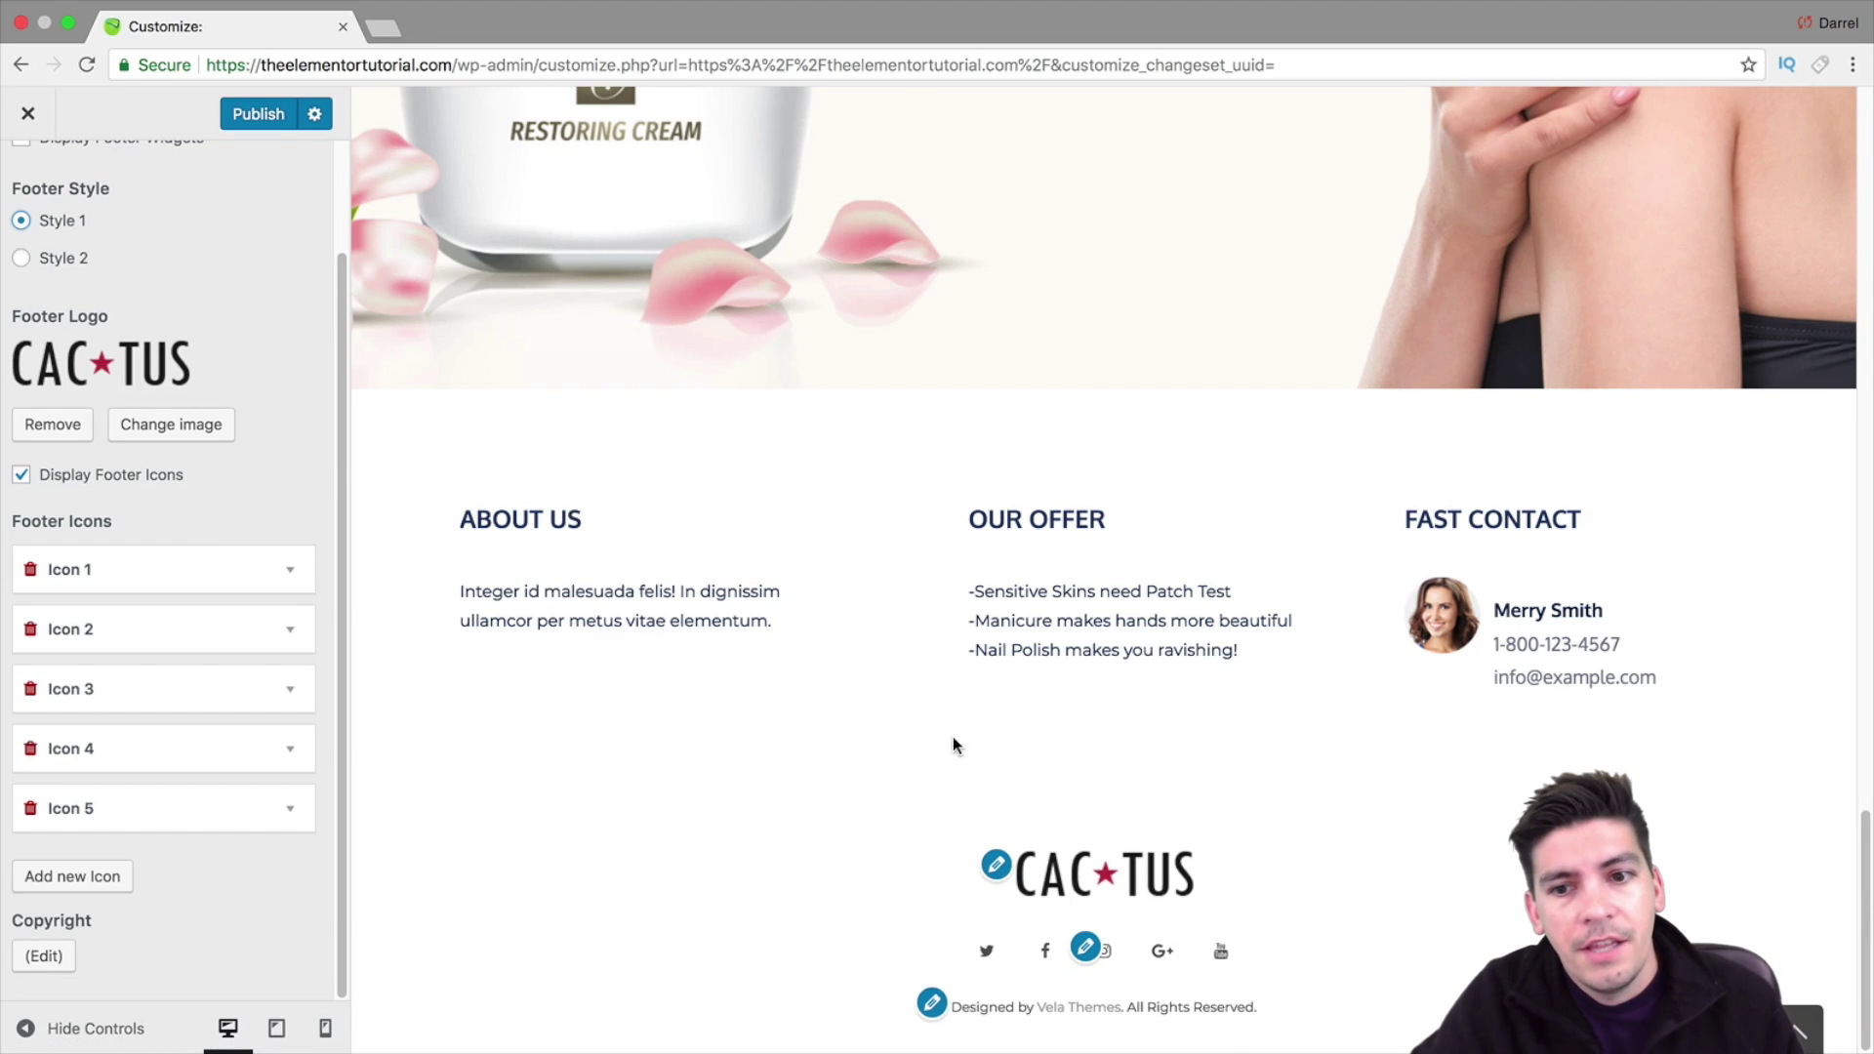
left_click_drag(338, 687, 340, 512)
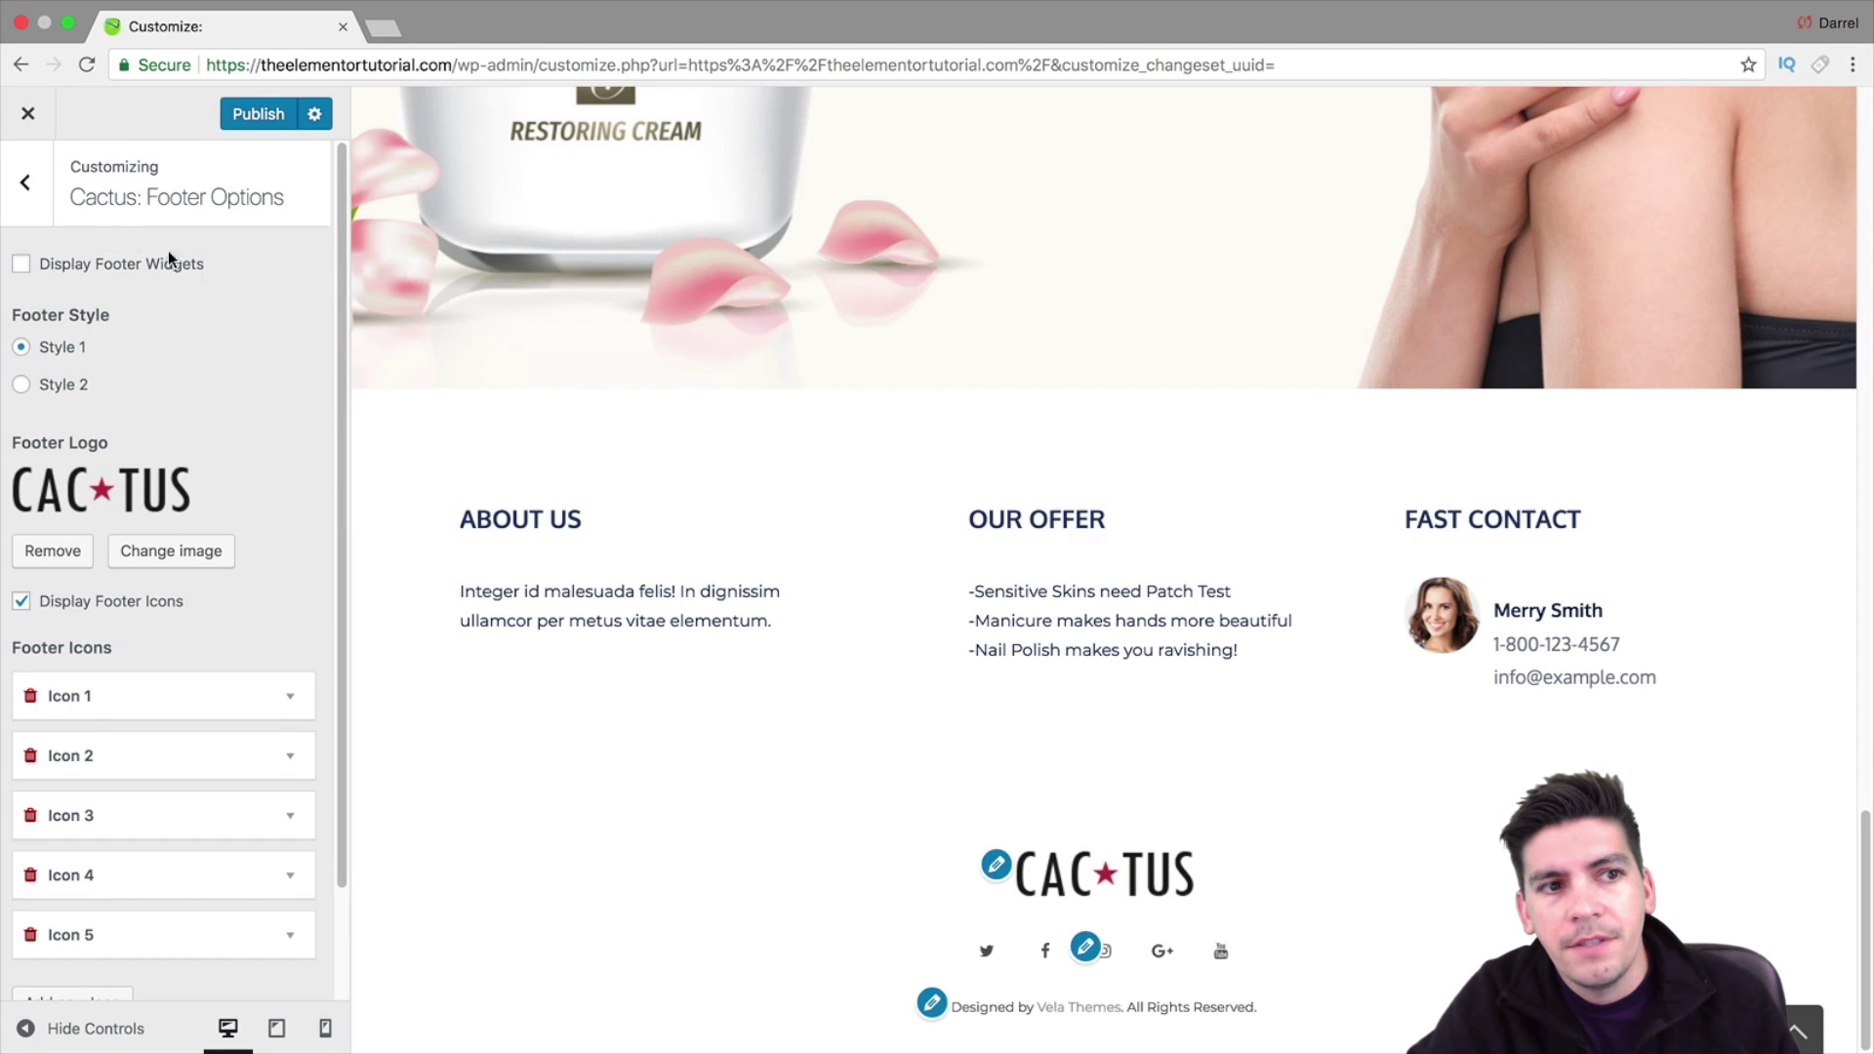
left_click(24, 193)
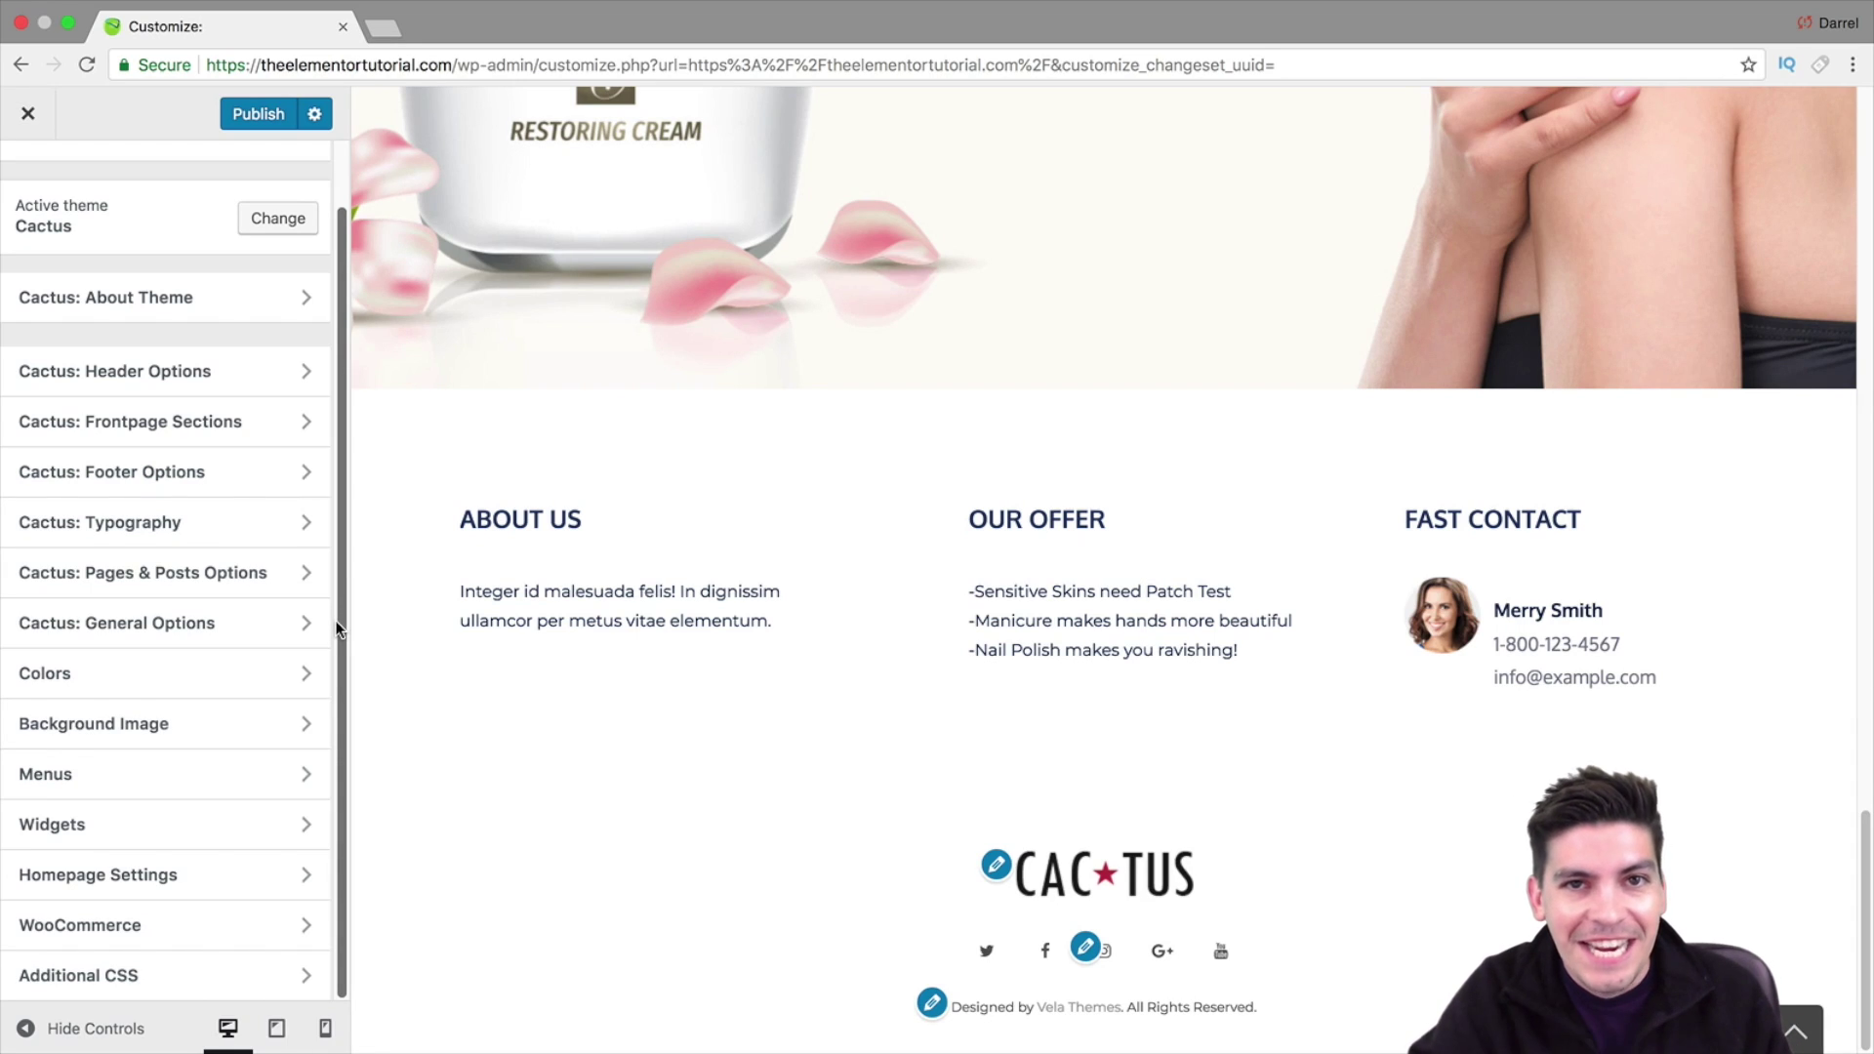
left_click_drag(334, 600, 381, 394)
scroll(544, 597, "up", 15)
scroll(546, 596, "up", 10)
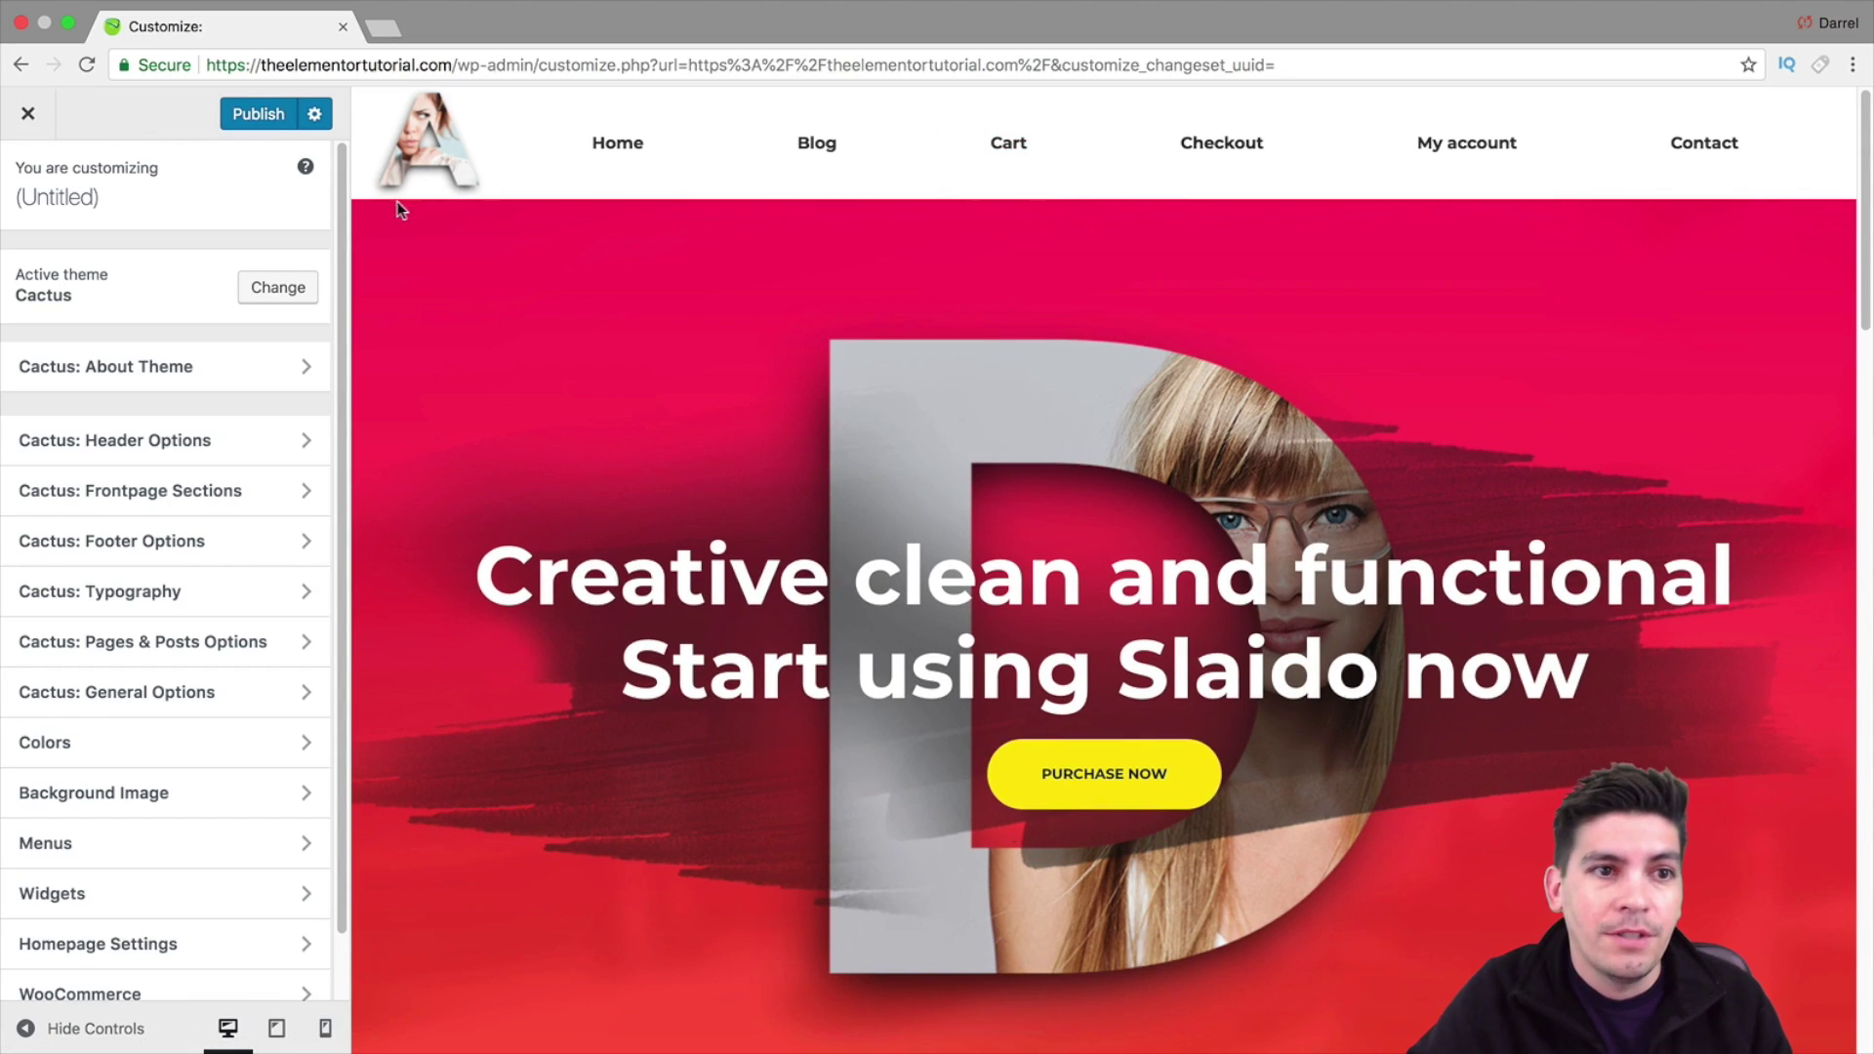
Publish the header and footer changes made for the Cactus theme
left_click(262, 117)
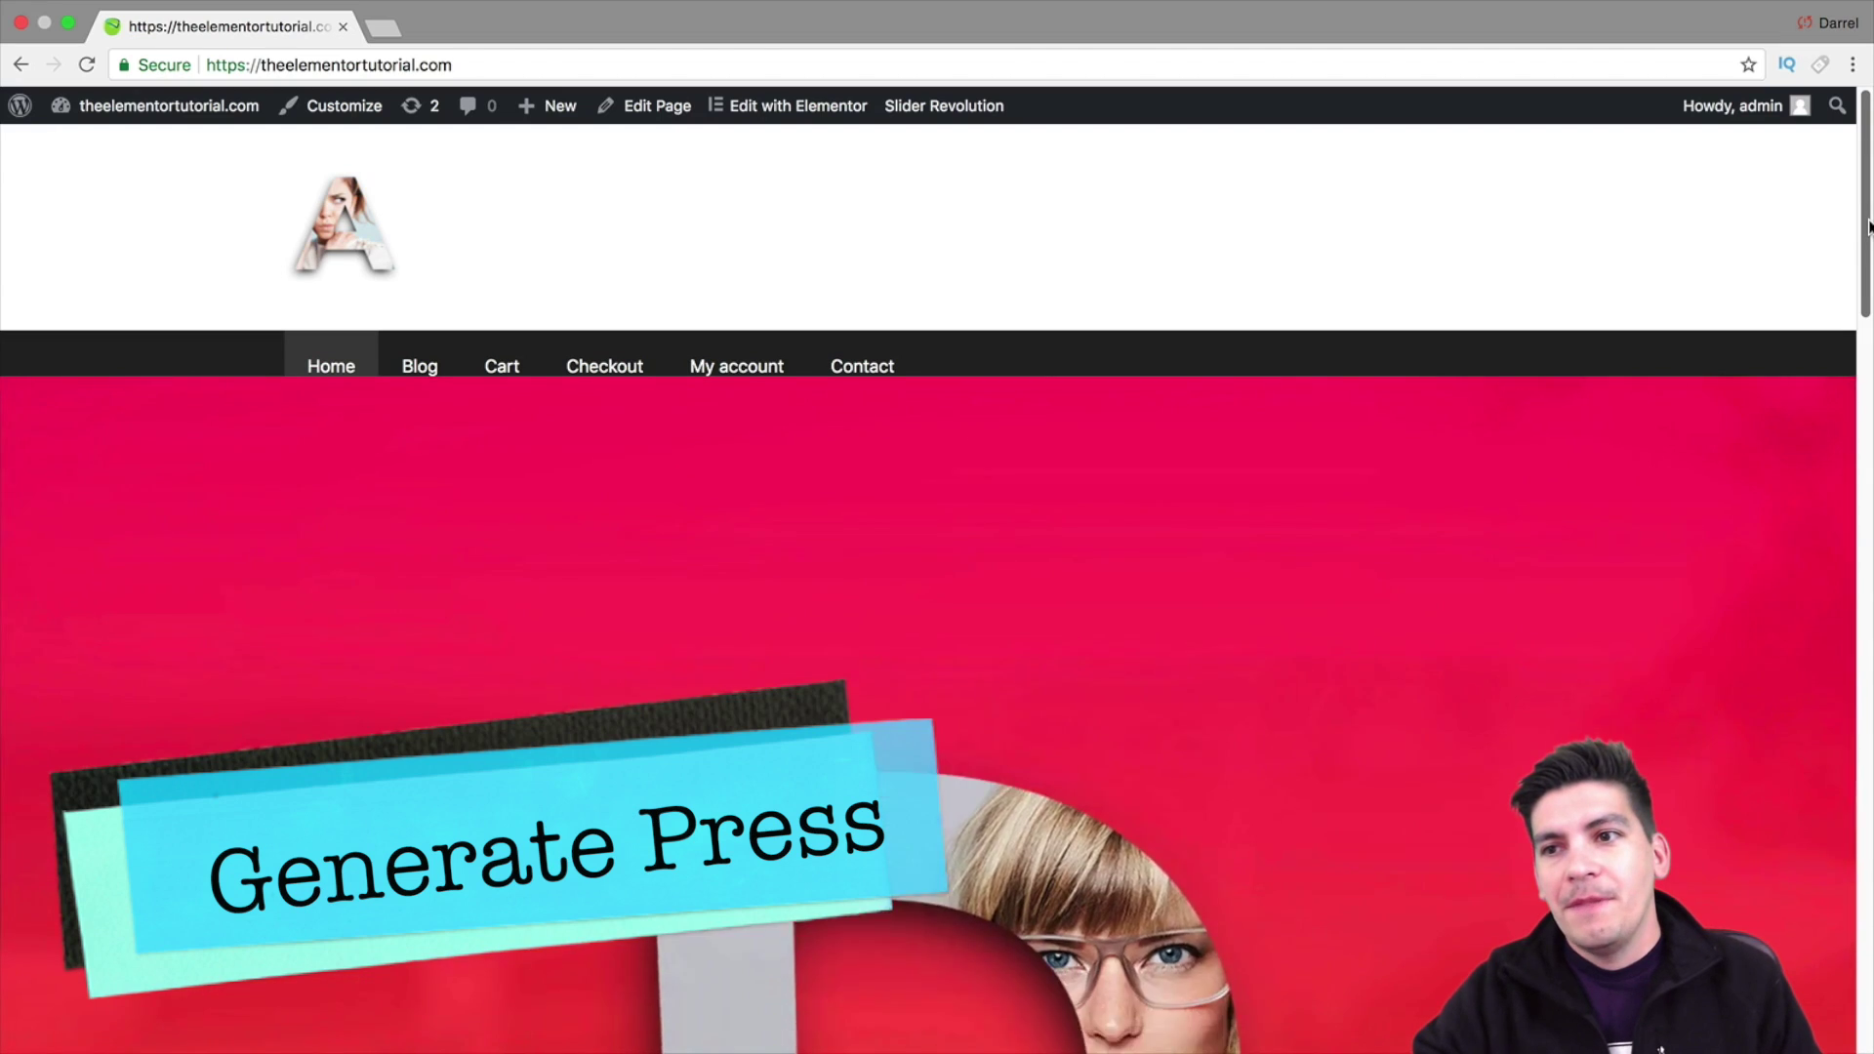
Look over the front page's header and slider under the GeneratePress theme, and close its customizer
left_click_drag(1868, 226, 1866, 251)
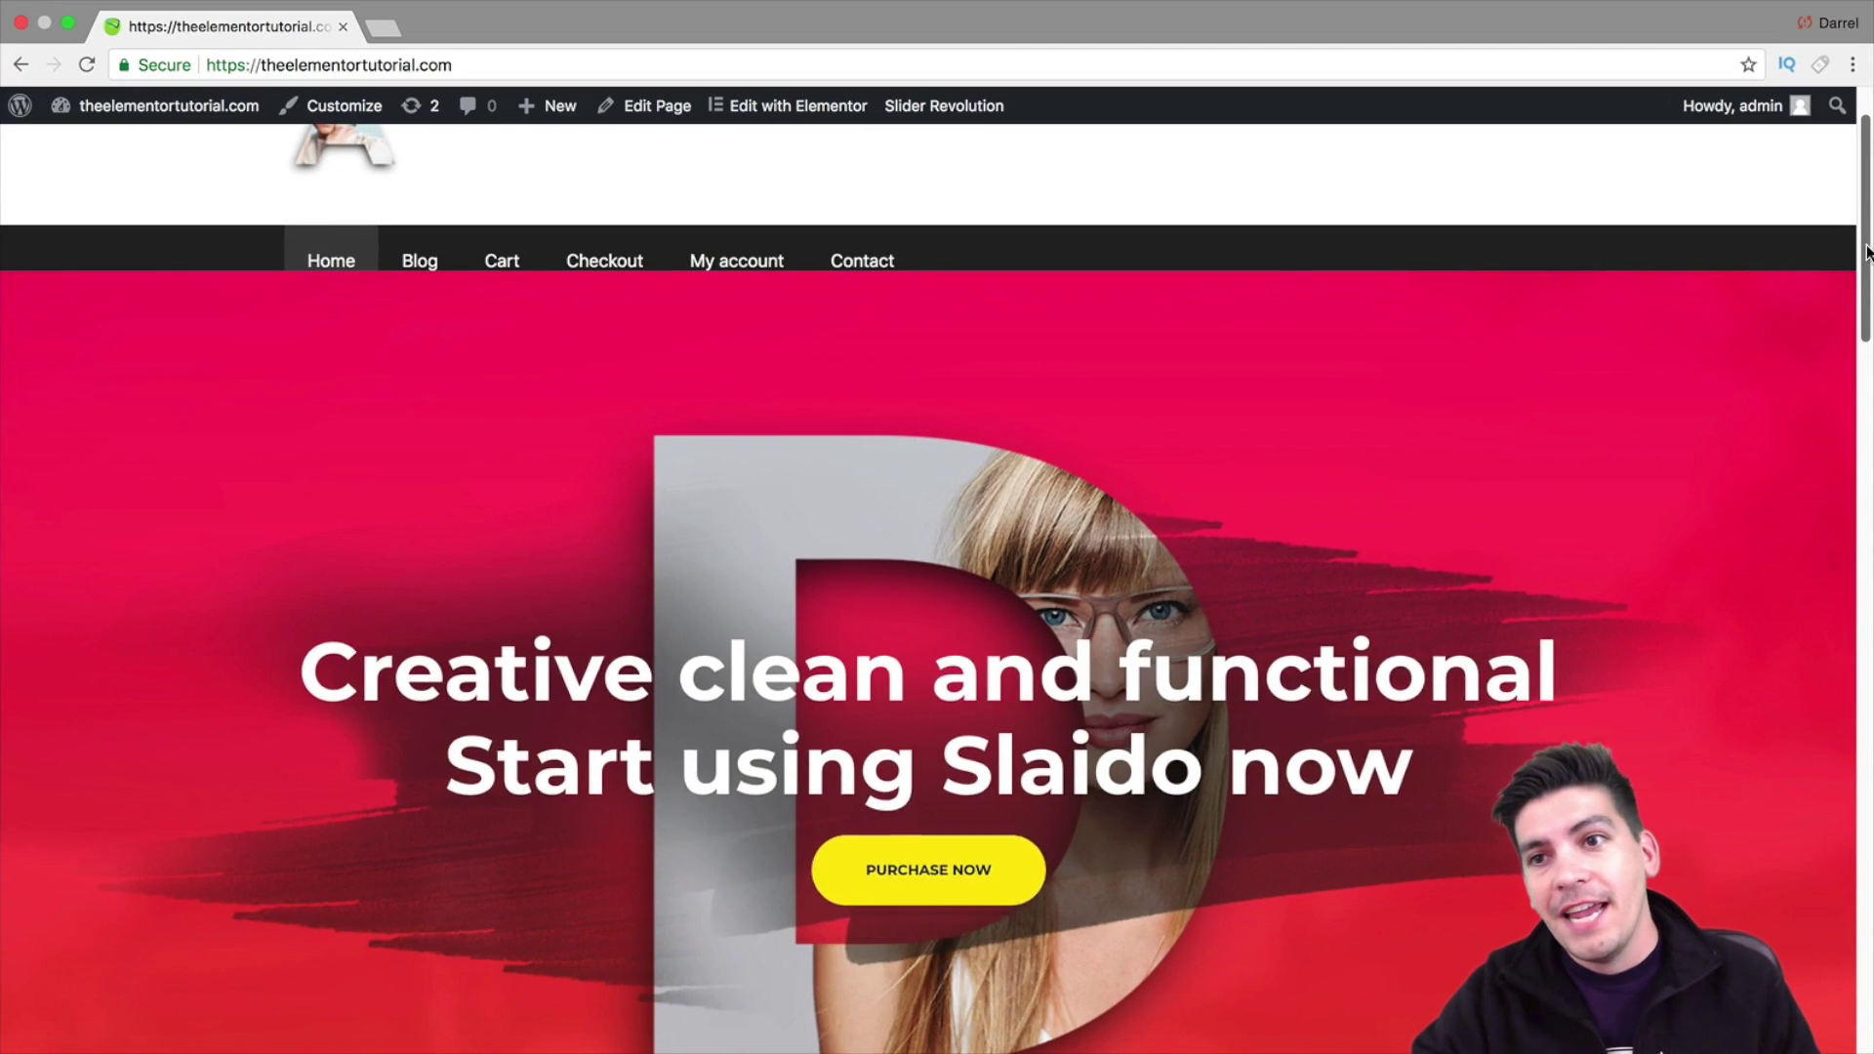
left_click_drag(1867, 252, 1868, 198)
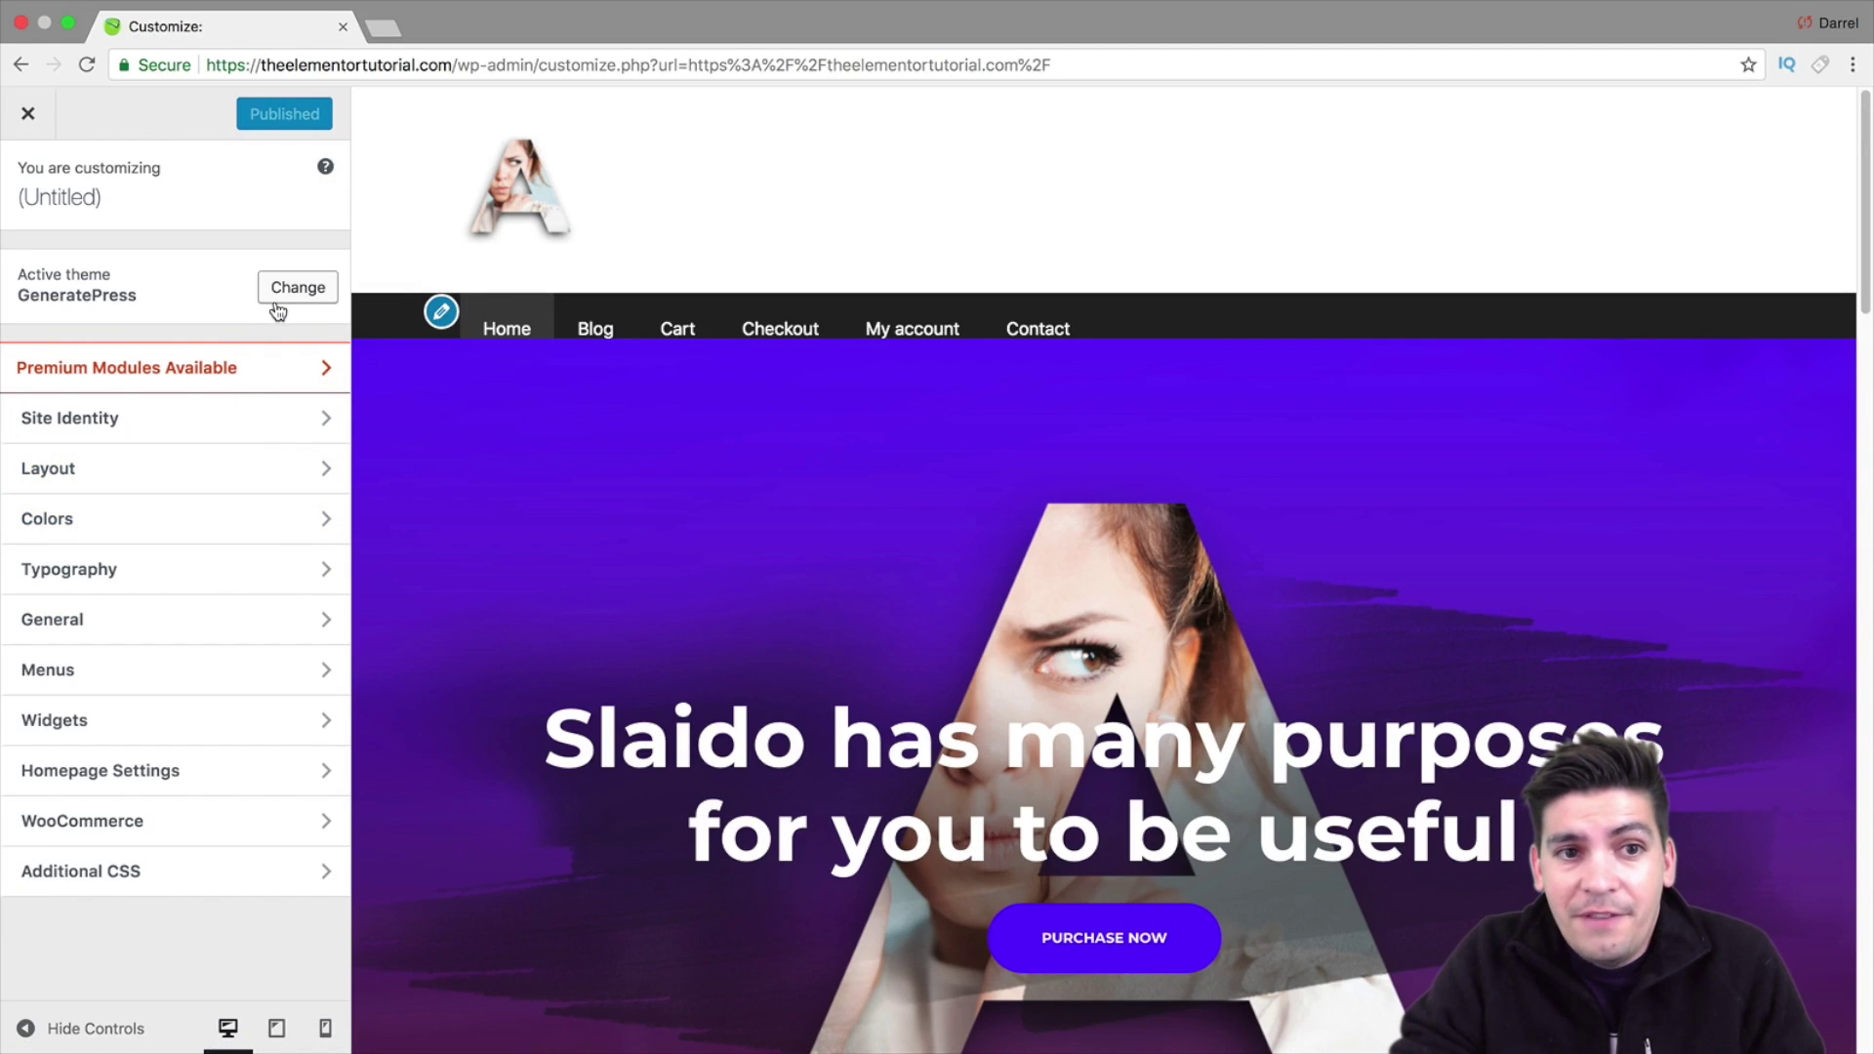
left_click(29, 118)
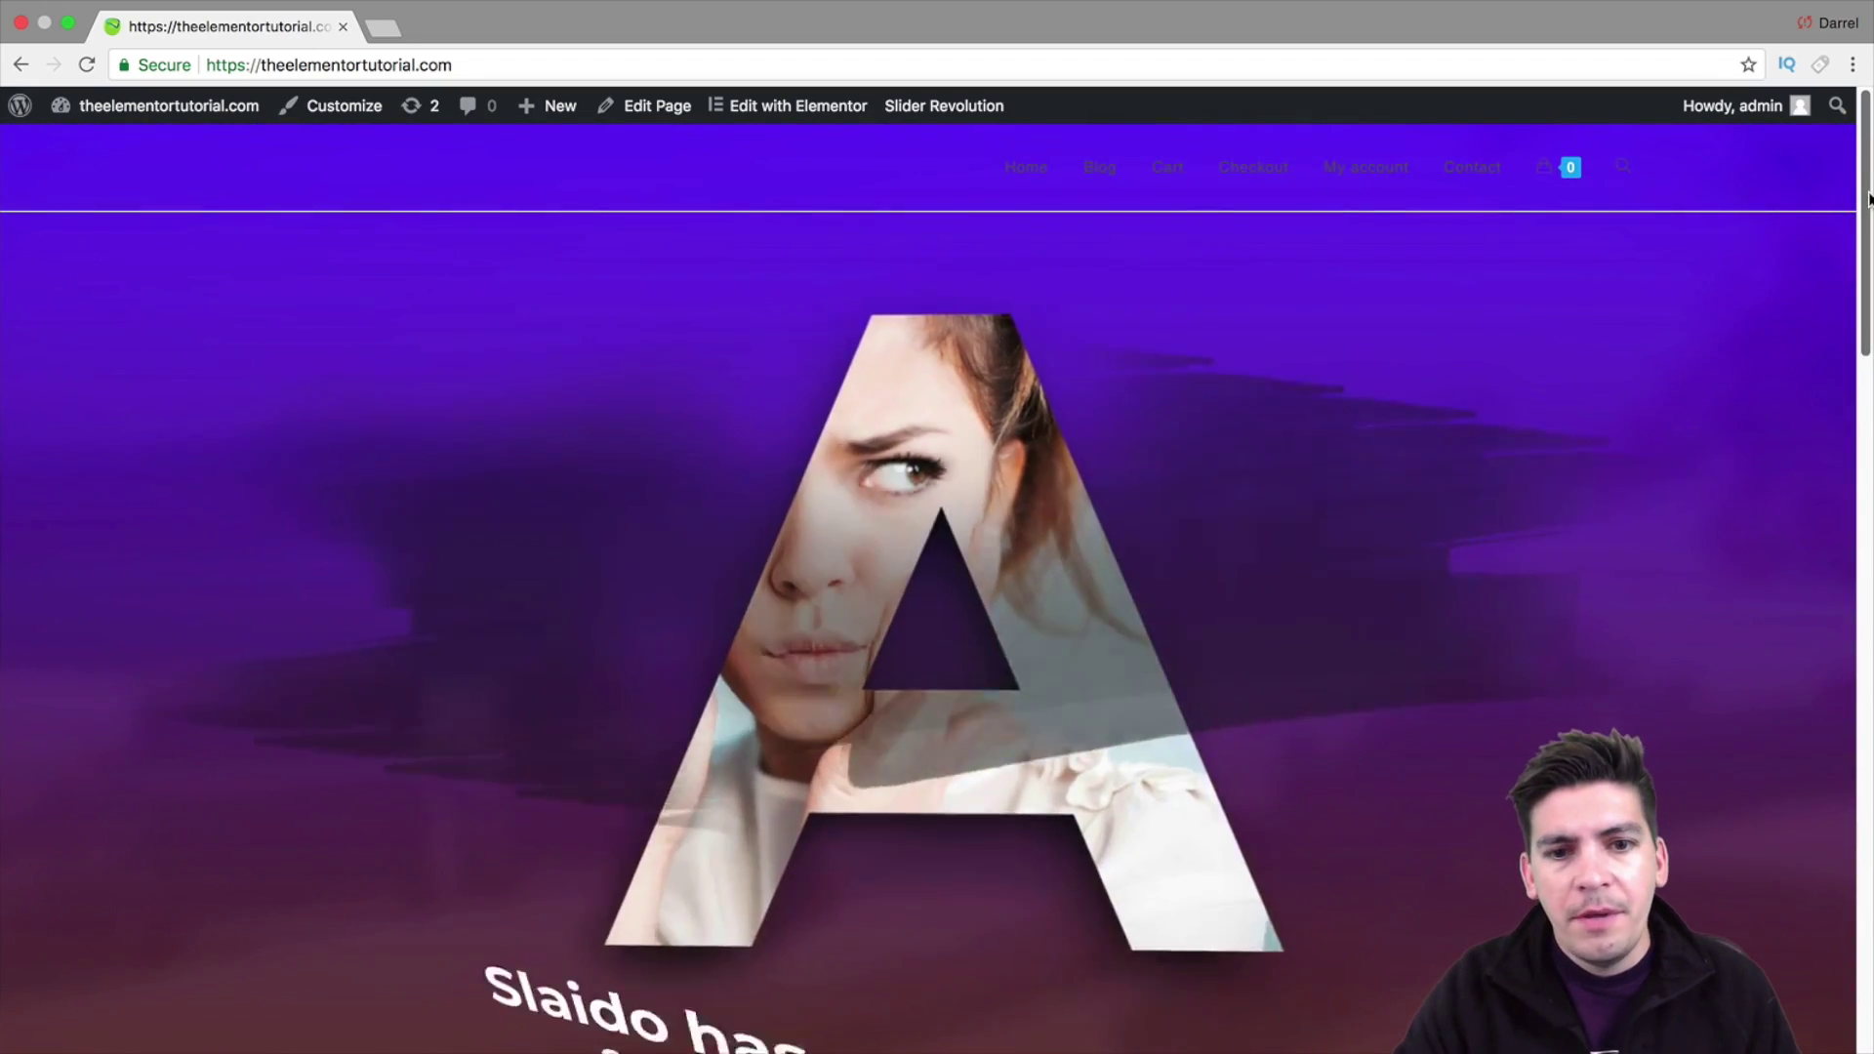
Review the Main, Shortcodes, Header and Logo sections of the Front Page's OceanWP Settings and update the page
left_click_drag(1869, 198, 1870, 146)
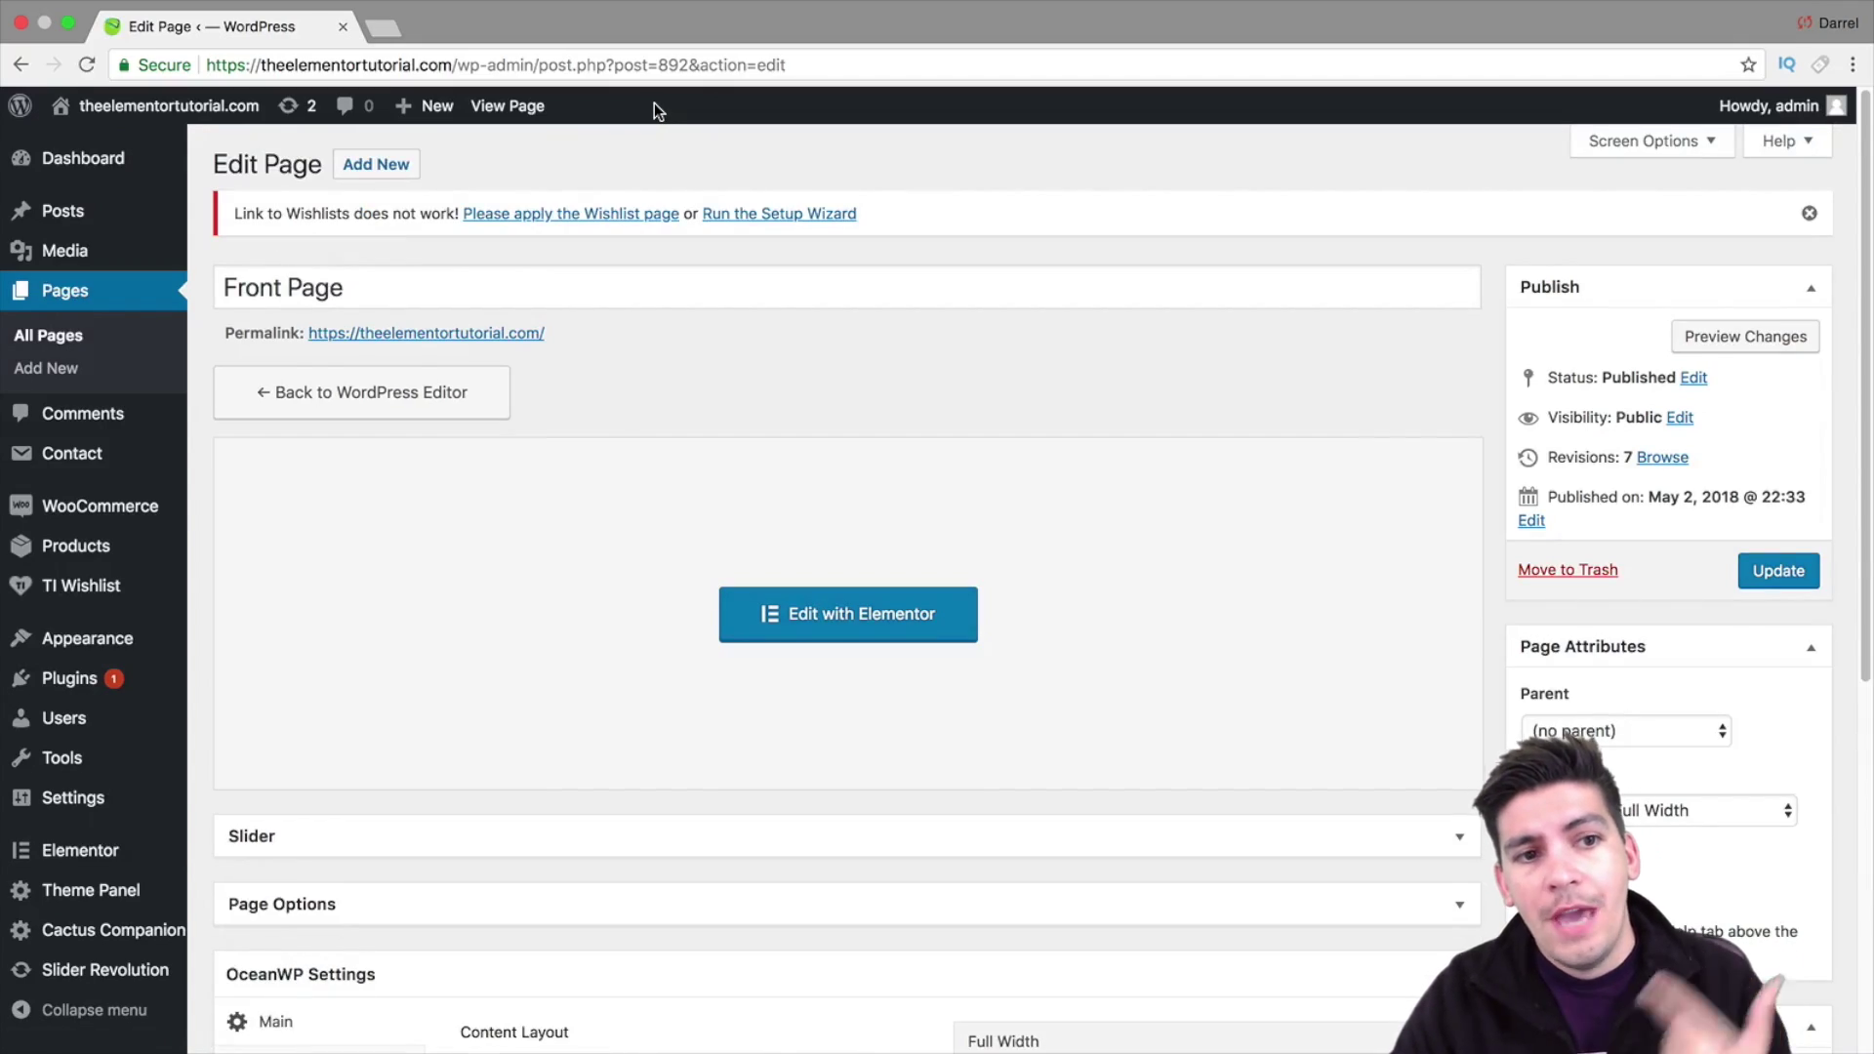
left_click_drag(1870, 207, 1869, 575)
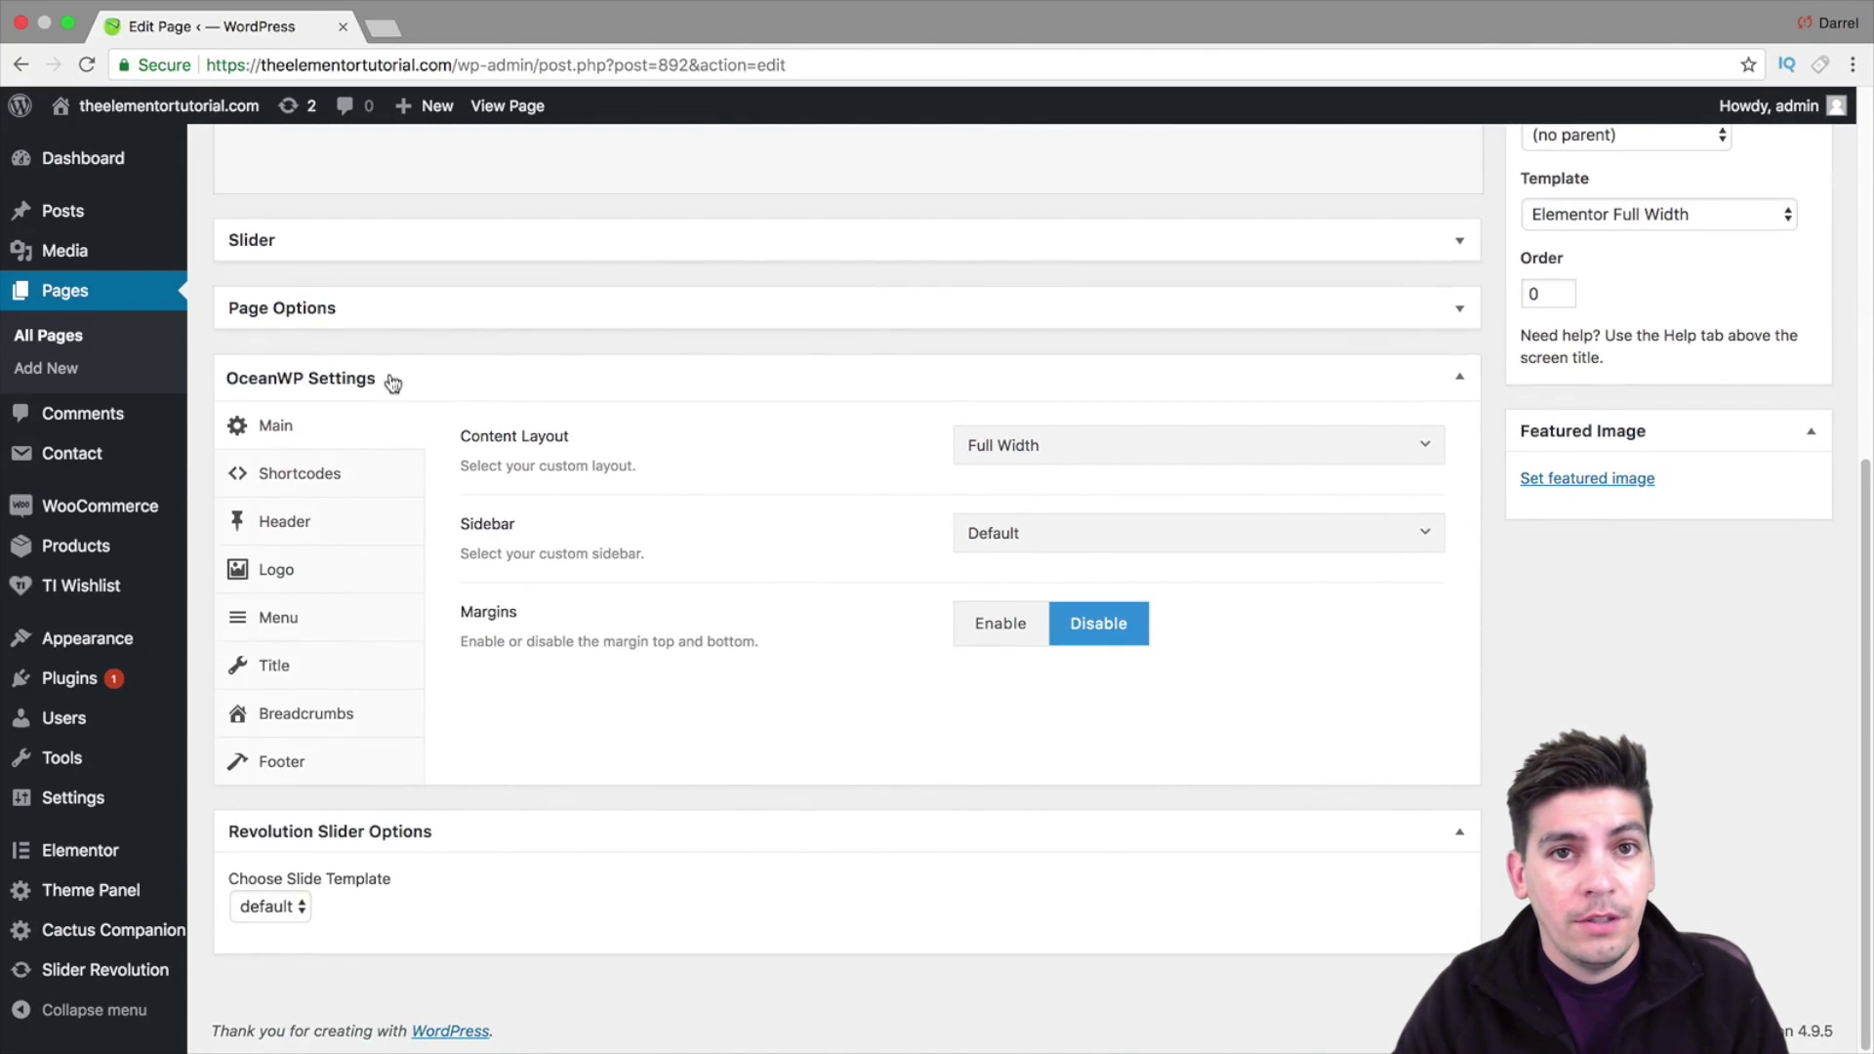
left_click(352, 526)
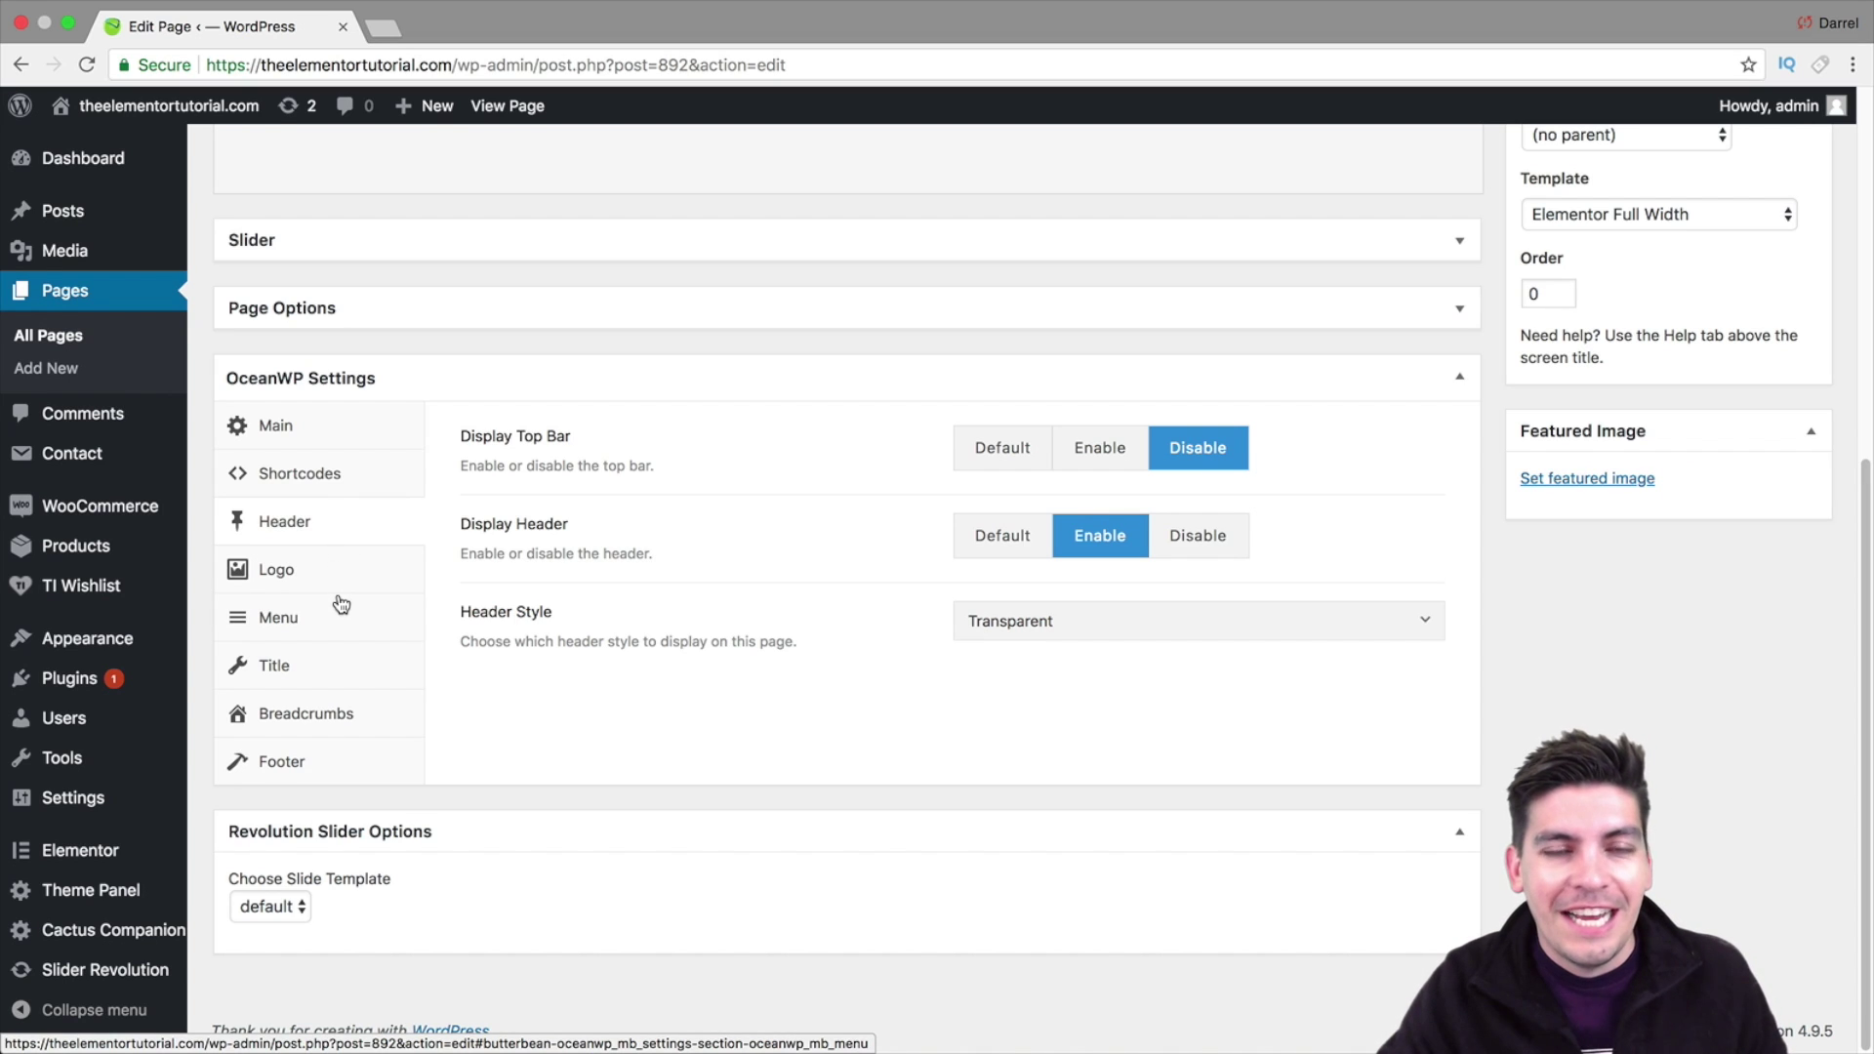
left_click(342, 491)
left_click(341, 432)
left_click(332, 471)
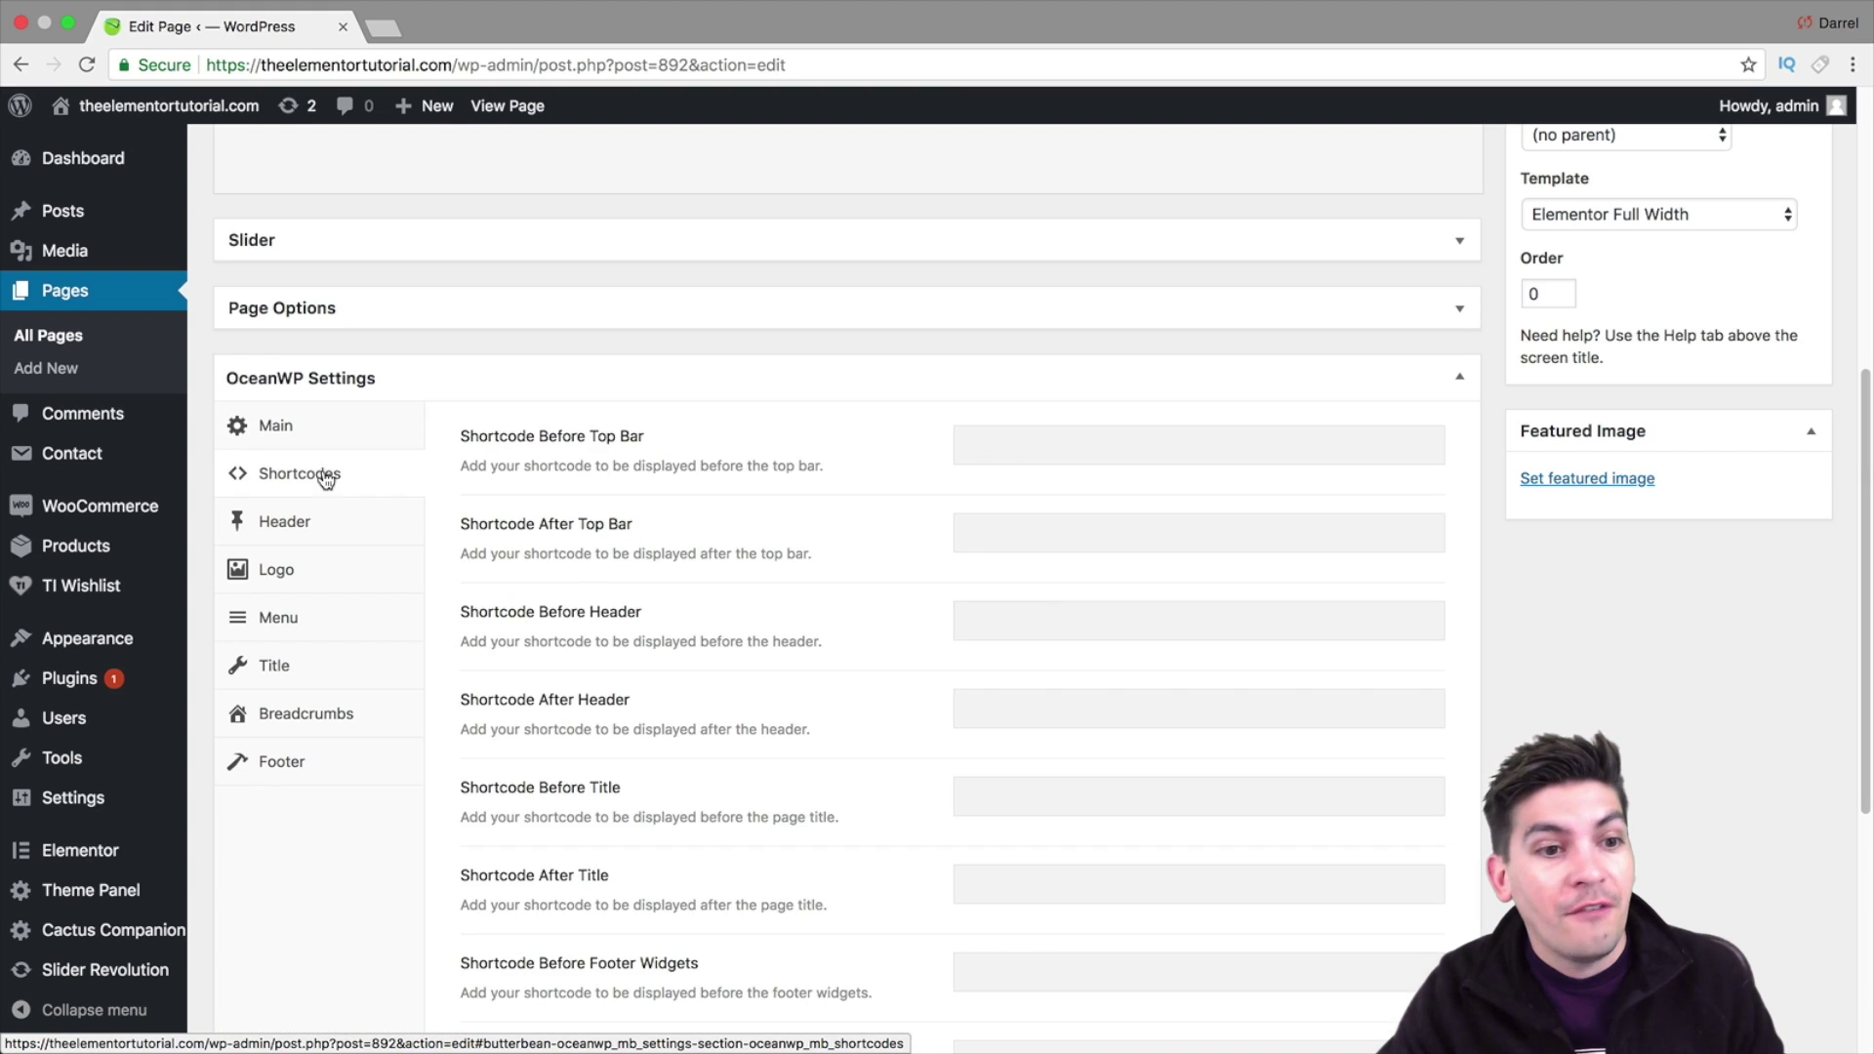
left_click(322, 518)
left_click(325, 567)
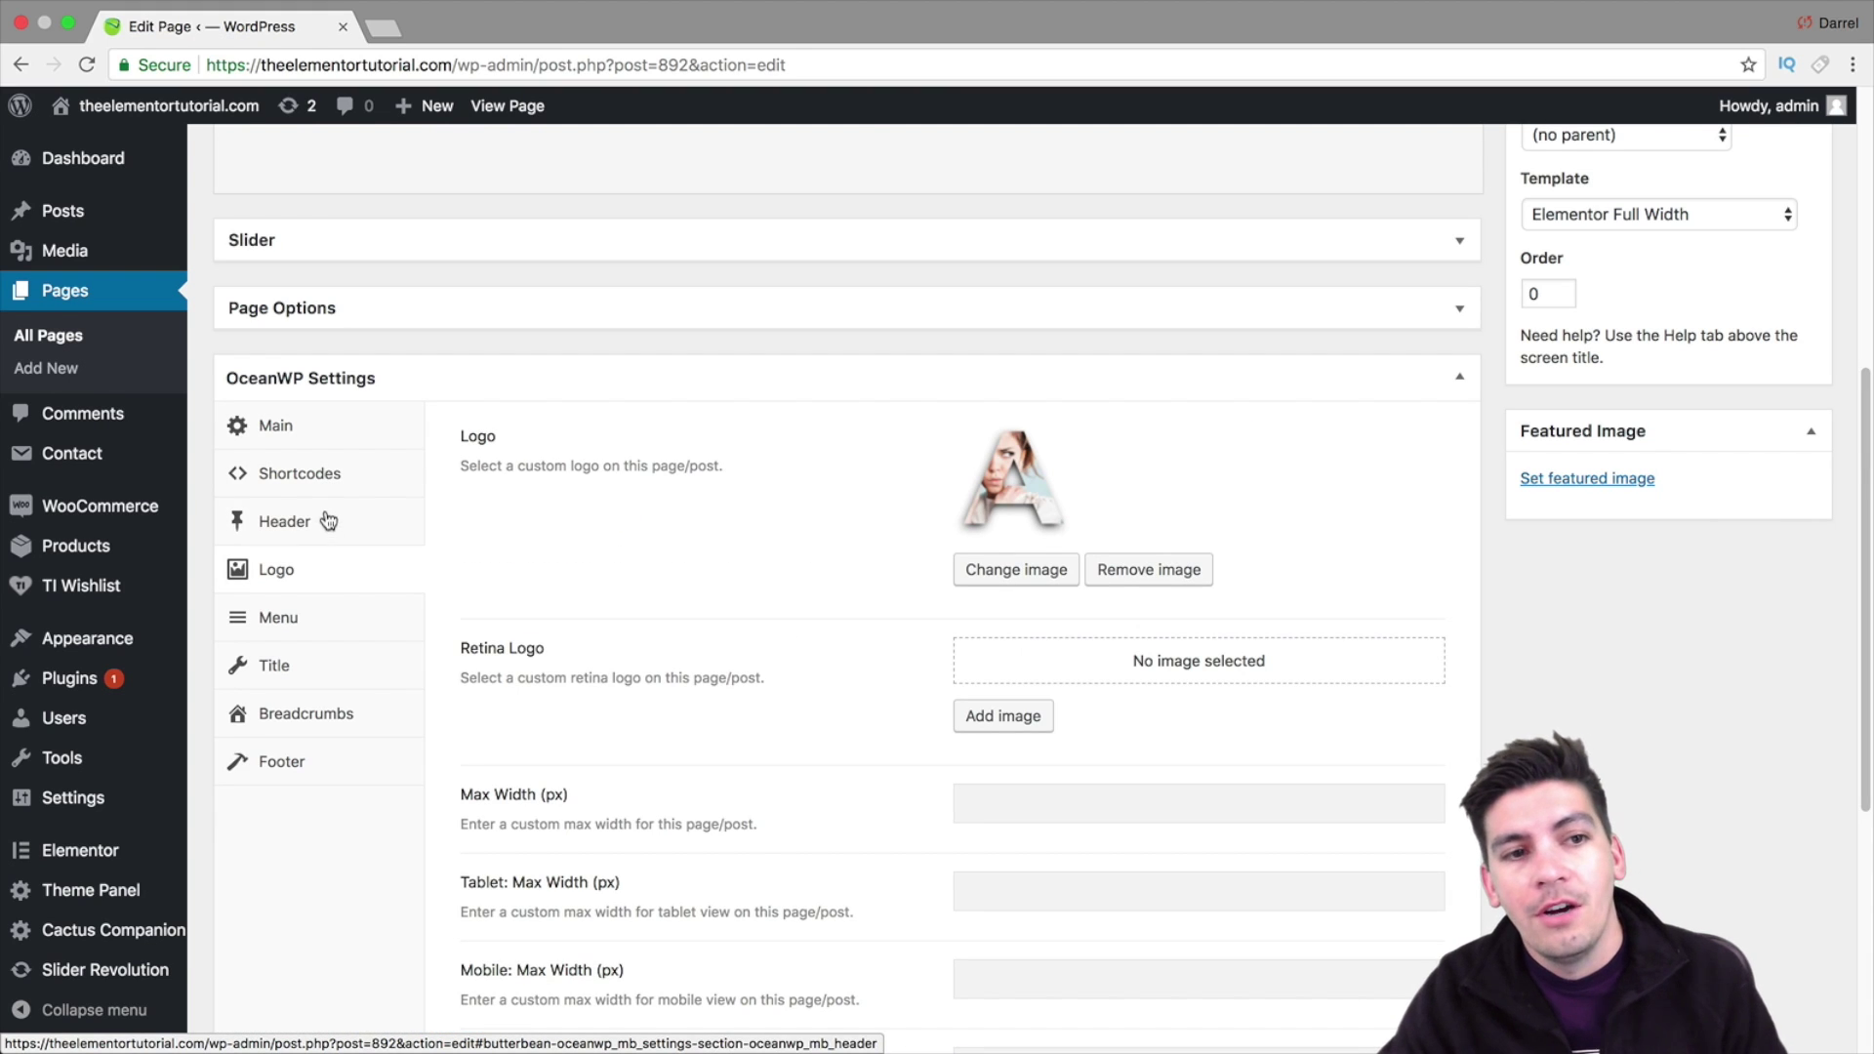
left_click(328, 421)
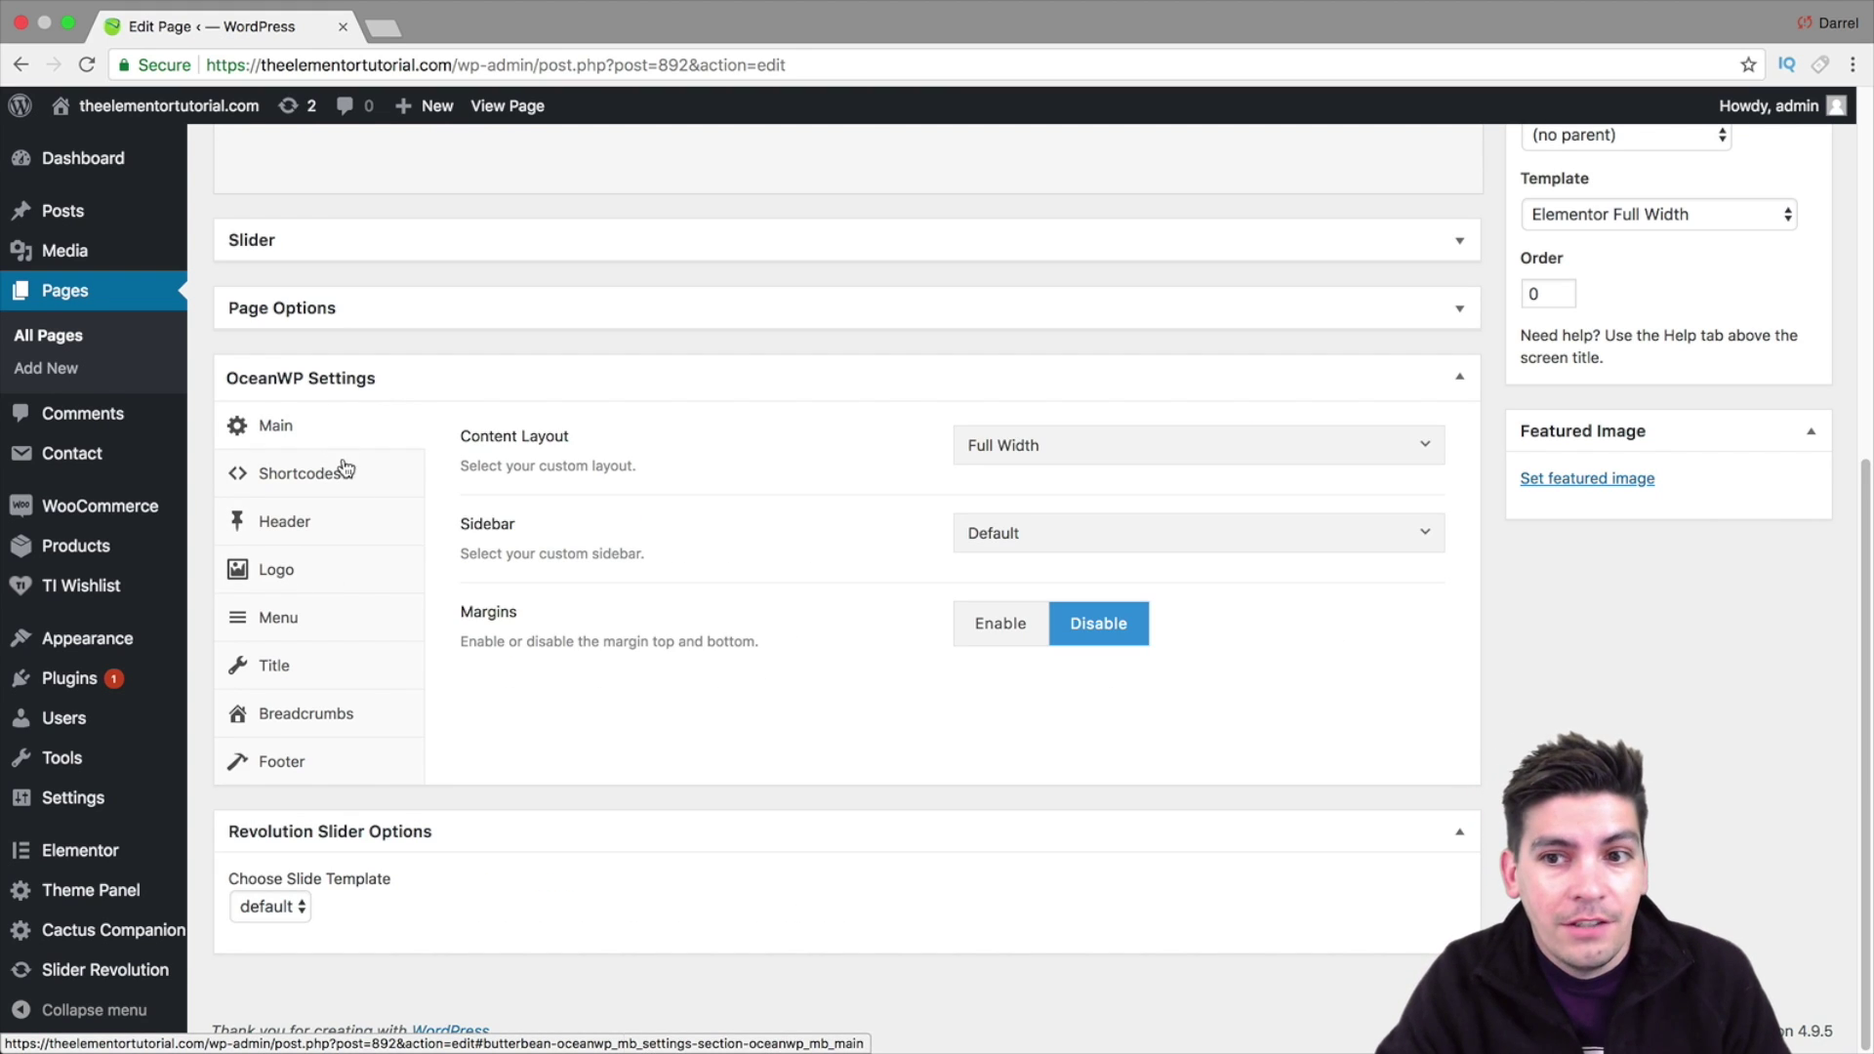
scroll(1327, 641, "up", 6)
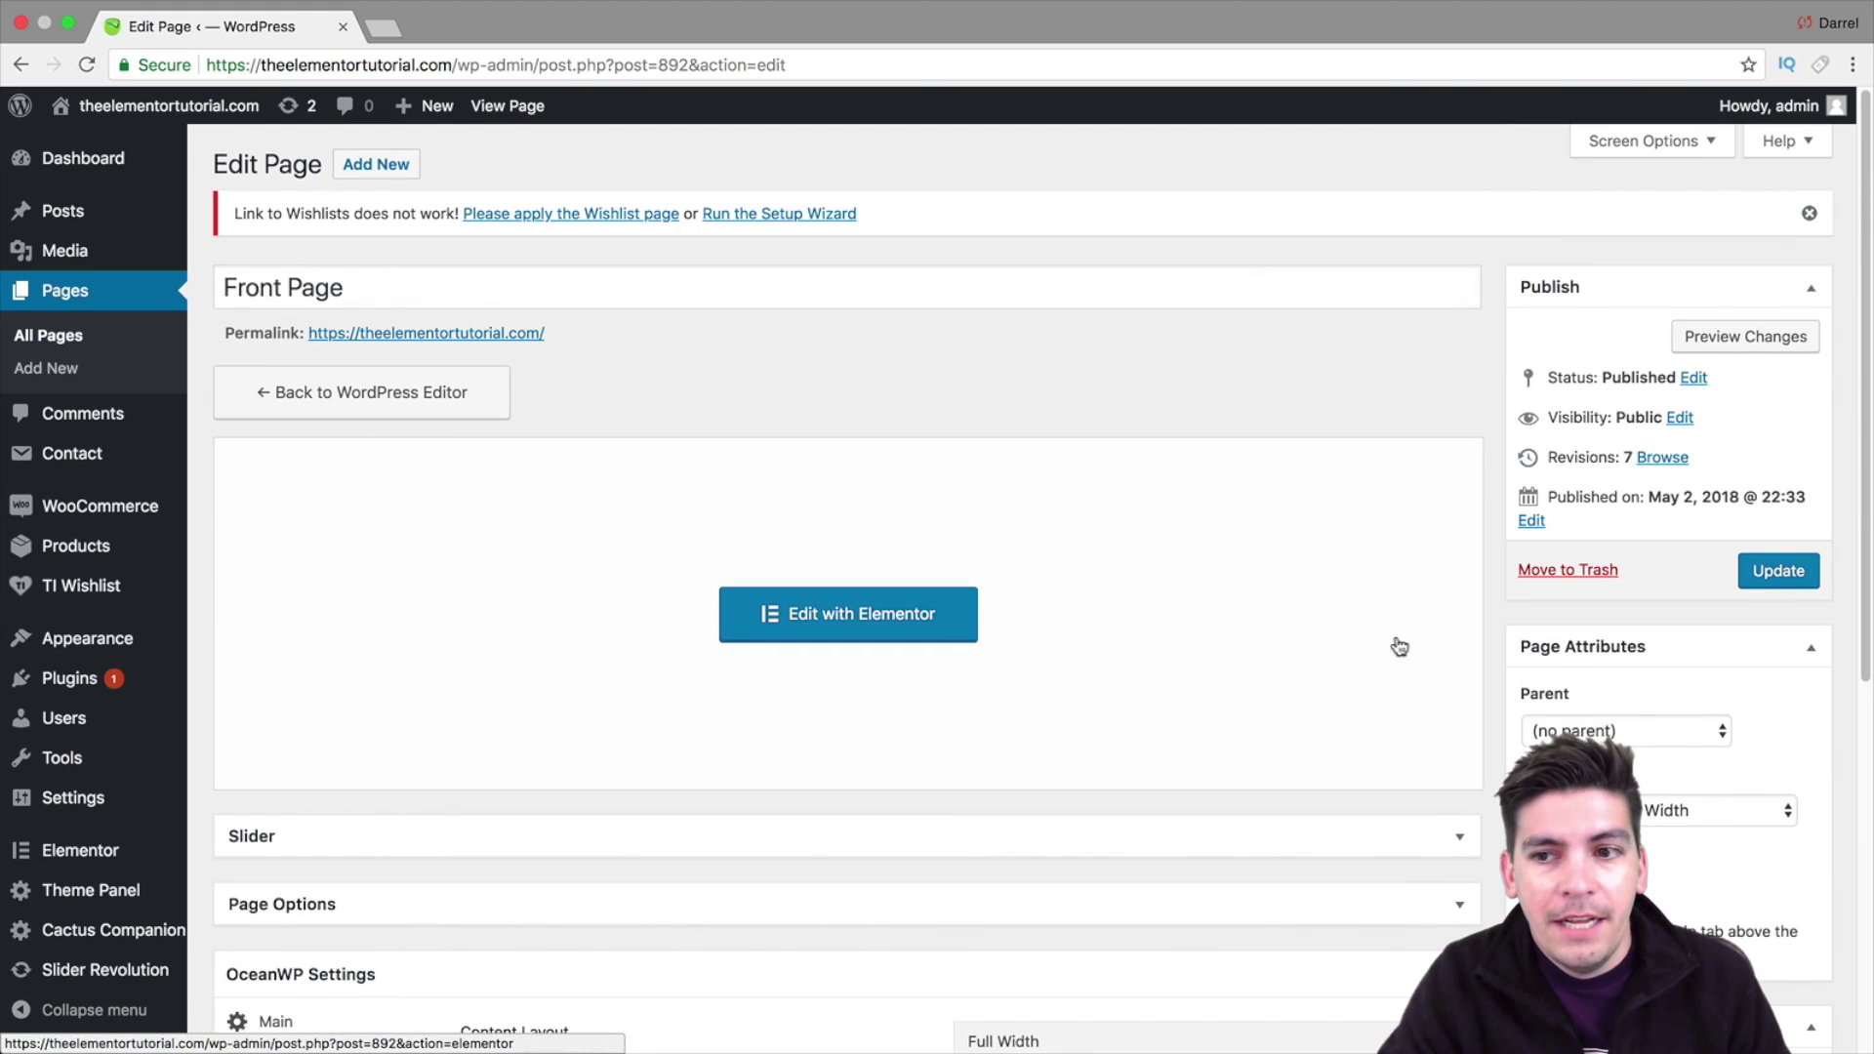
left_click(1760, 584)
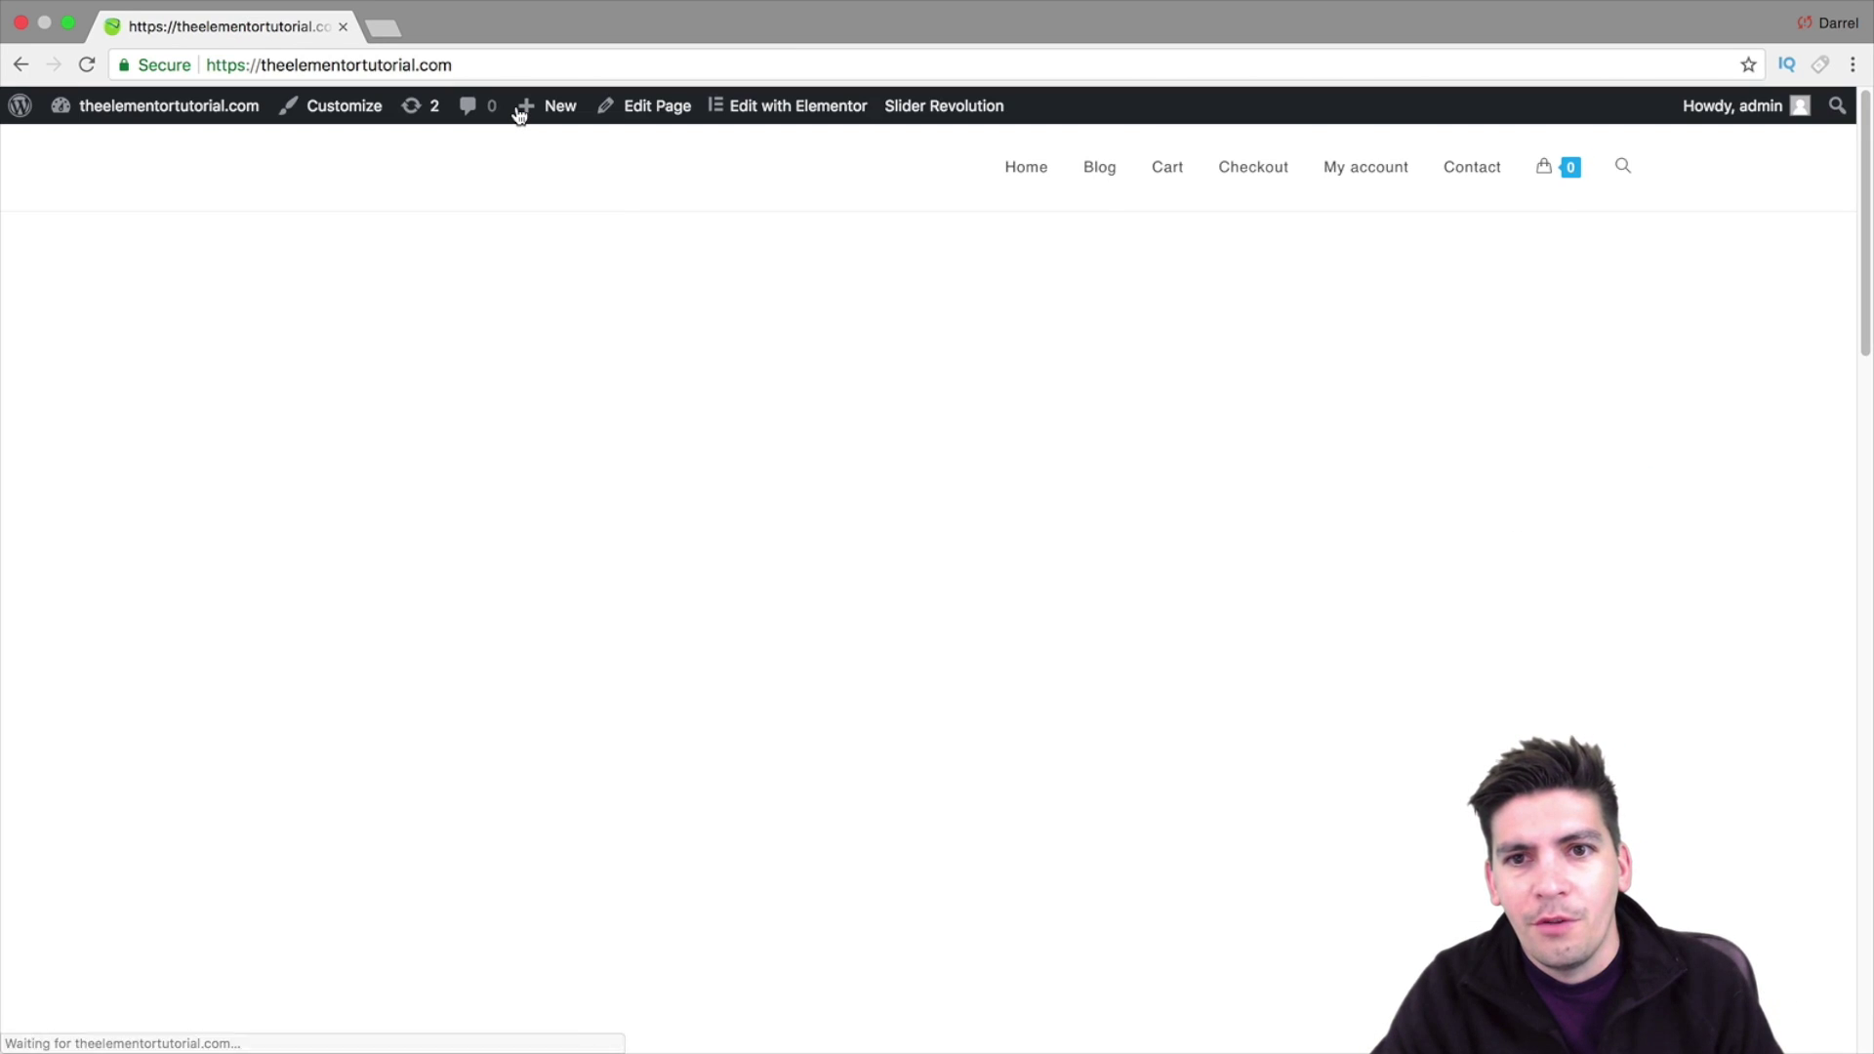
Examine the Site Identity, Menus and Top Bar sections of the OceanWP theme's customizer
mouse_move(518, 113)
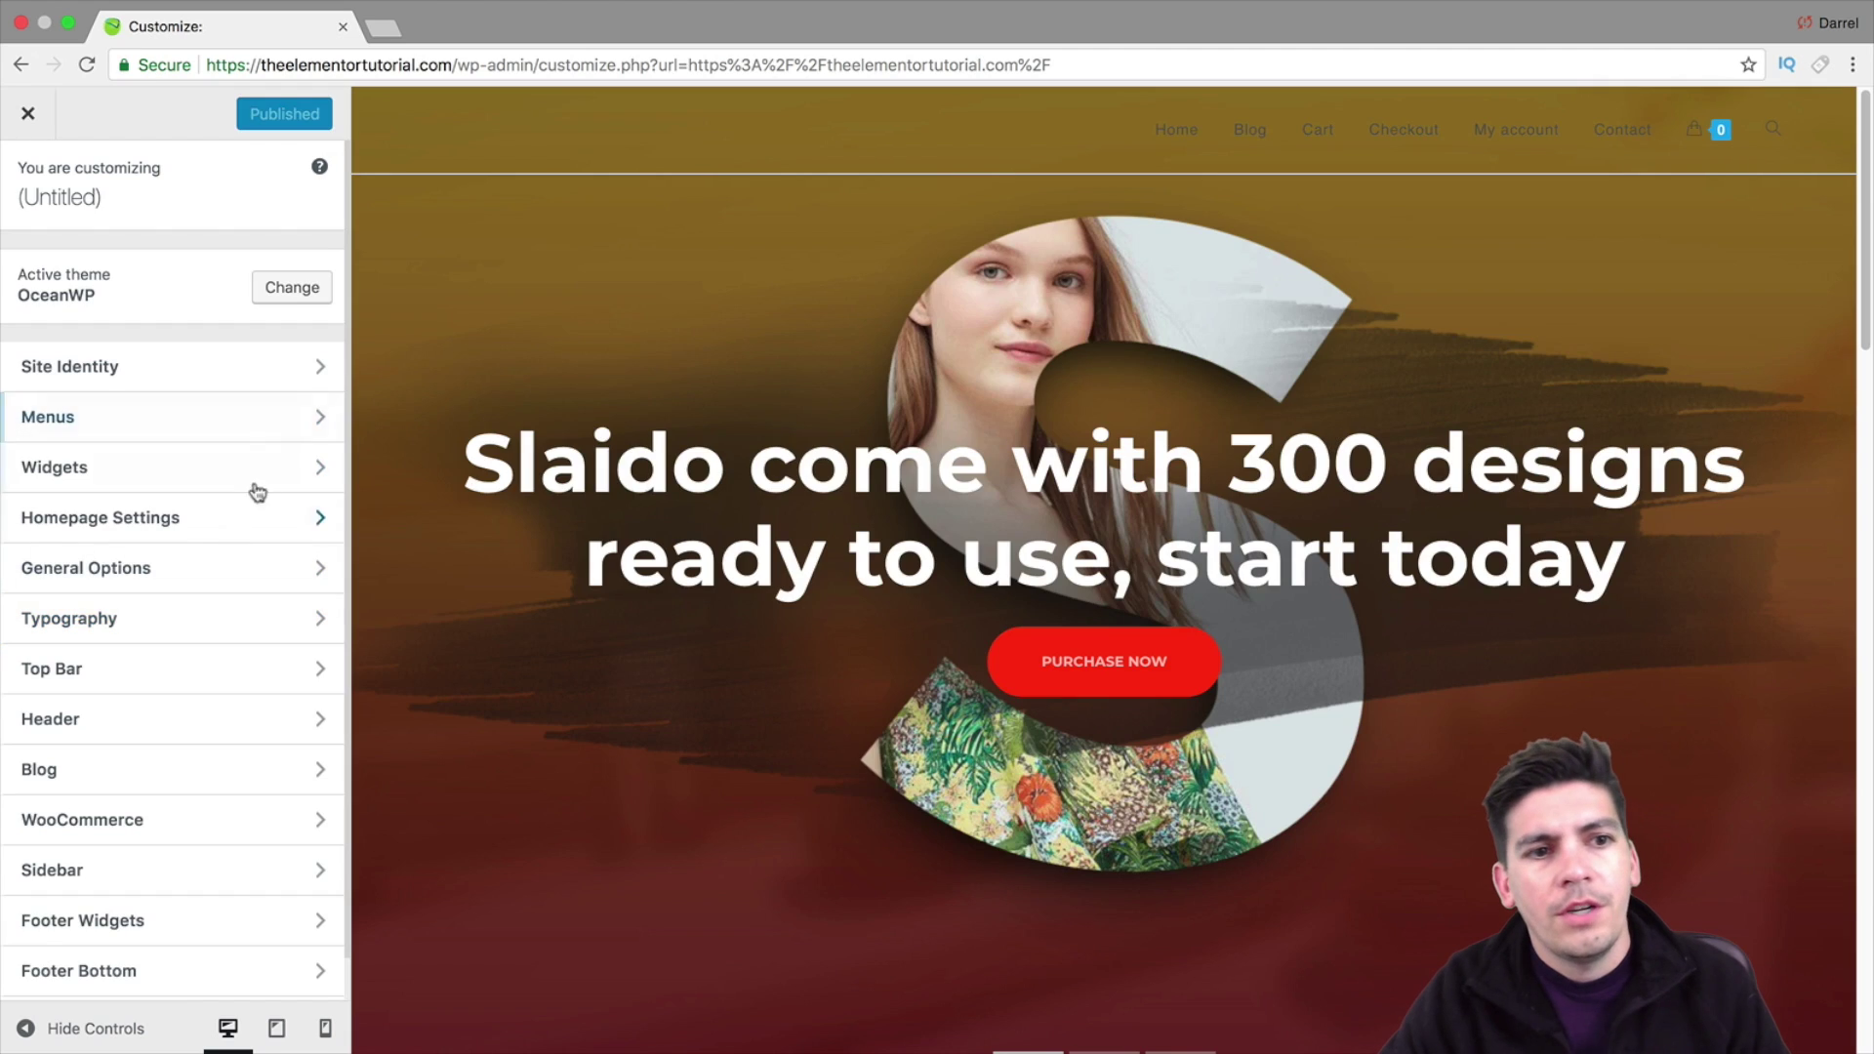
left_click(291, 376)
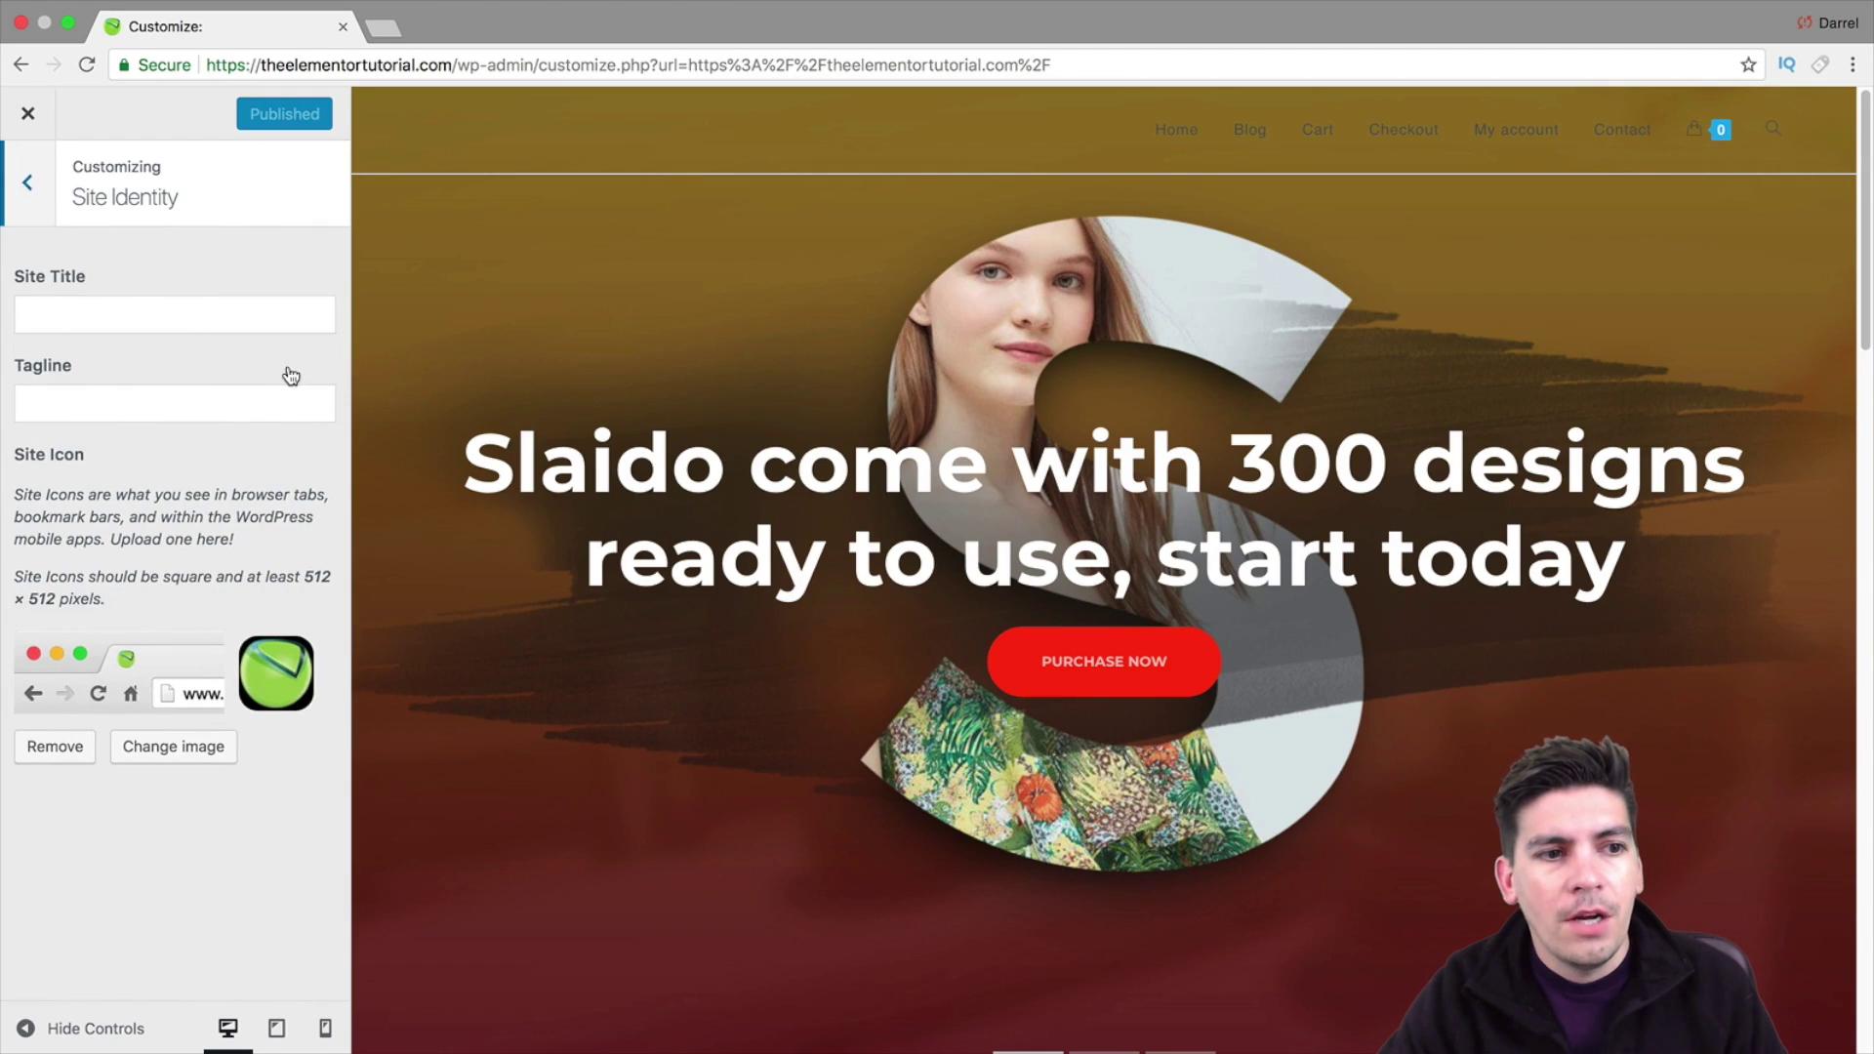
left_click(22, 185)
left_click(295, 407)
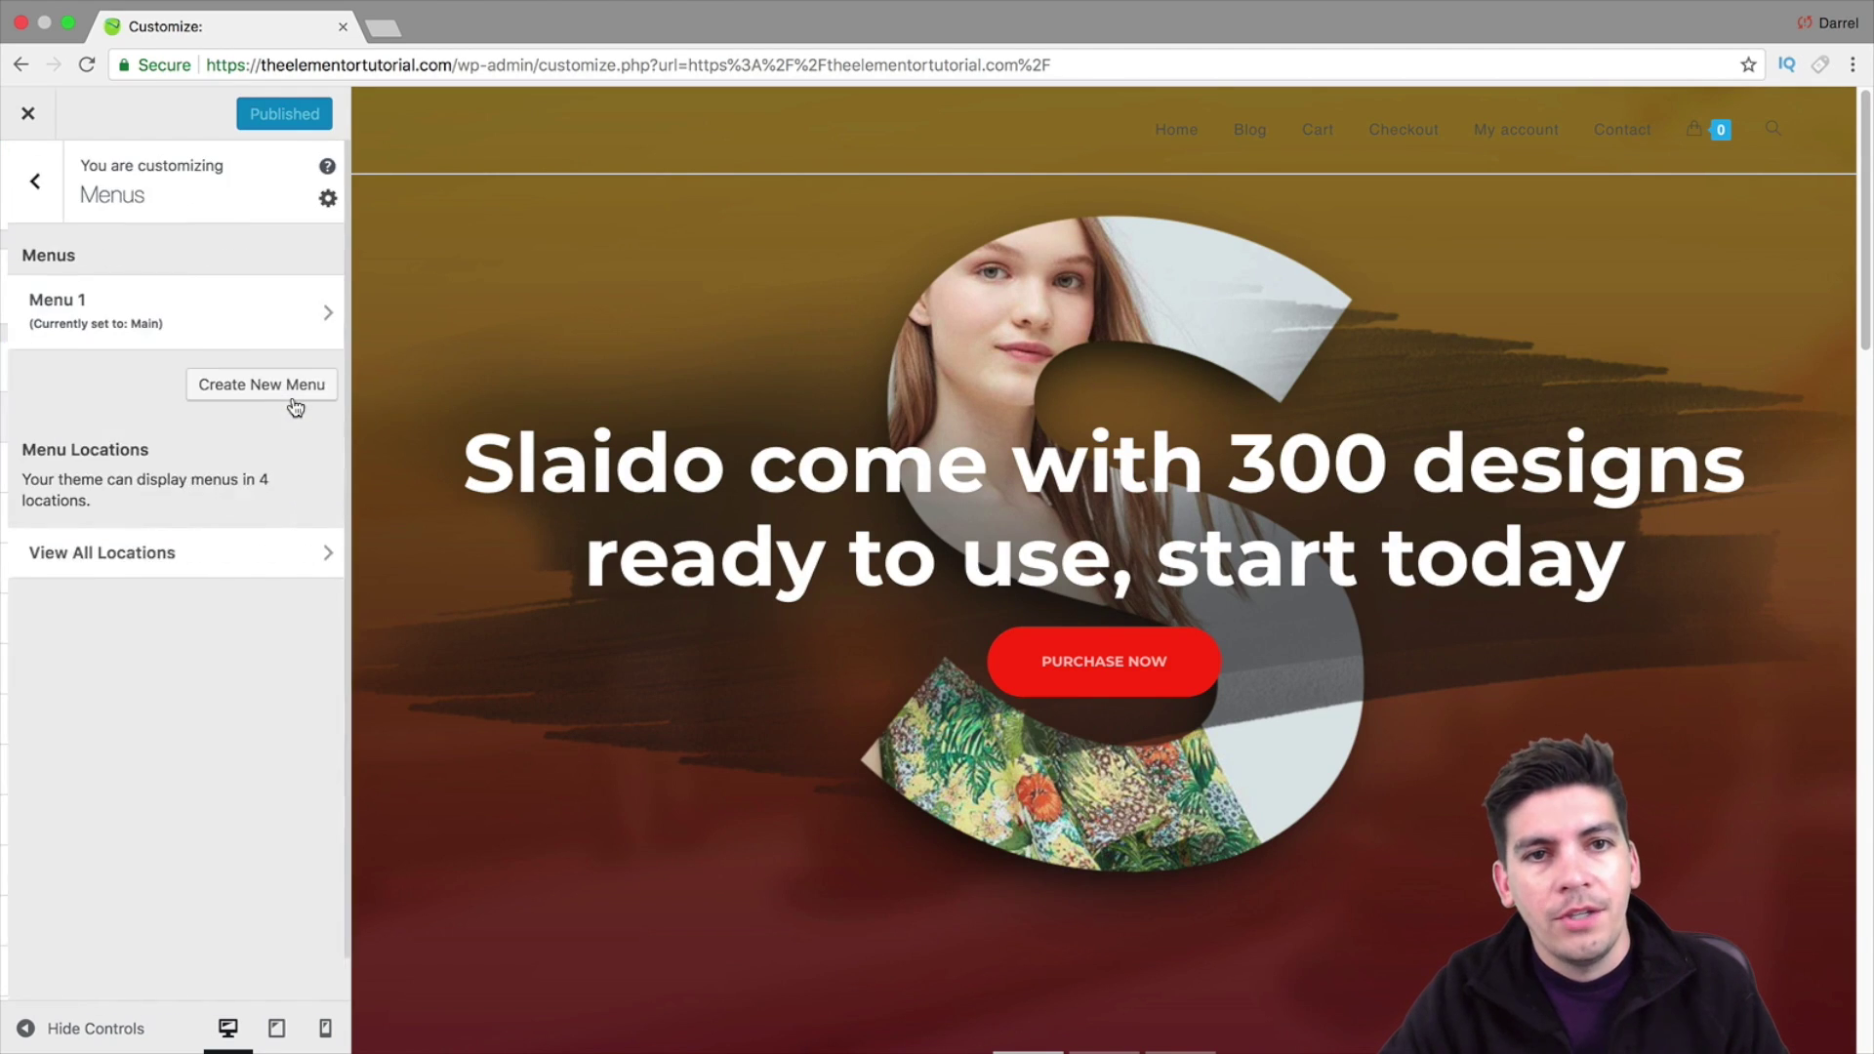
left_click(39, 182)
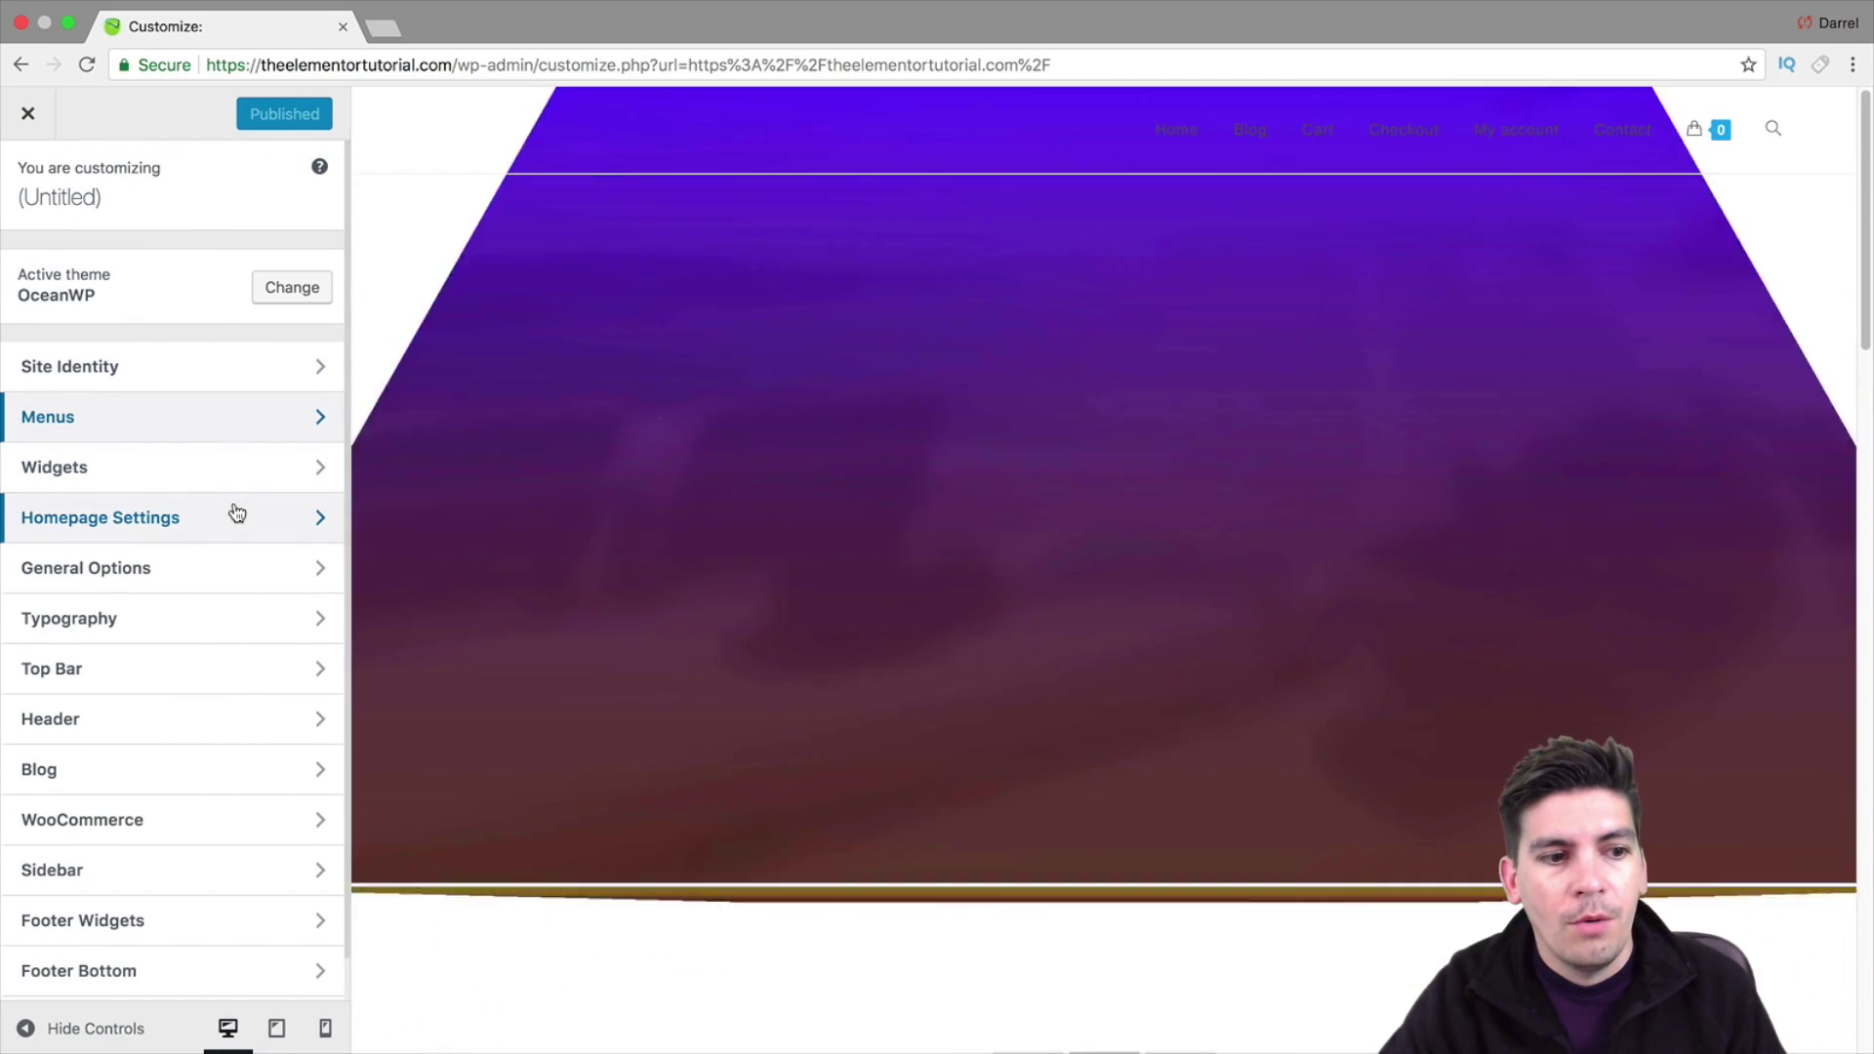
left_click(263, 668)
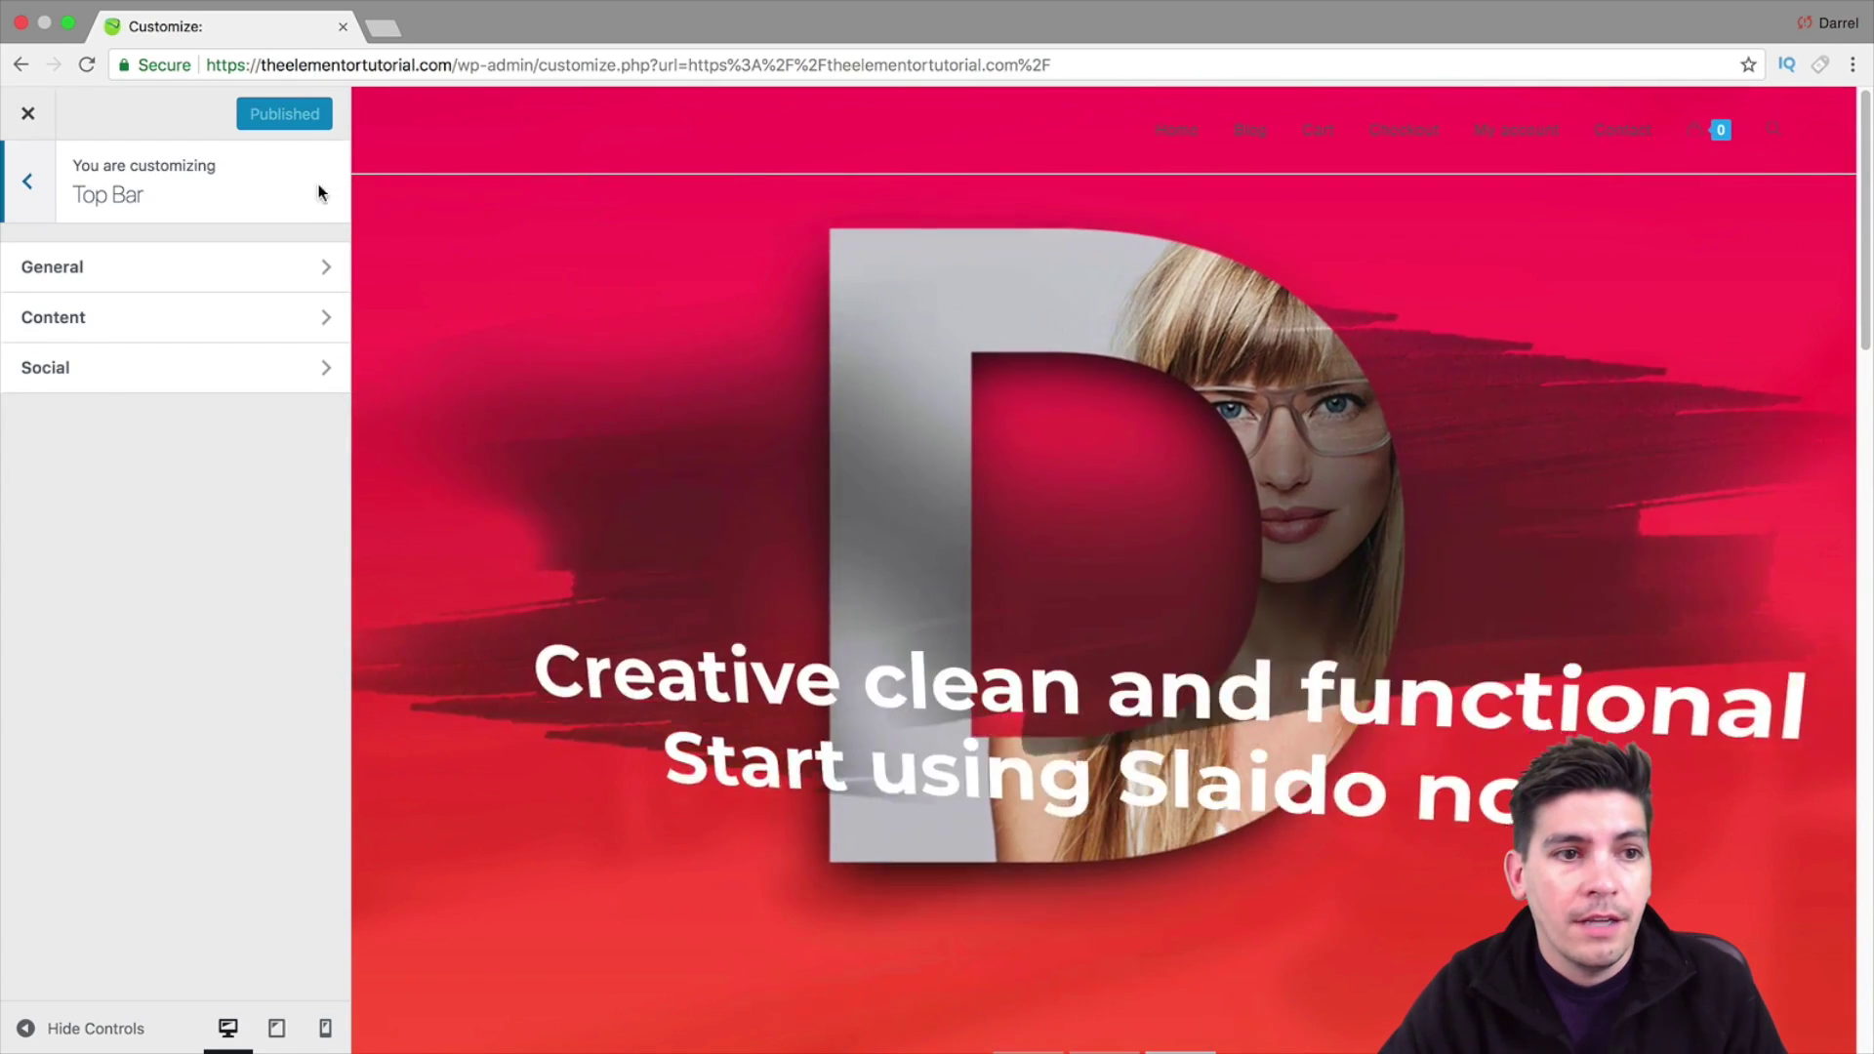
left_click(26, 181)
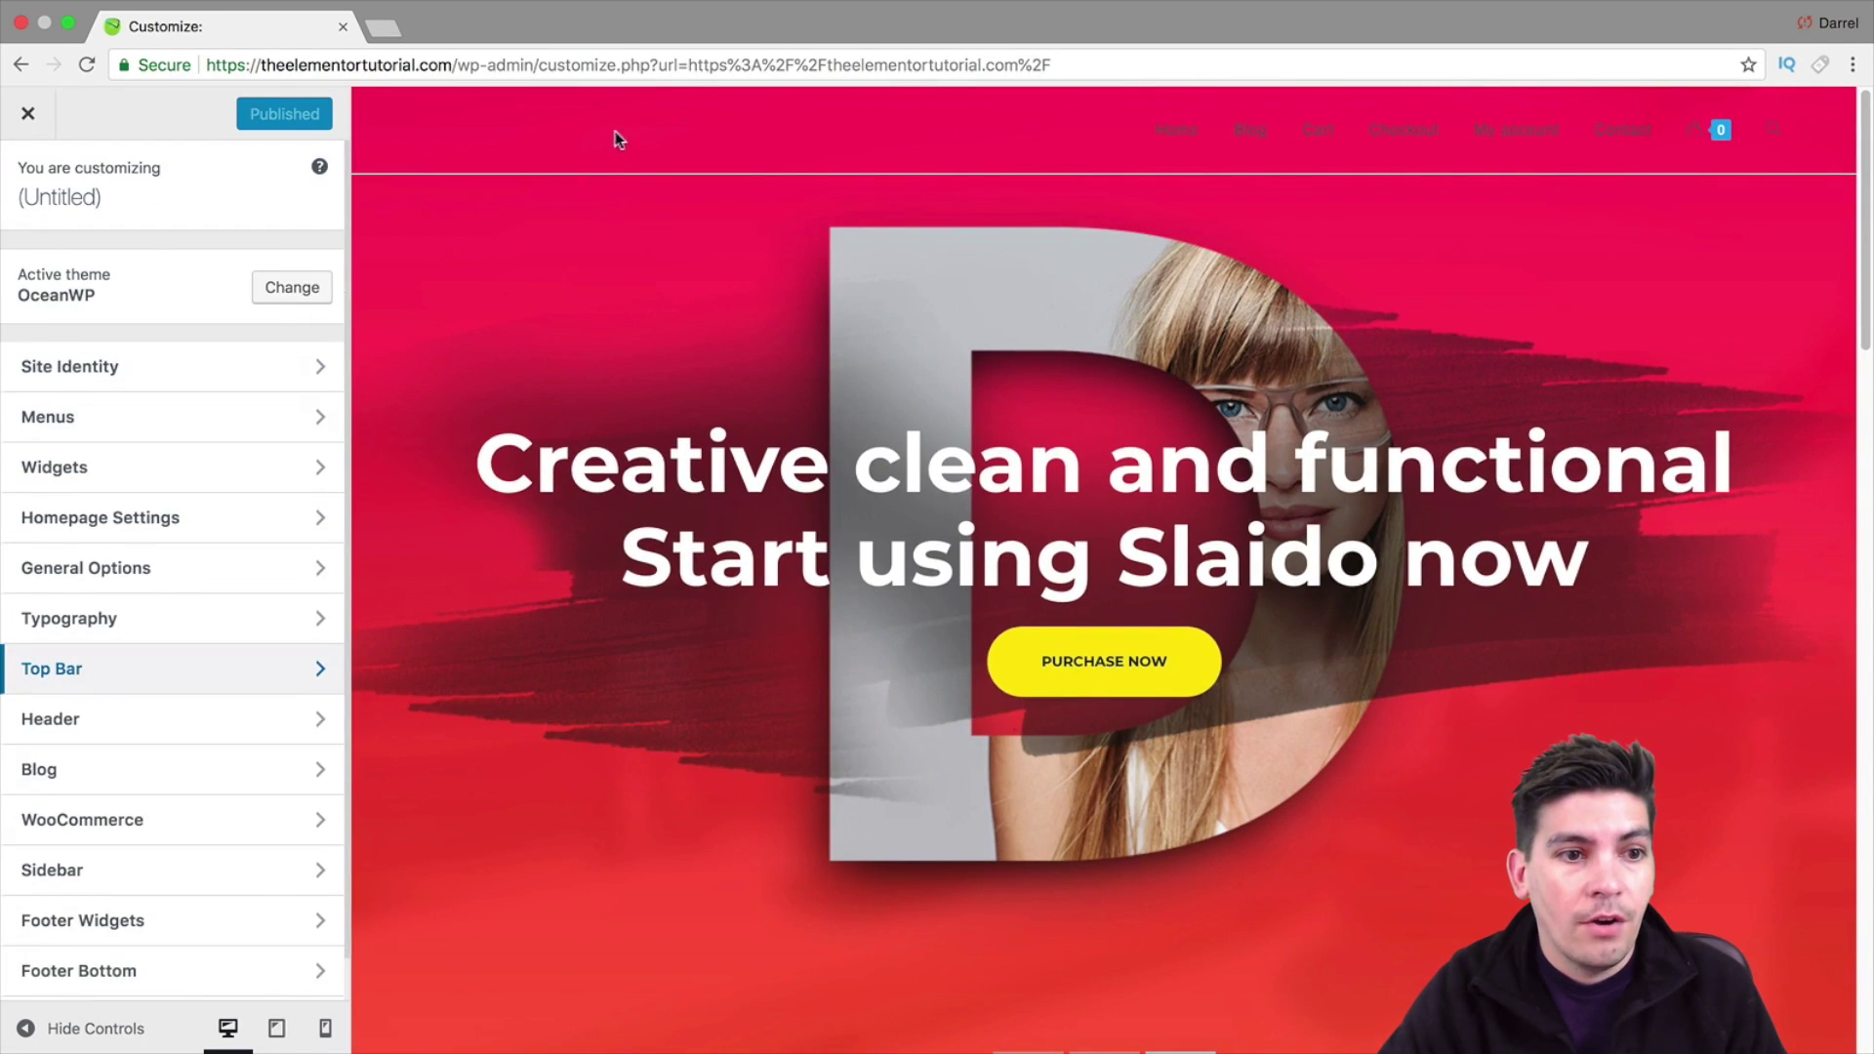
Examine OceanWP's Footer Bottom options alongside the footer in the page preview, and close the customizer
scroll(223, 735, "down", 1)
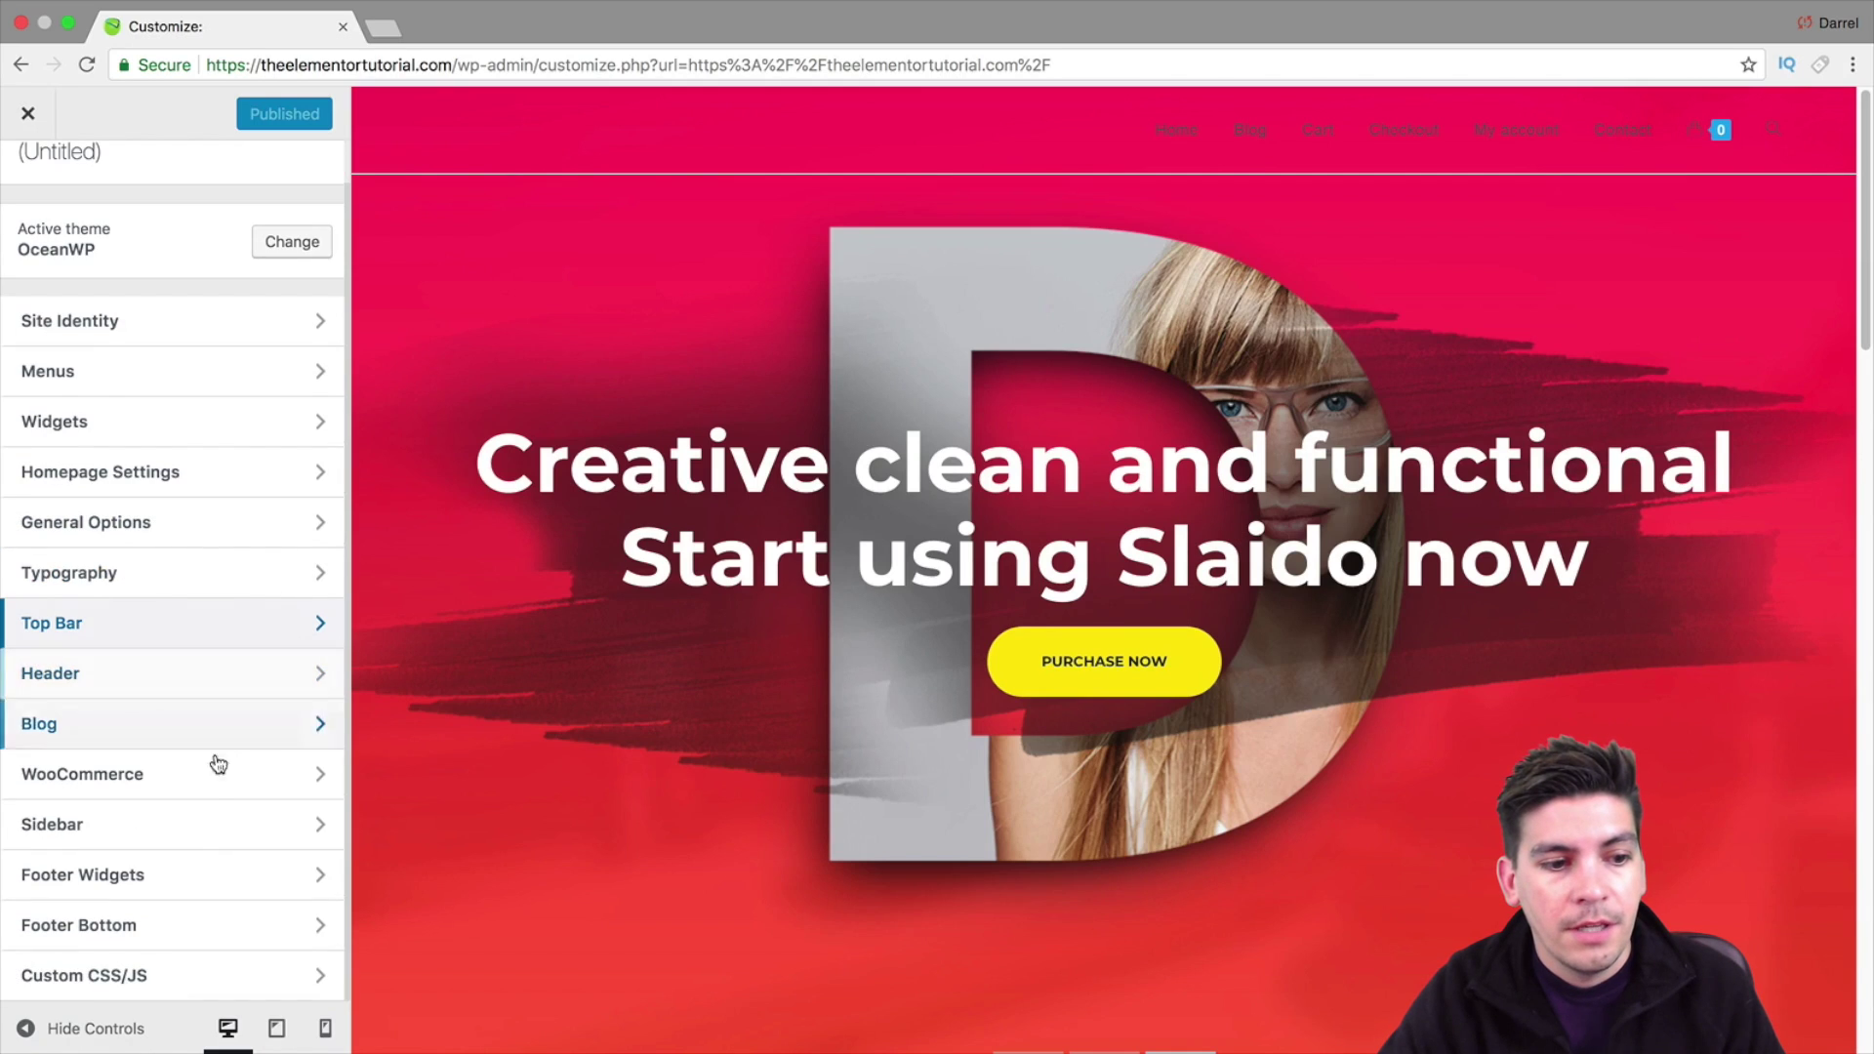
left_click(202, 925)
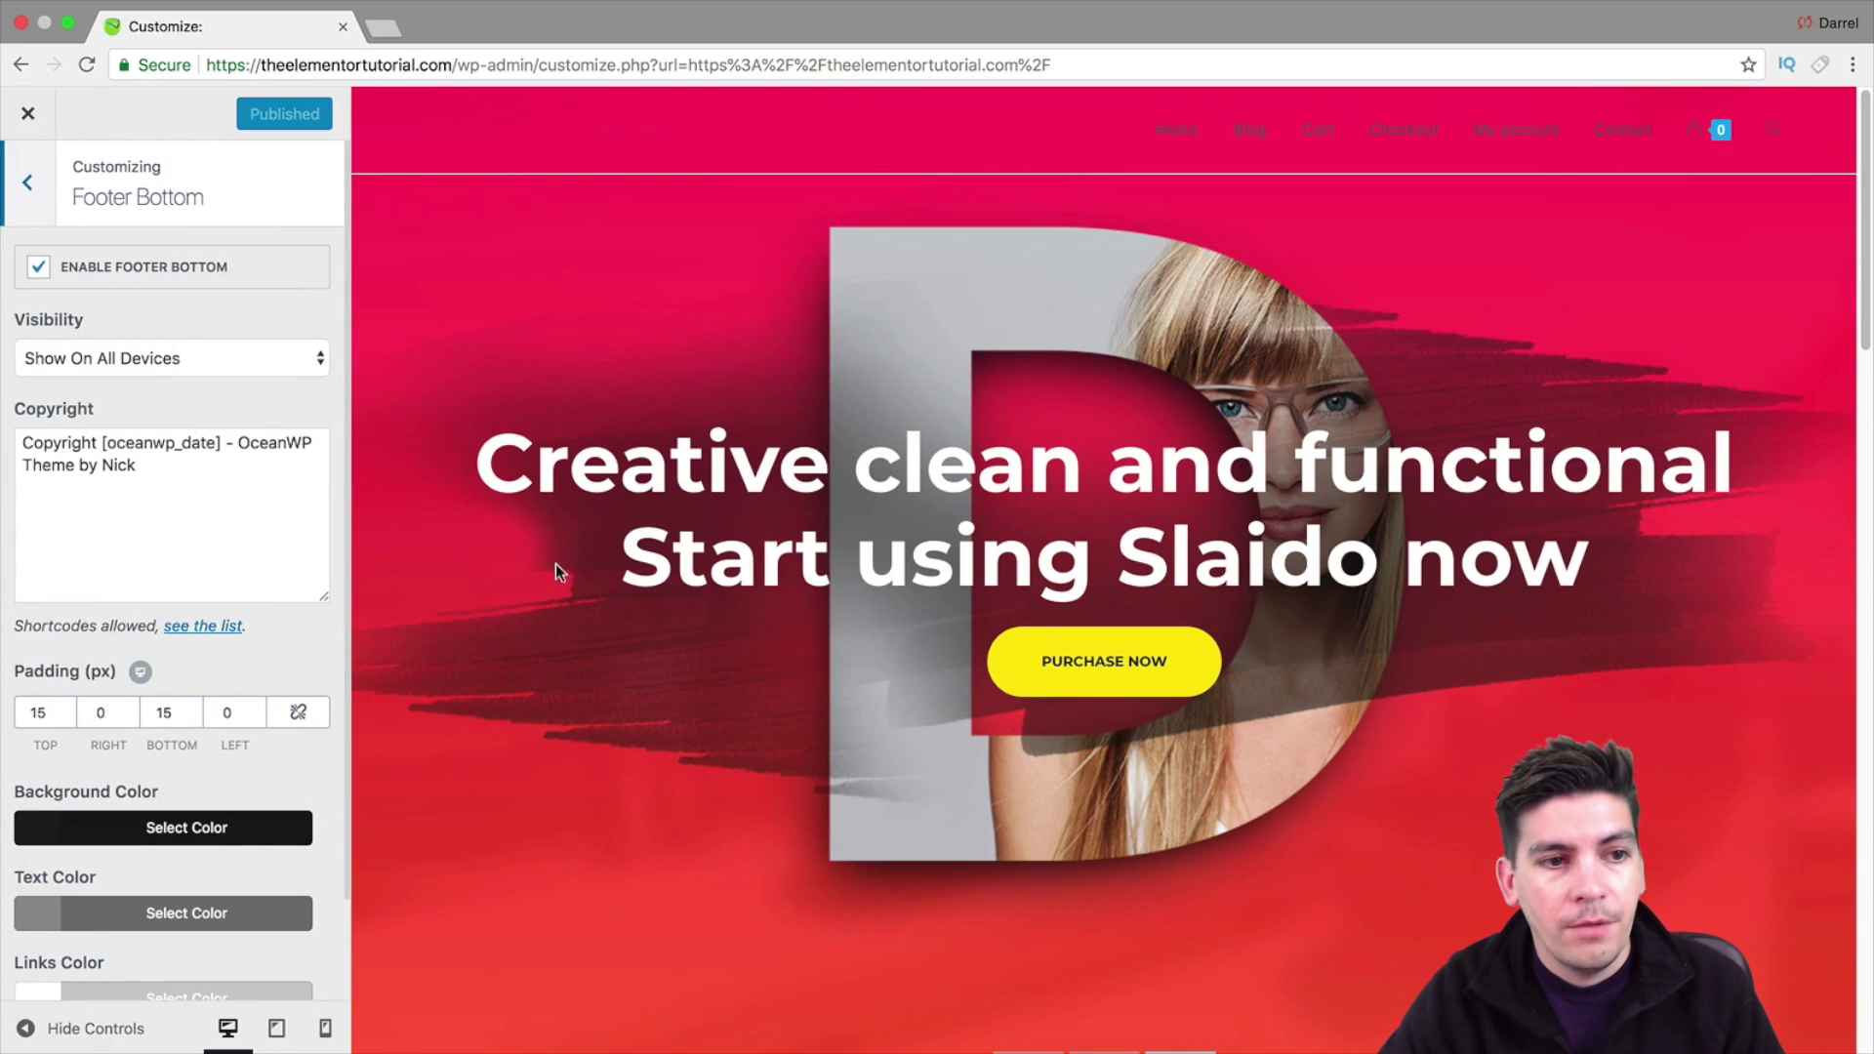
scroll(561, 576, "down", 20)
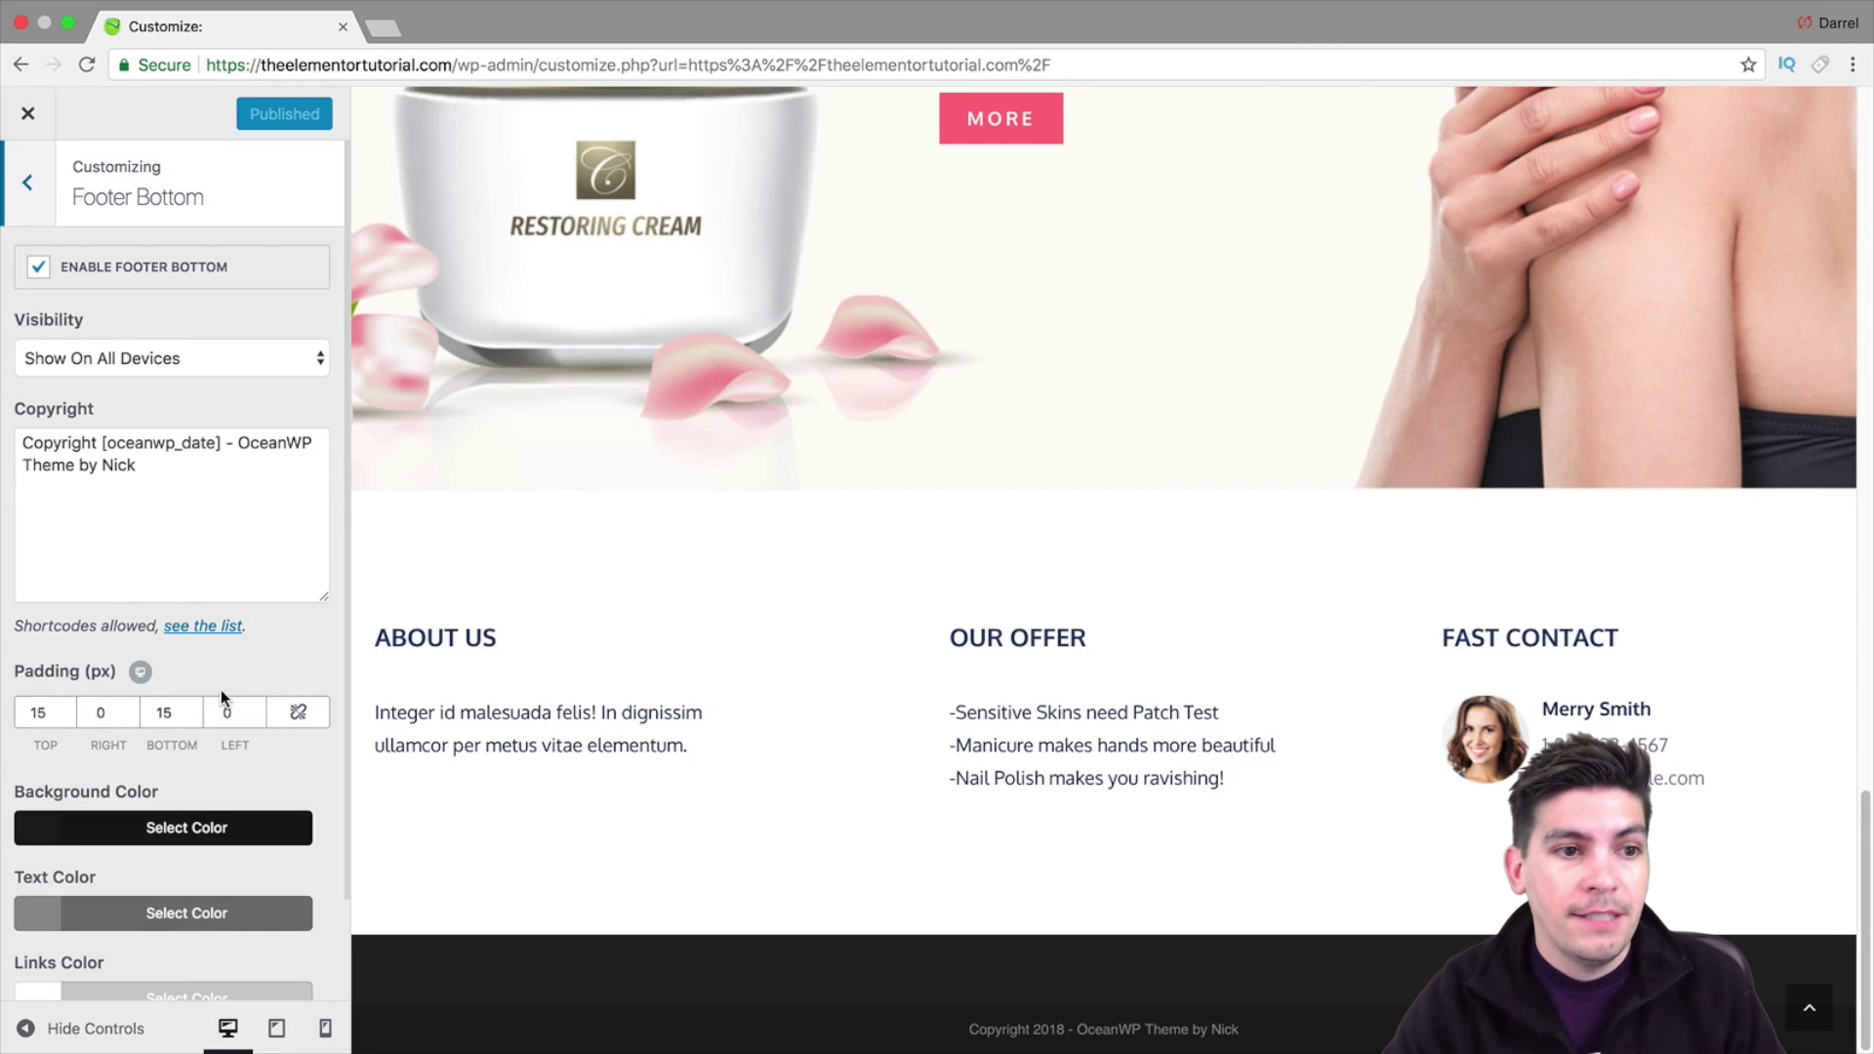
scroll(607, 608, "up", 20)
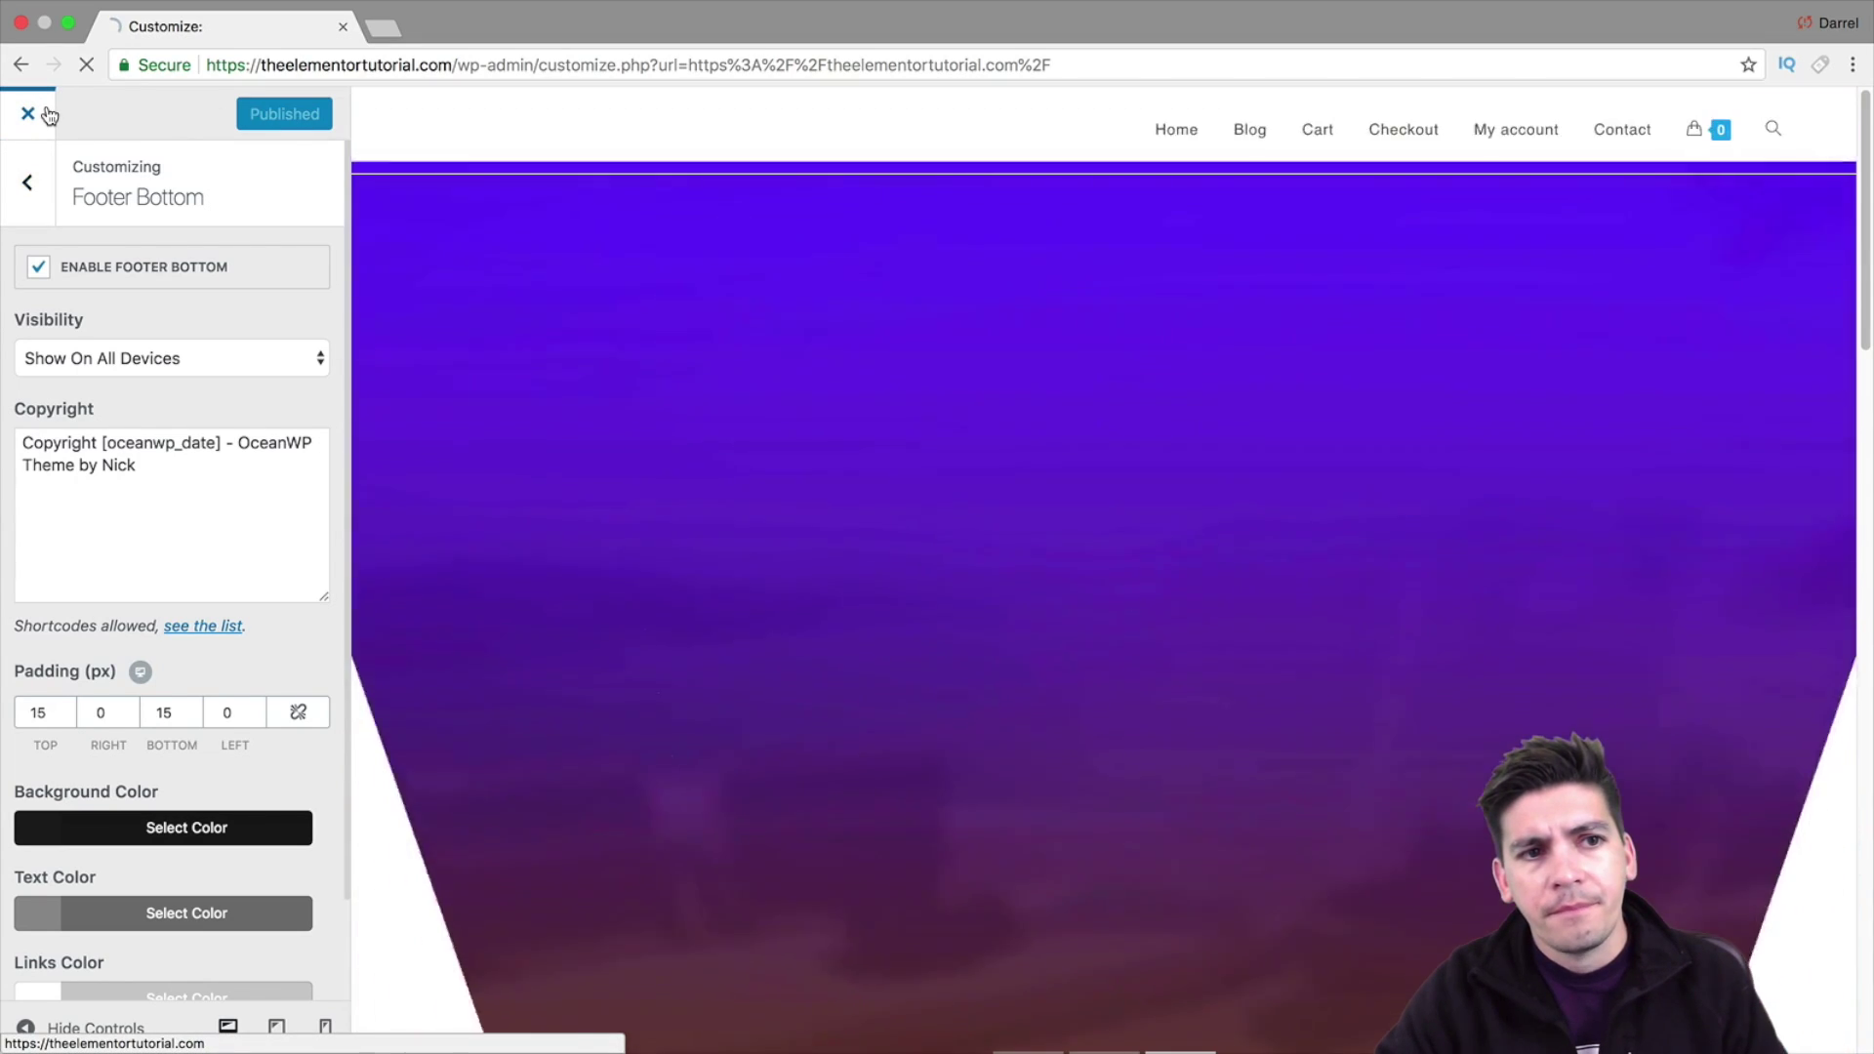
left_click(28, 115)
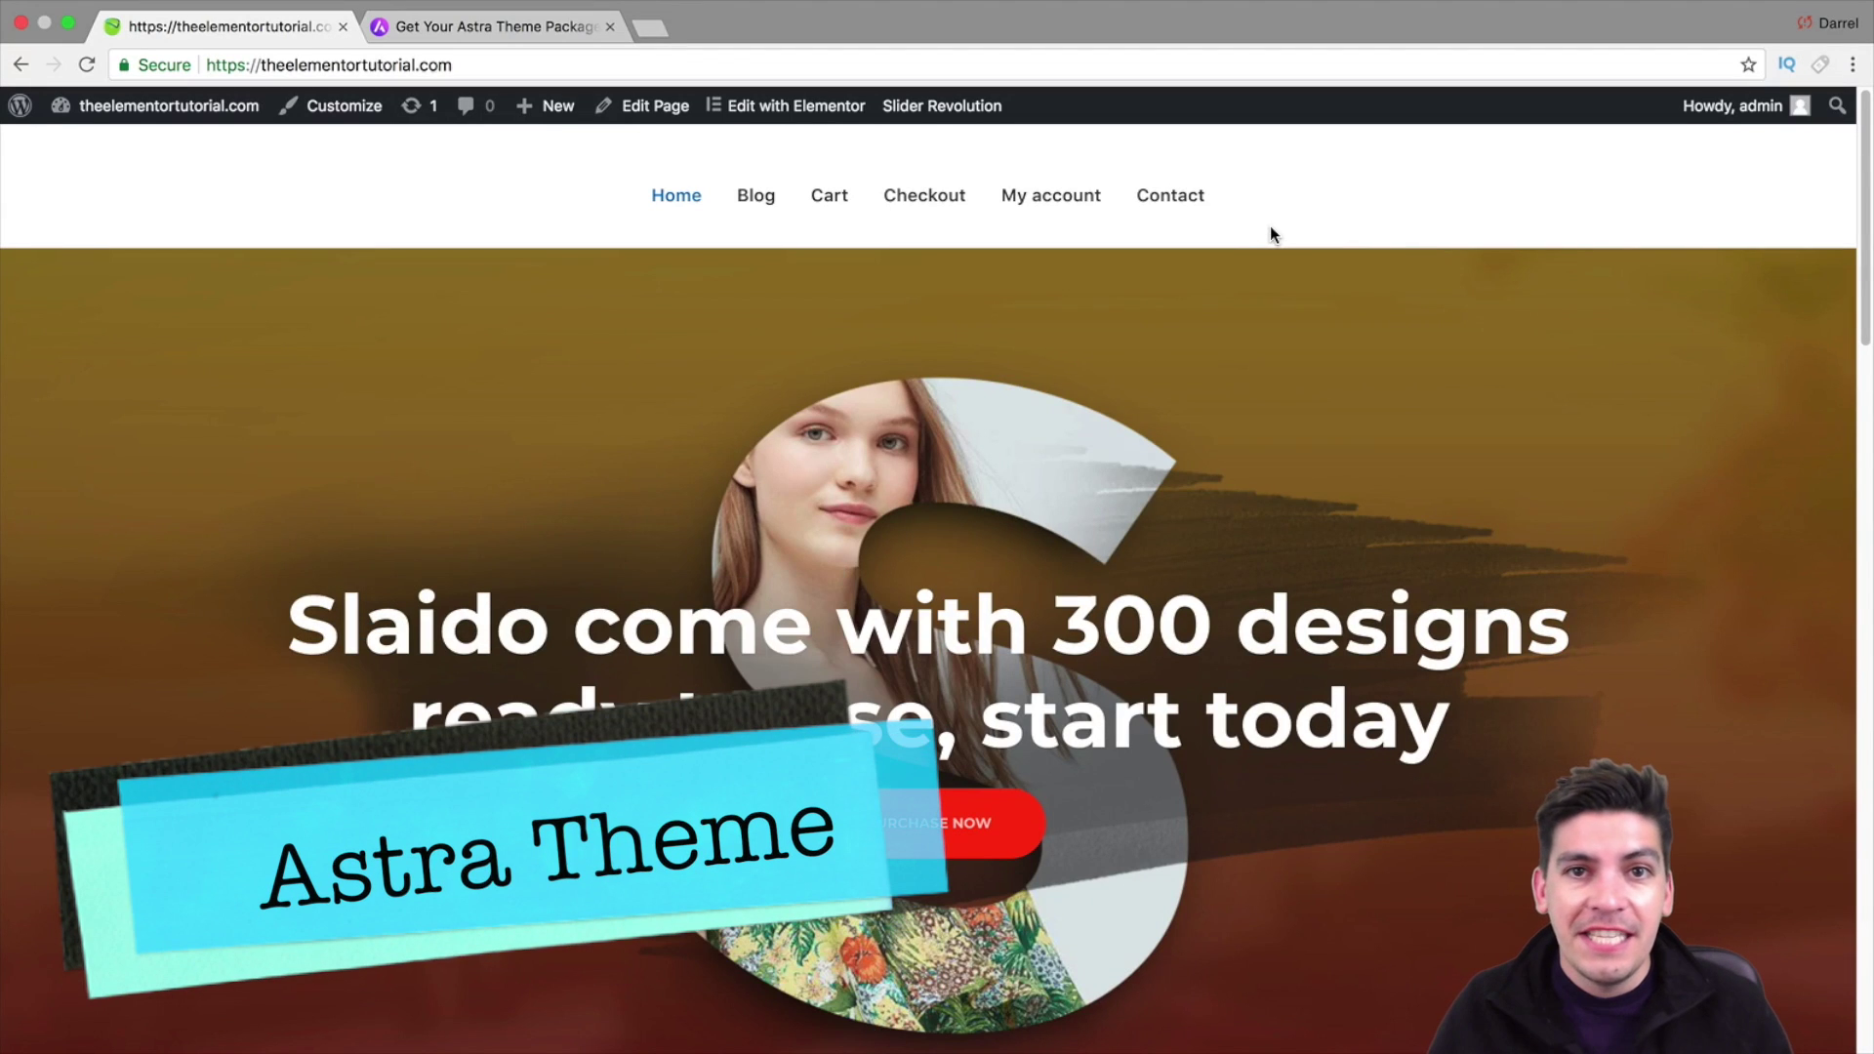
Try Astra's primary header layout with the logo at the right, and choose the one with the logo at the left
mouse_move(1864, 143)
left_mouse_down()
mouse_move(1869, 864)
mouse_move(1869, 195)
mouse_move(1844, 125)
left_mouse_up()
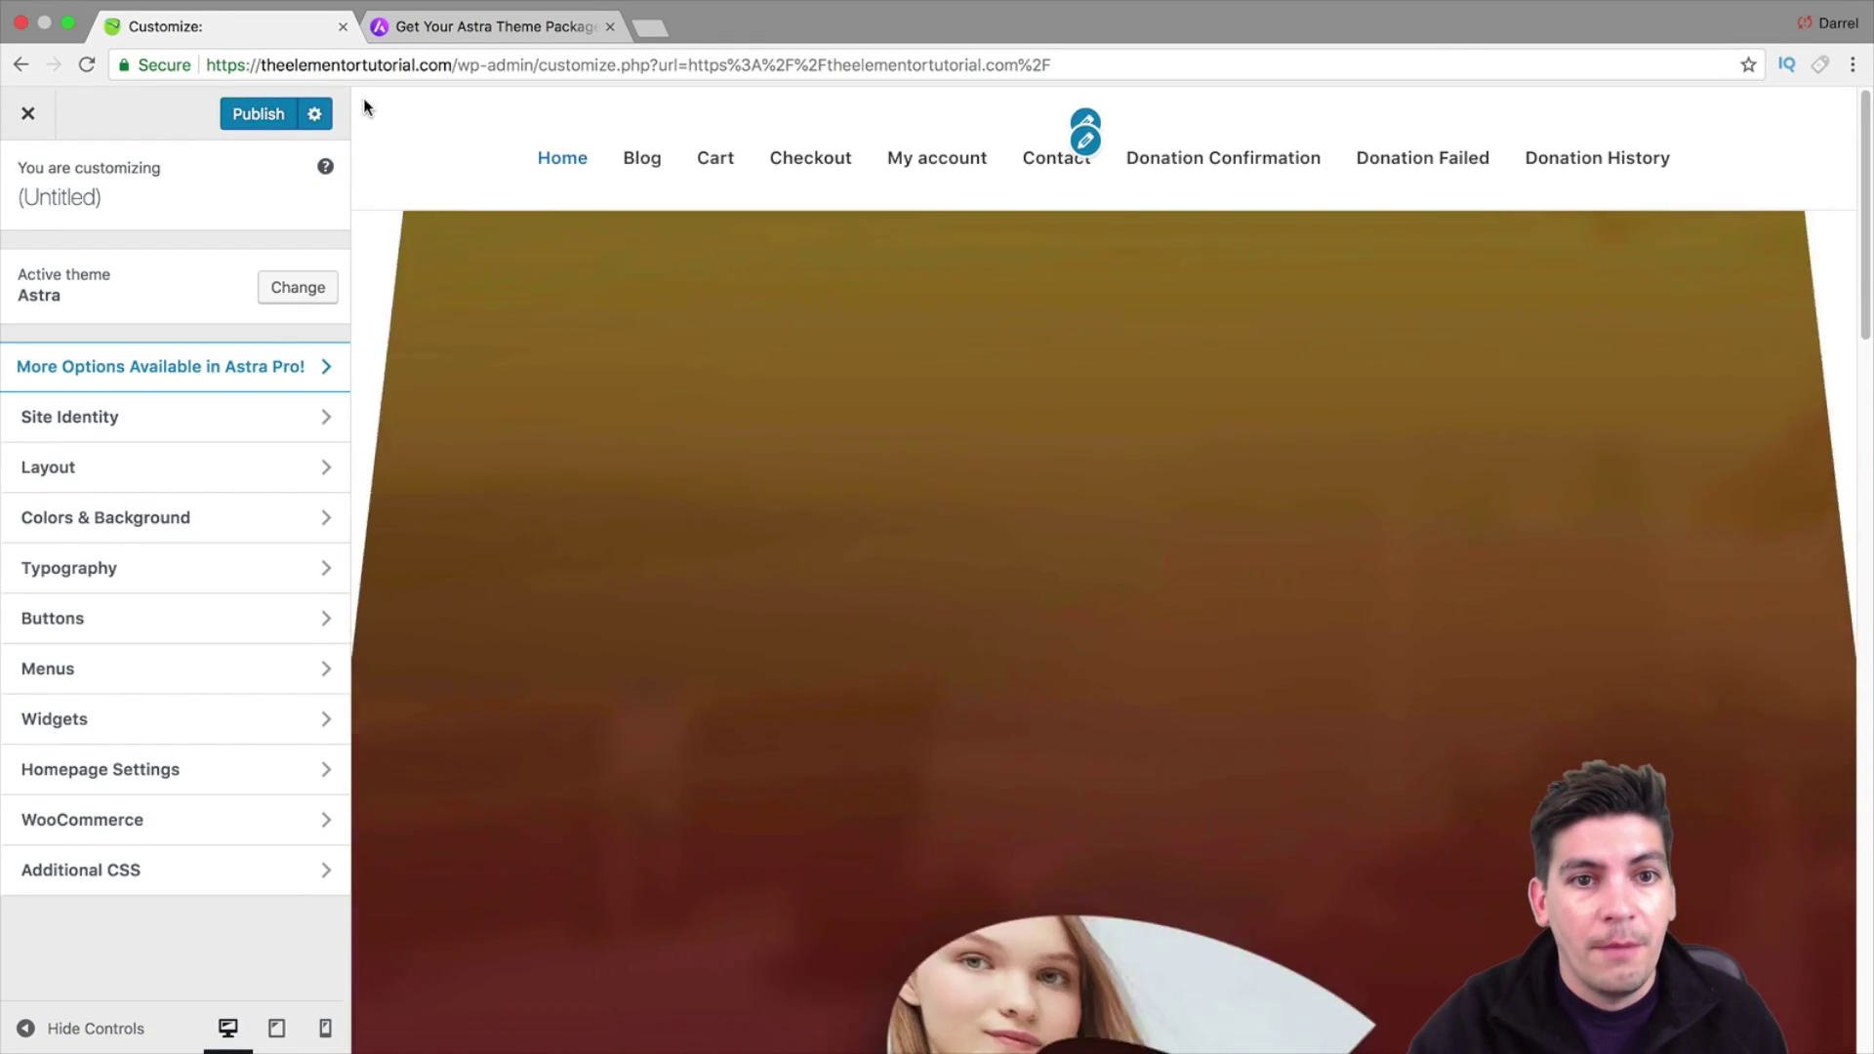
left_click(154, 452)
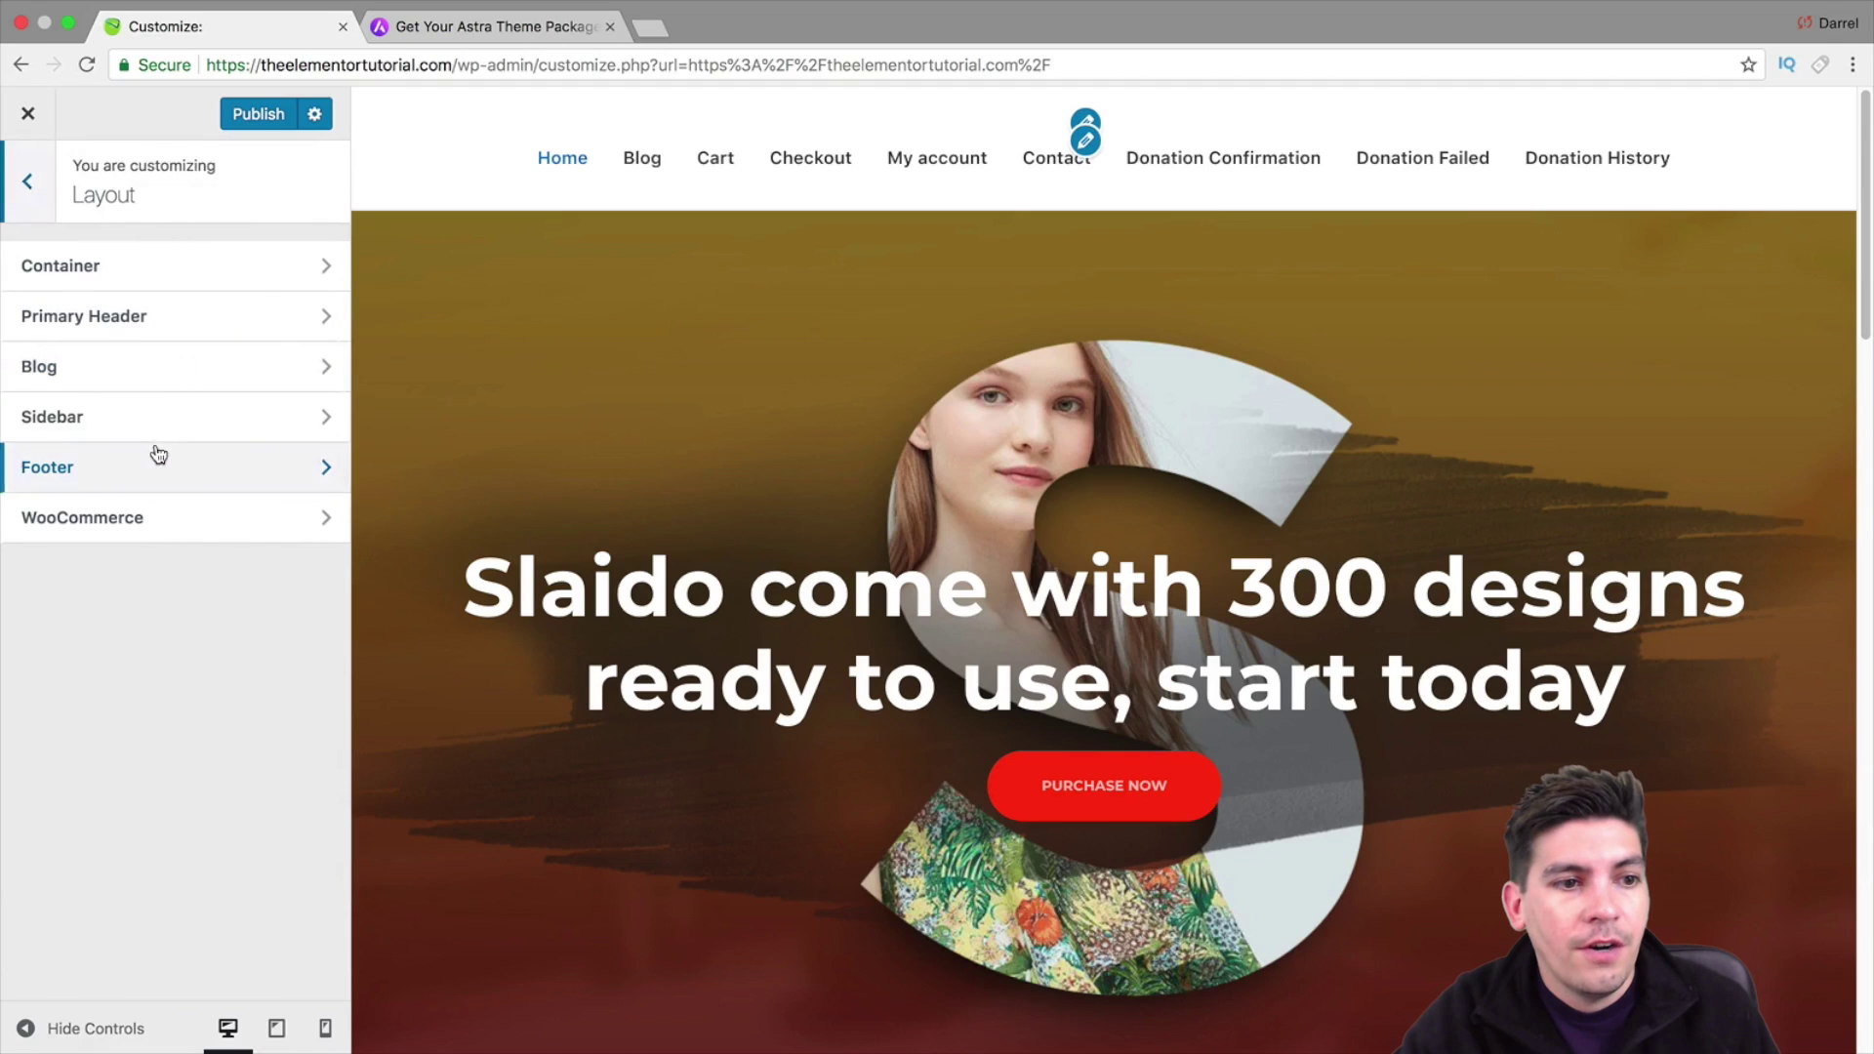
left_click(157, 314)
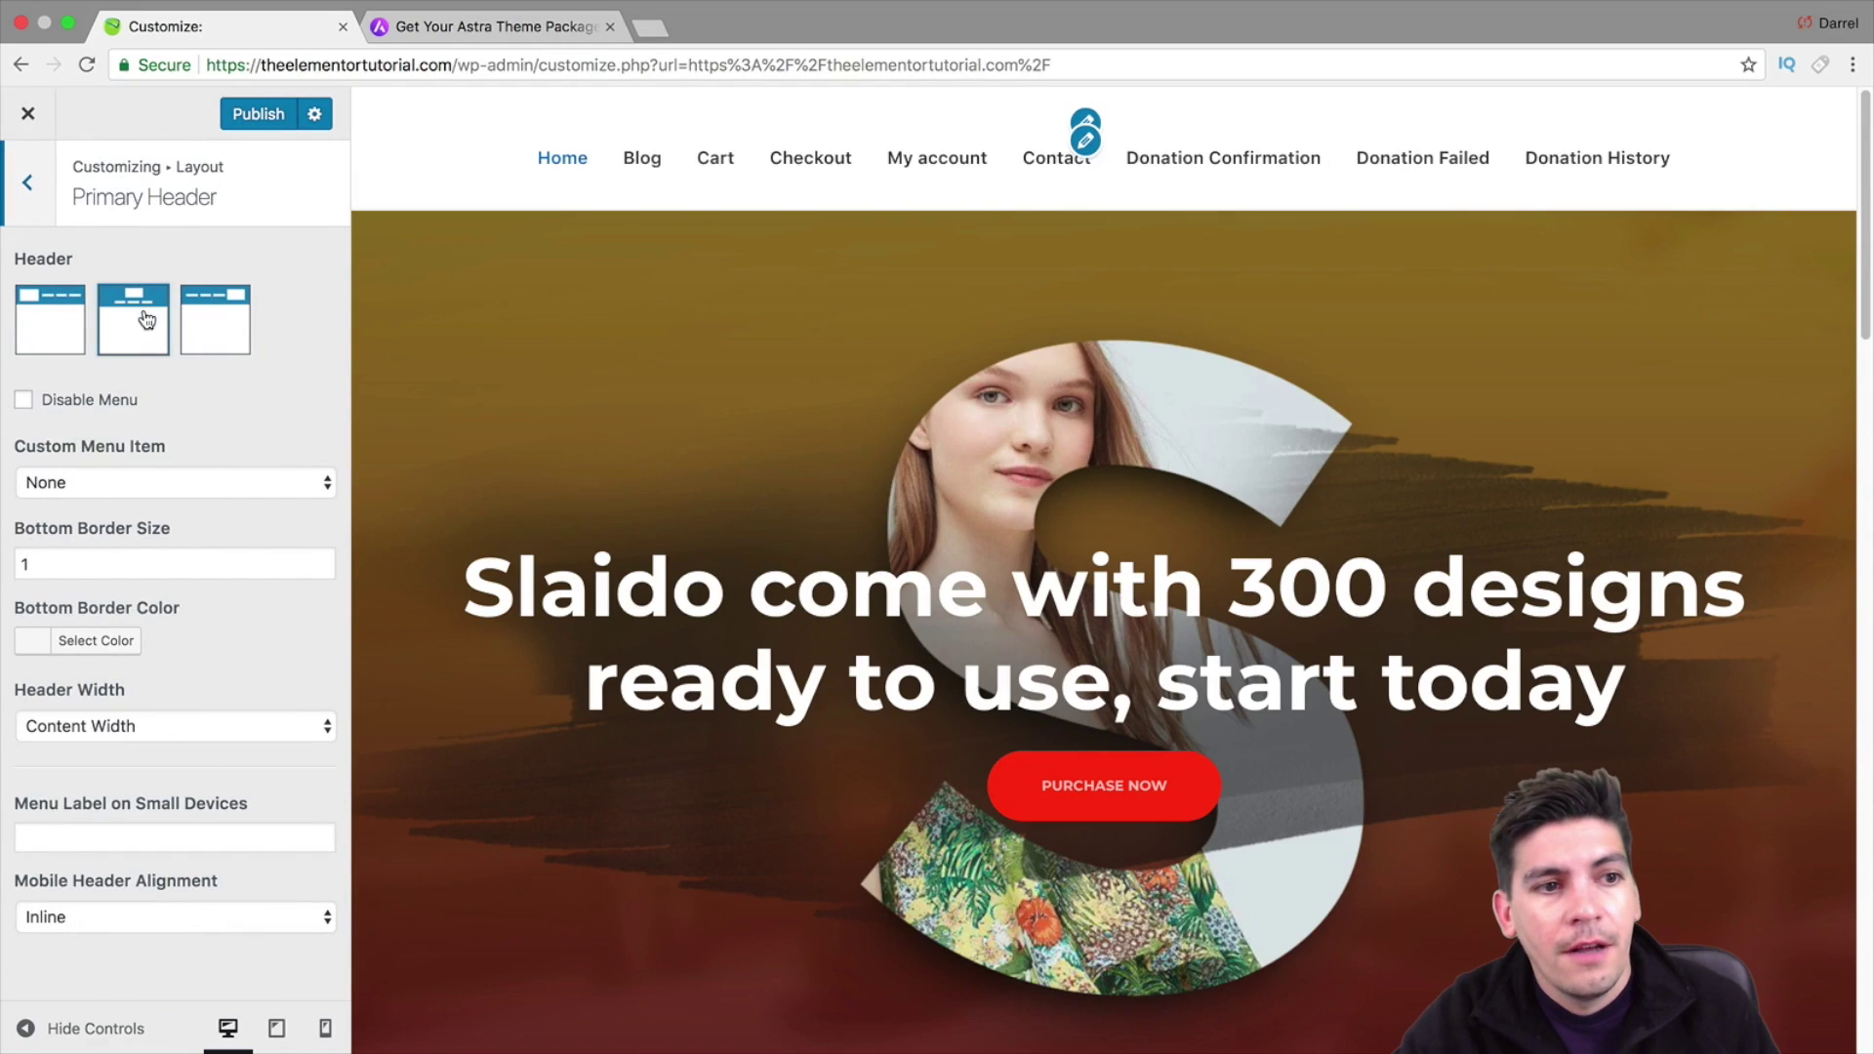
left_click(199, 318)
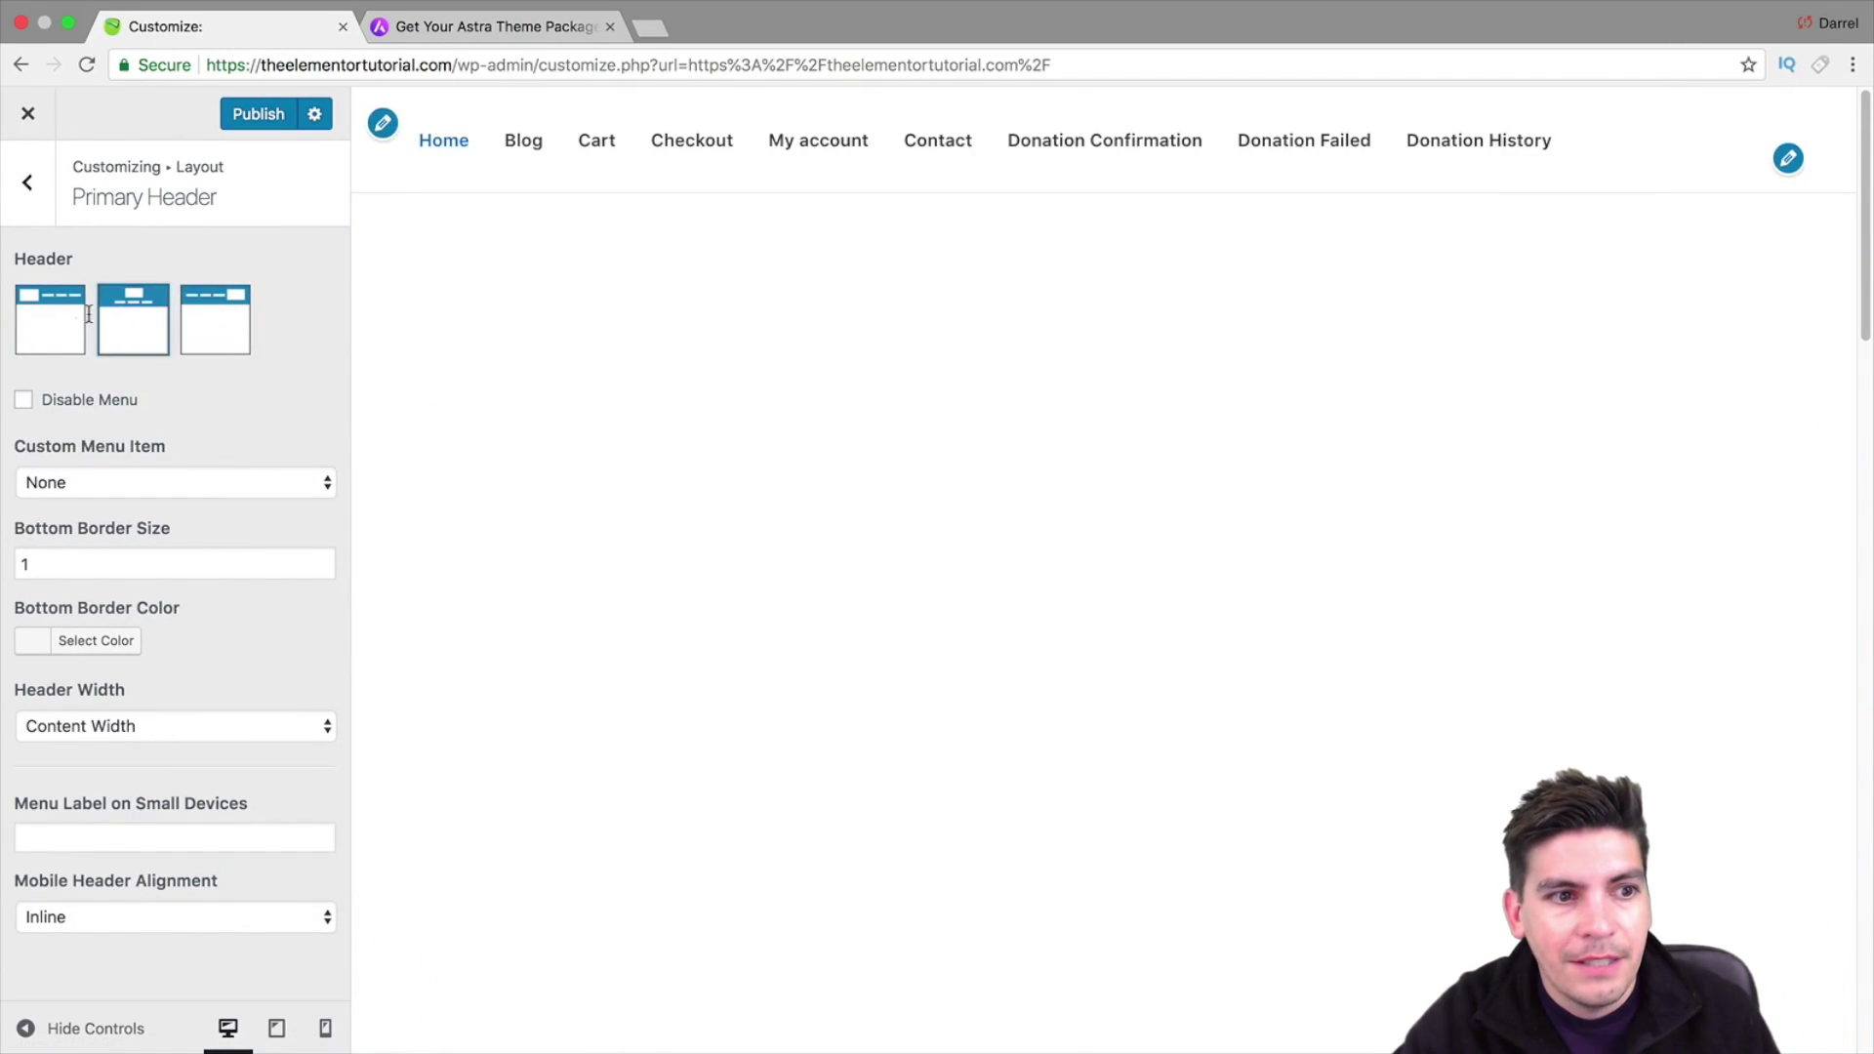
left_click(86, 317)
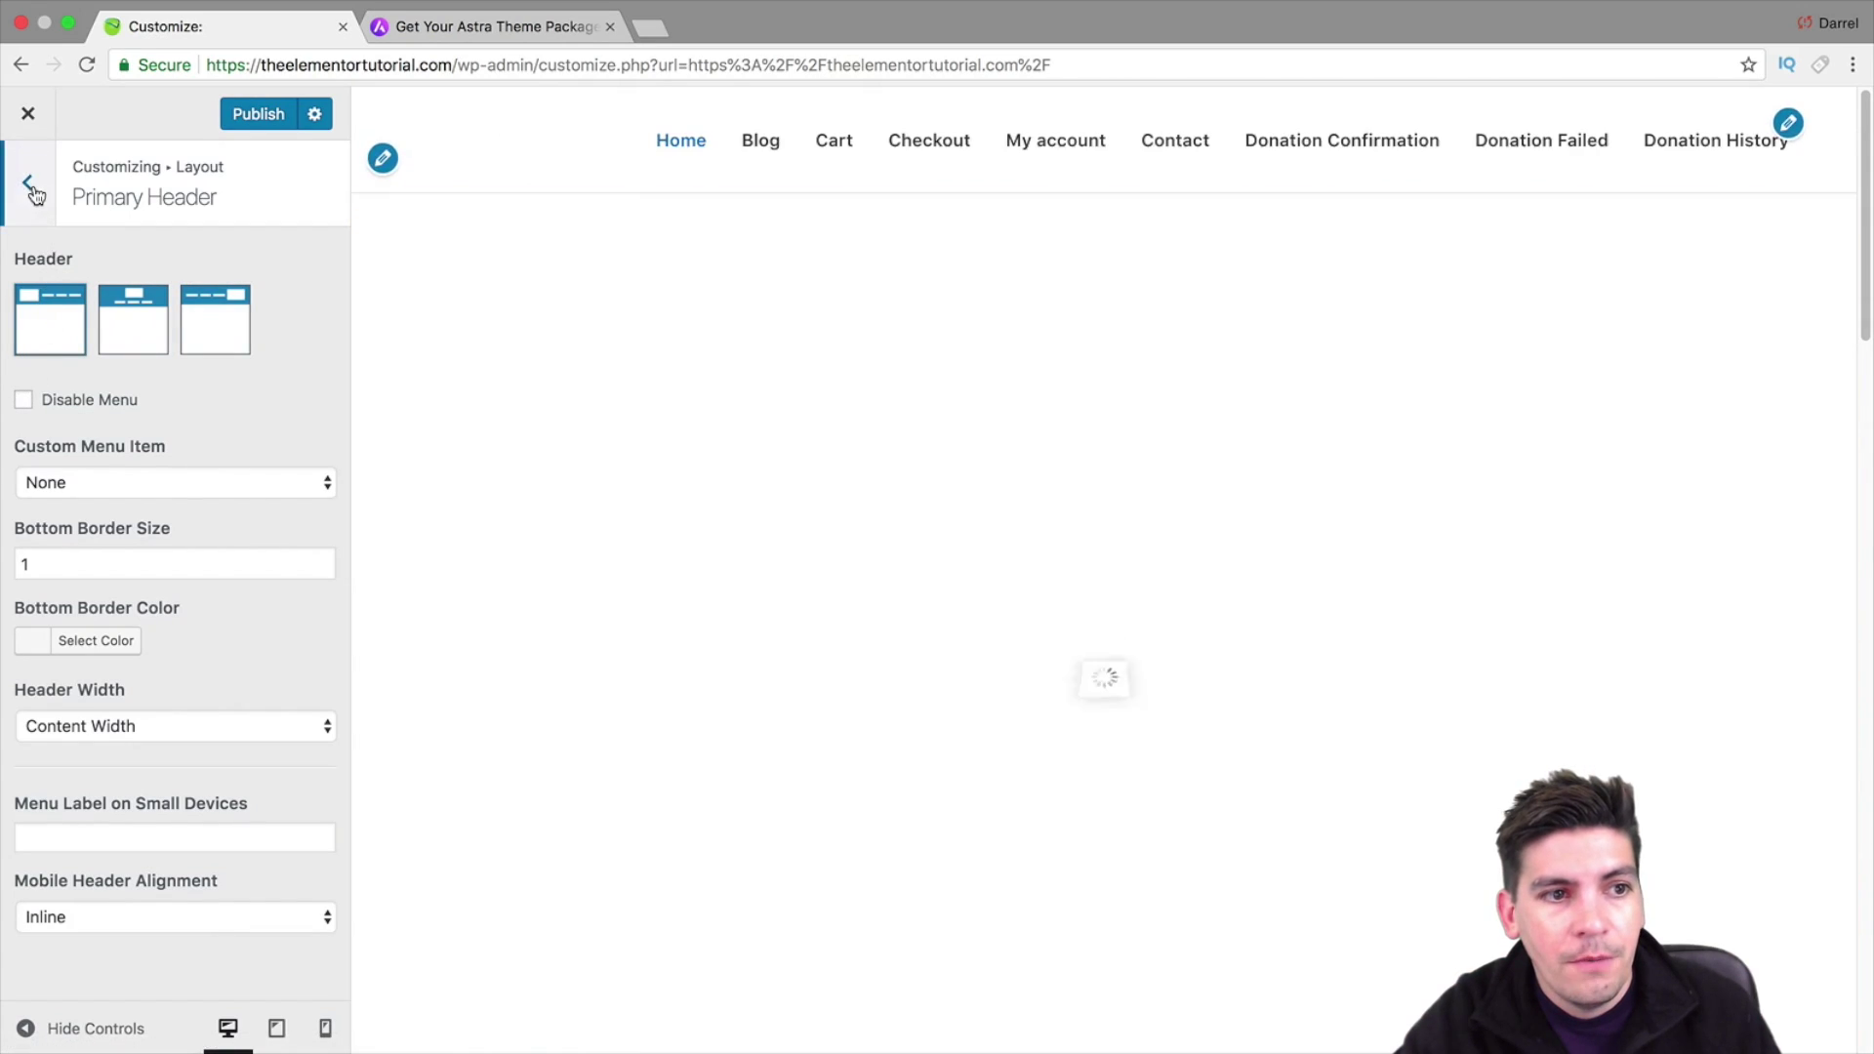
left_click(29, 185)
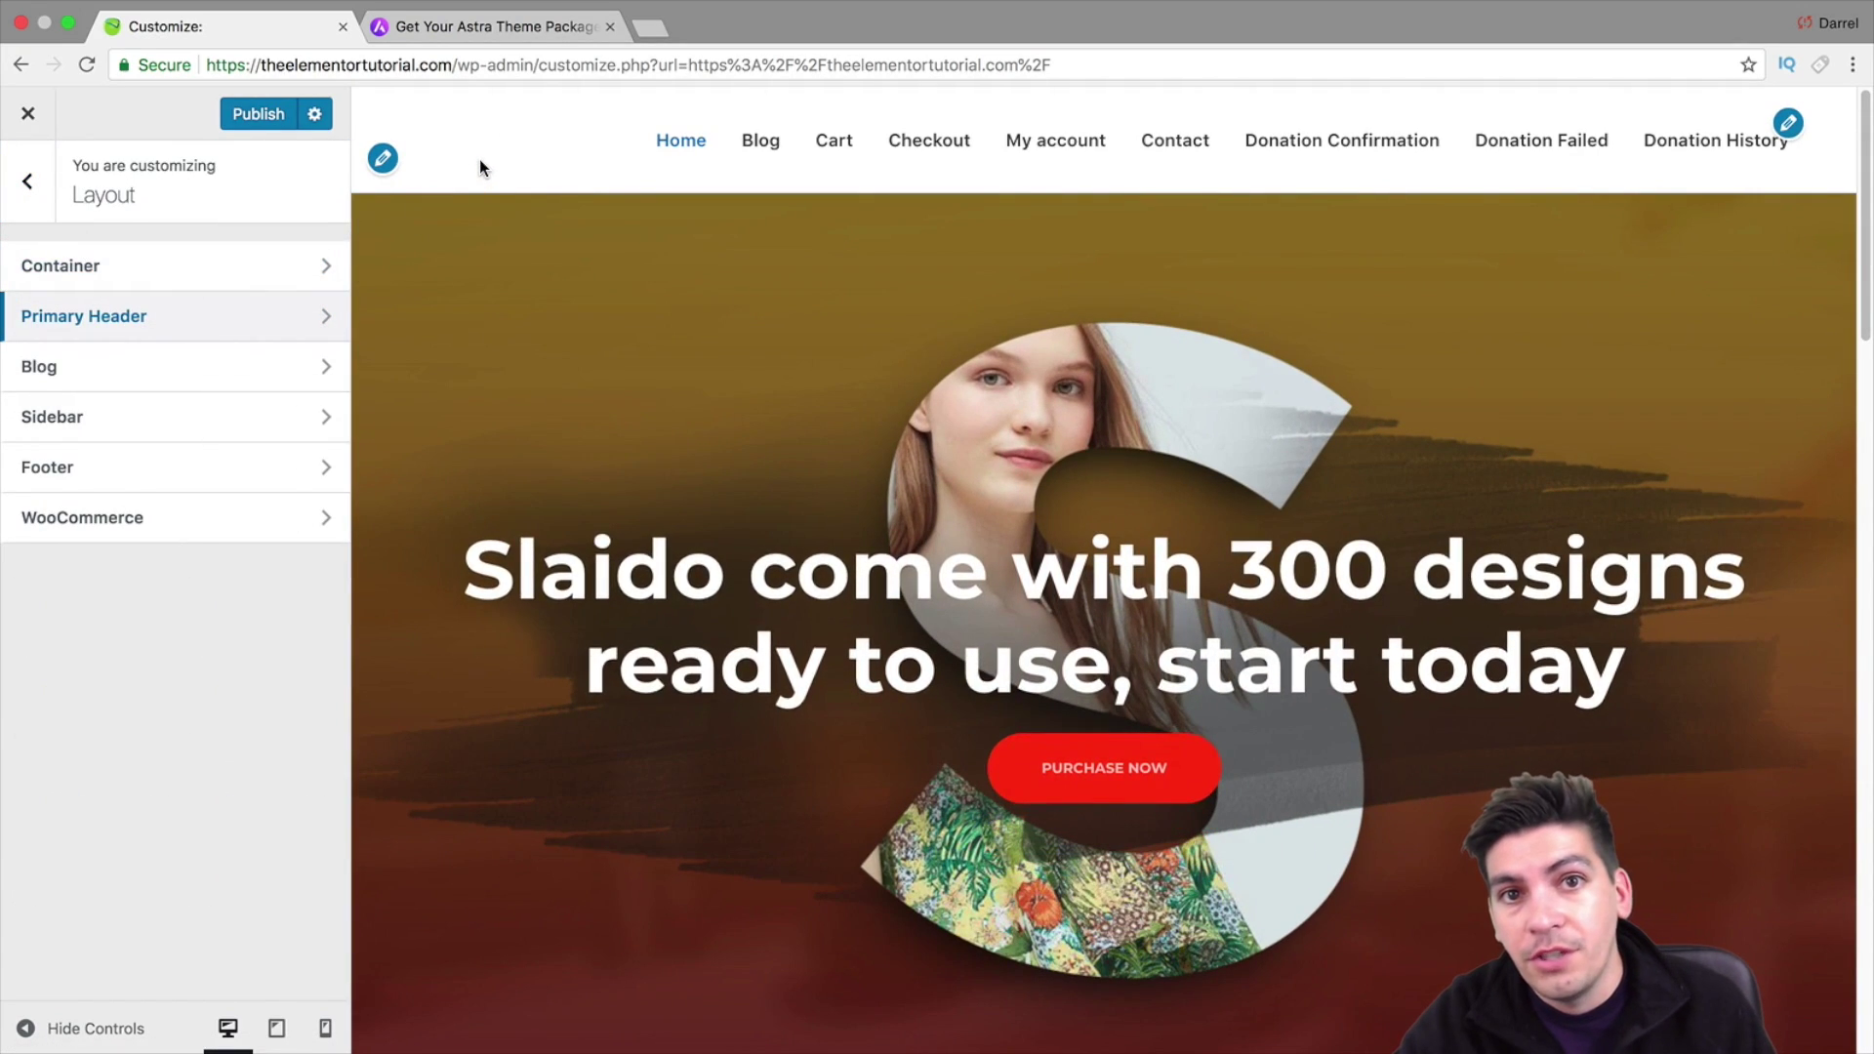
Examine Astra's Footer Widgets layout choices and the footer in the page preview, and return to the main customizer options
left_click(91, 475)
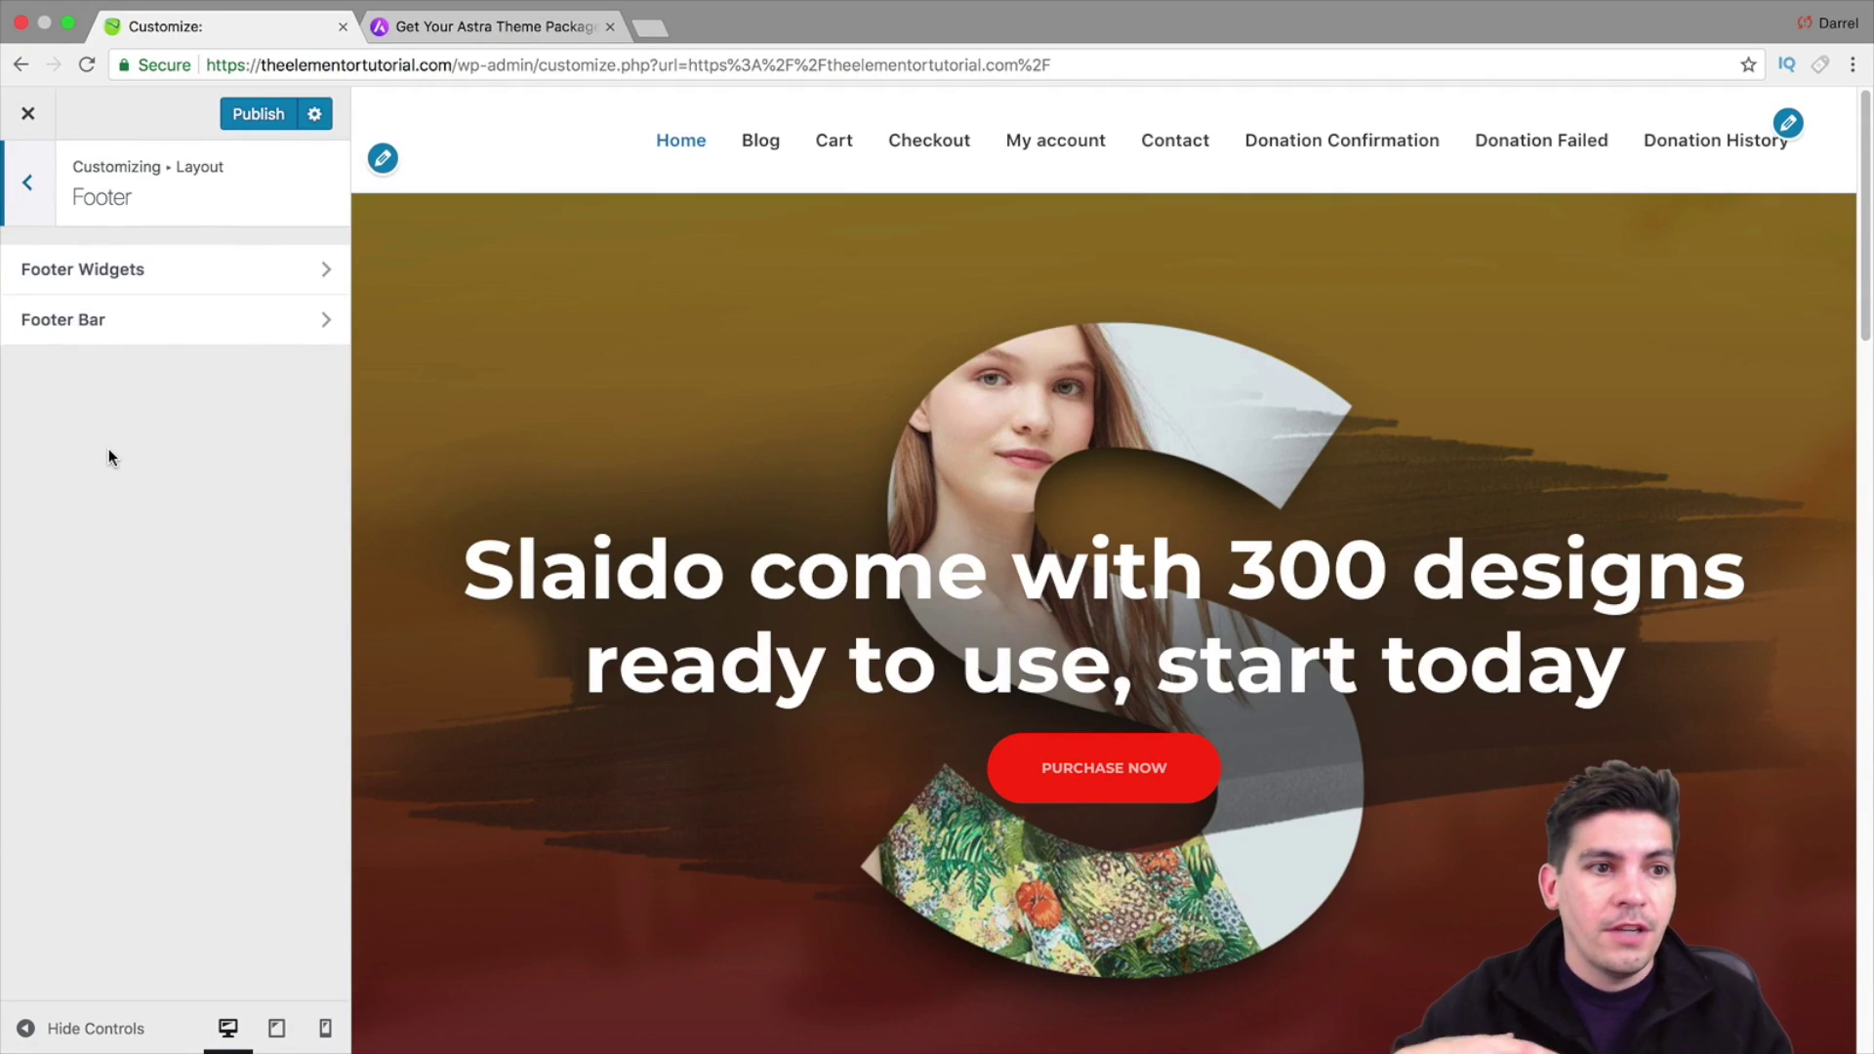
left_click(108, 272)
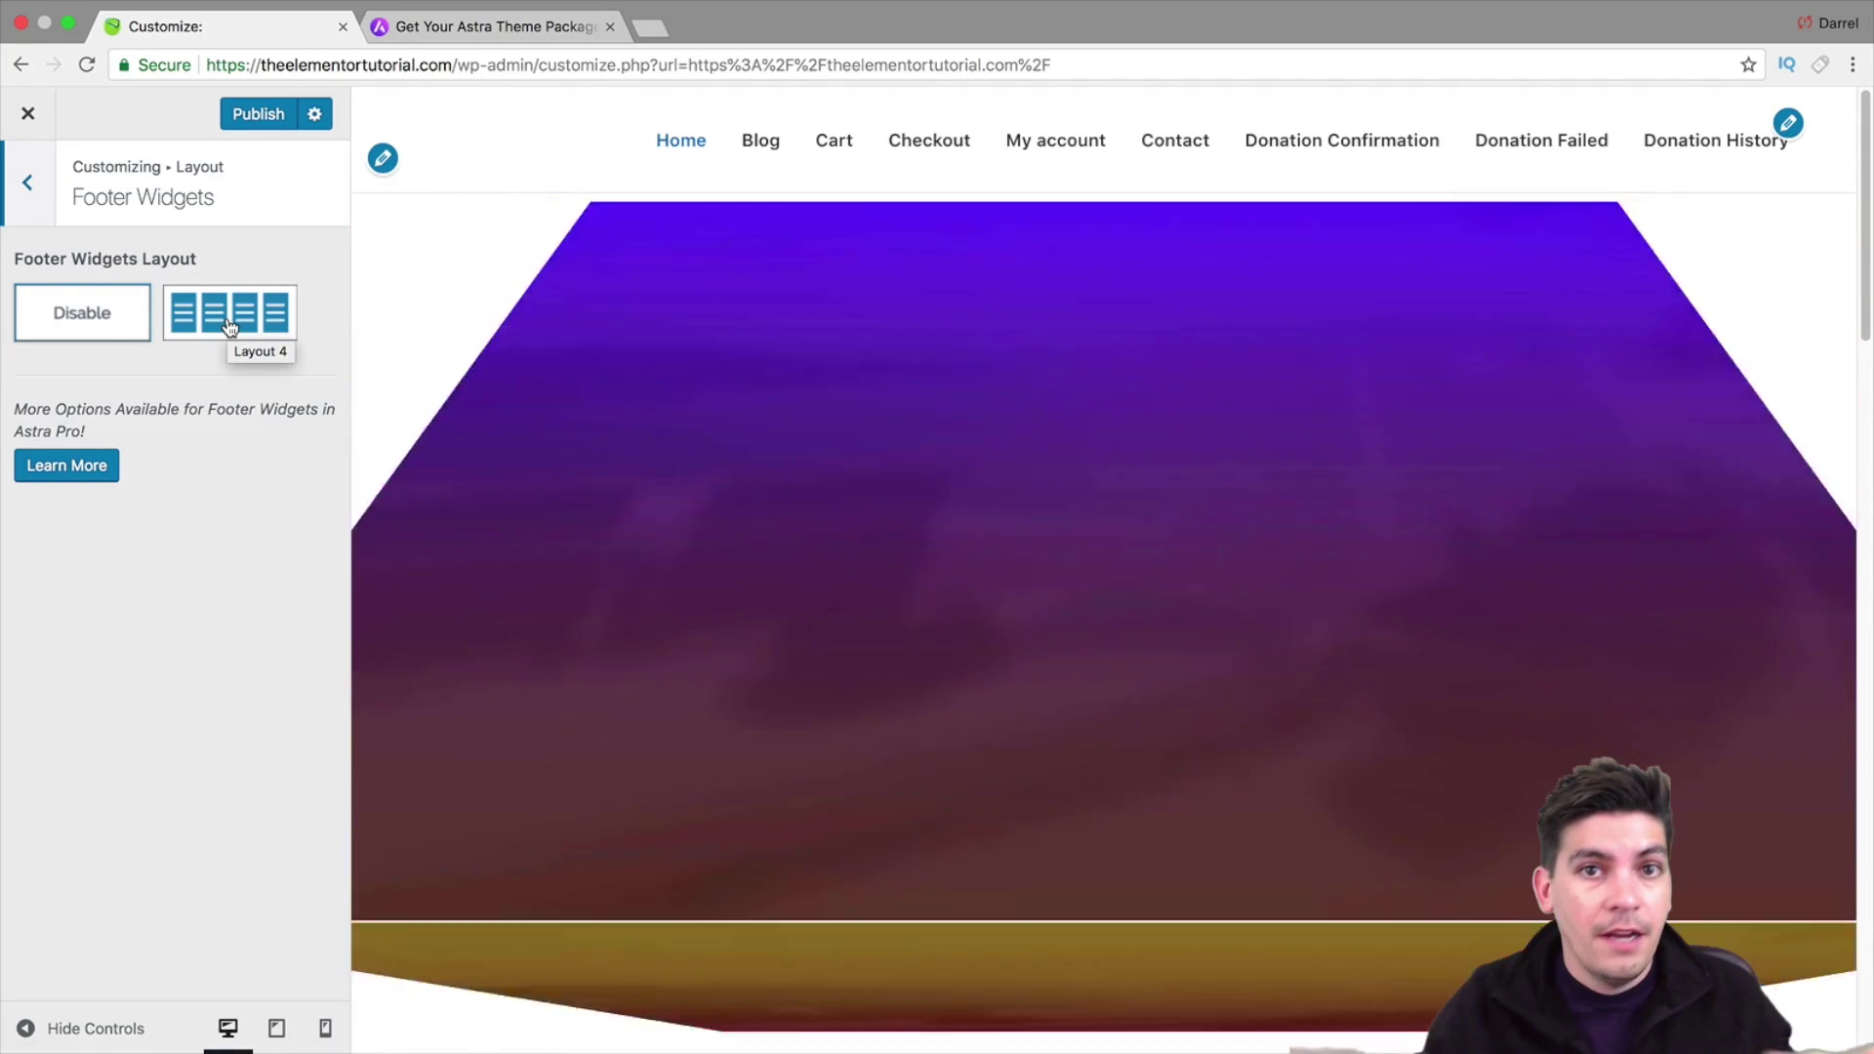
scroll(578, 611, "down", 20)
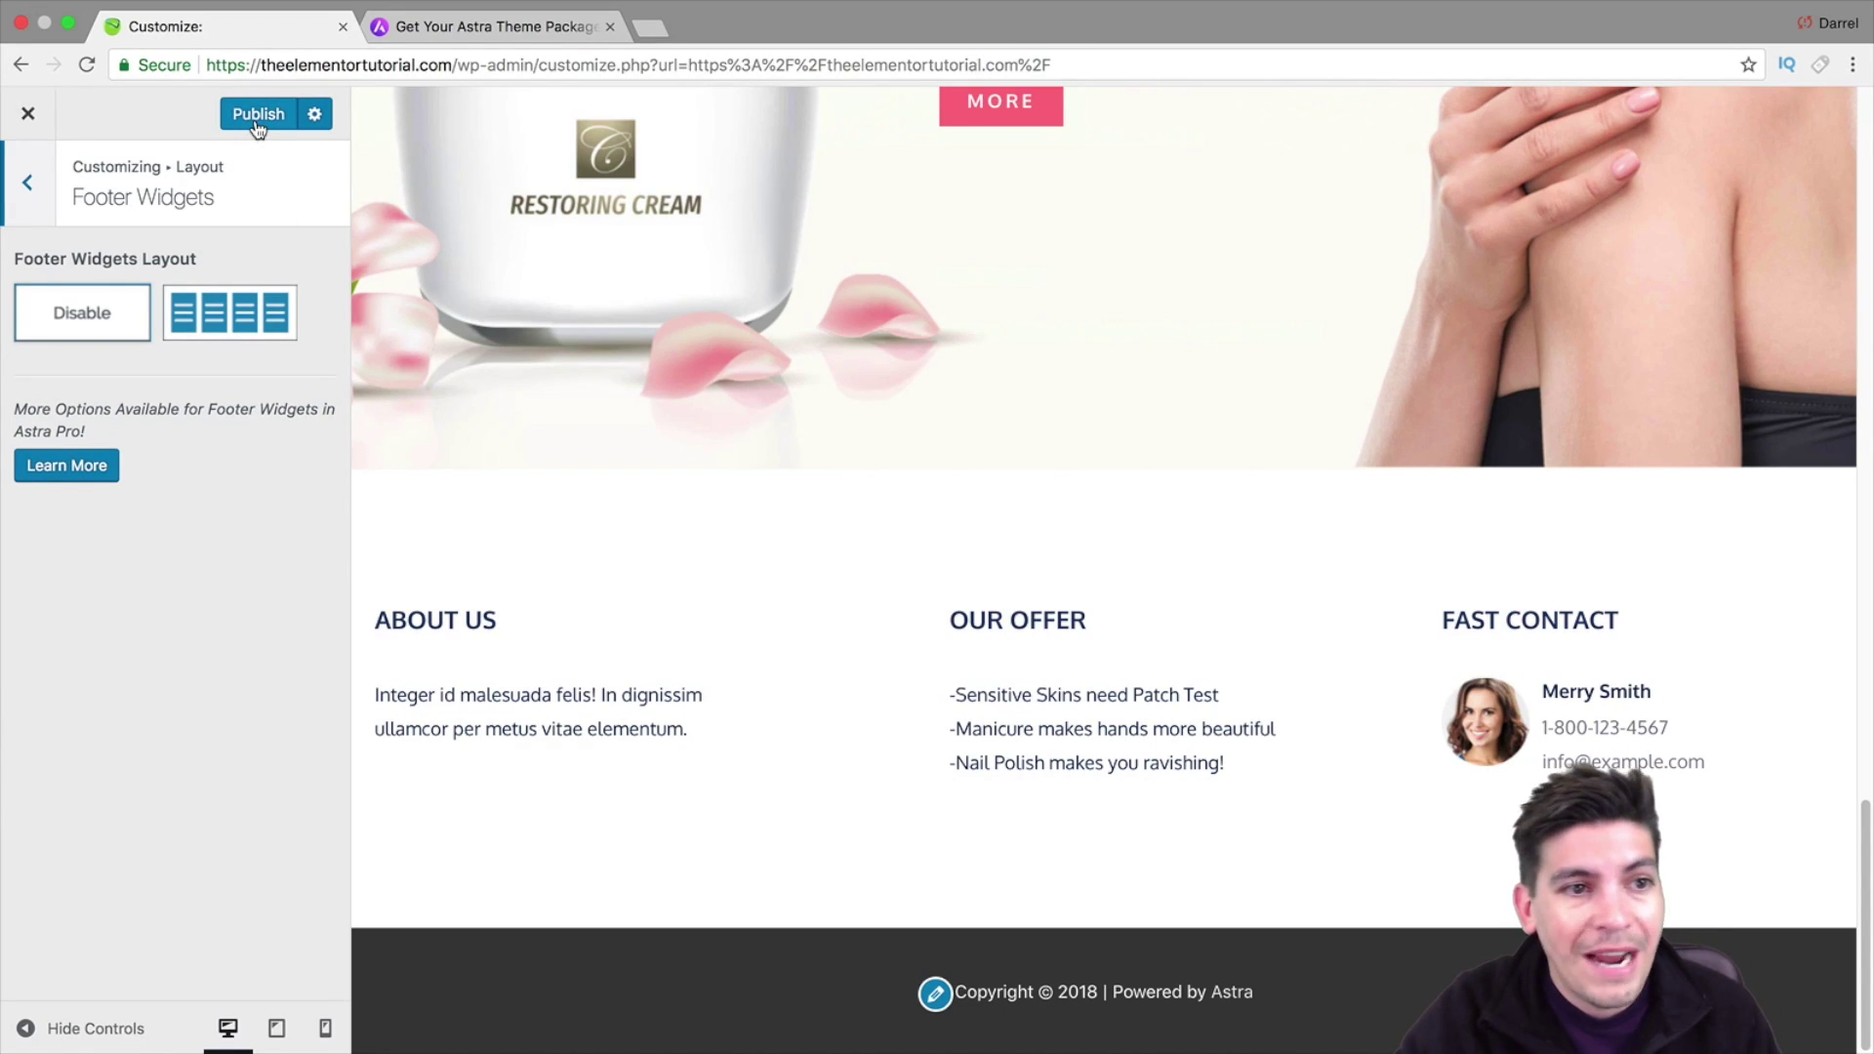
left_click(31, 179)
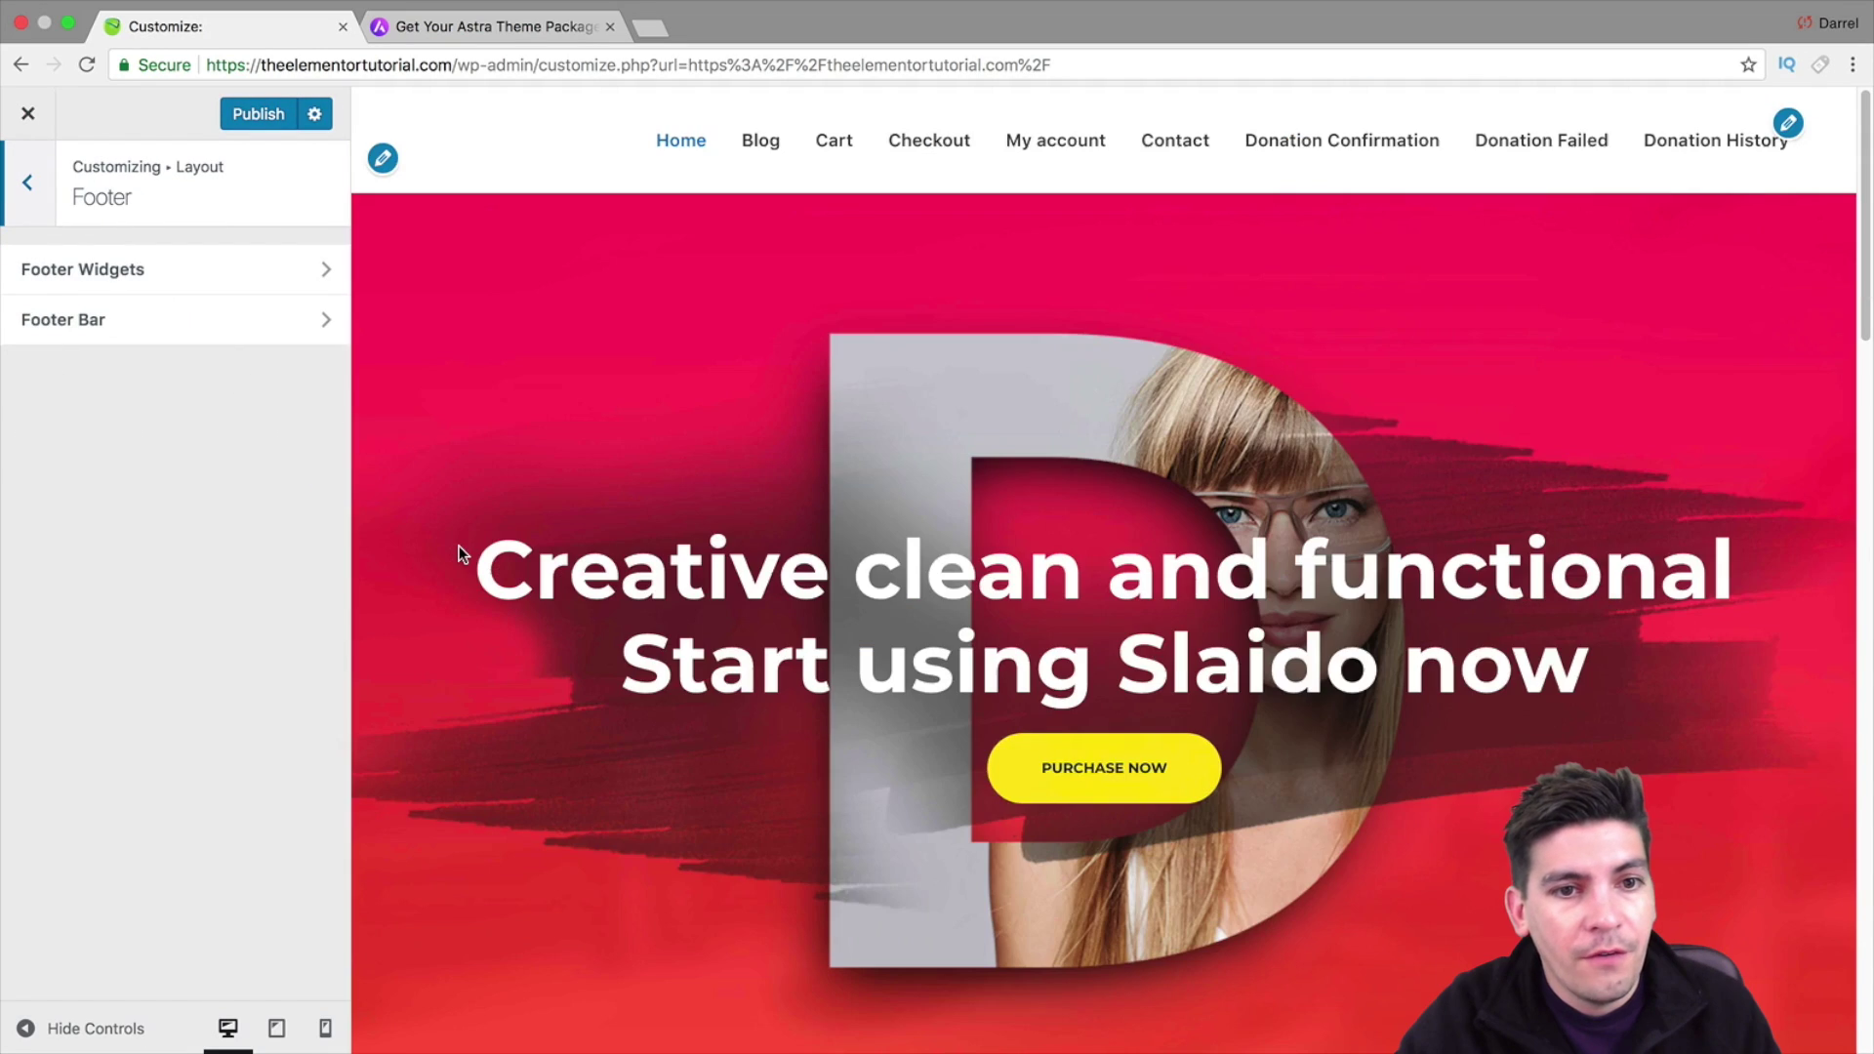
left_click(27, 181)
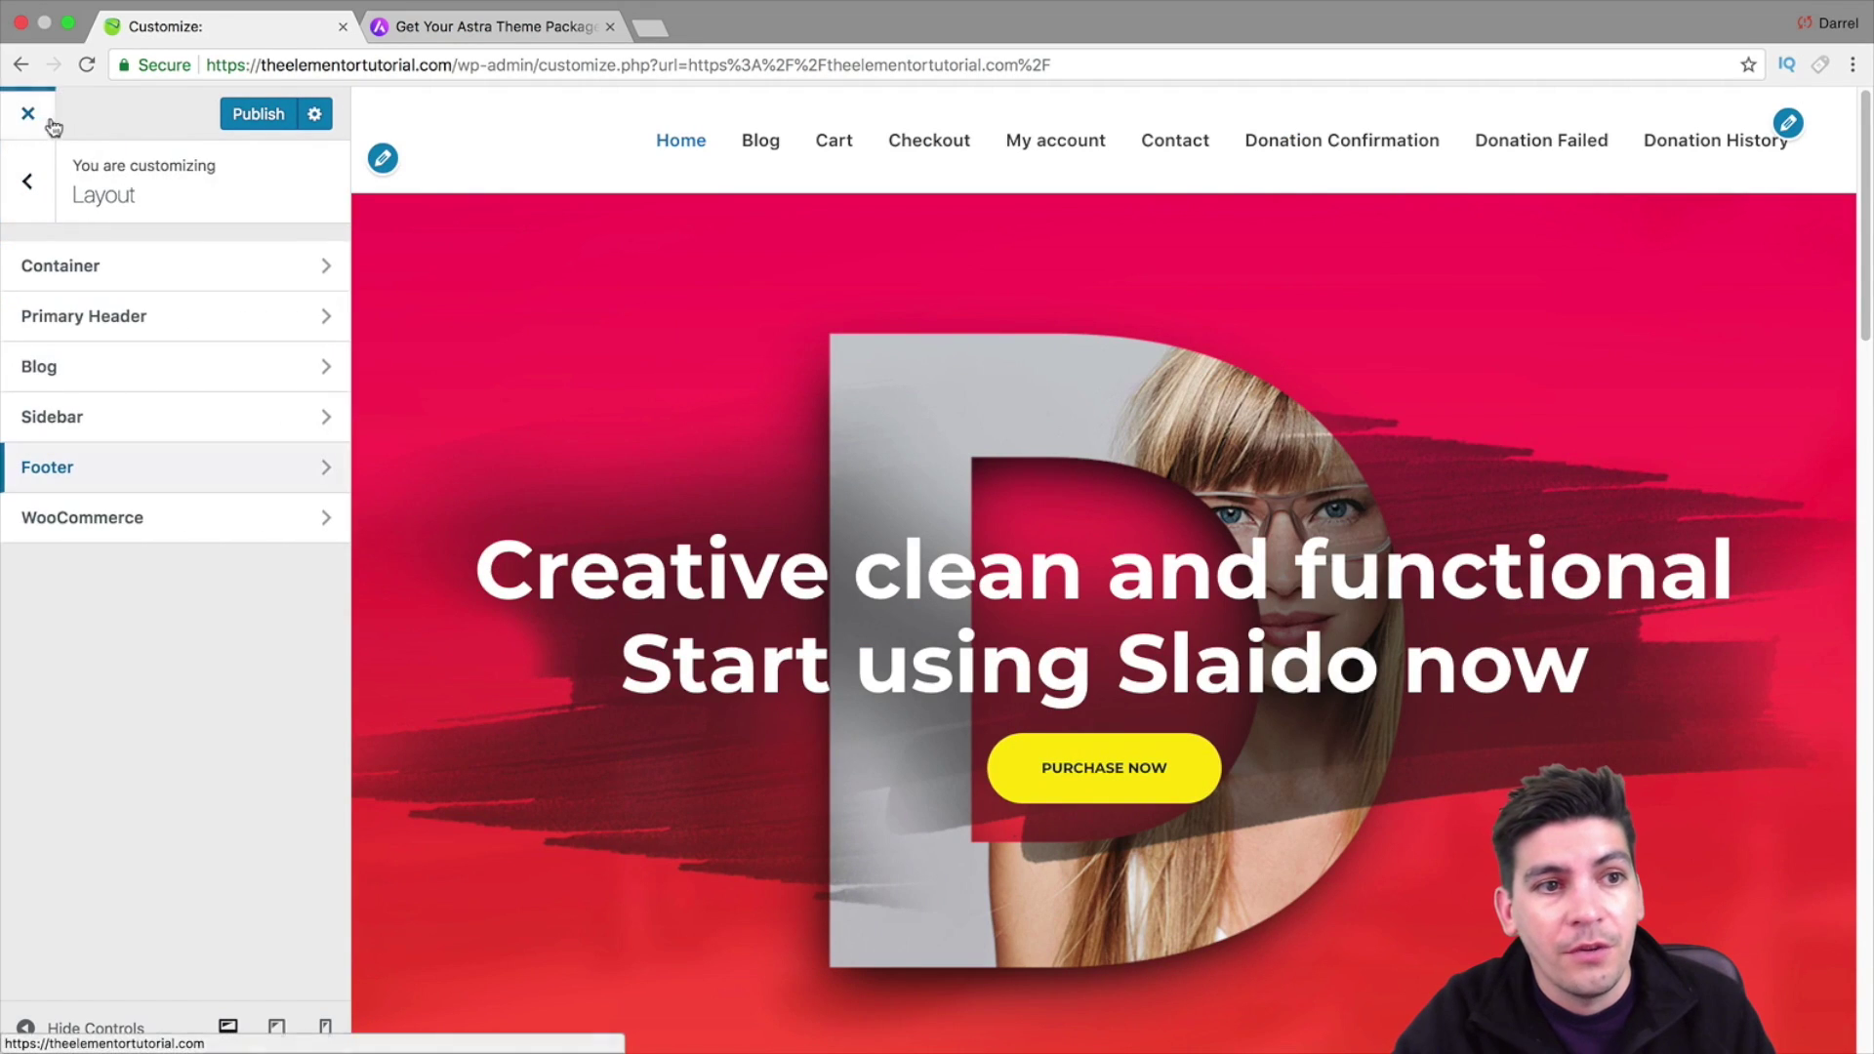
left_click(29, 170)
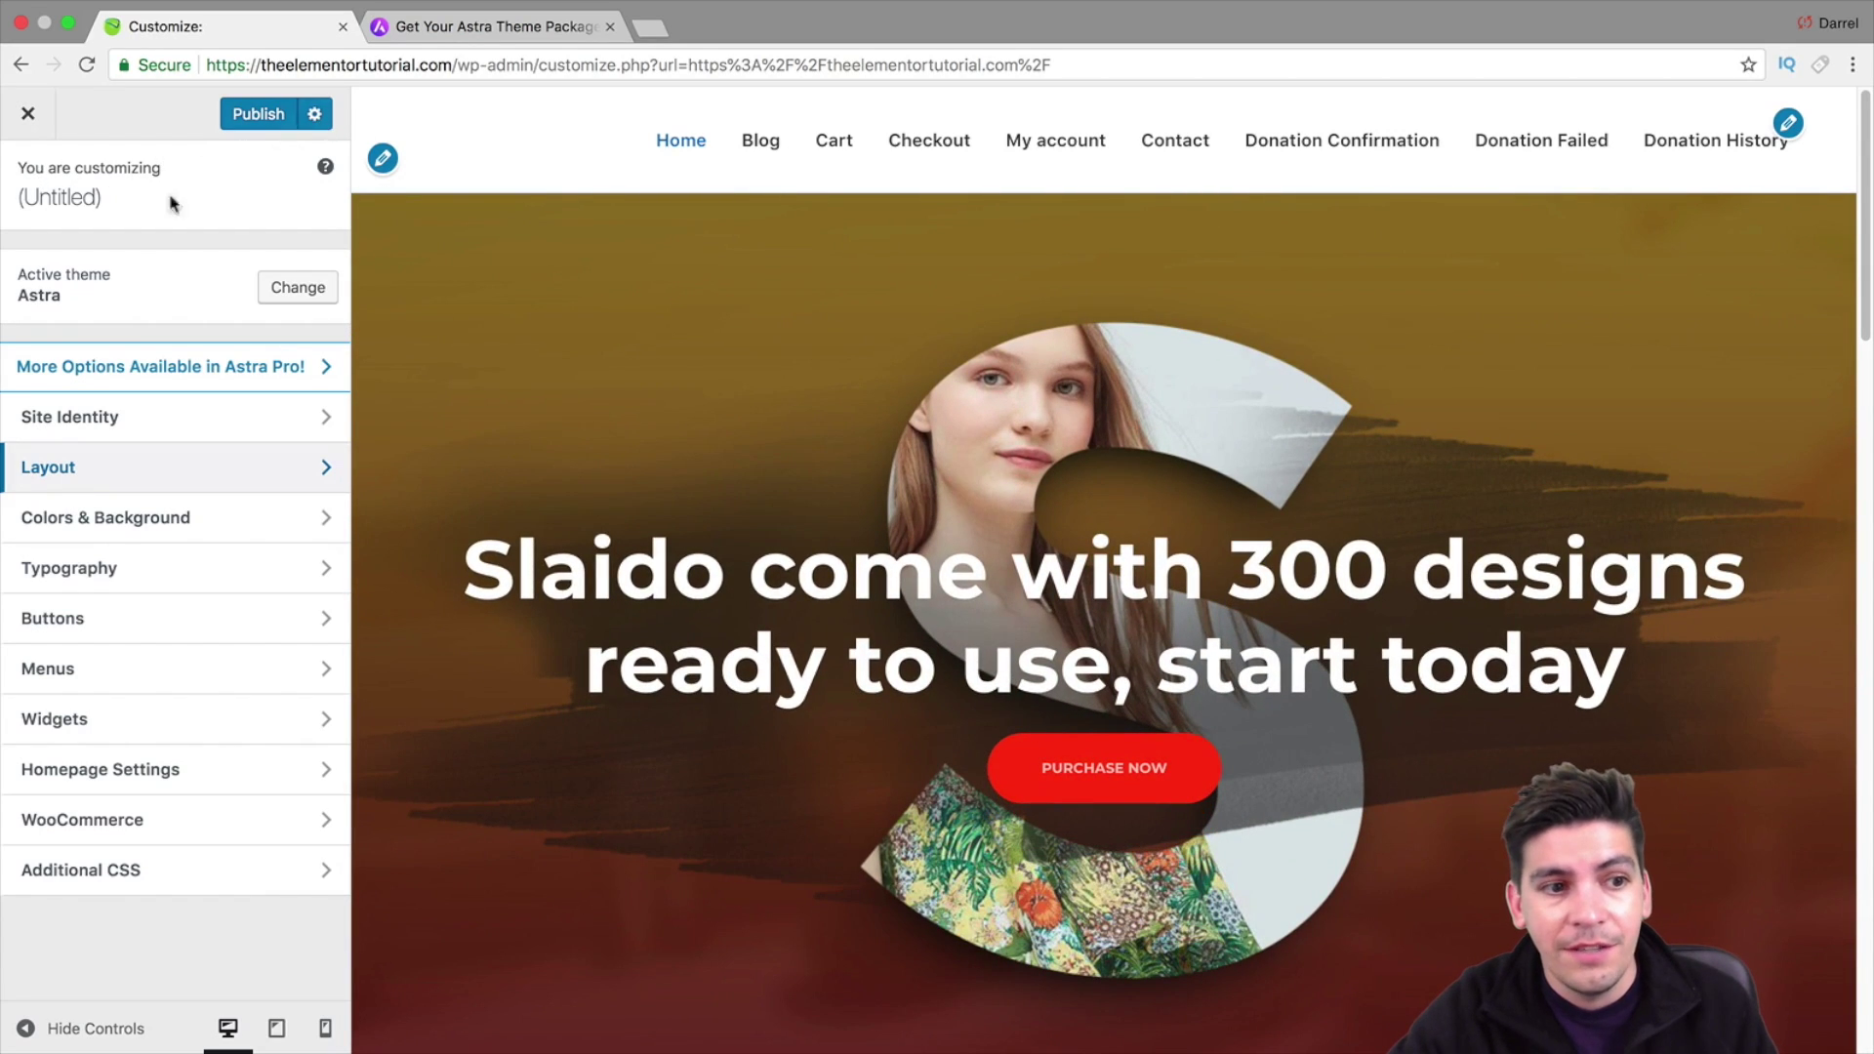
Leave the customizer and open the Astra Sites starter template library from the WordPress dashboard
left_click(28, 114)
left_click(1155, 201)
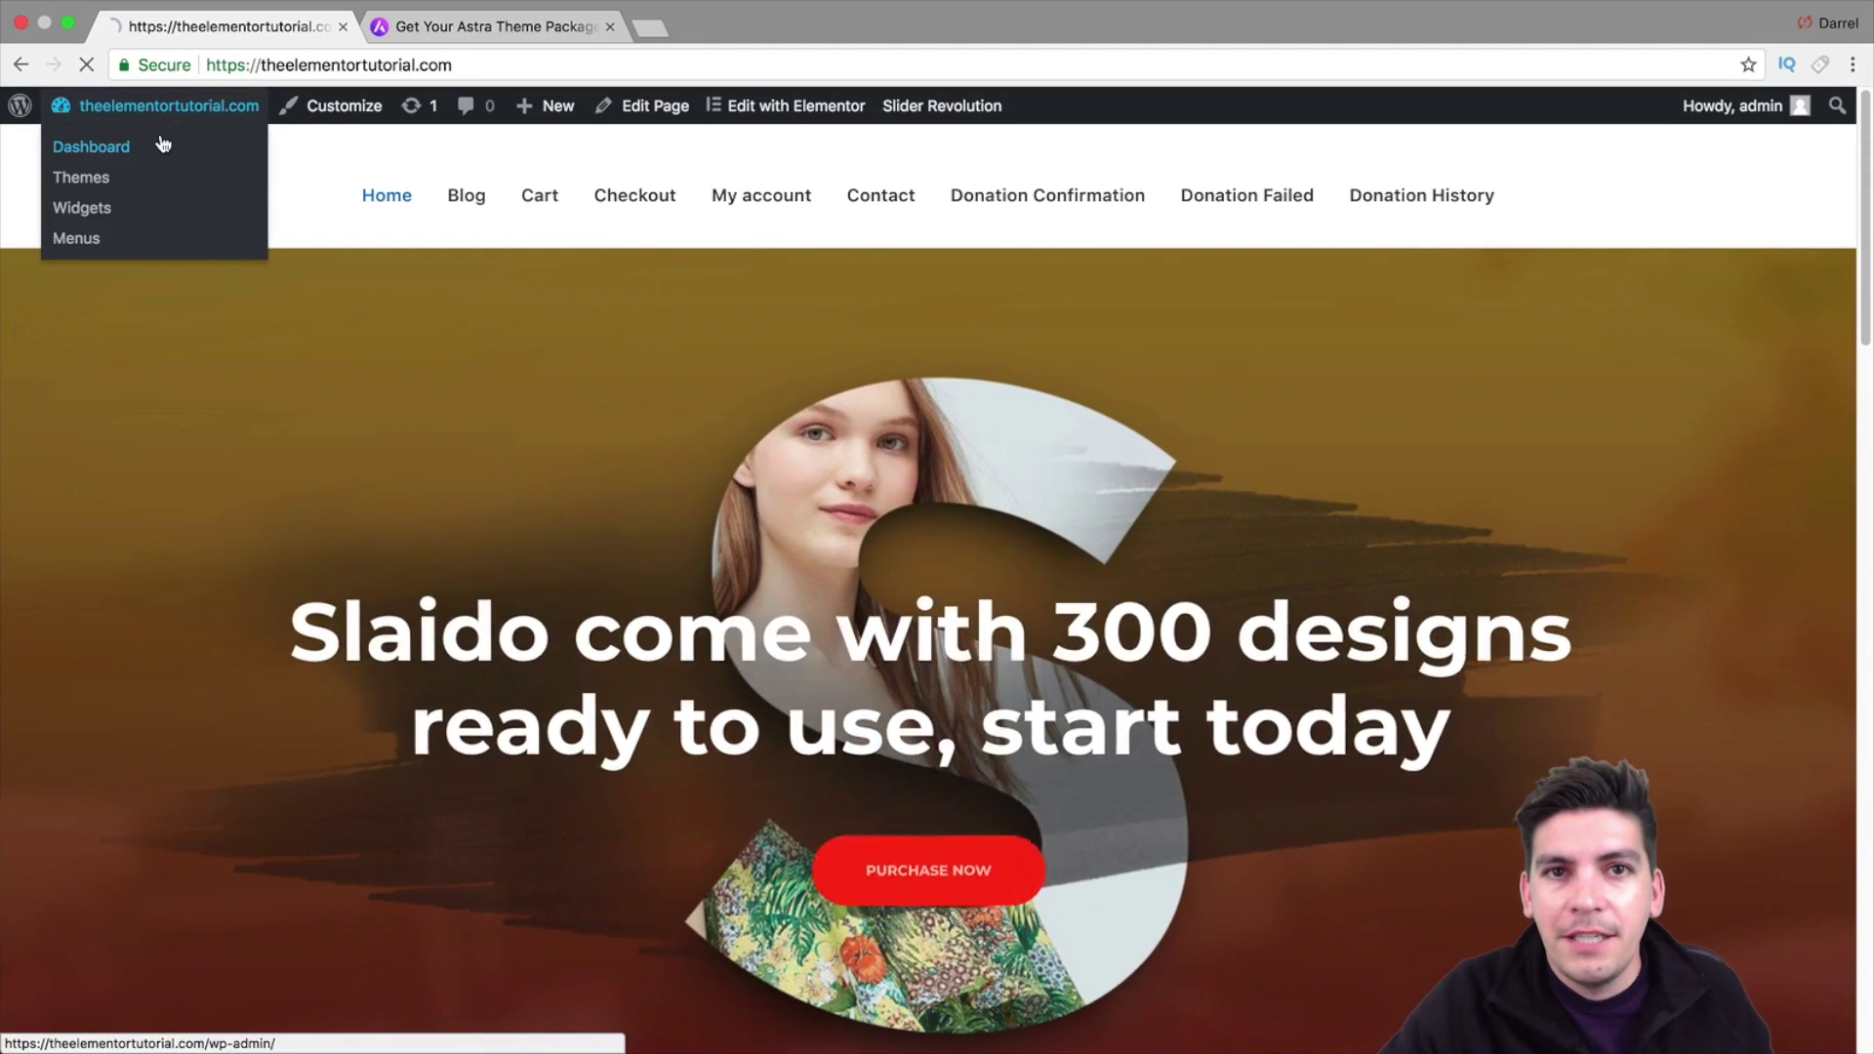
left_click(162, 128)
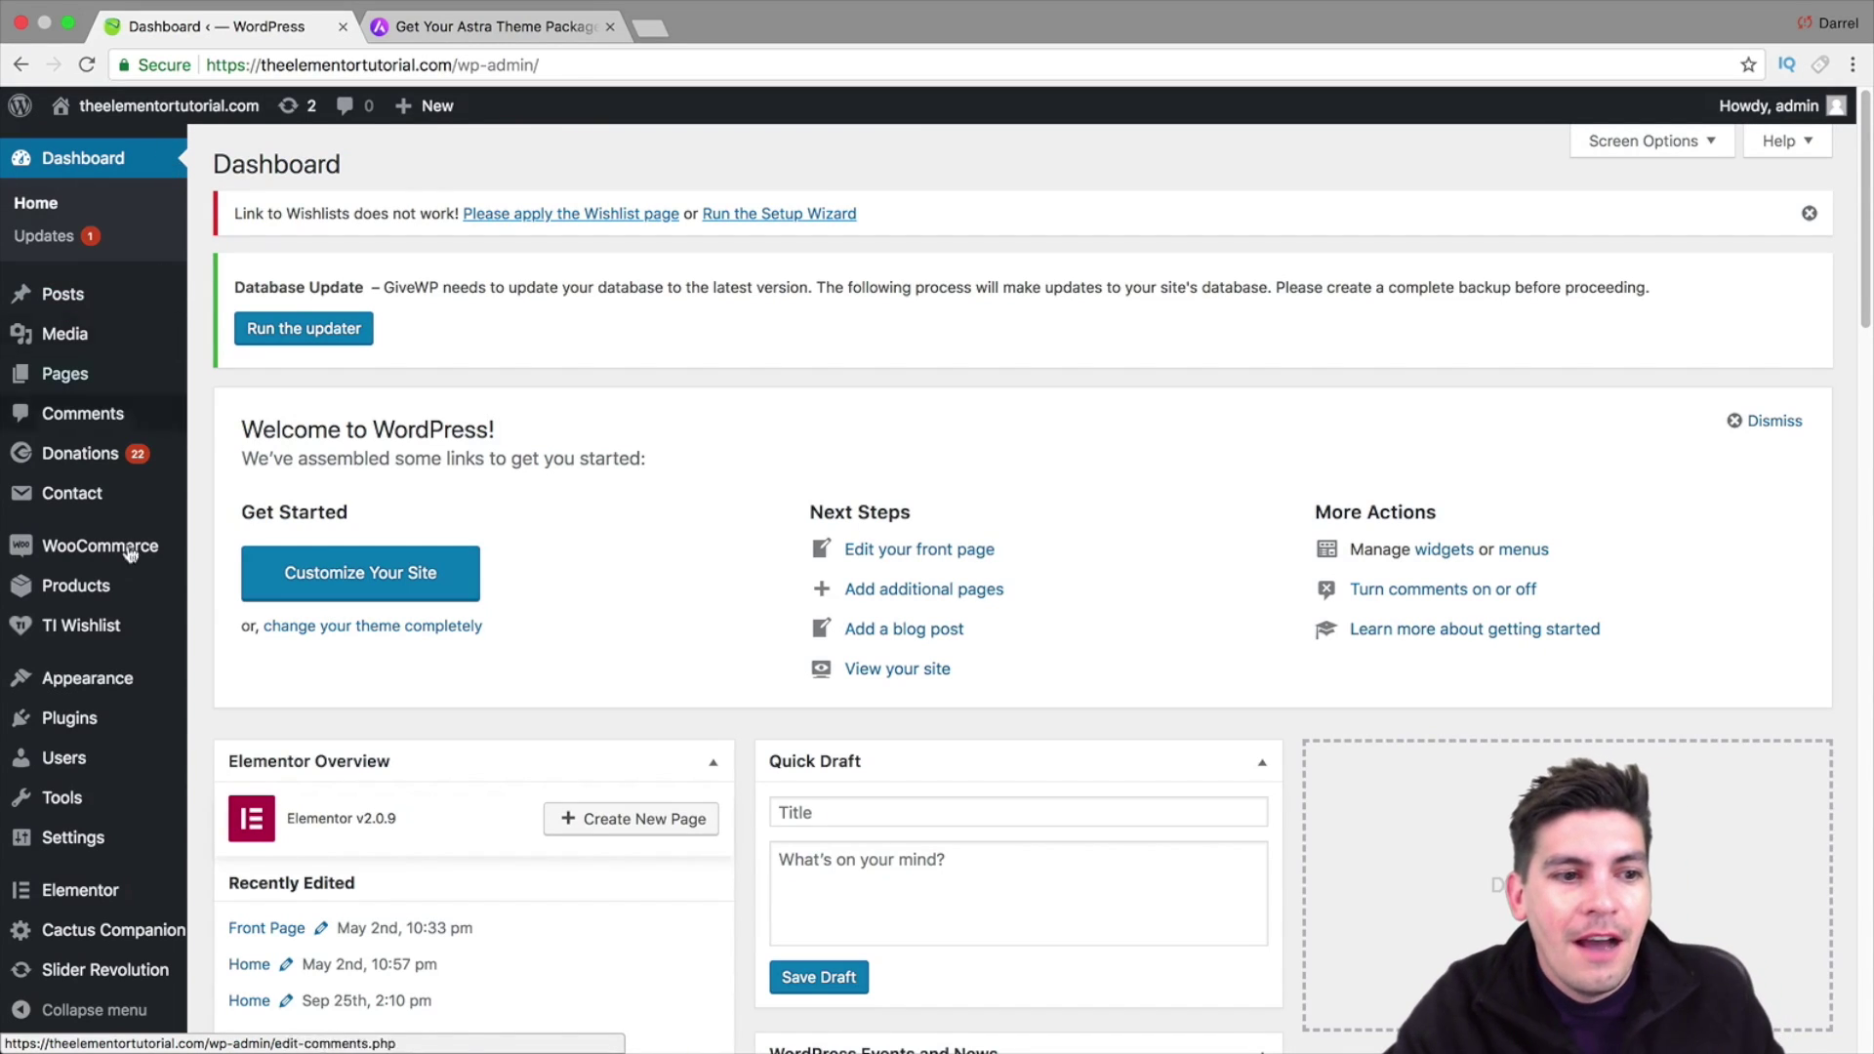
mouse_move(112, 695)
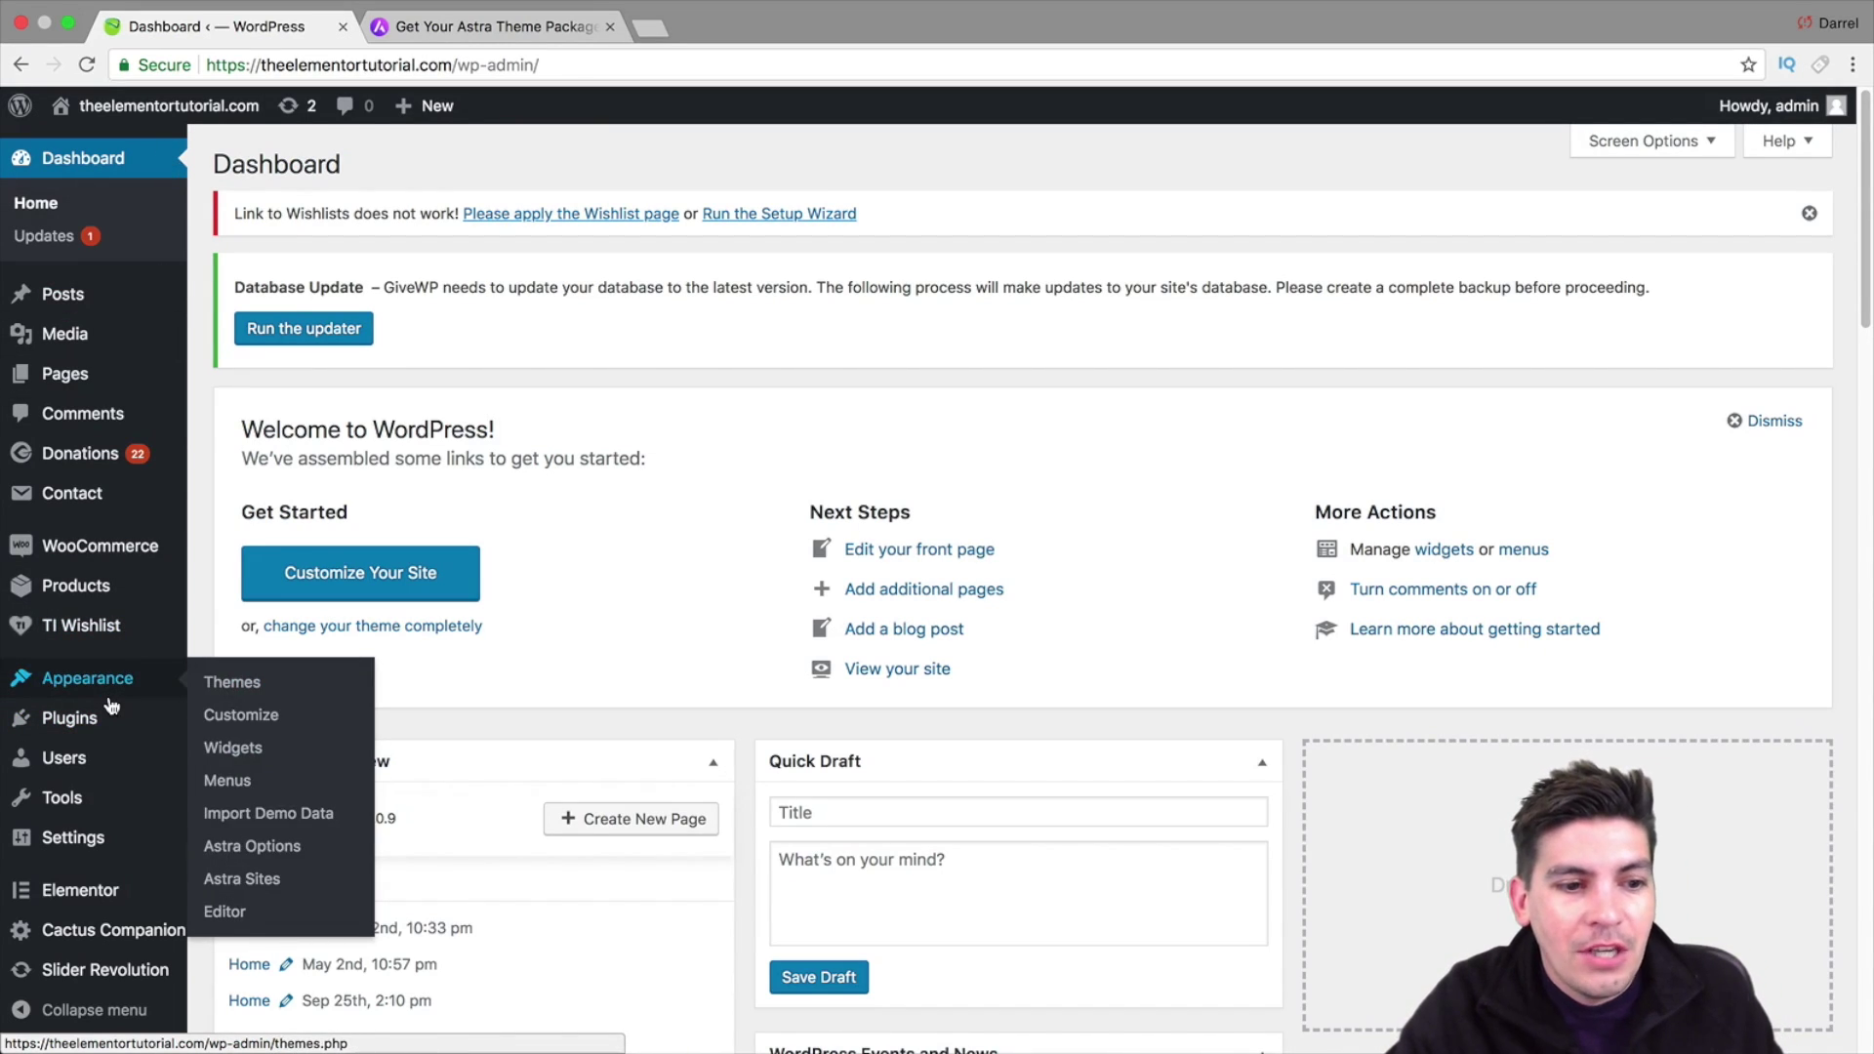
left_click(282, 864)
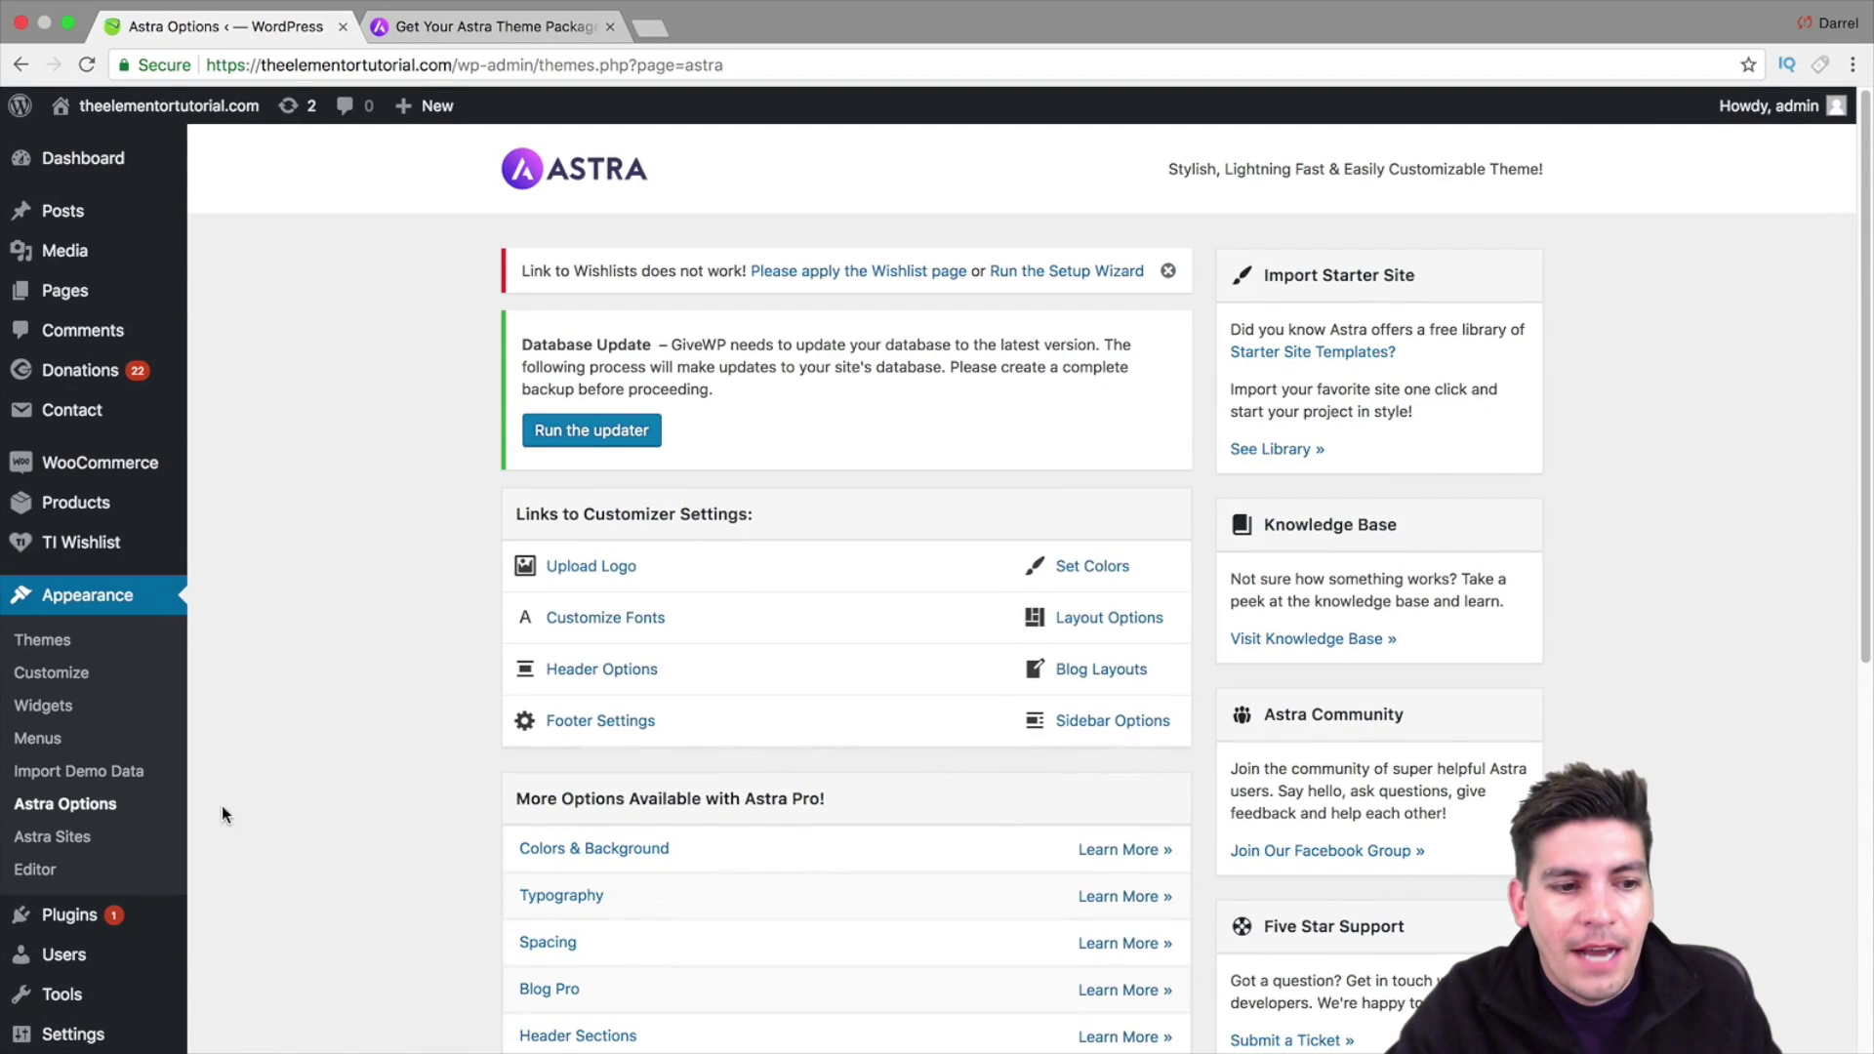
left_click(95, 841)
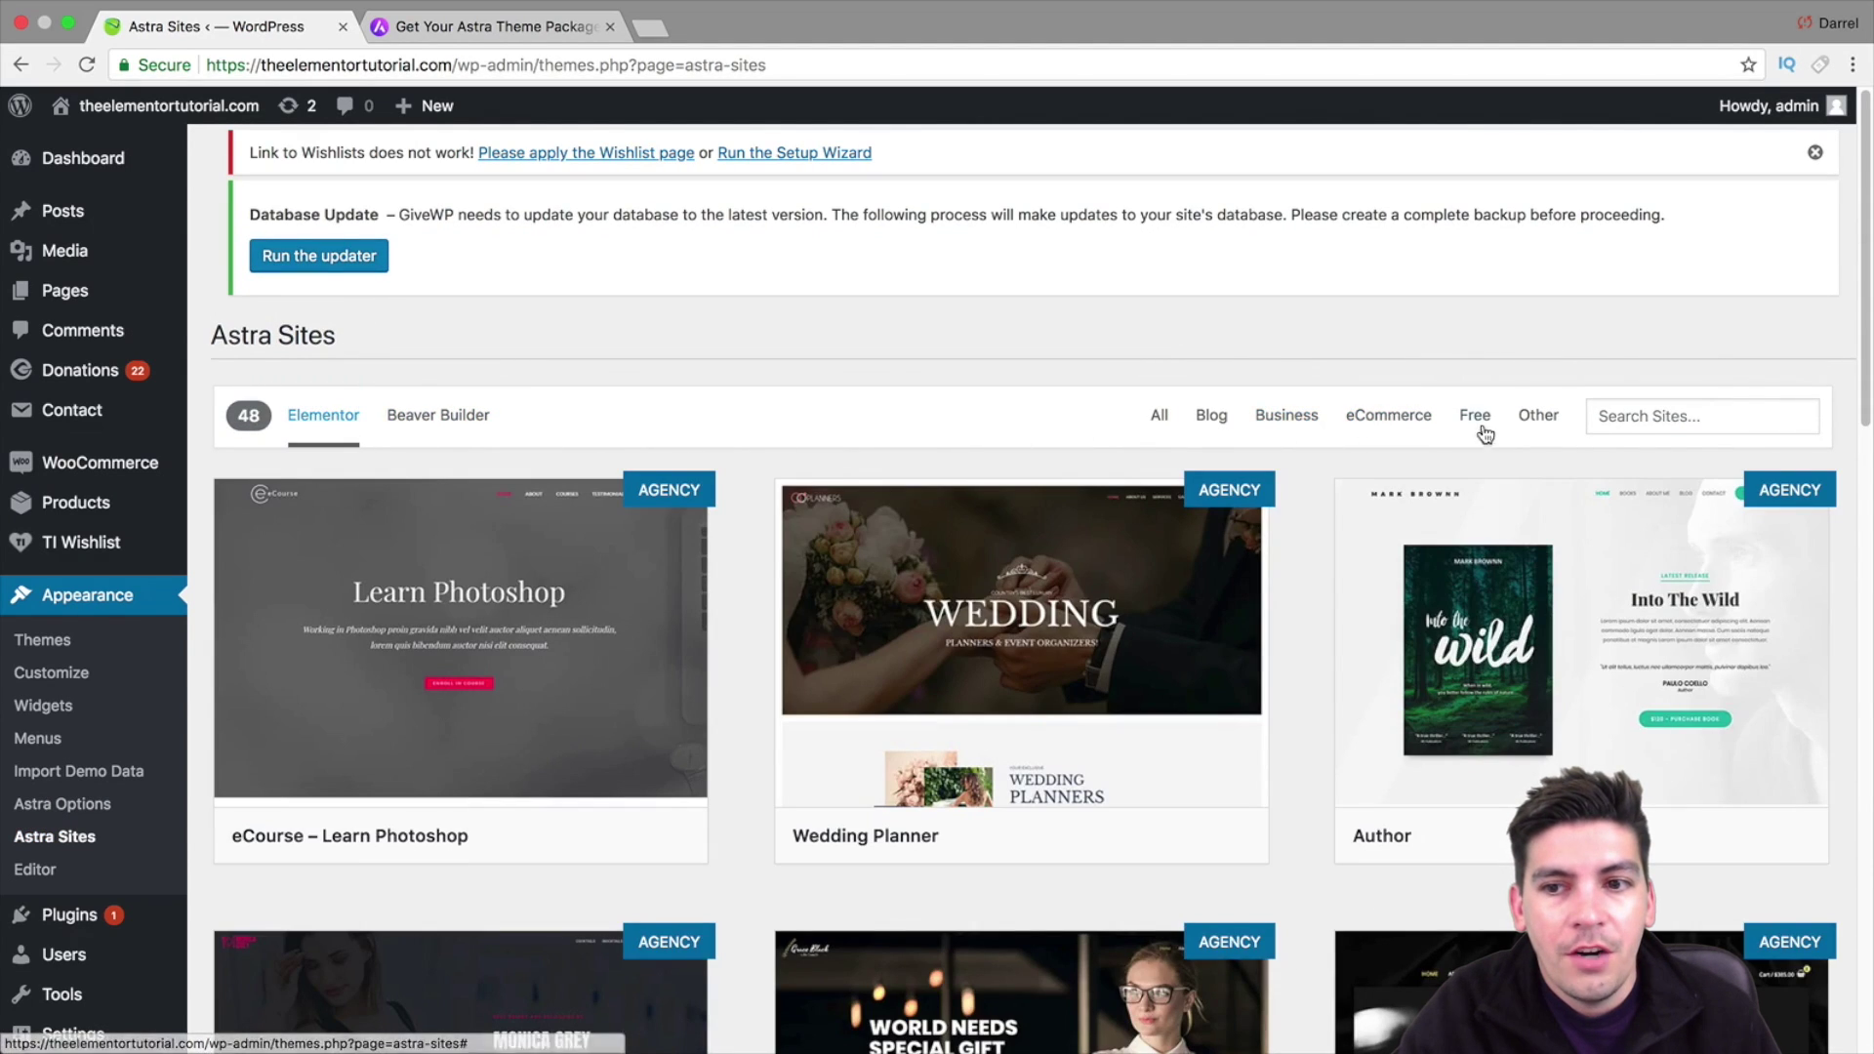
Filter the Astra Sites library to free templates, preview the Coach template's pages from the site menu, and close the preview
left_click(1475, 428)
scroll(1562, 410, "down", 3)
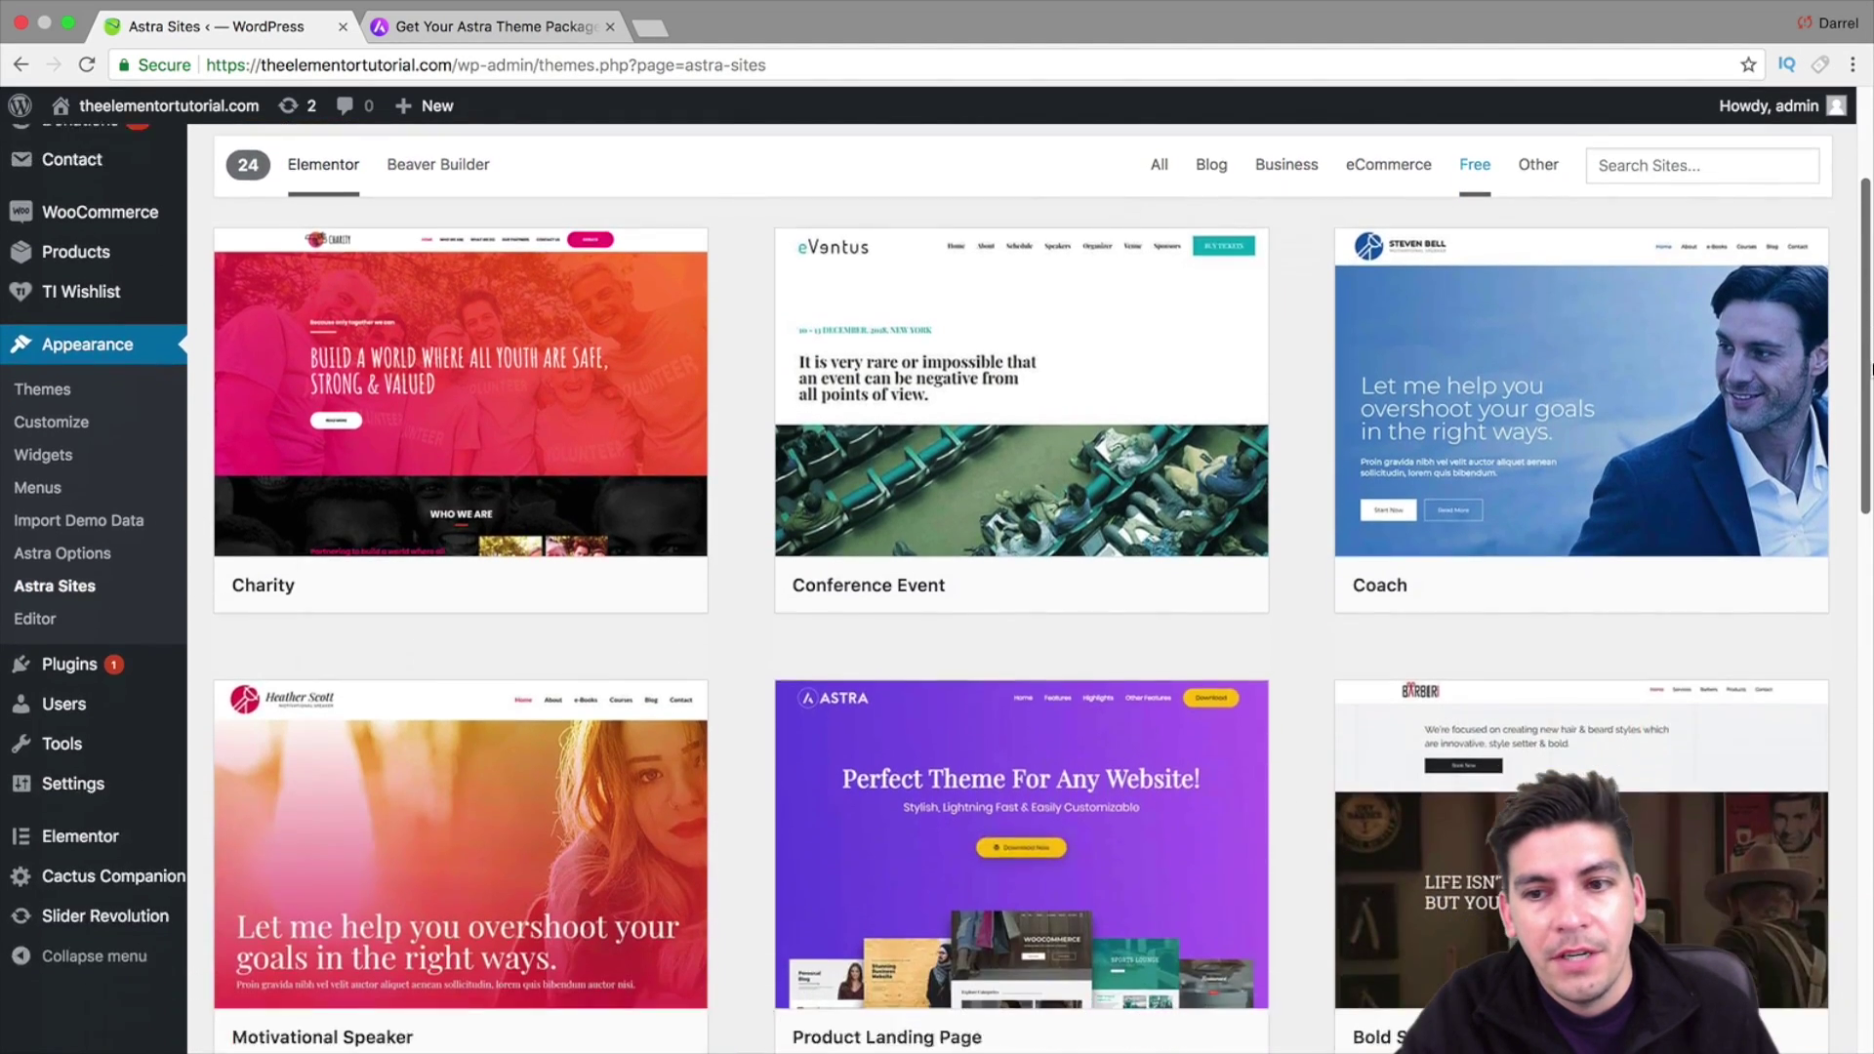
left_click(1606, 331)
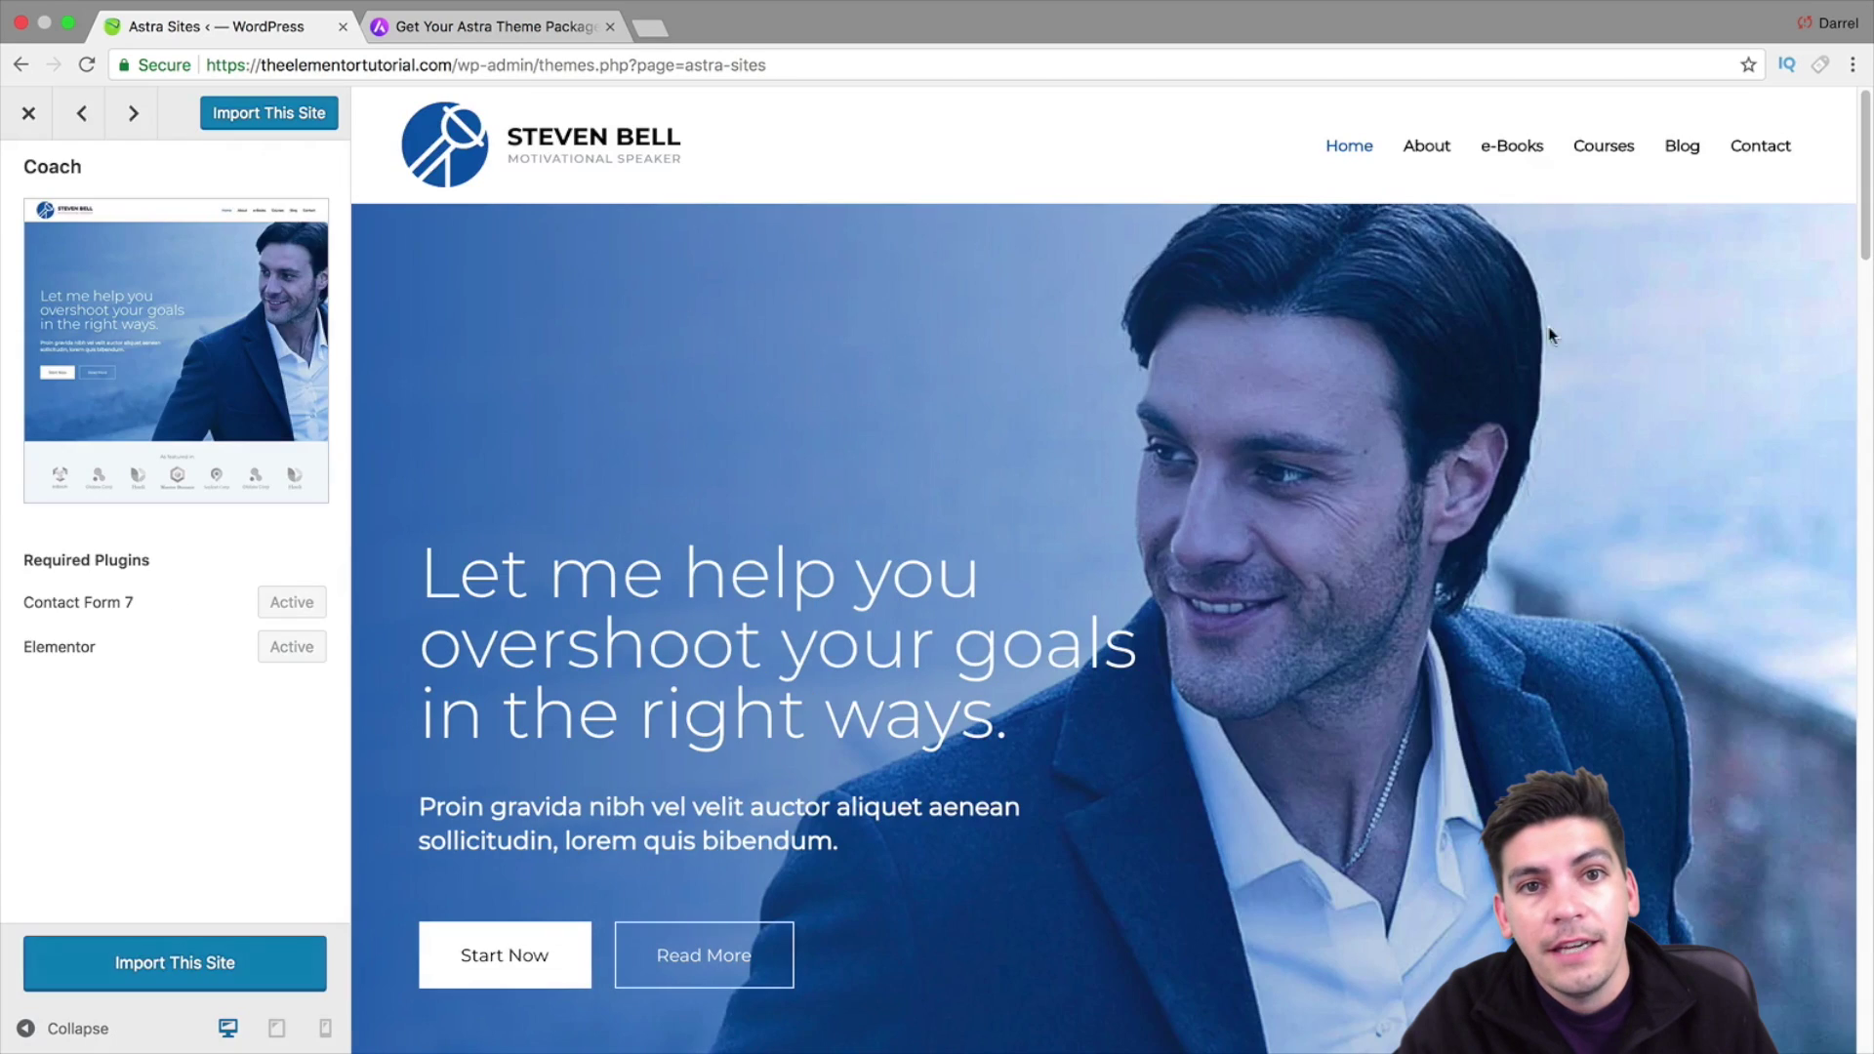
left_click(1426, 148)
left_click(1515, 152)
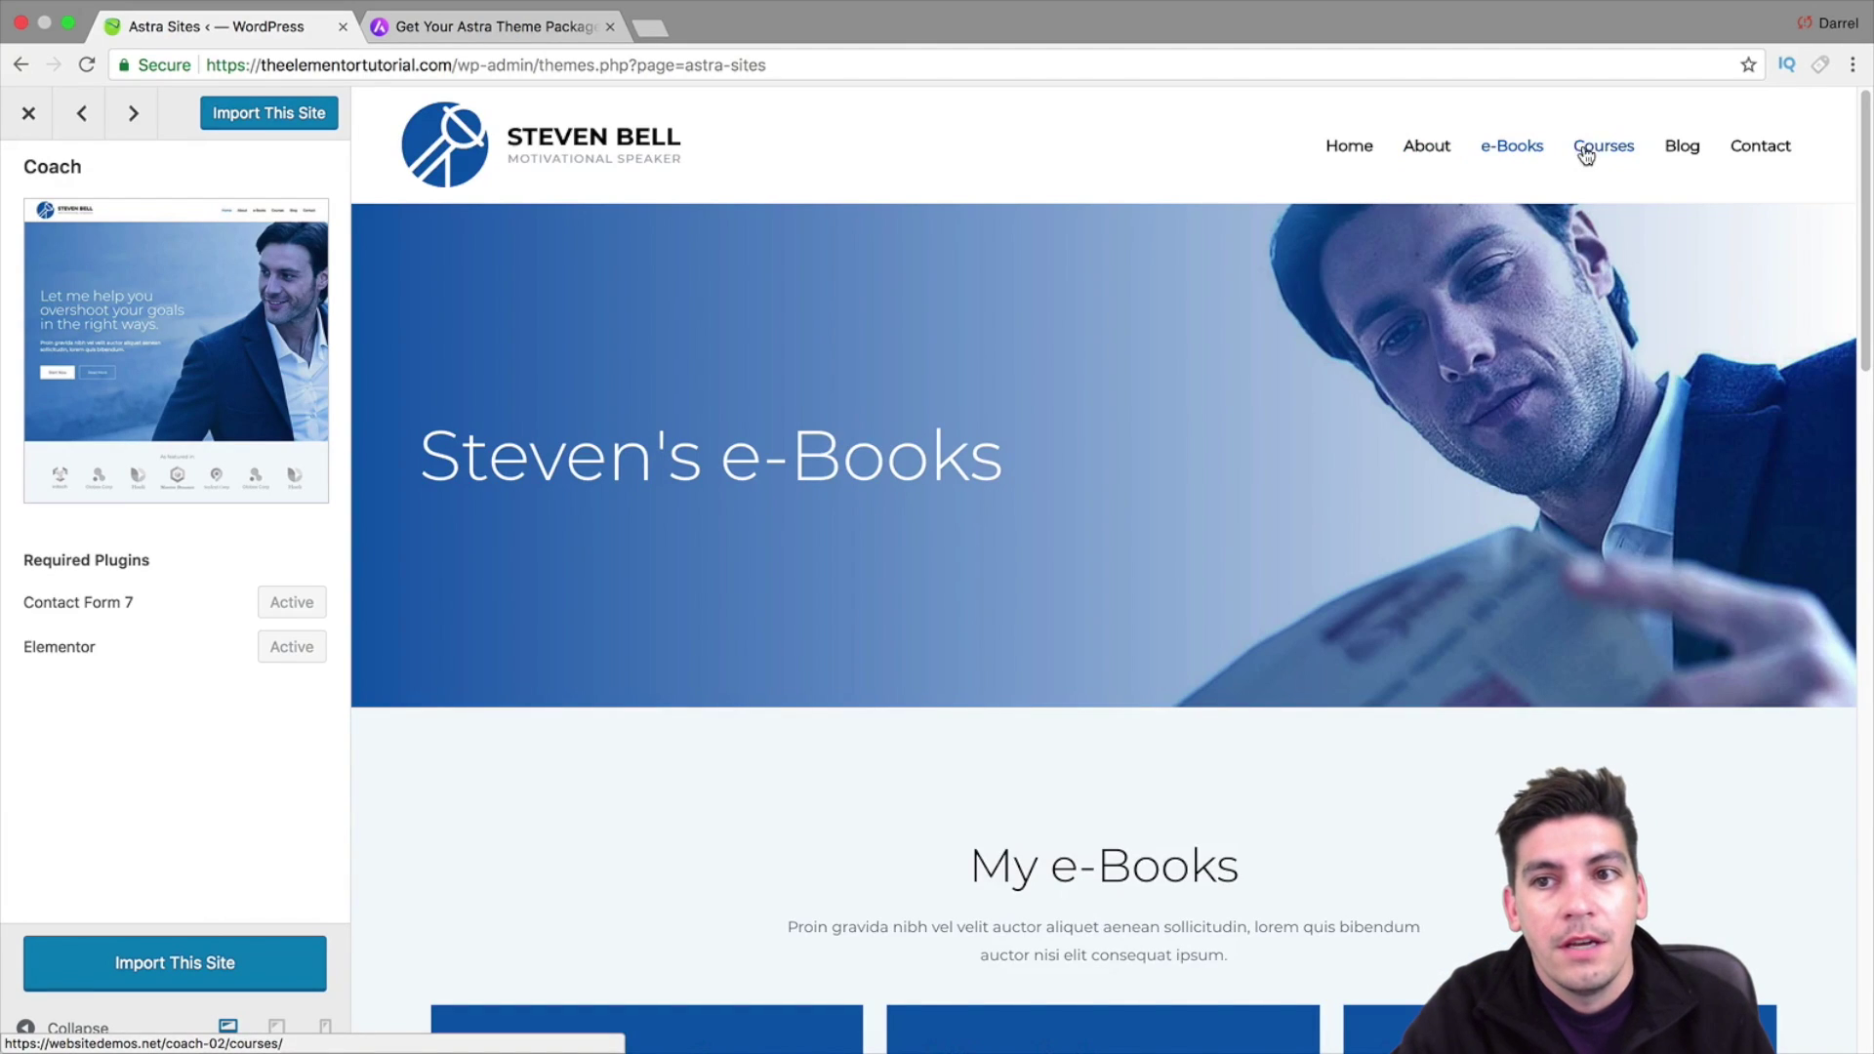
left_click(1585, 151)
left_click(1681, 151)
left_click(1743, 157)
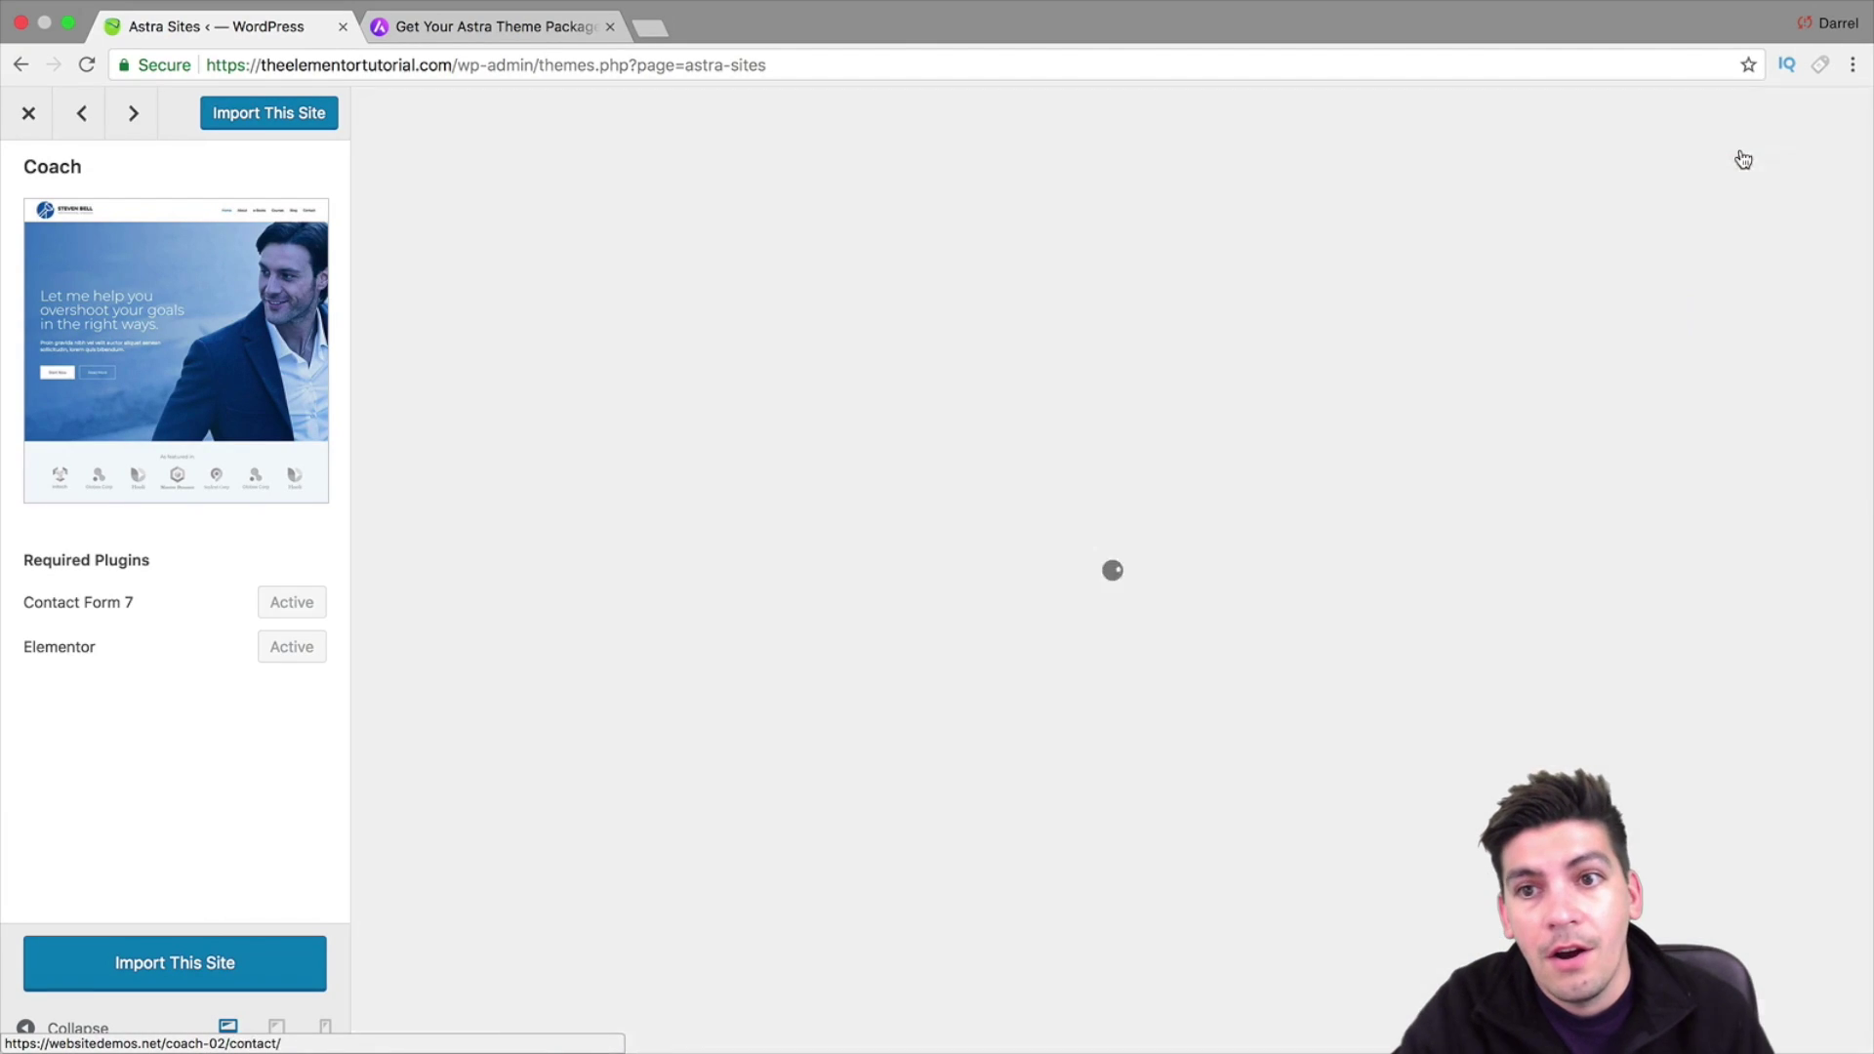
left_click(1357, 148)
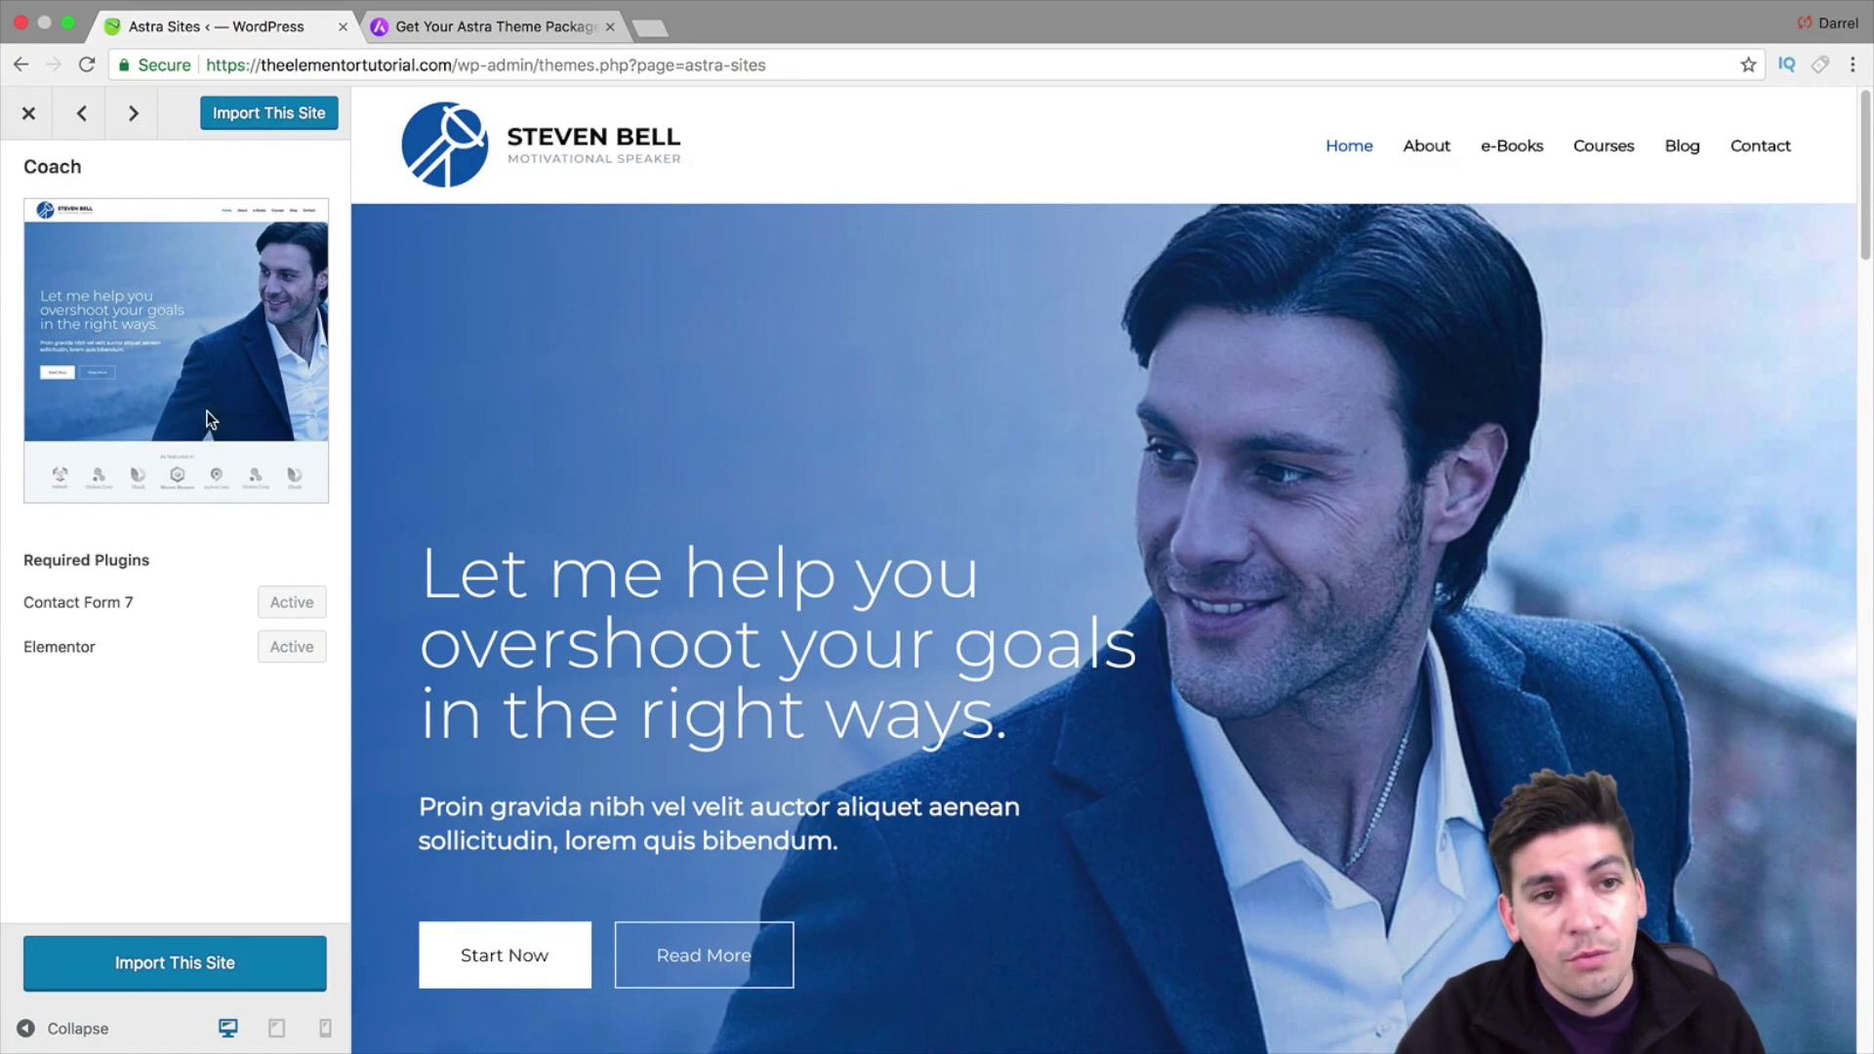
left_click(28, 113)
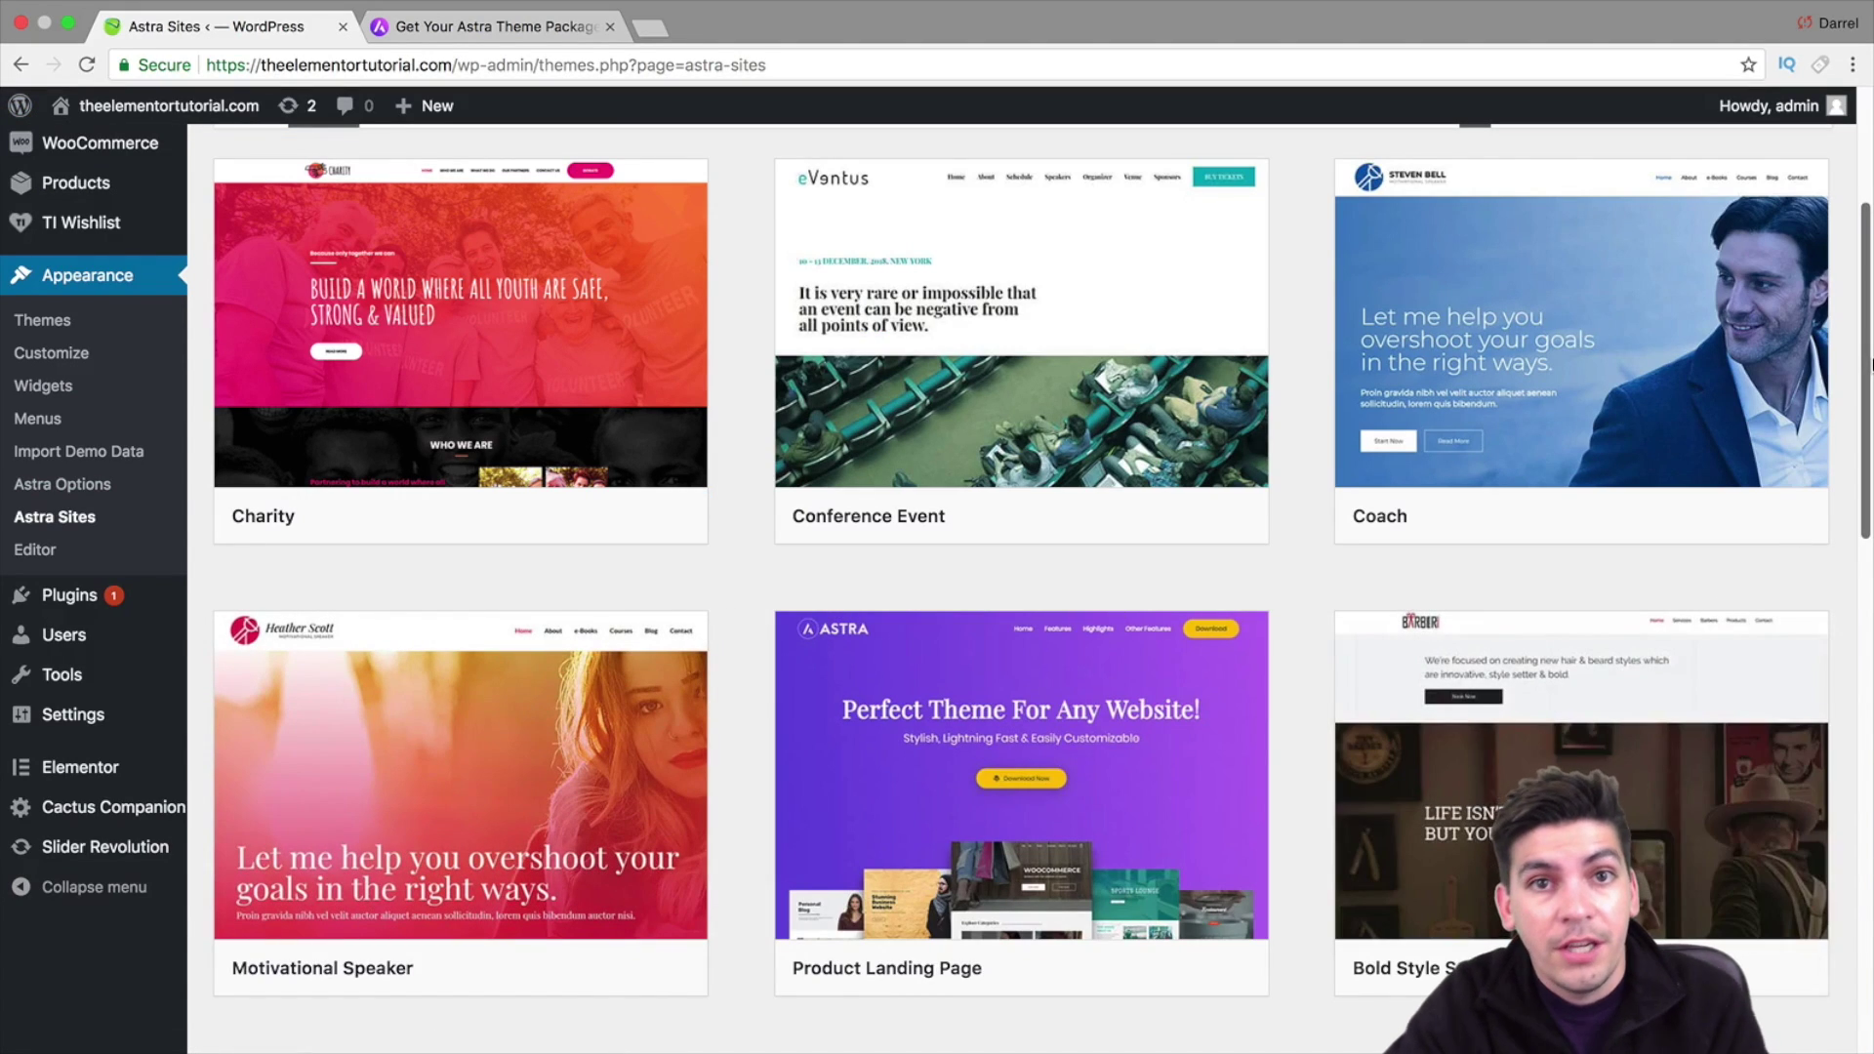
Browse the free Elementor starter templates and return to the start of the list
left_click_drag(1868, 344, 1868, 888)
scroll(1870, 935, "down", 8)
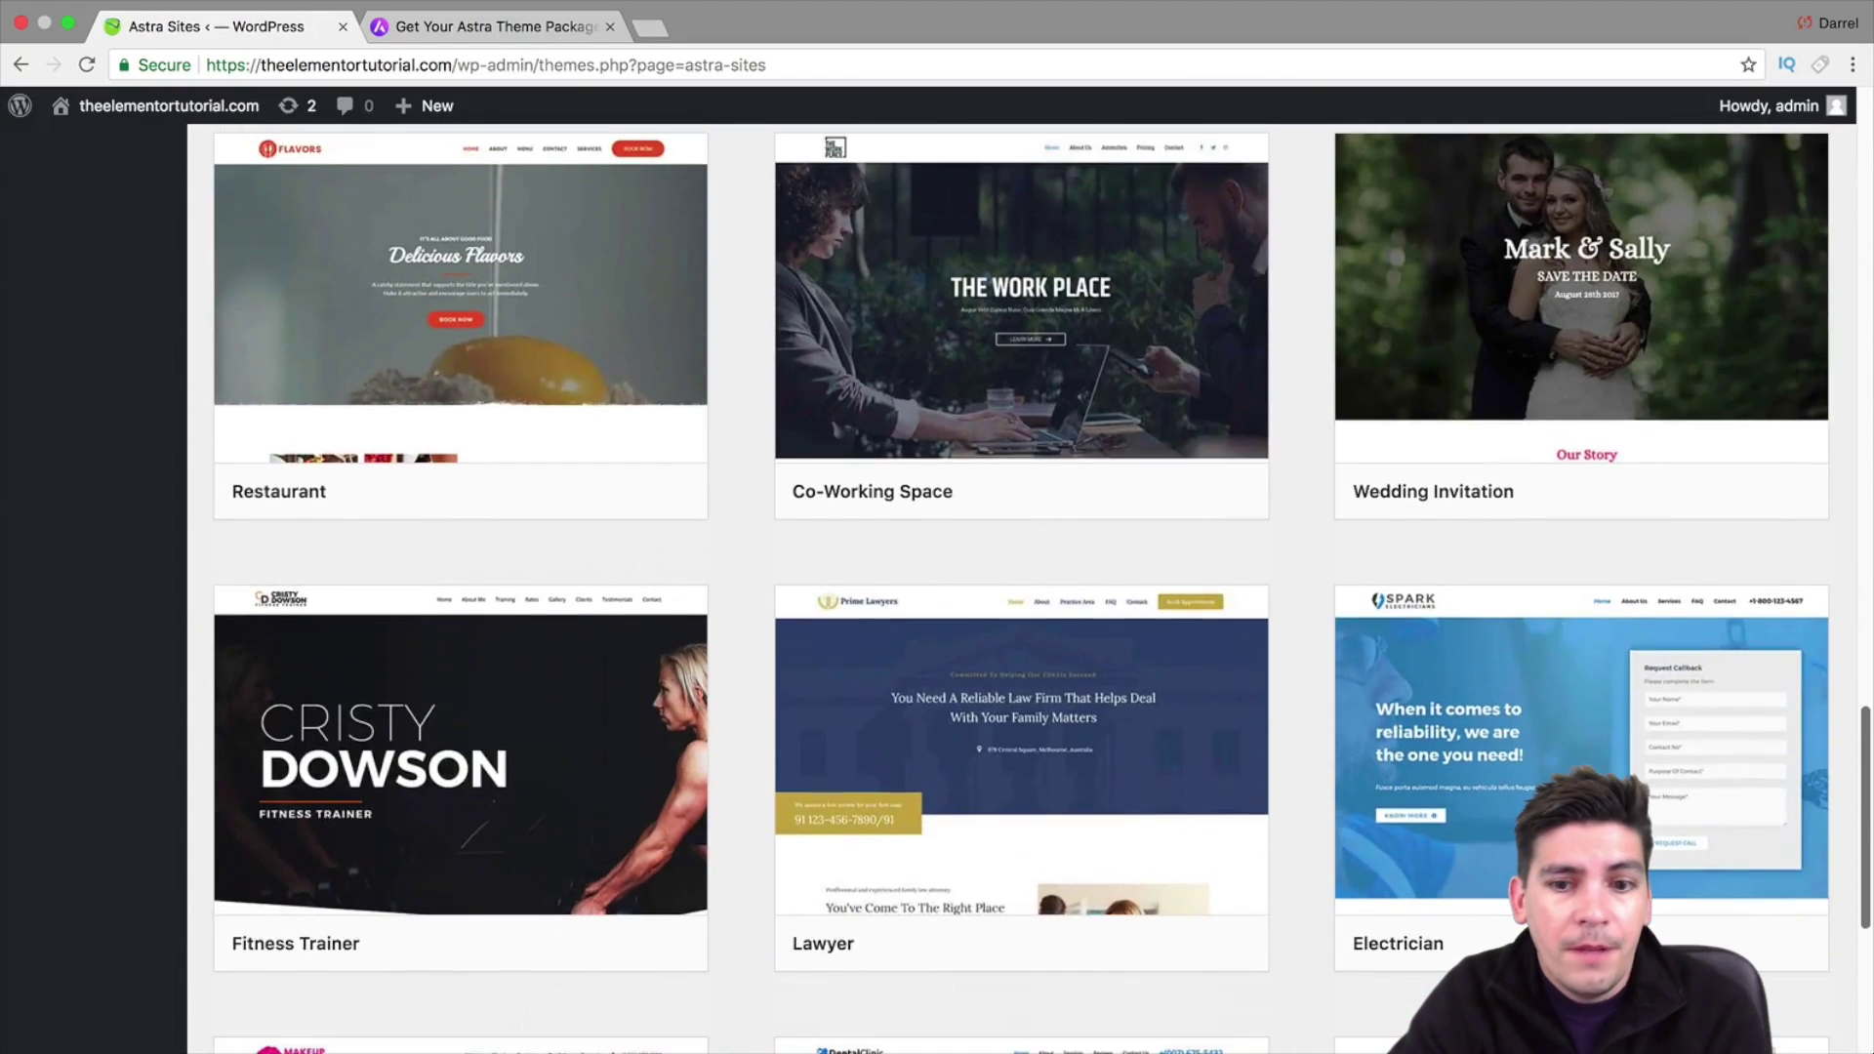
scroll(1870, 959, "down", 5)
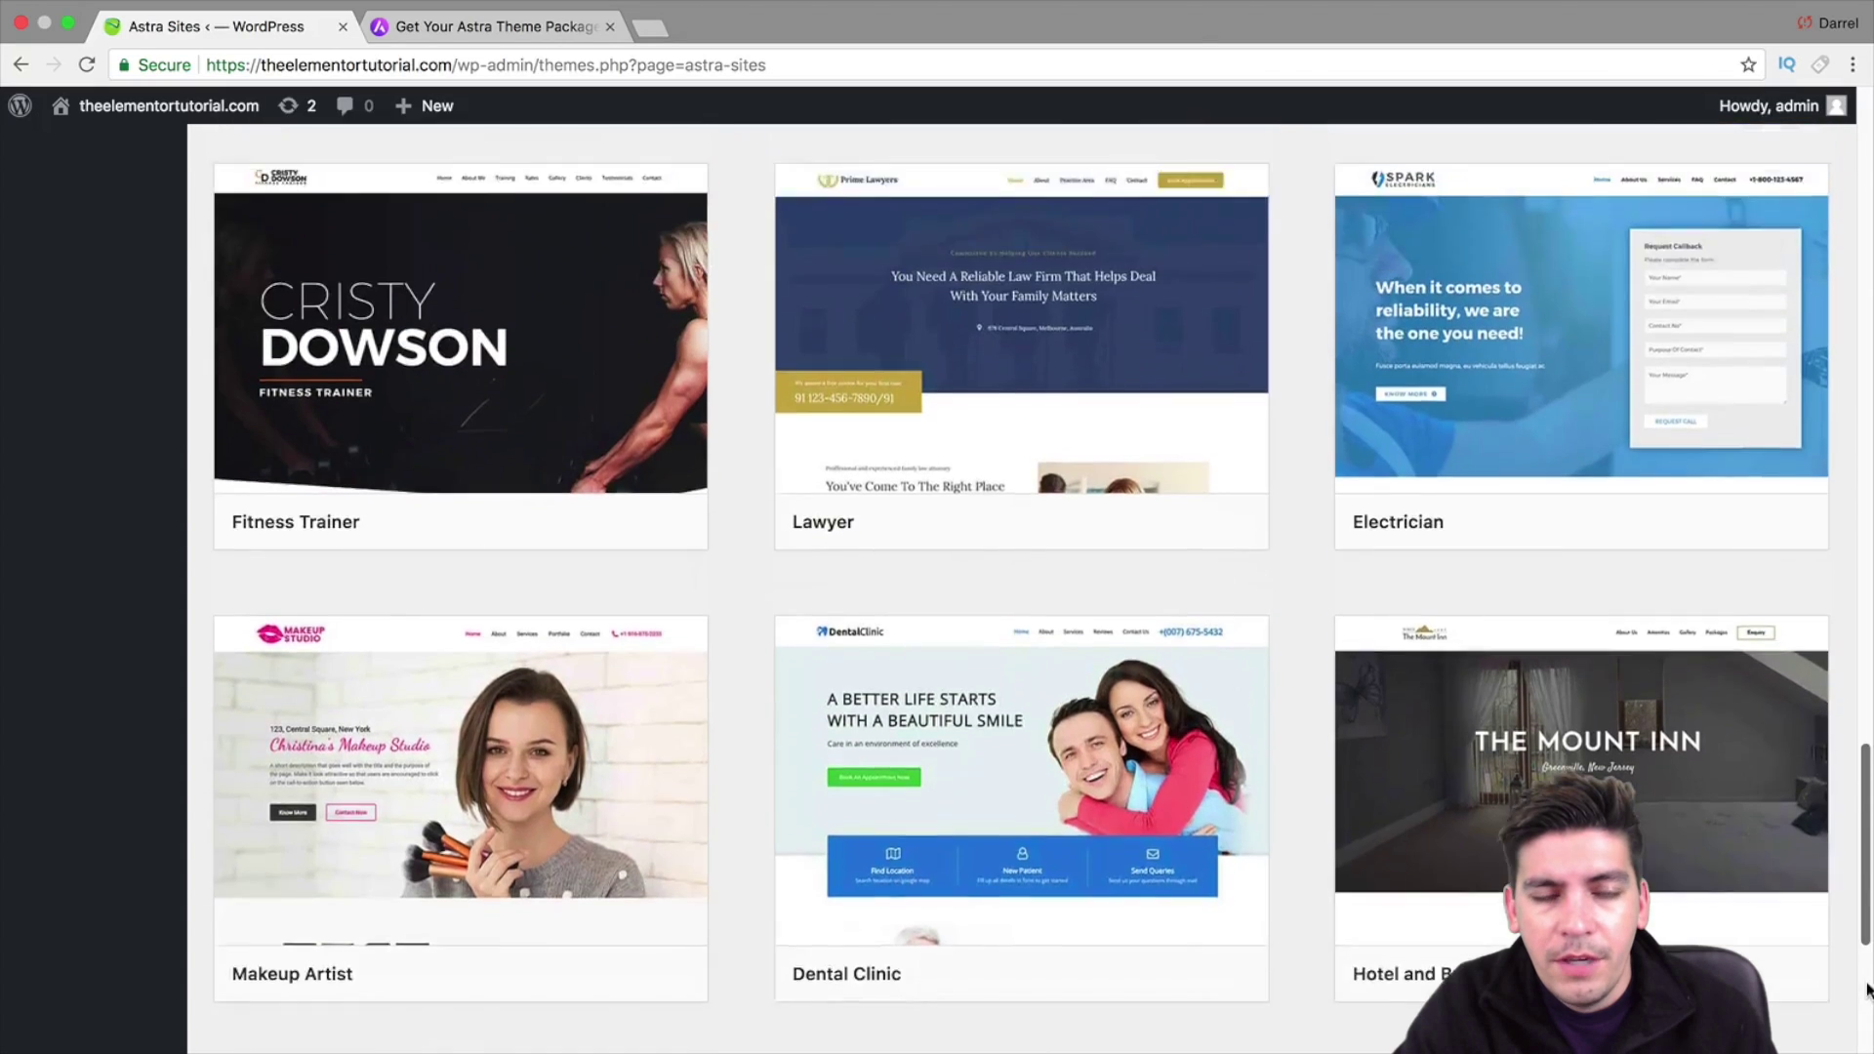
left_click_drag(1867, 989, 1870, 344)
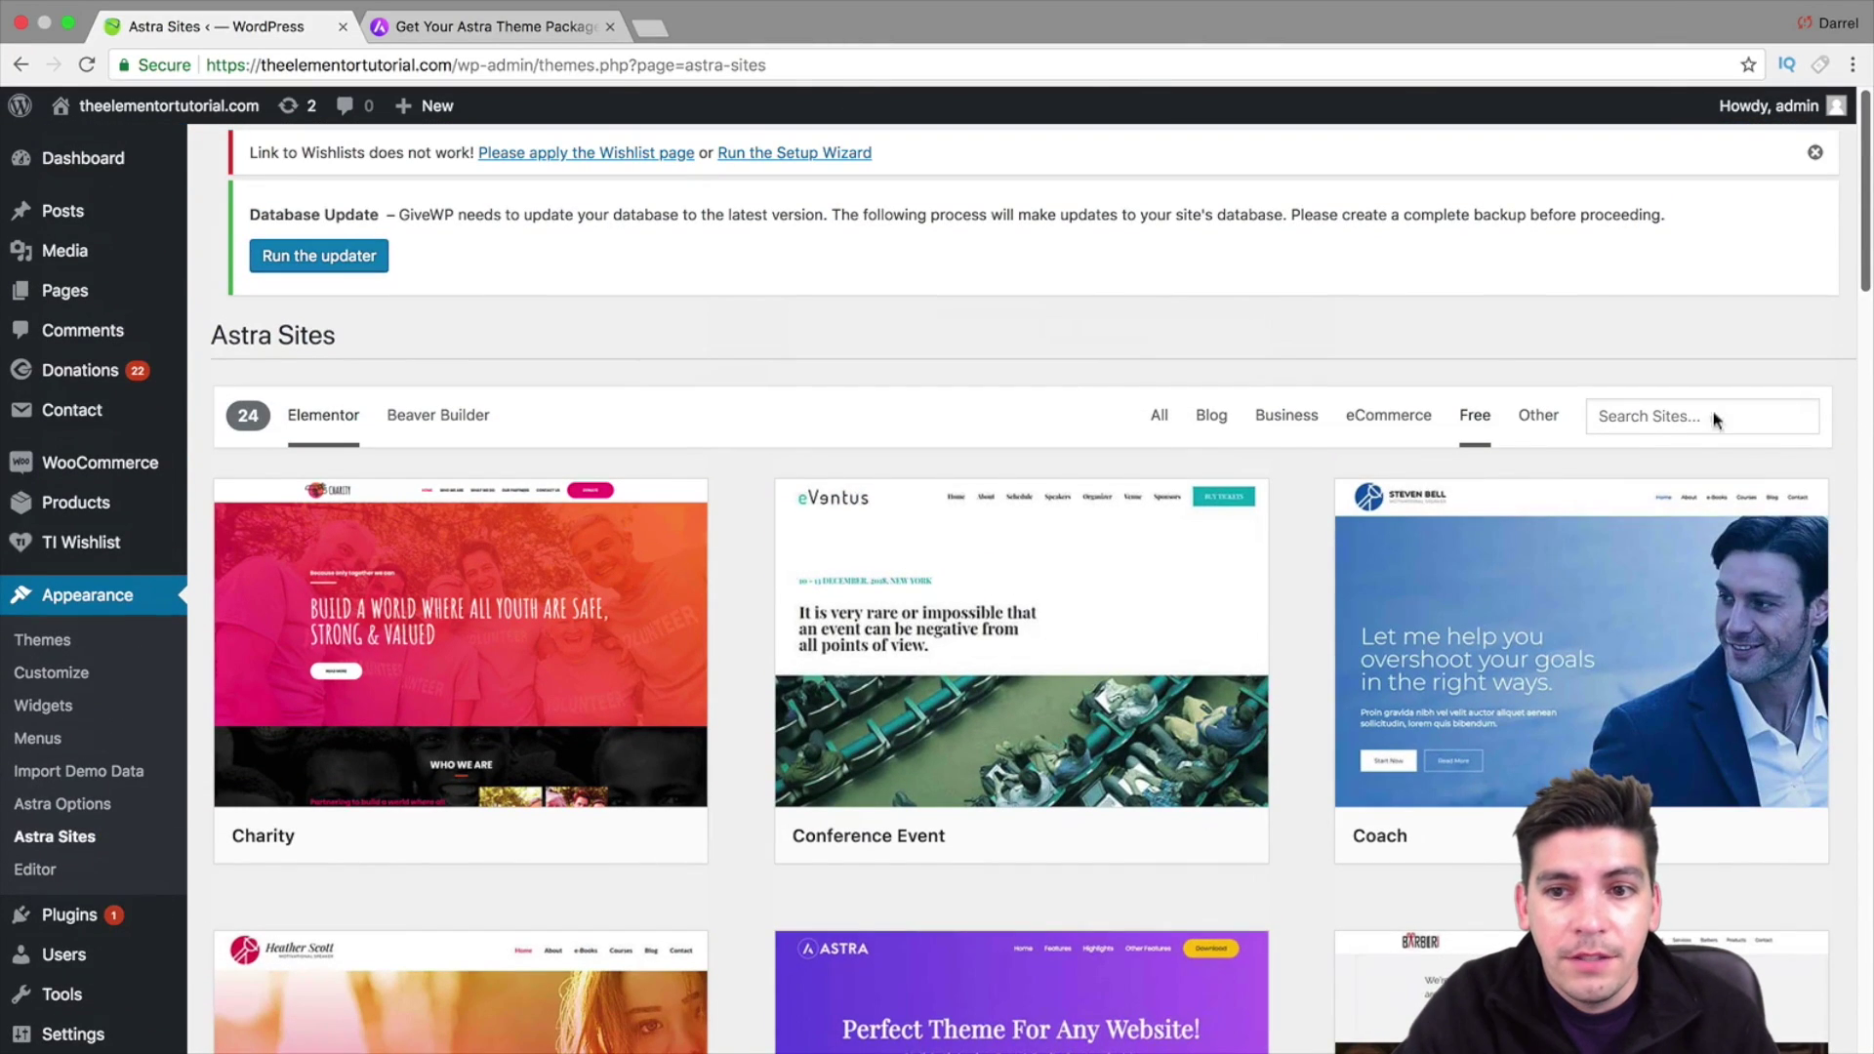
Show all Elementor starter templates and look through the Agency and free designs
left_click(1167, 418)
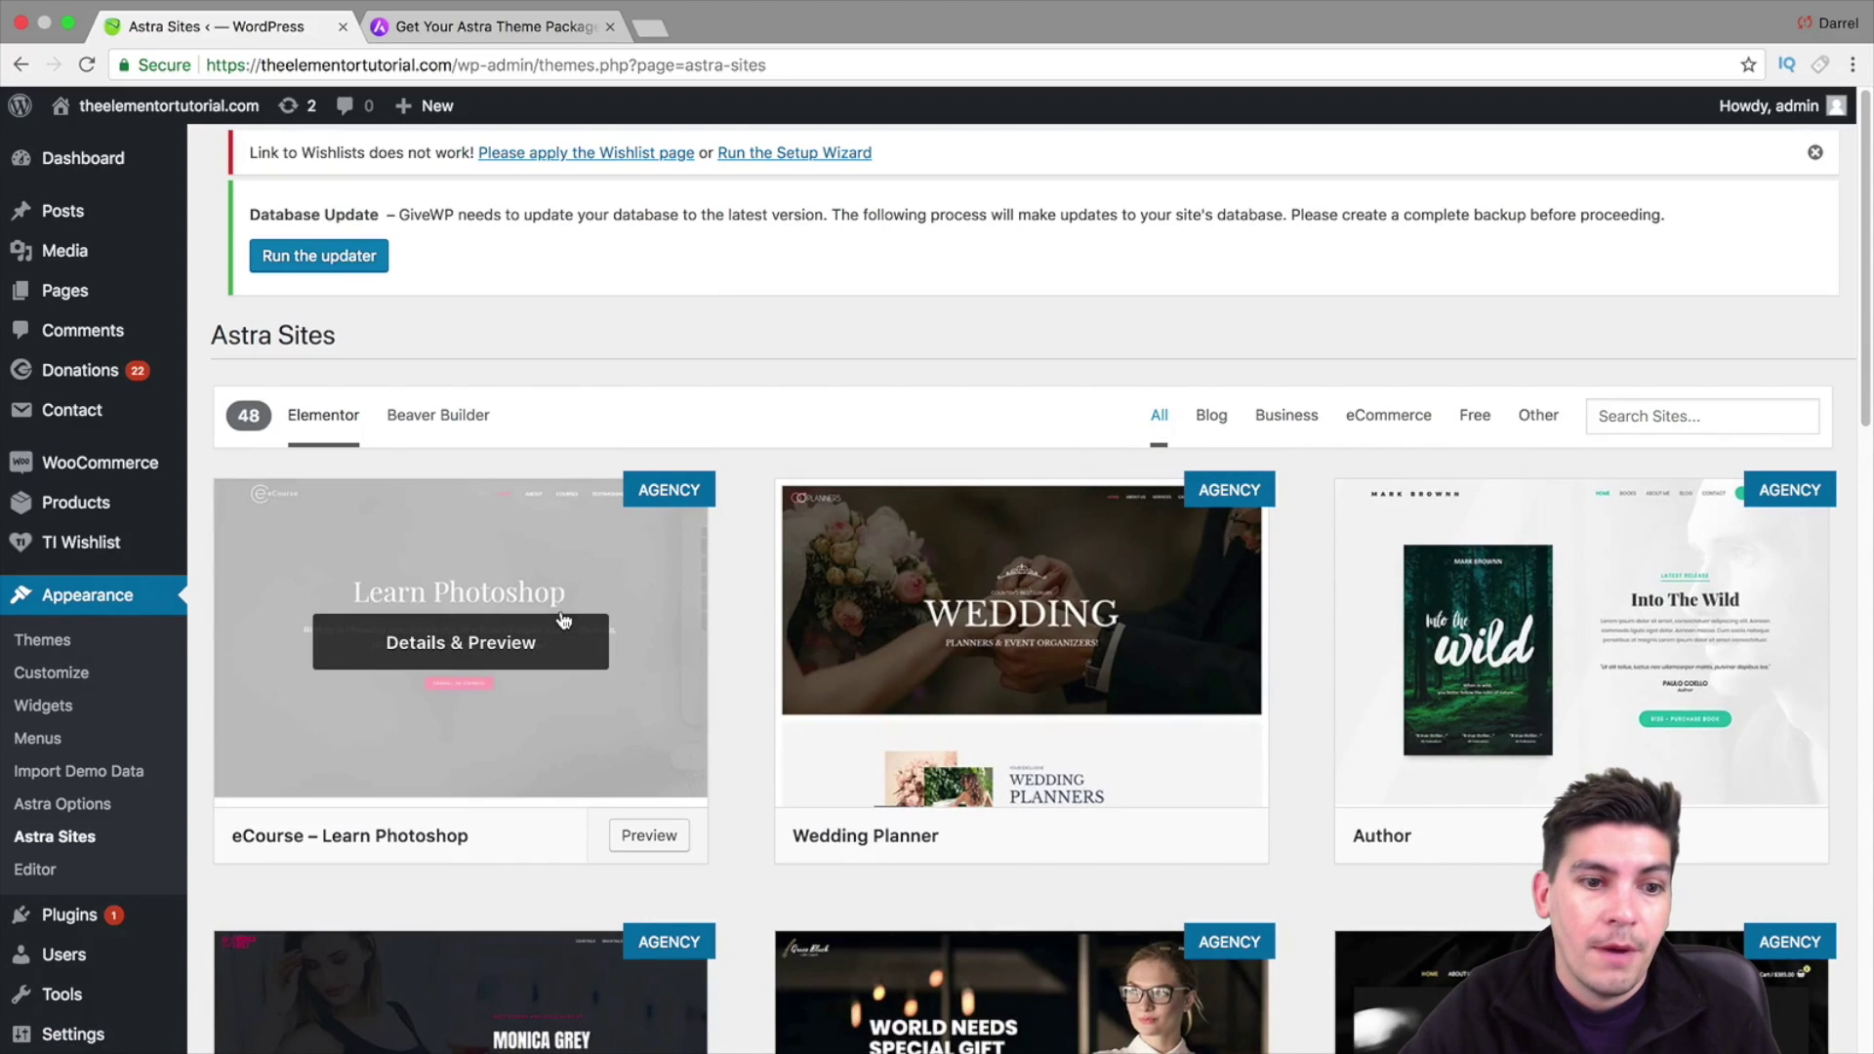
scroll(723, 595, "down", 10)
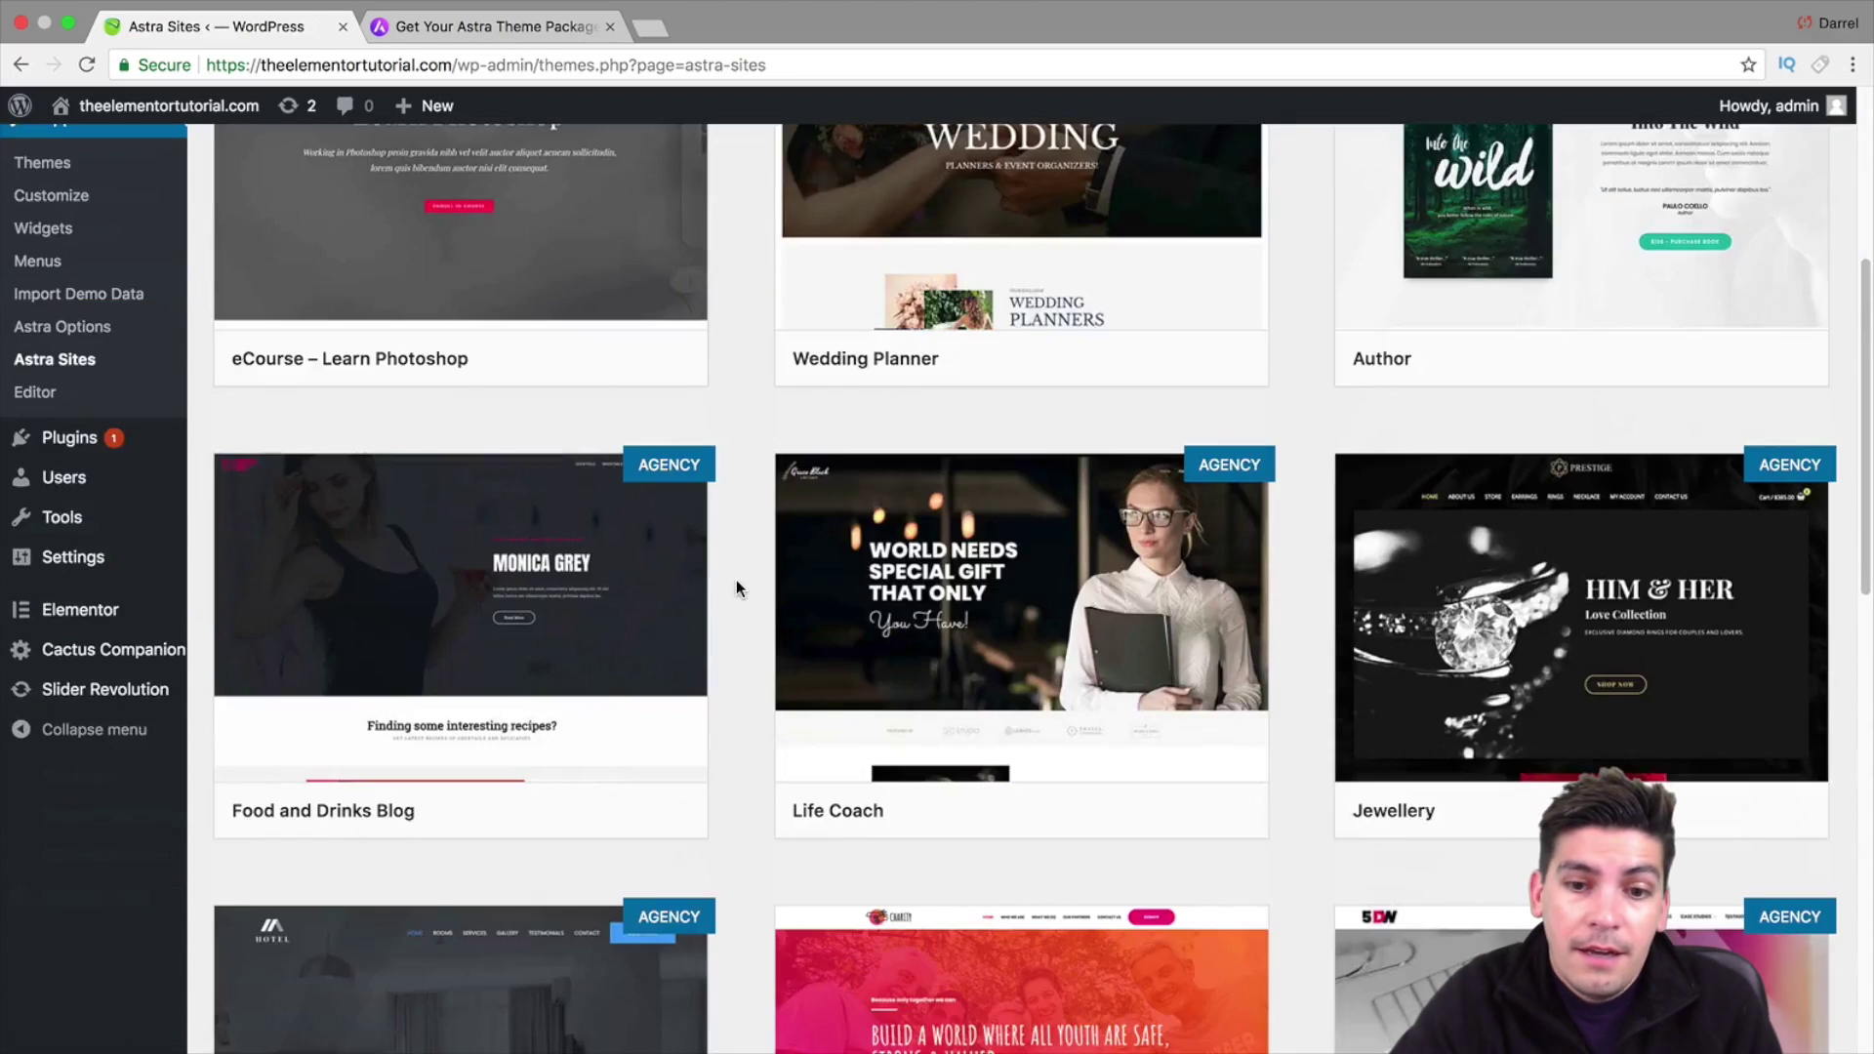
scroll(735, 585, "down", 6)
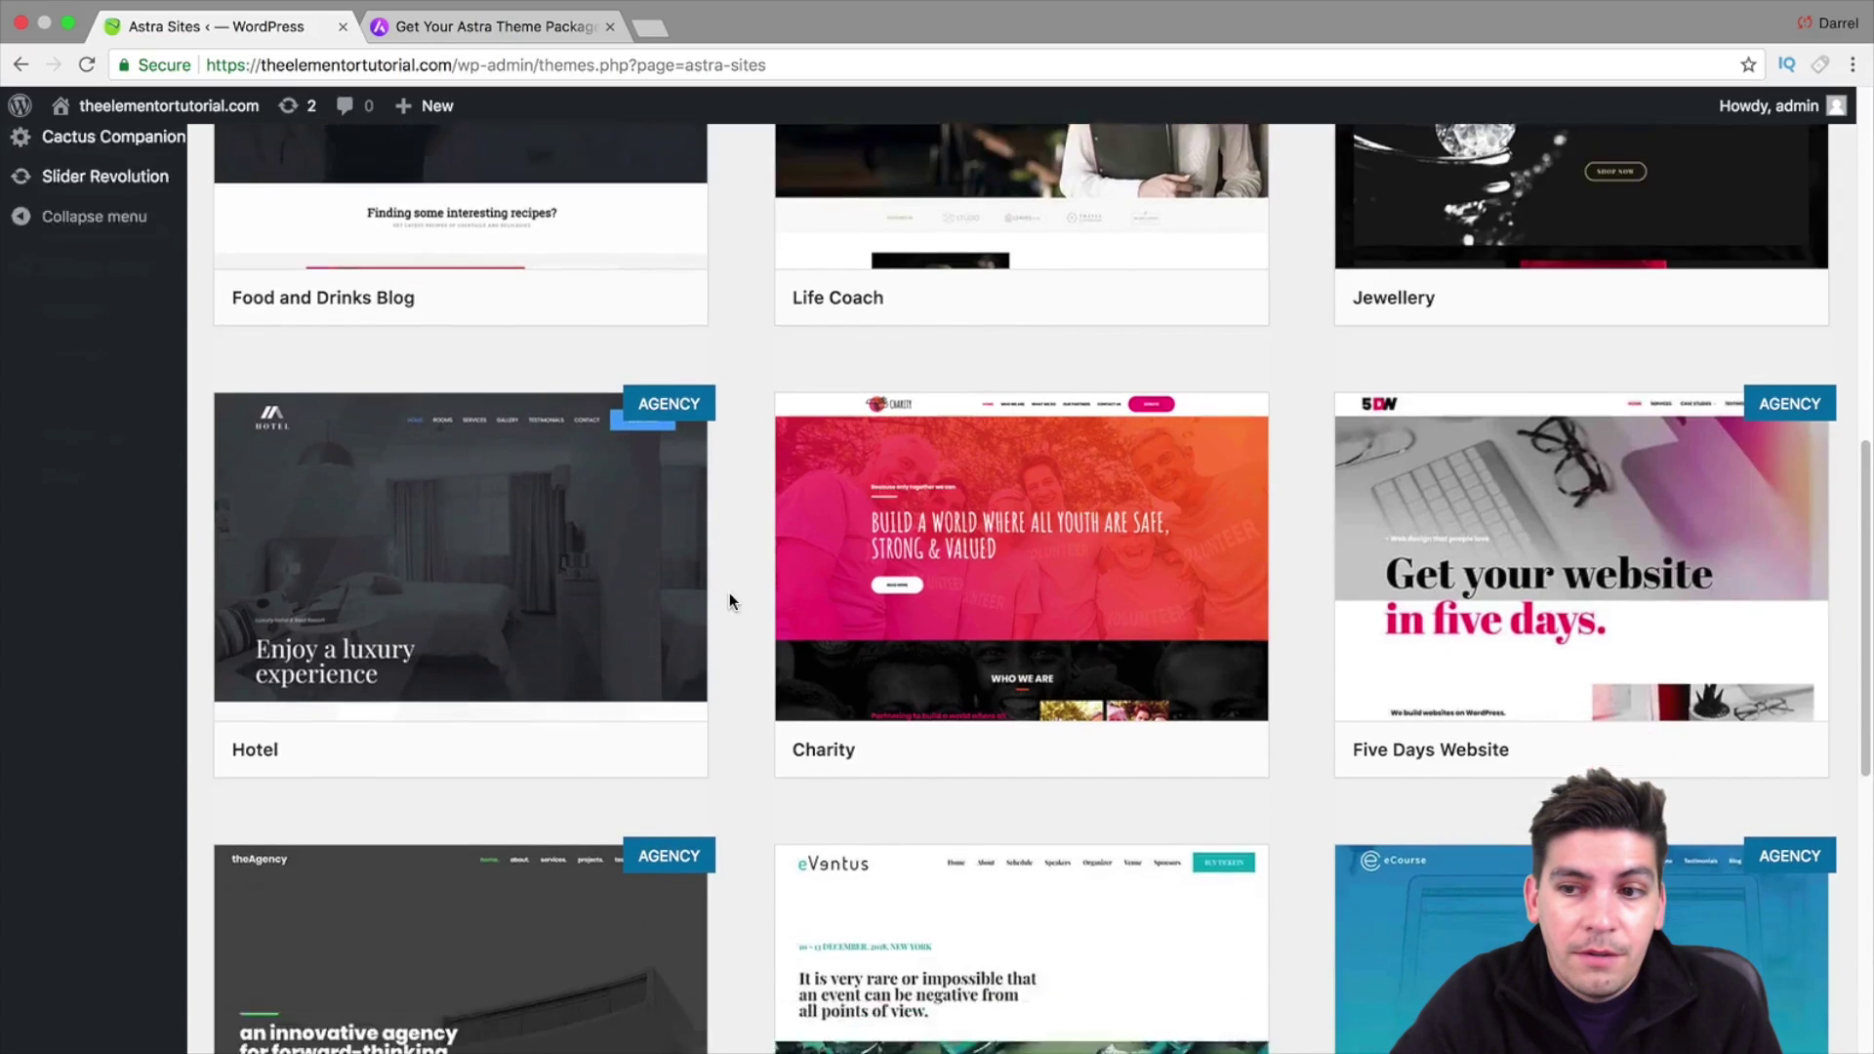
scroll(724, 606, "down", 4)
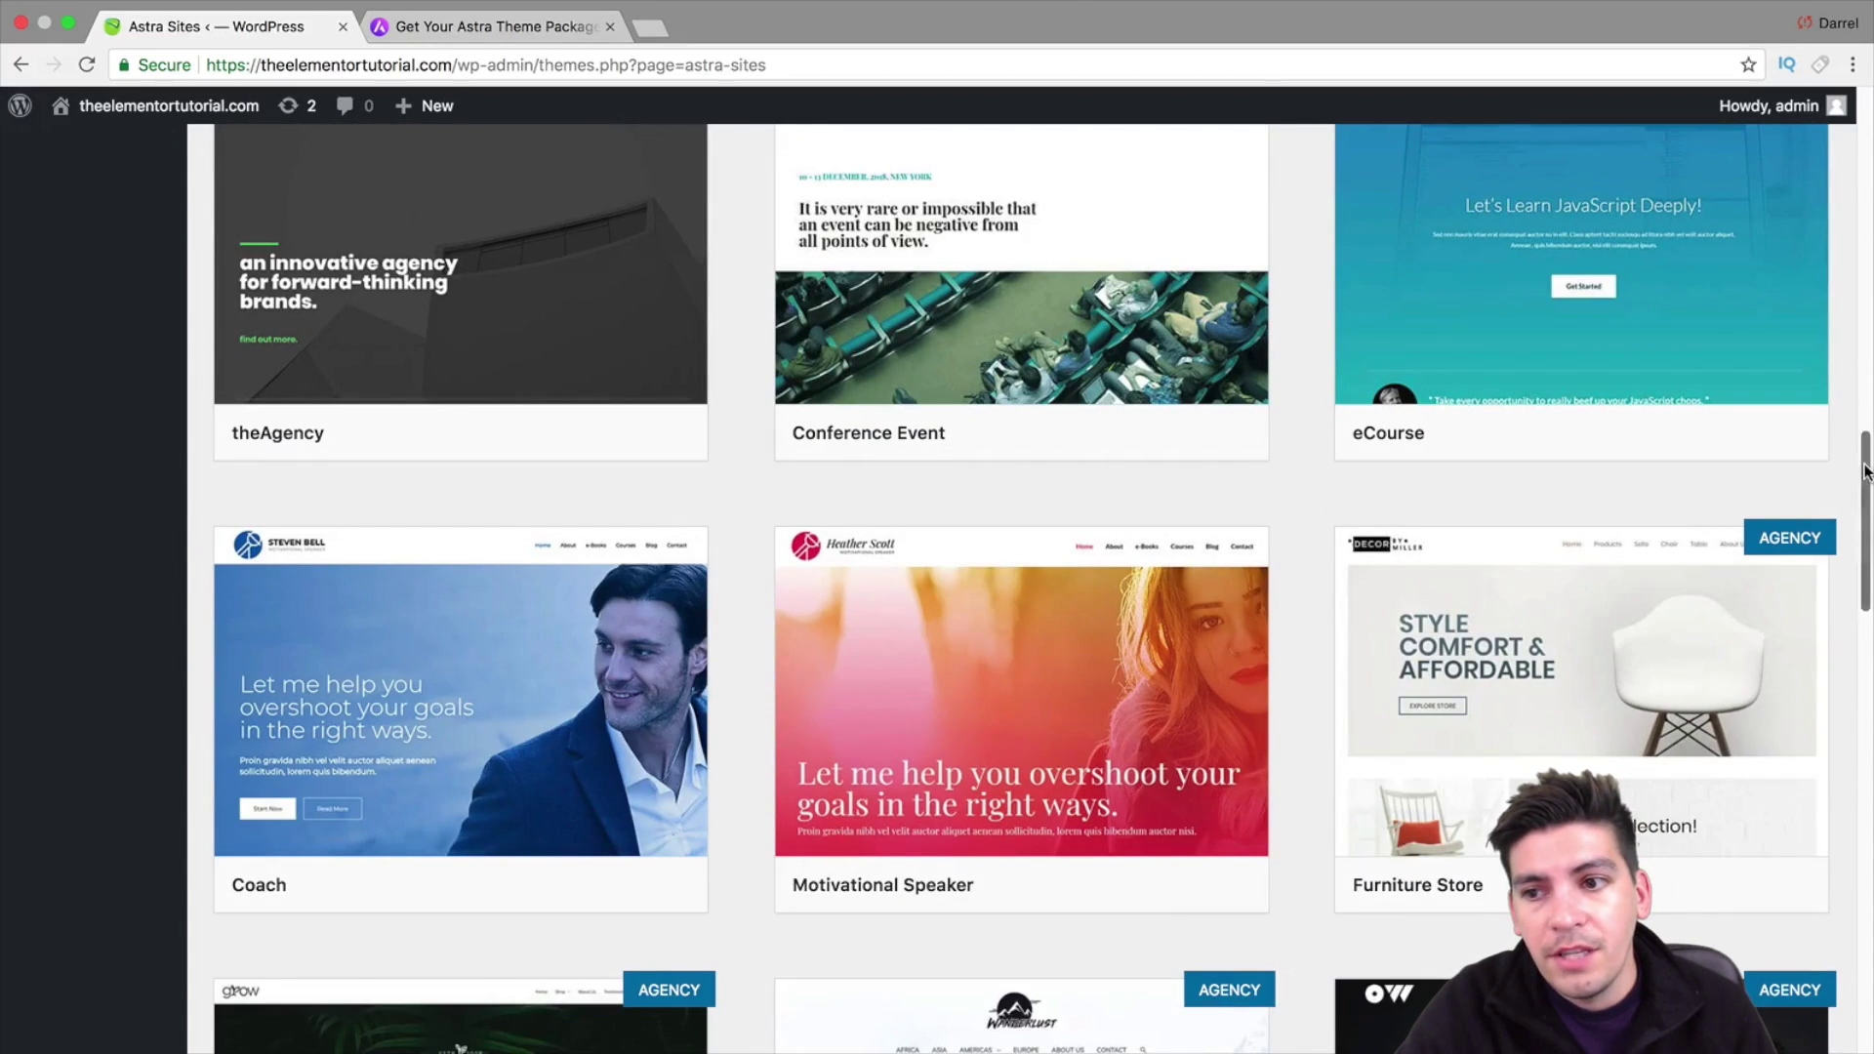
scroll(32, 574, "up", 20)
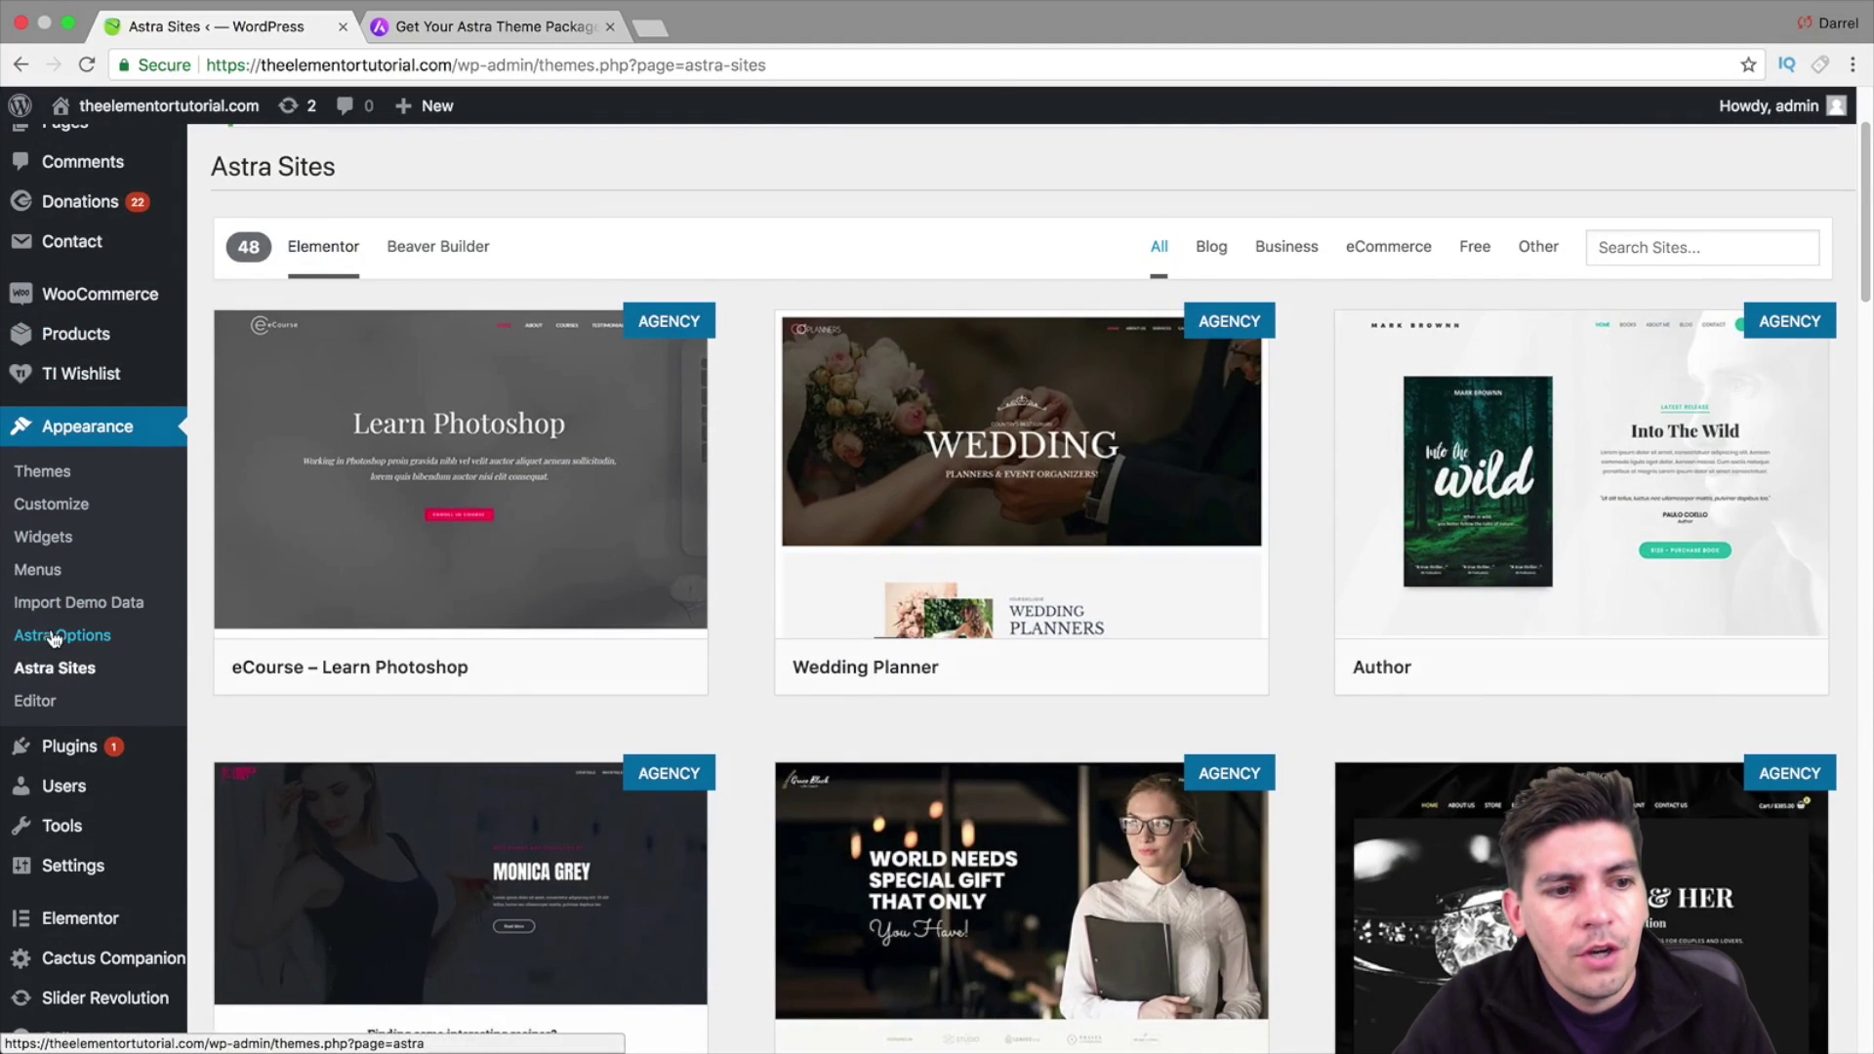
Open Astra Options, and compare the Astra Theme, Astra Pro and Agency Bundle plans on the Astra pricing page
left_click(60, 634)
left_click(445, 29)
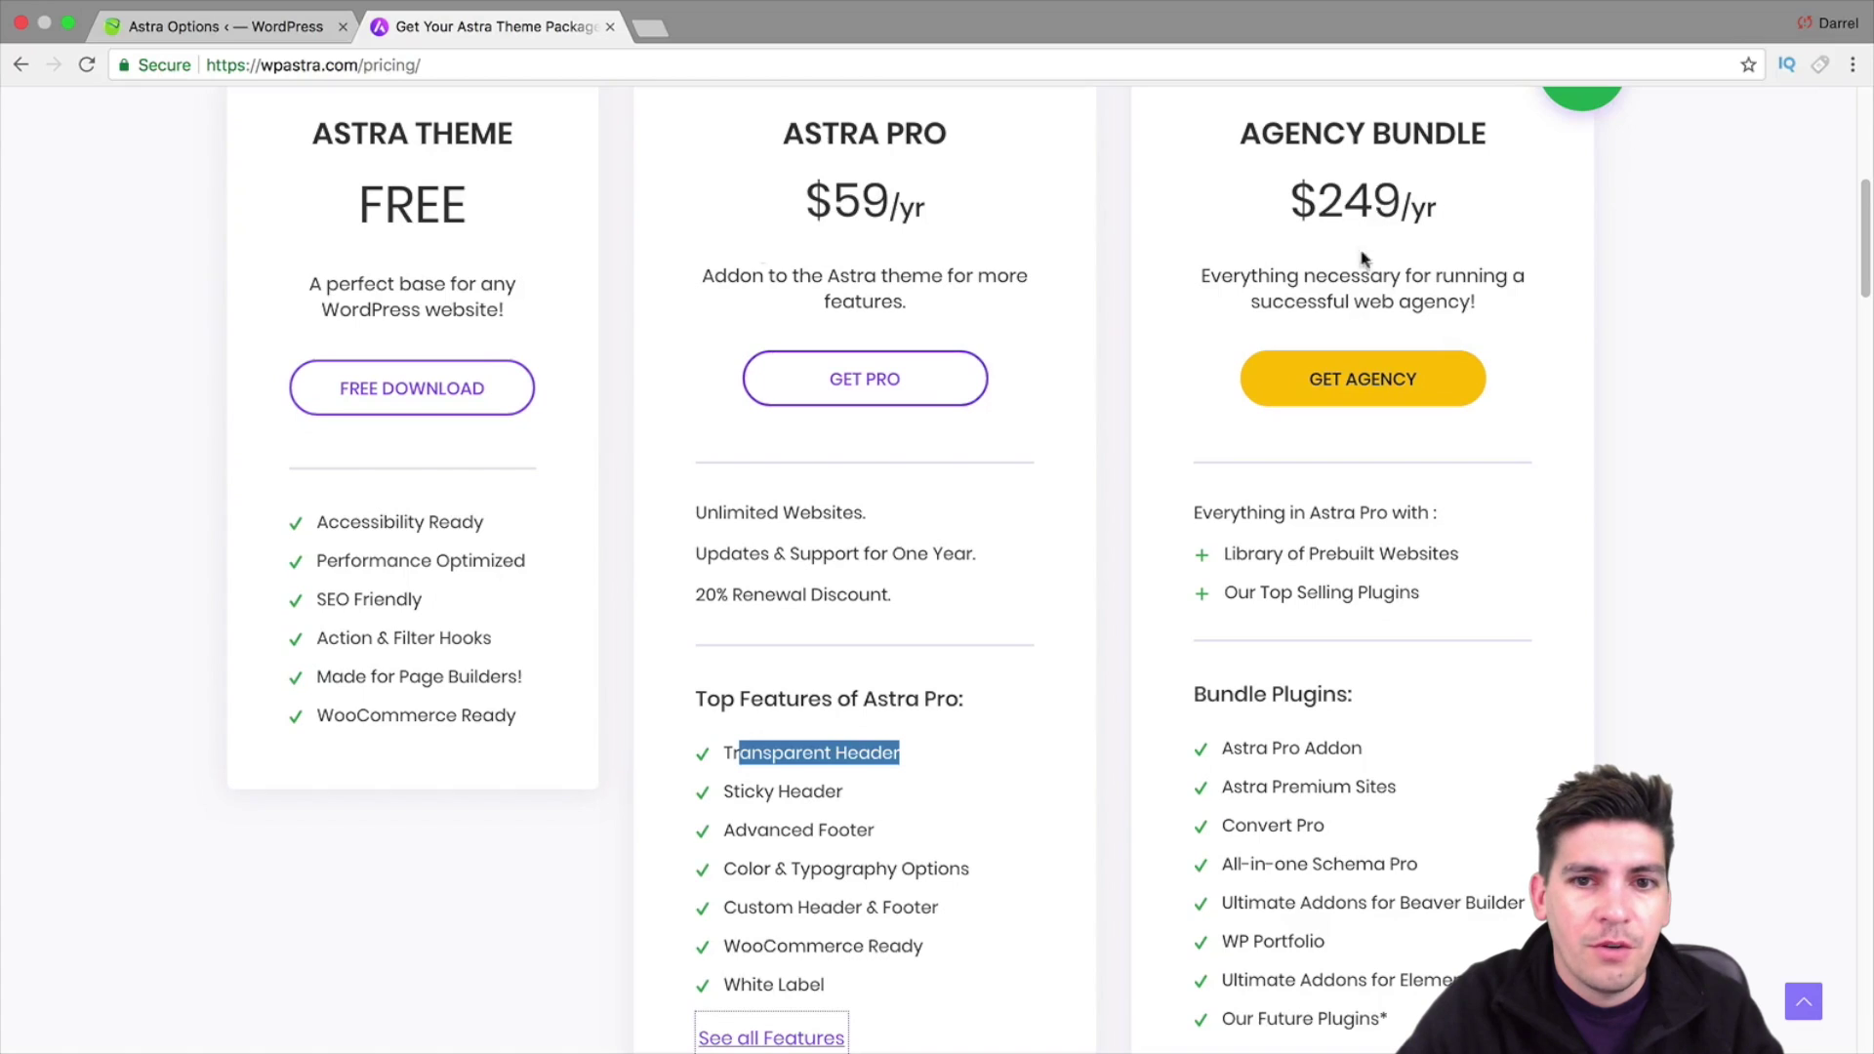
left_click_drag(1868, 250, 1870, 239)
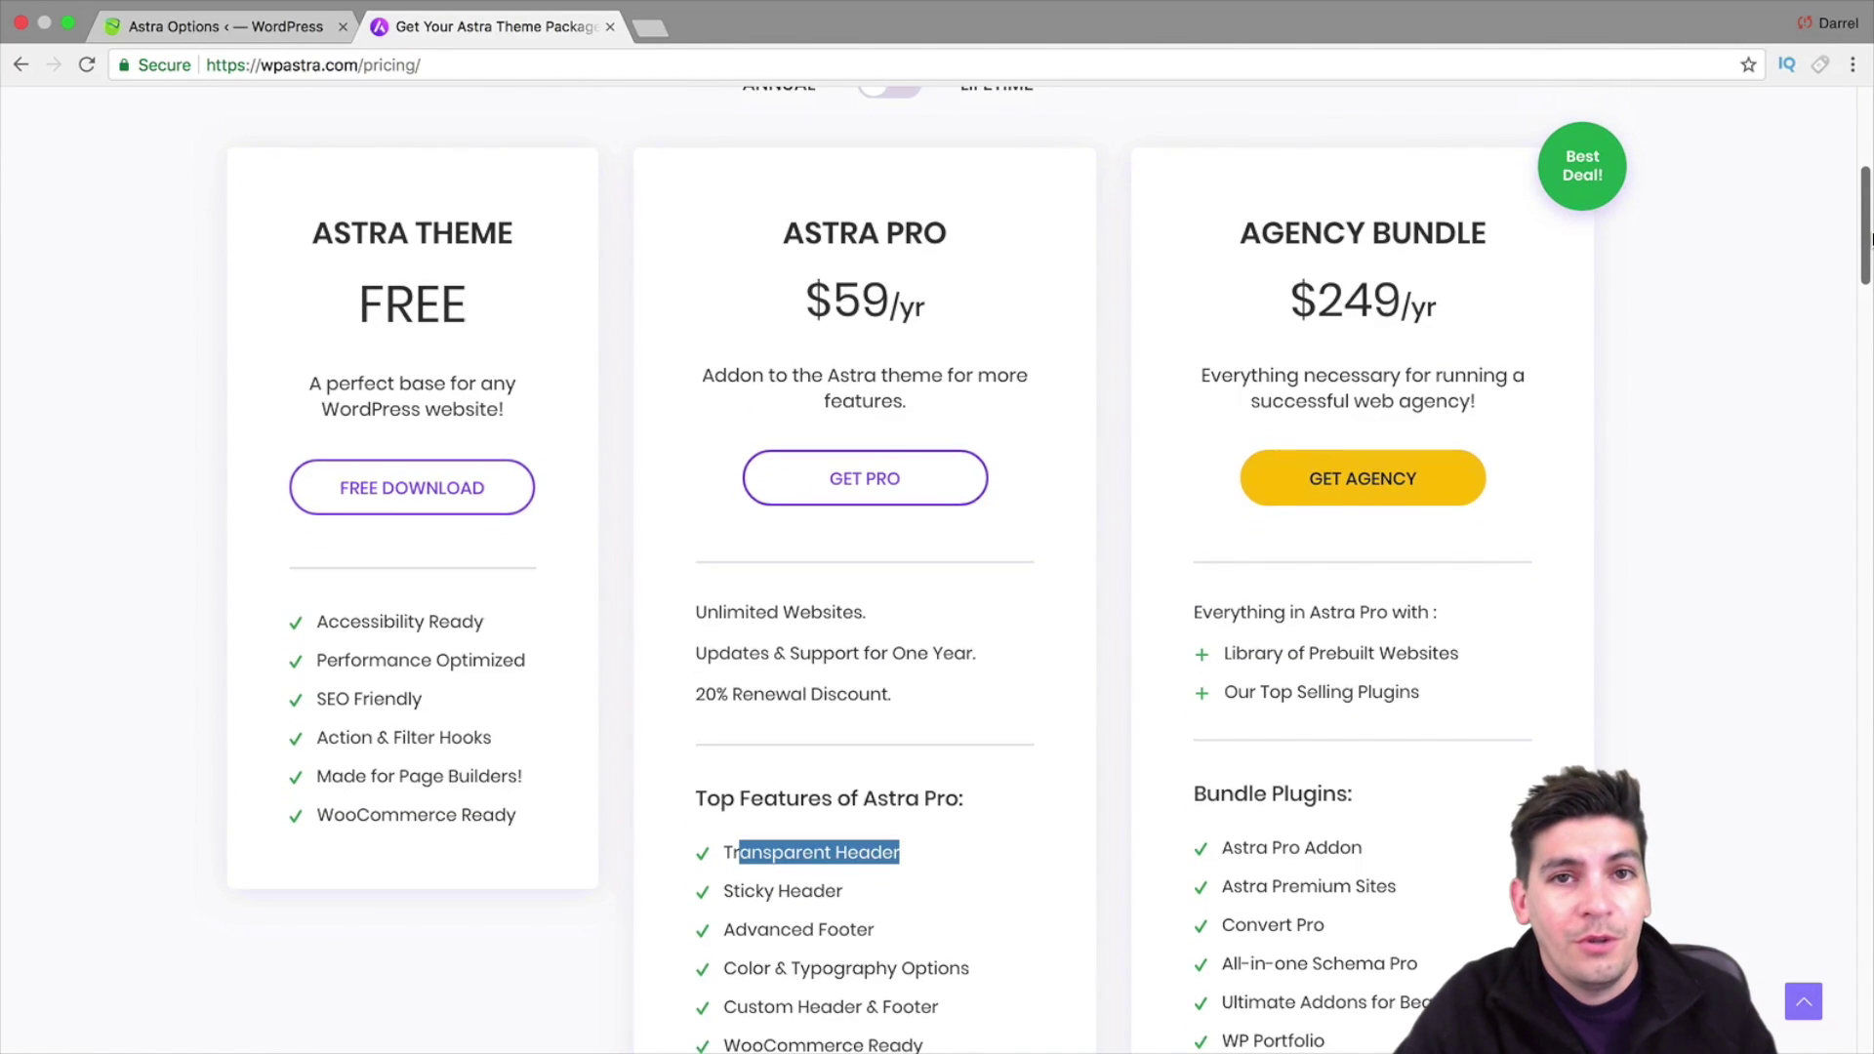
mouse_move(1870, 239)
left_mouse_down()
mouse_move(1870, 869)
mouse_move(1870, 270)
left_mouse_up()
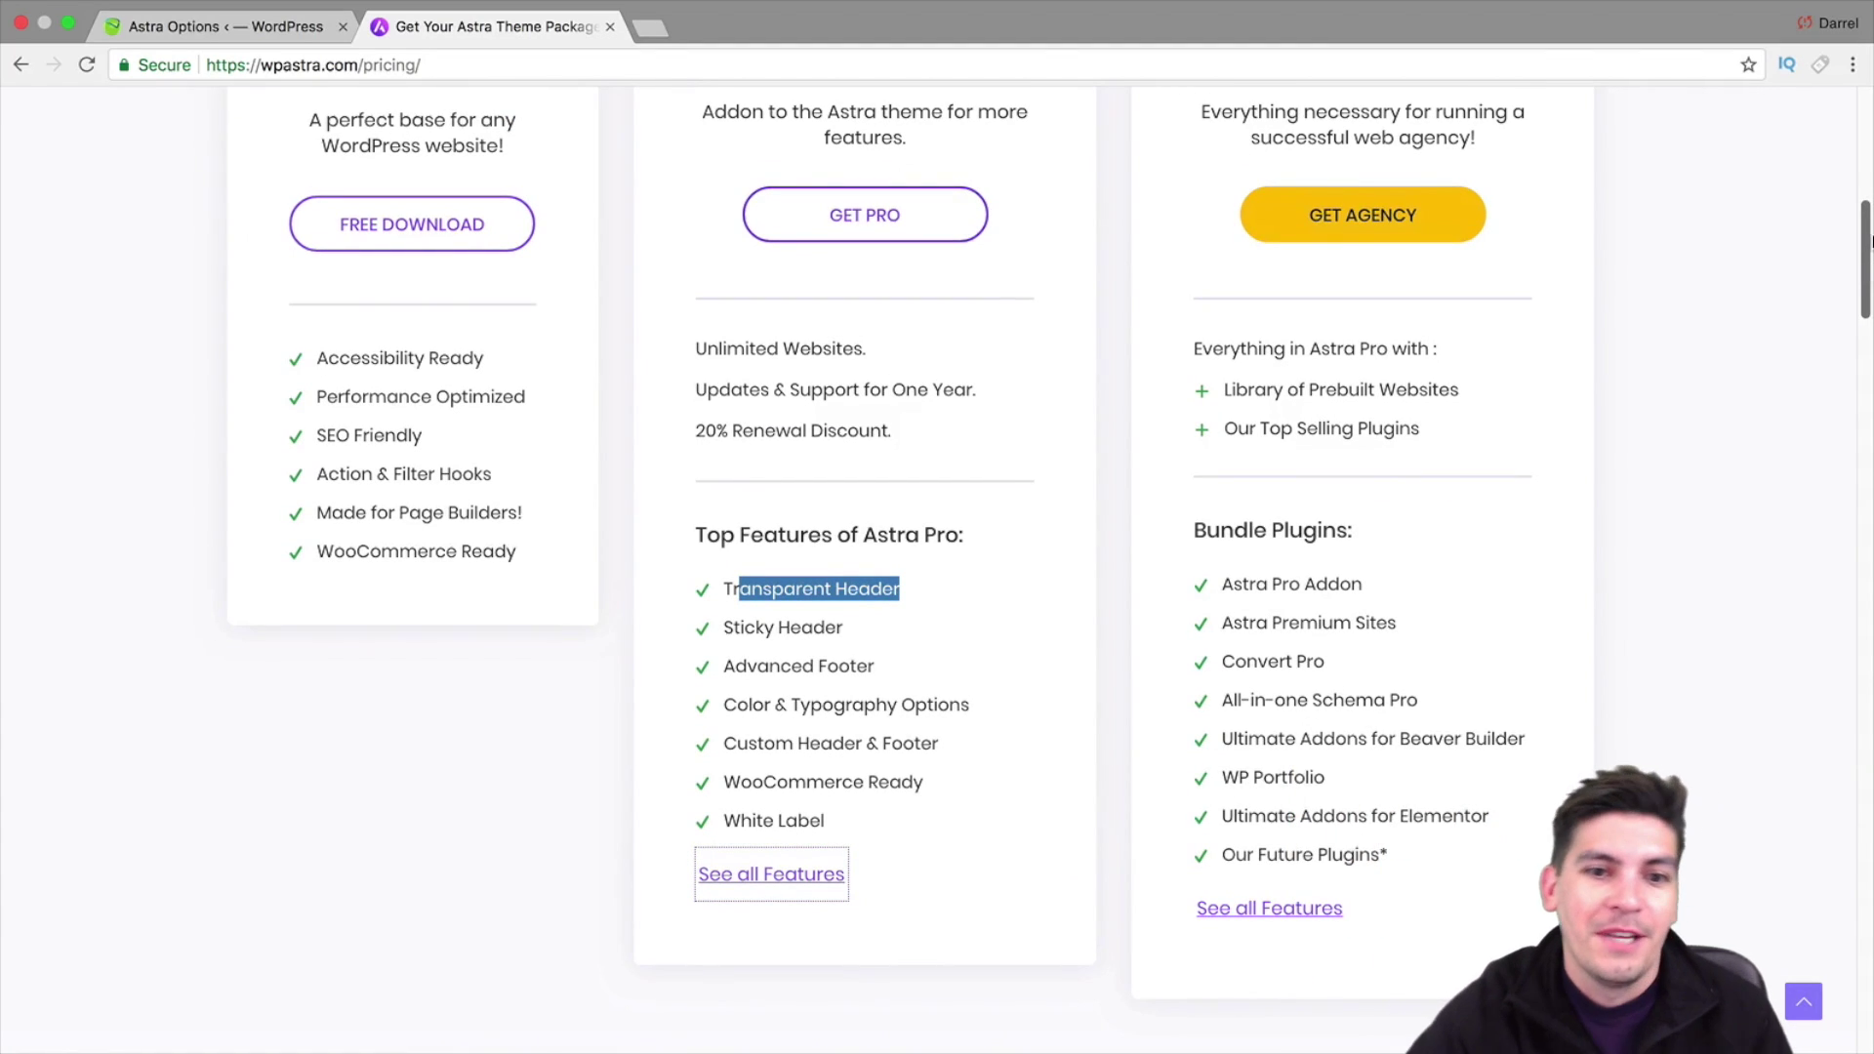
scroll(849, 522, "up", 3)
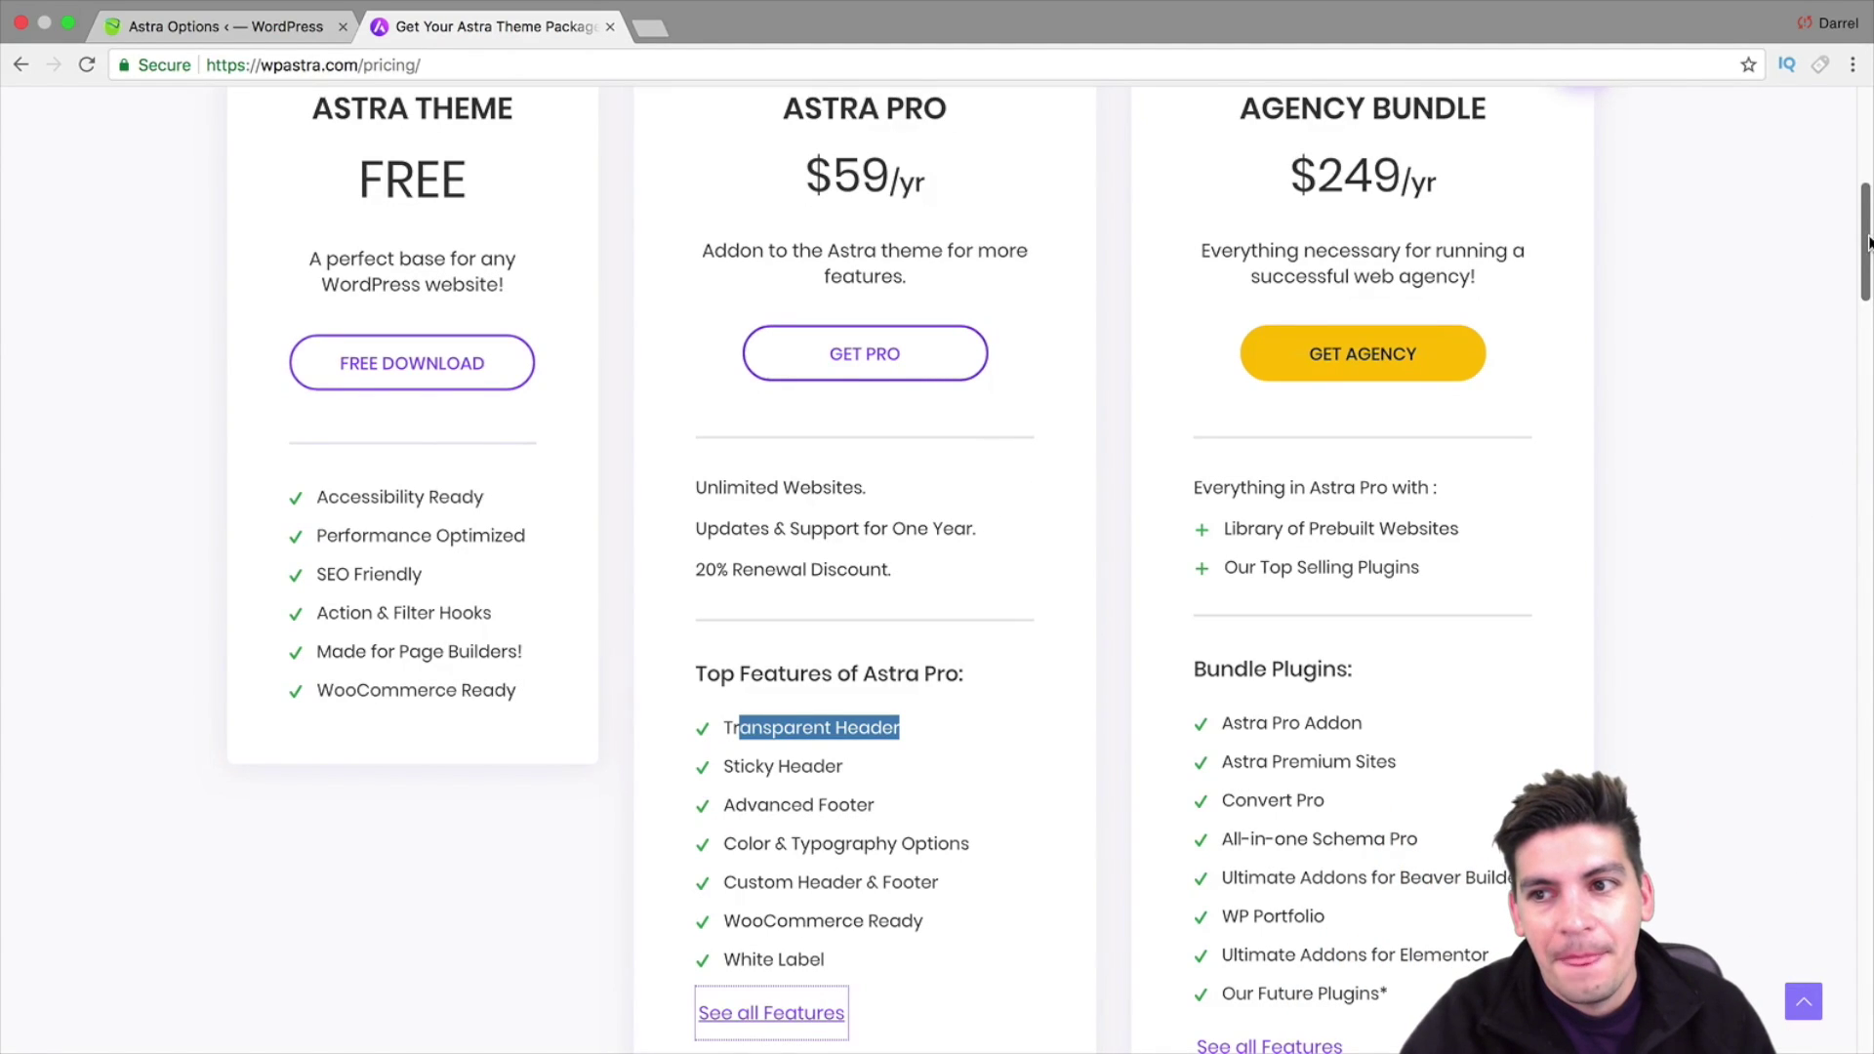
scroll(1867, 241, "down", 3)
left_click(955, 691)
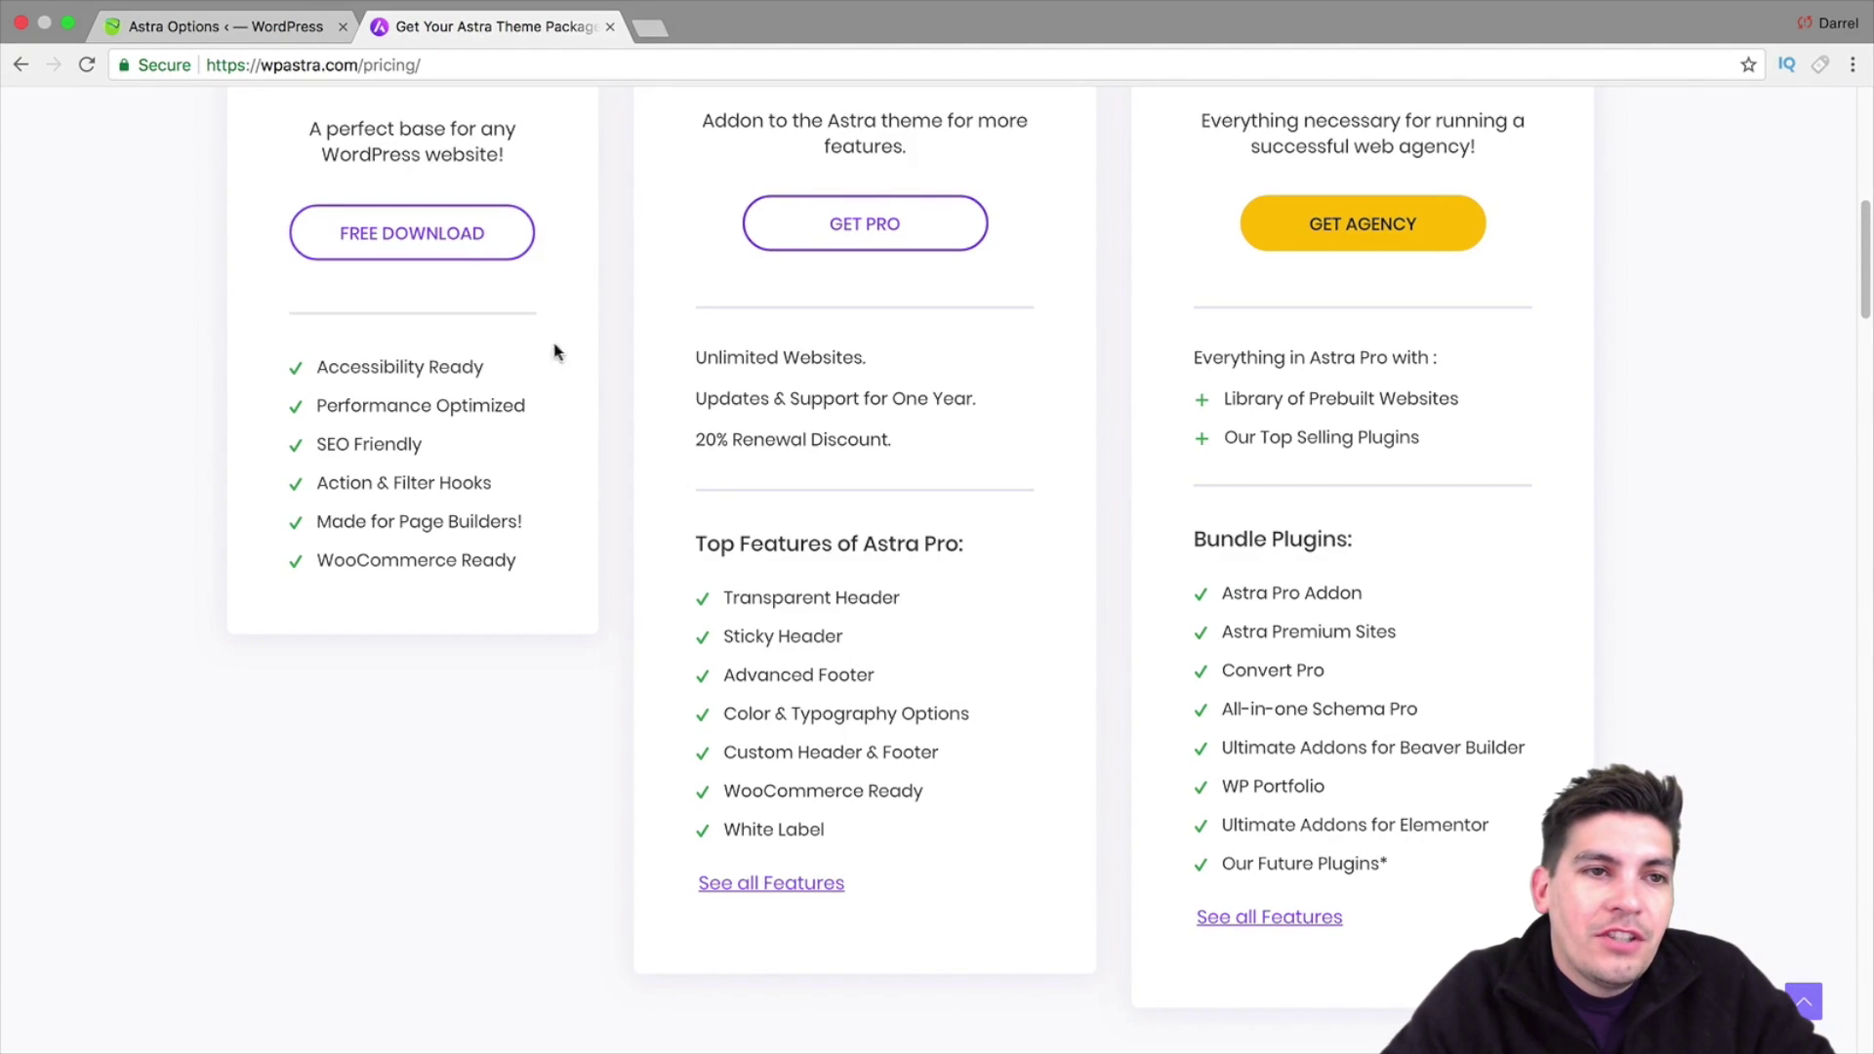
Examine the list of additional options available with Astra Pro on the site's Astra Options page
left_click(246, 31)
scroll(352, 419, "down", 6)
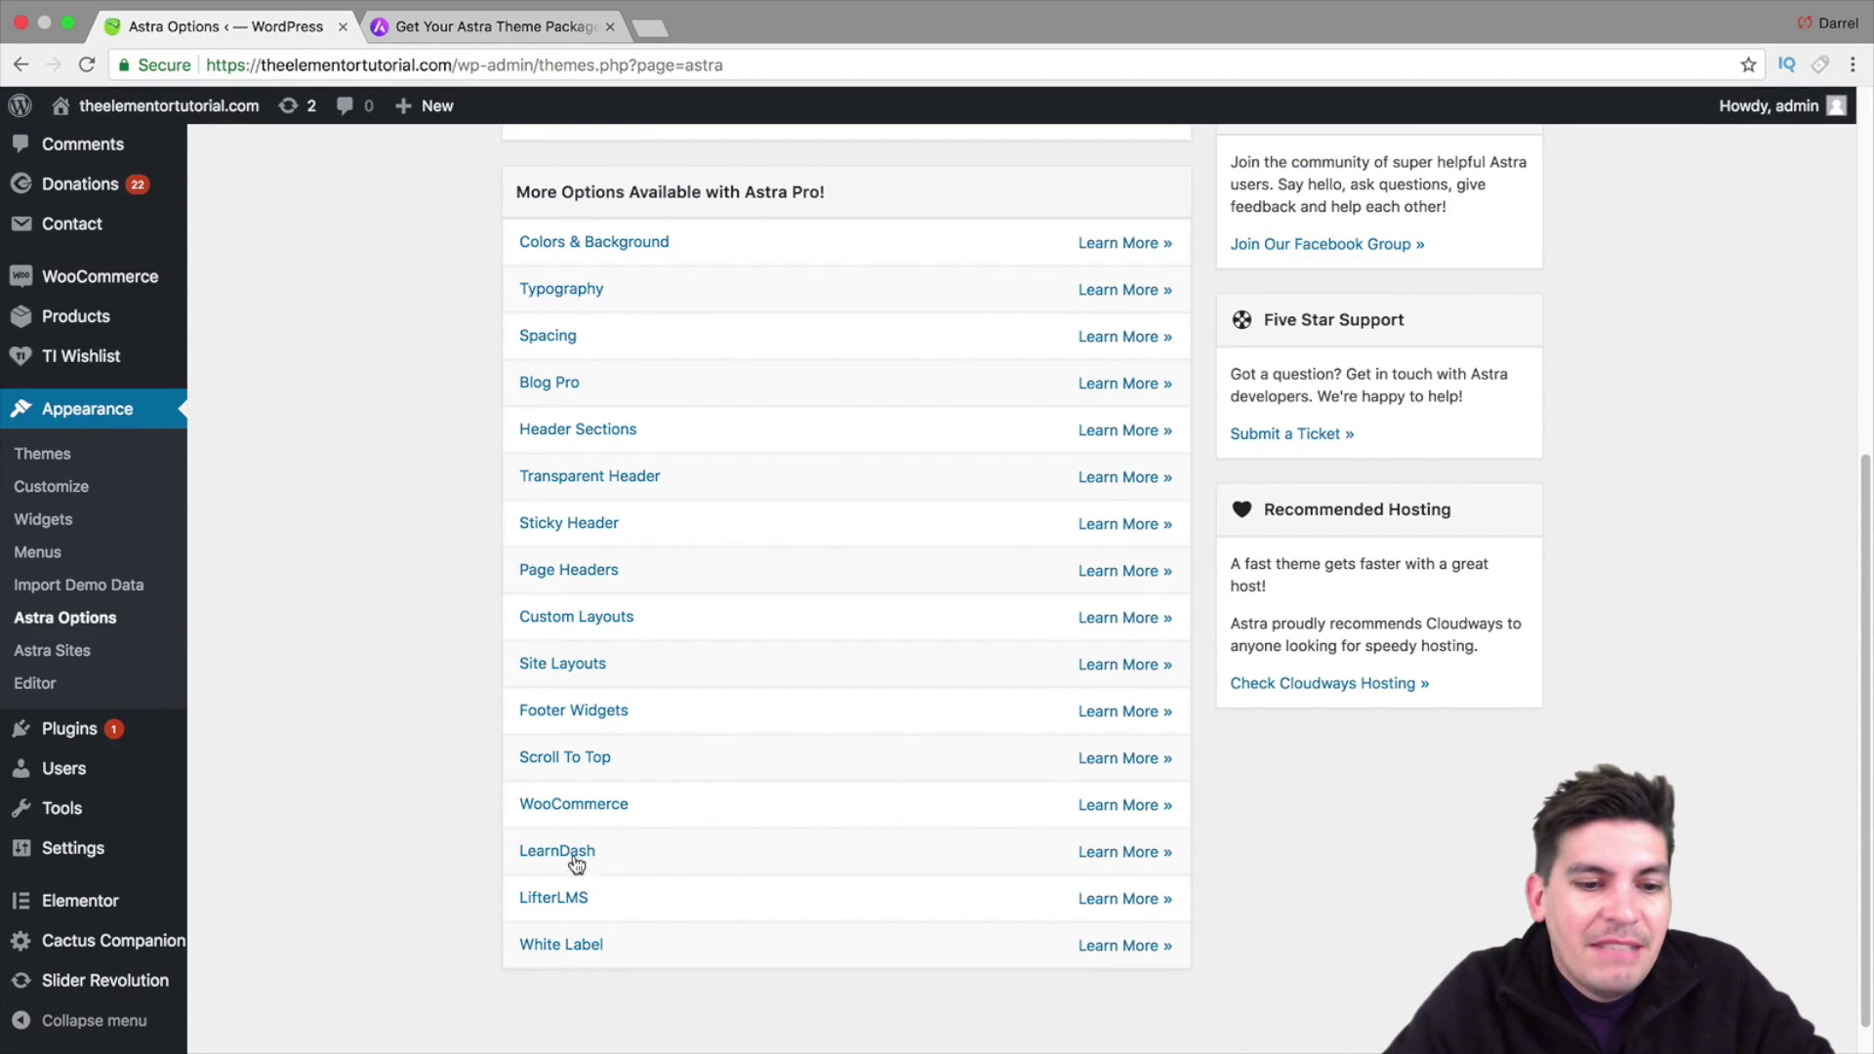
left_click(513, 13)
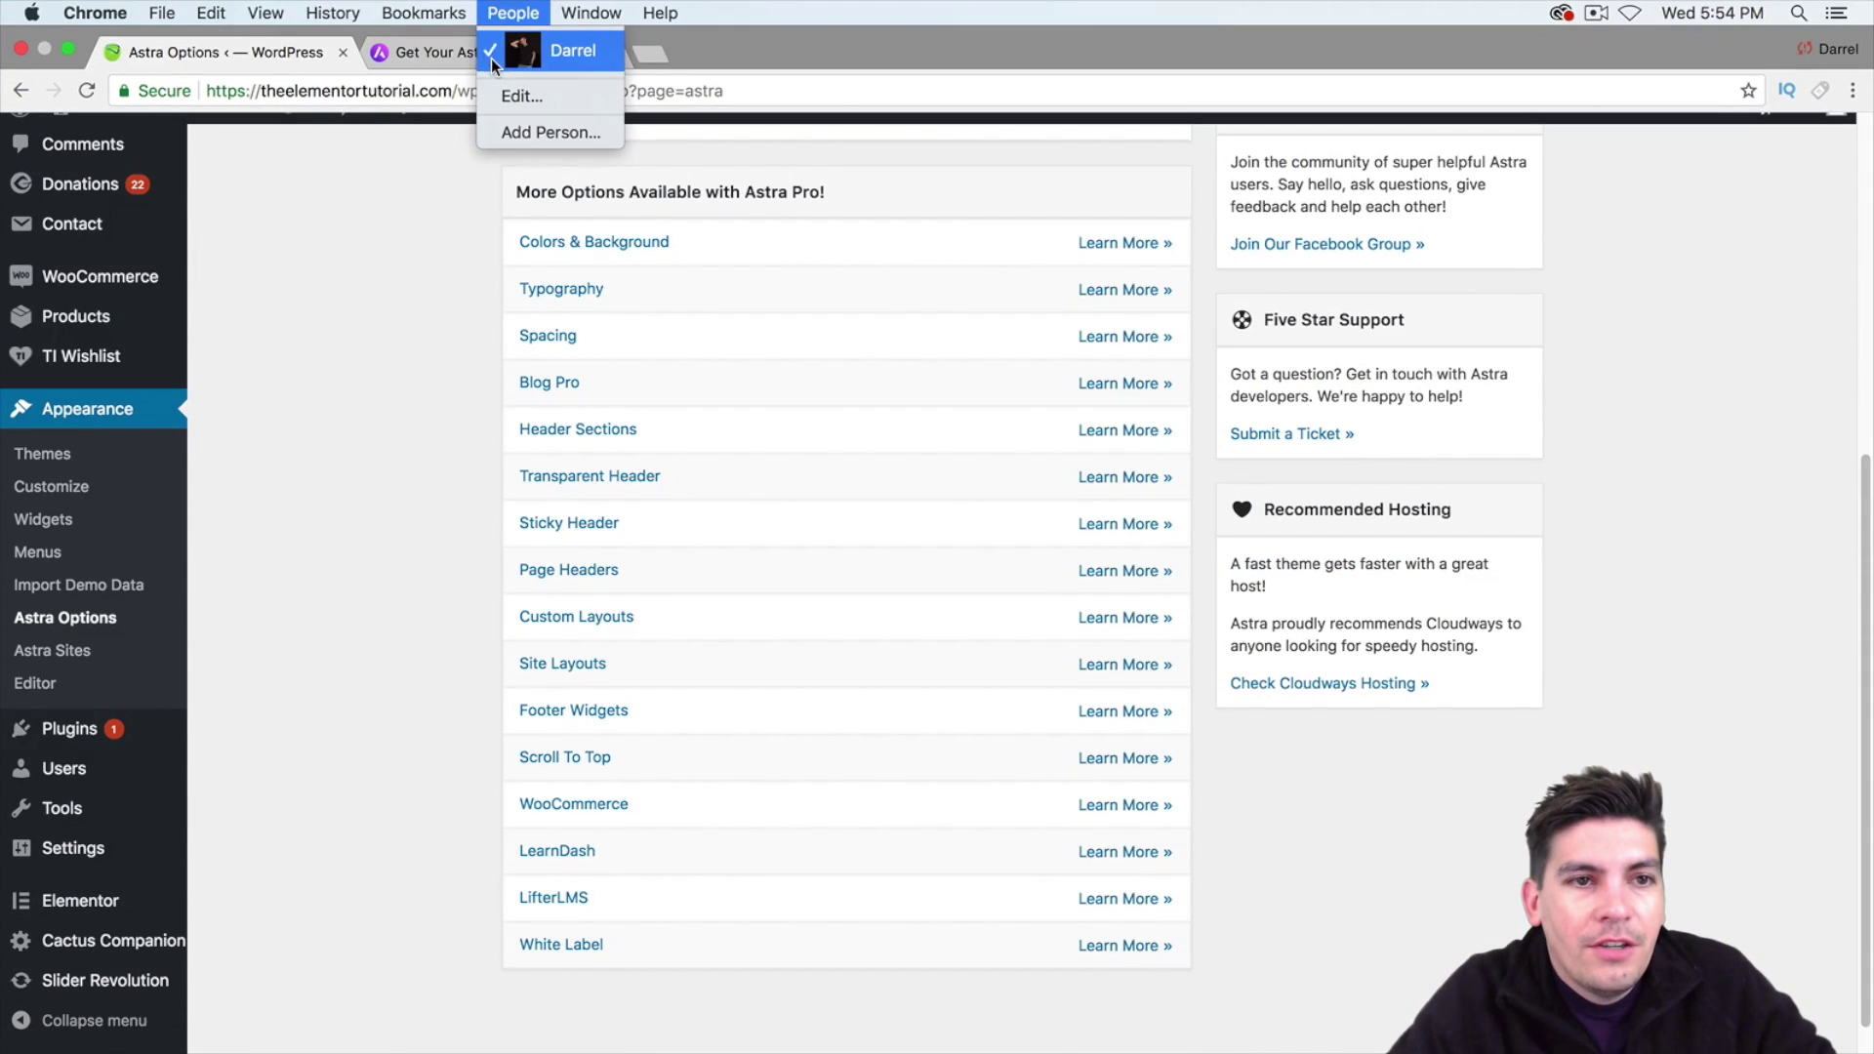
left_click(437, 50)
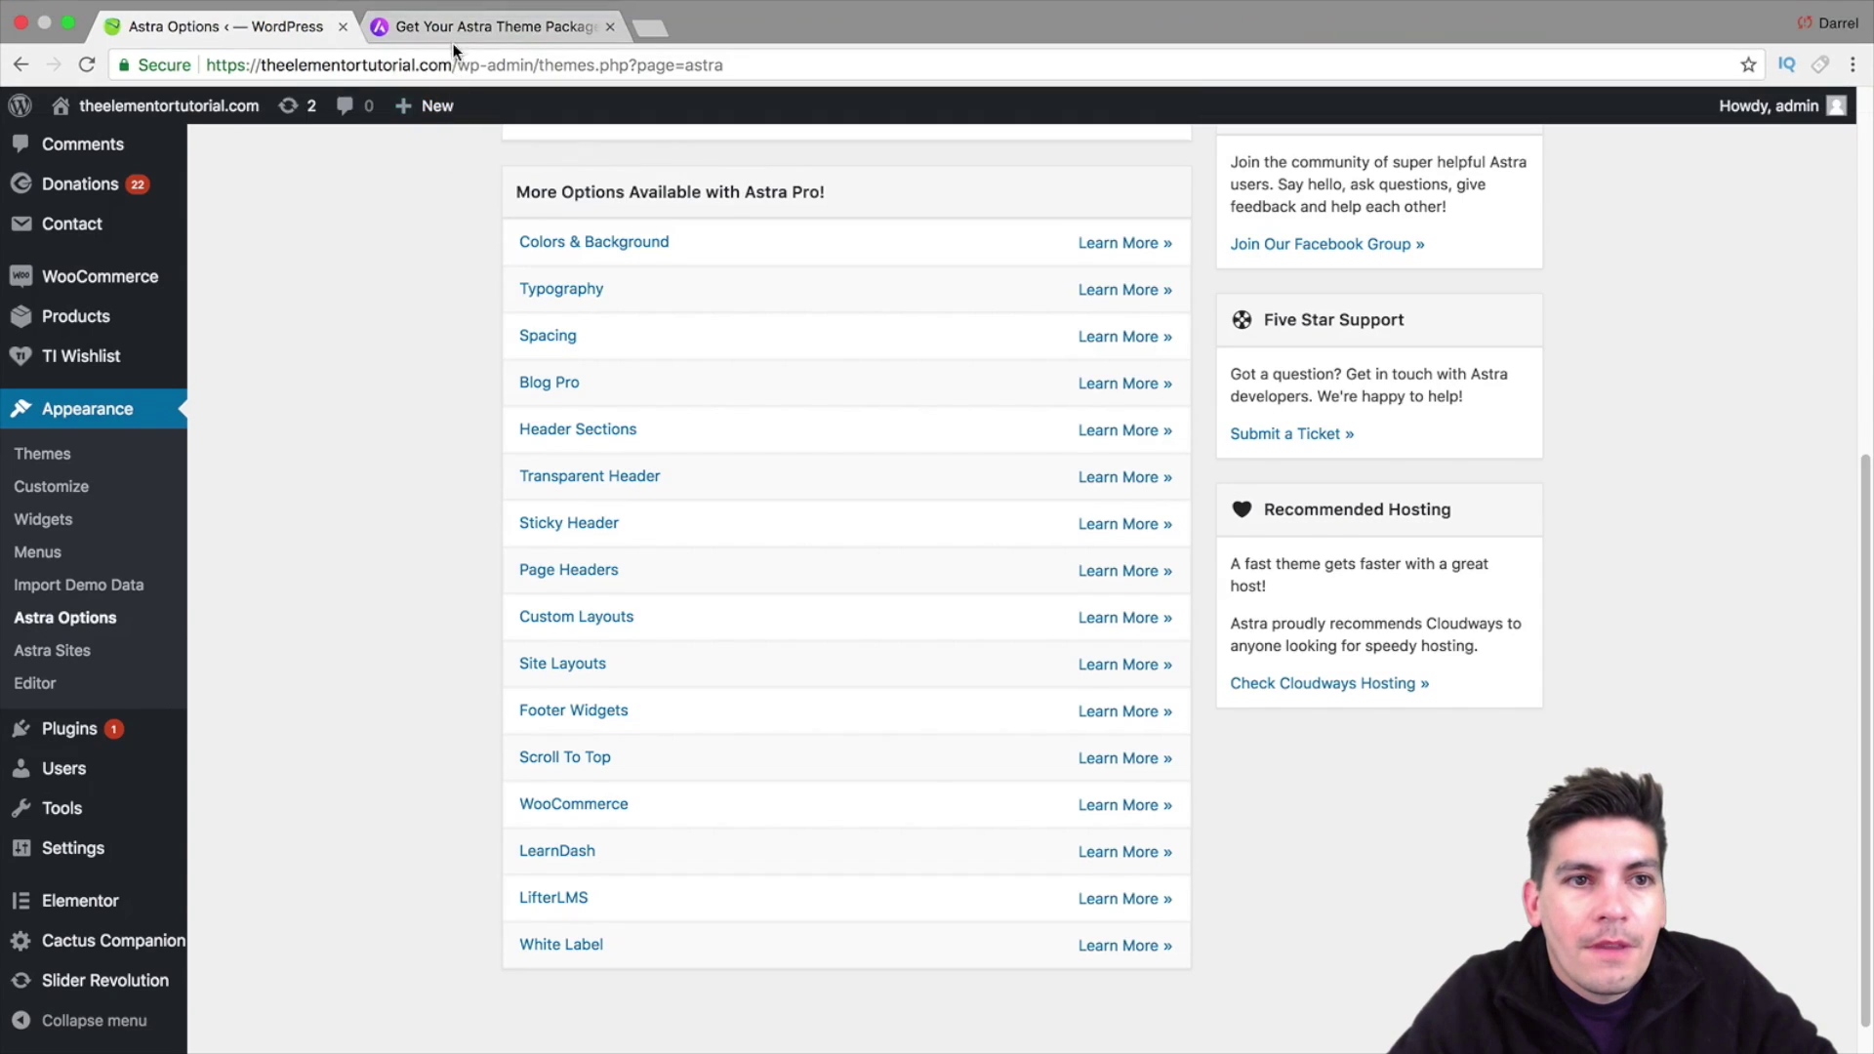
Highlight Transparent Header, Custom Header & Footer and WooCommerce Ready in the pricing page's list of top Astra Pro features
left_click(453, 43)
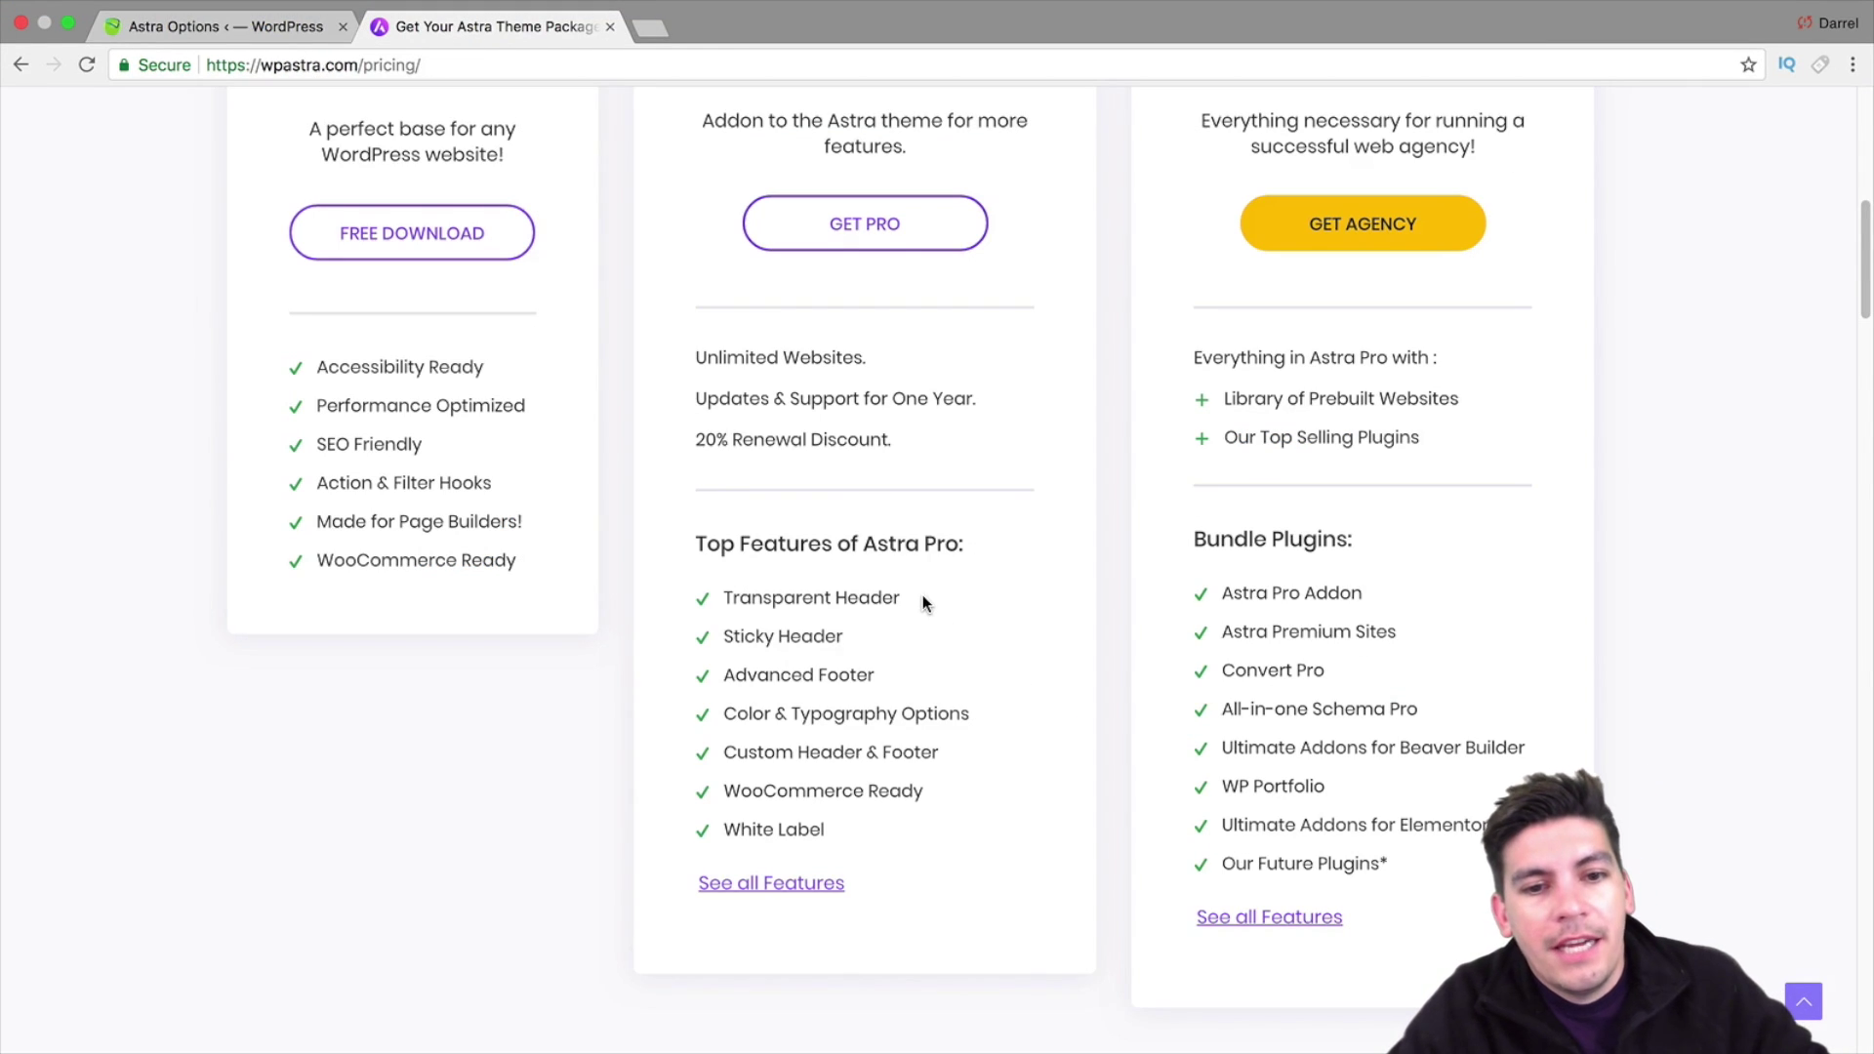
left_click_drag(923, 594, 697, 595)
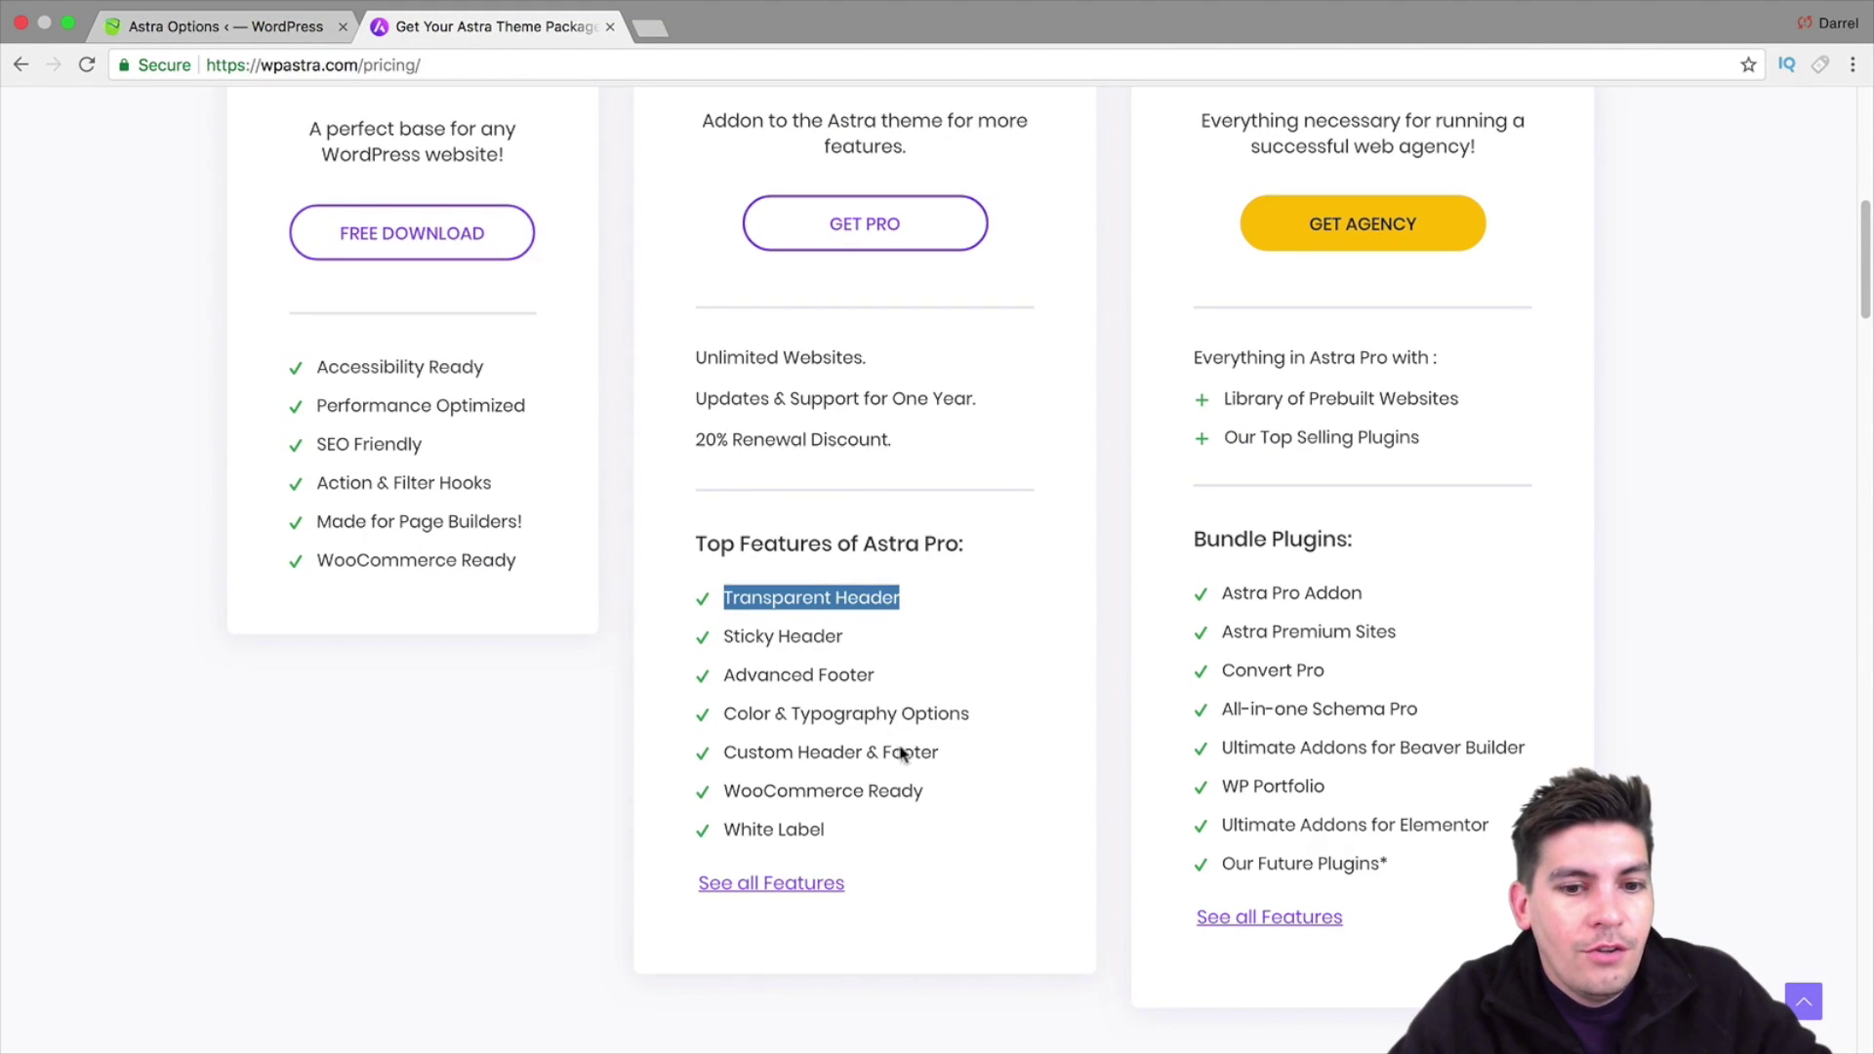
left_click_drag(964, 765, 689, 759)
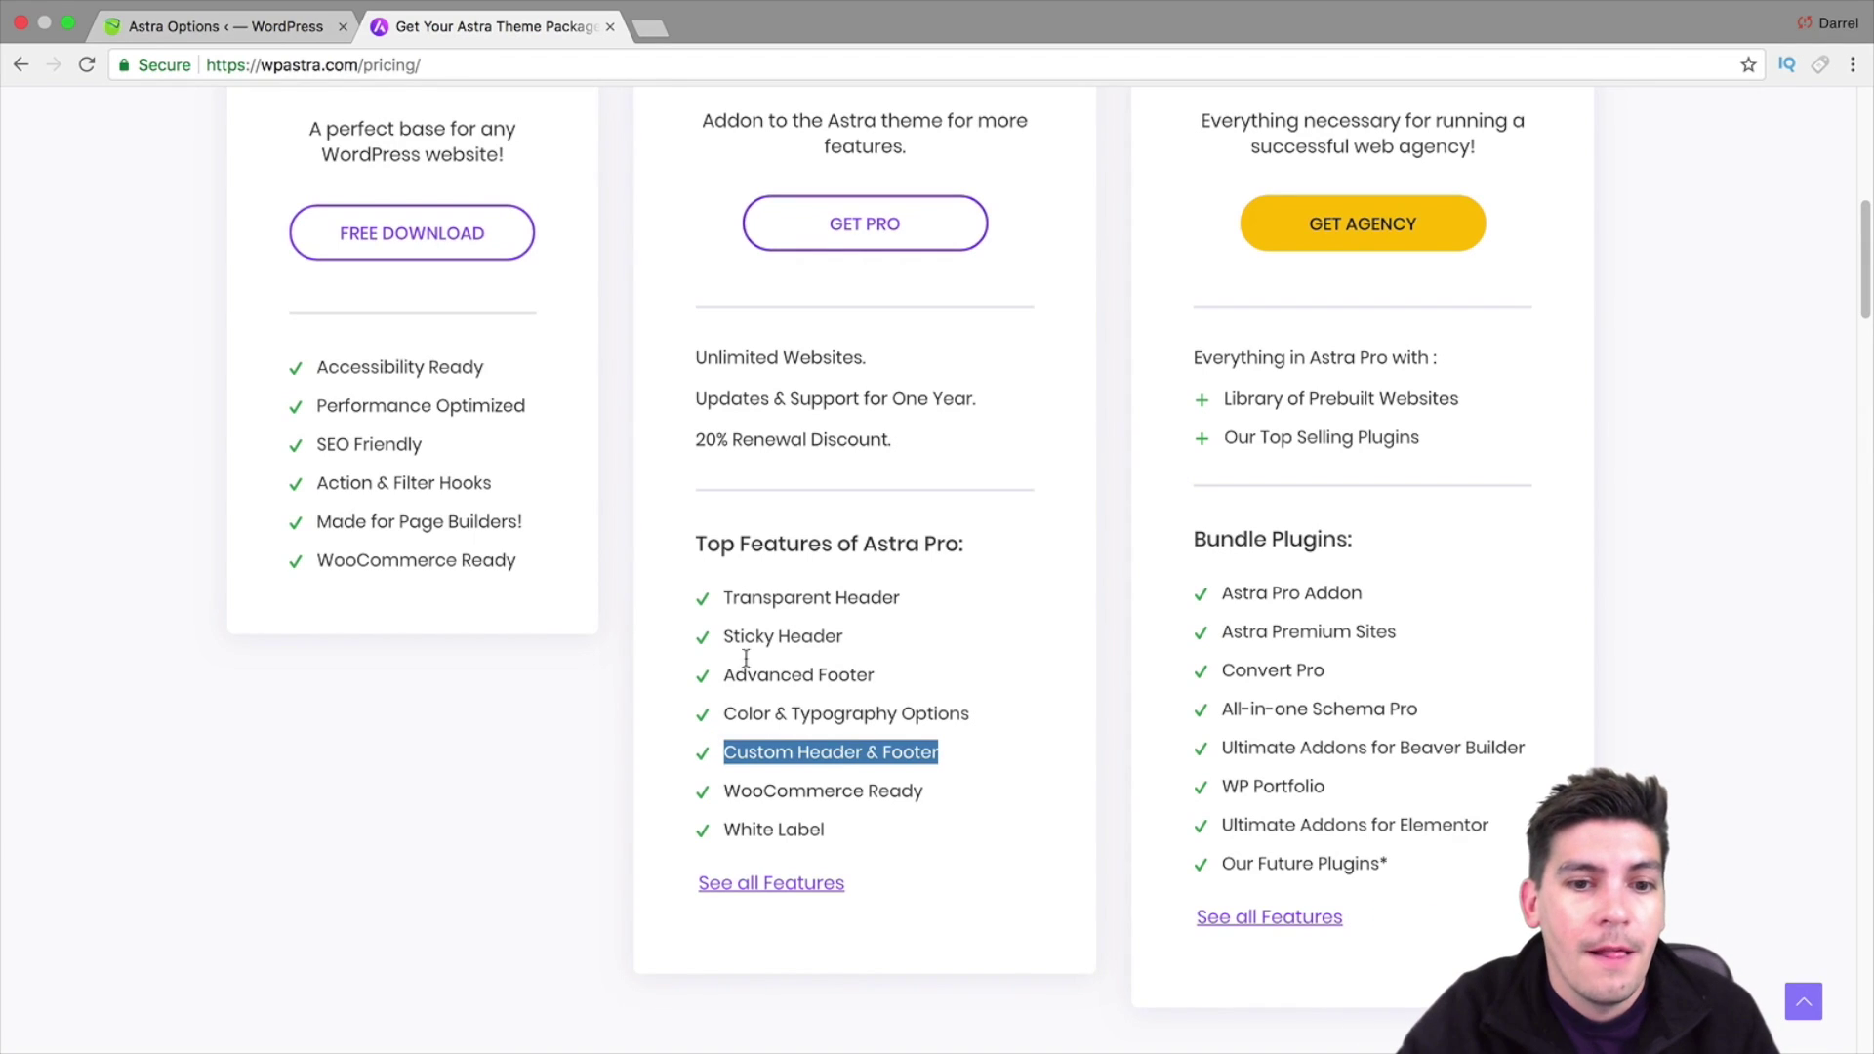
left_click_drag(922, 610, 696, 609)
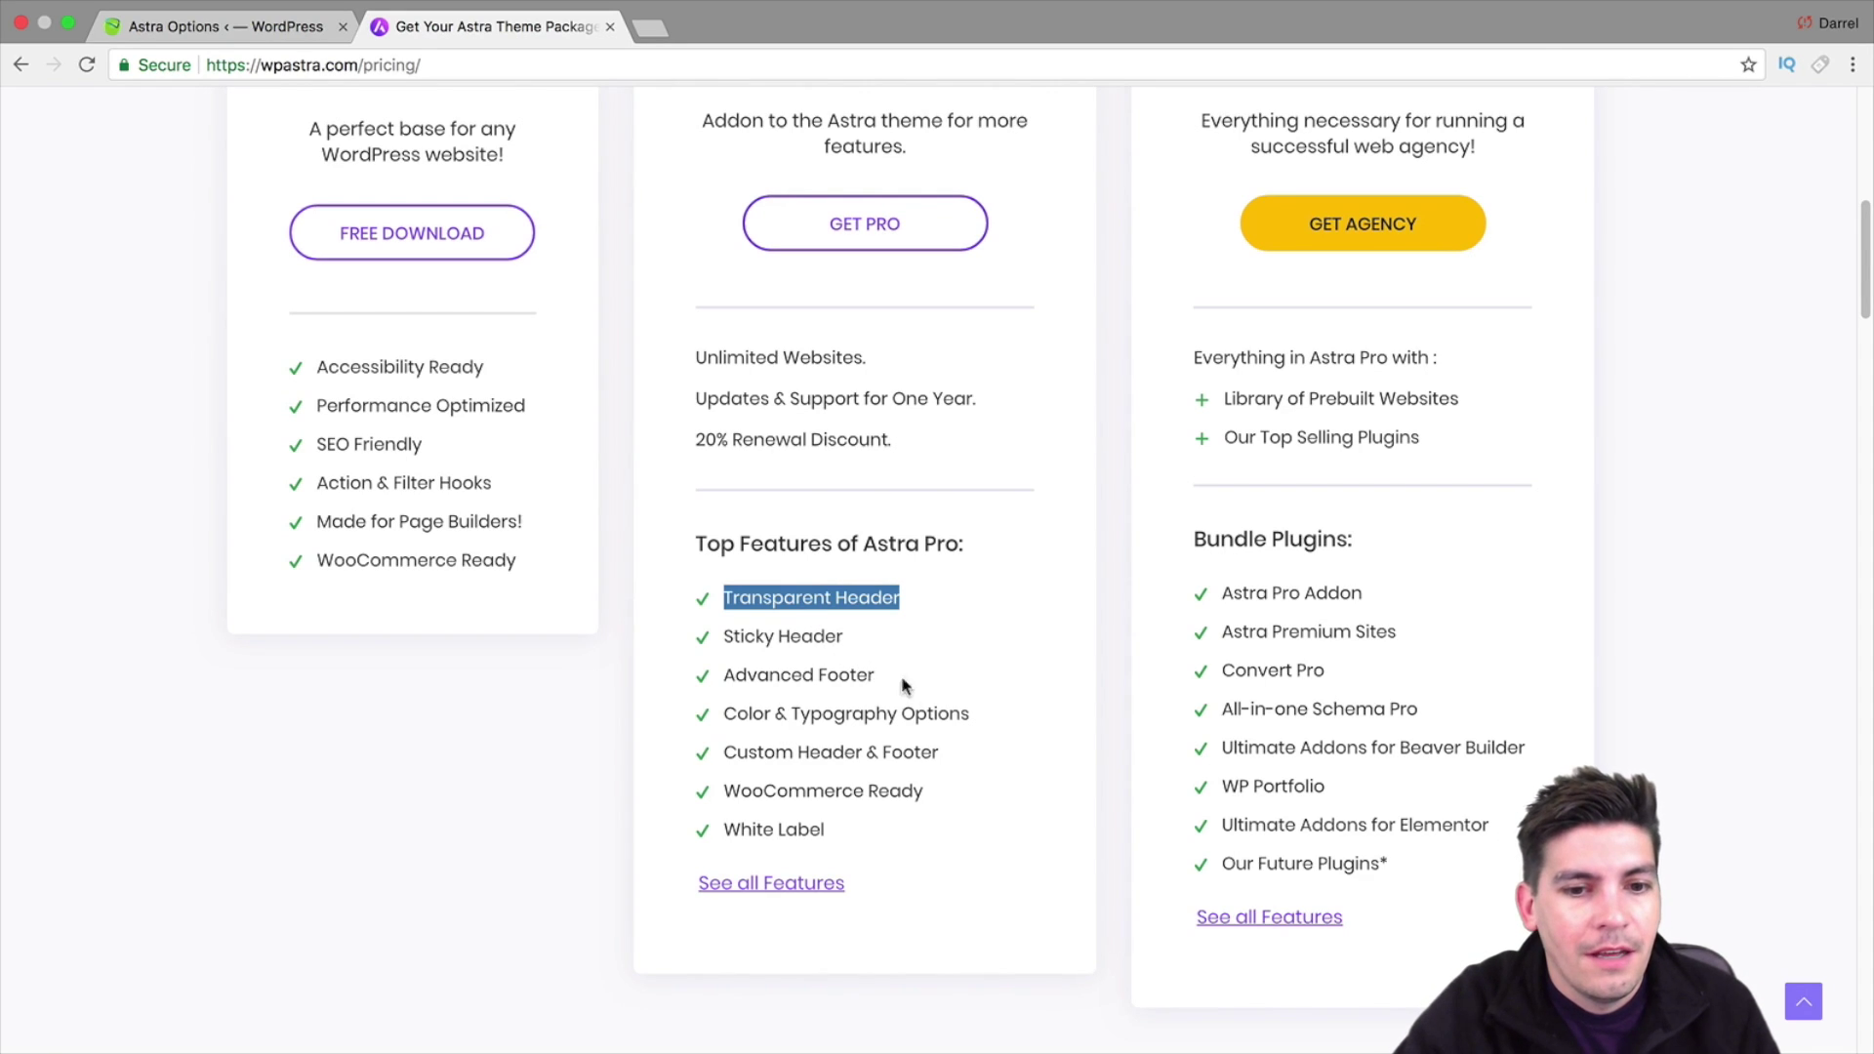
left_click_drag(948, 793, 726, 792)
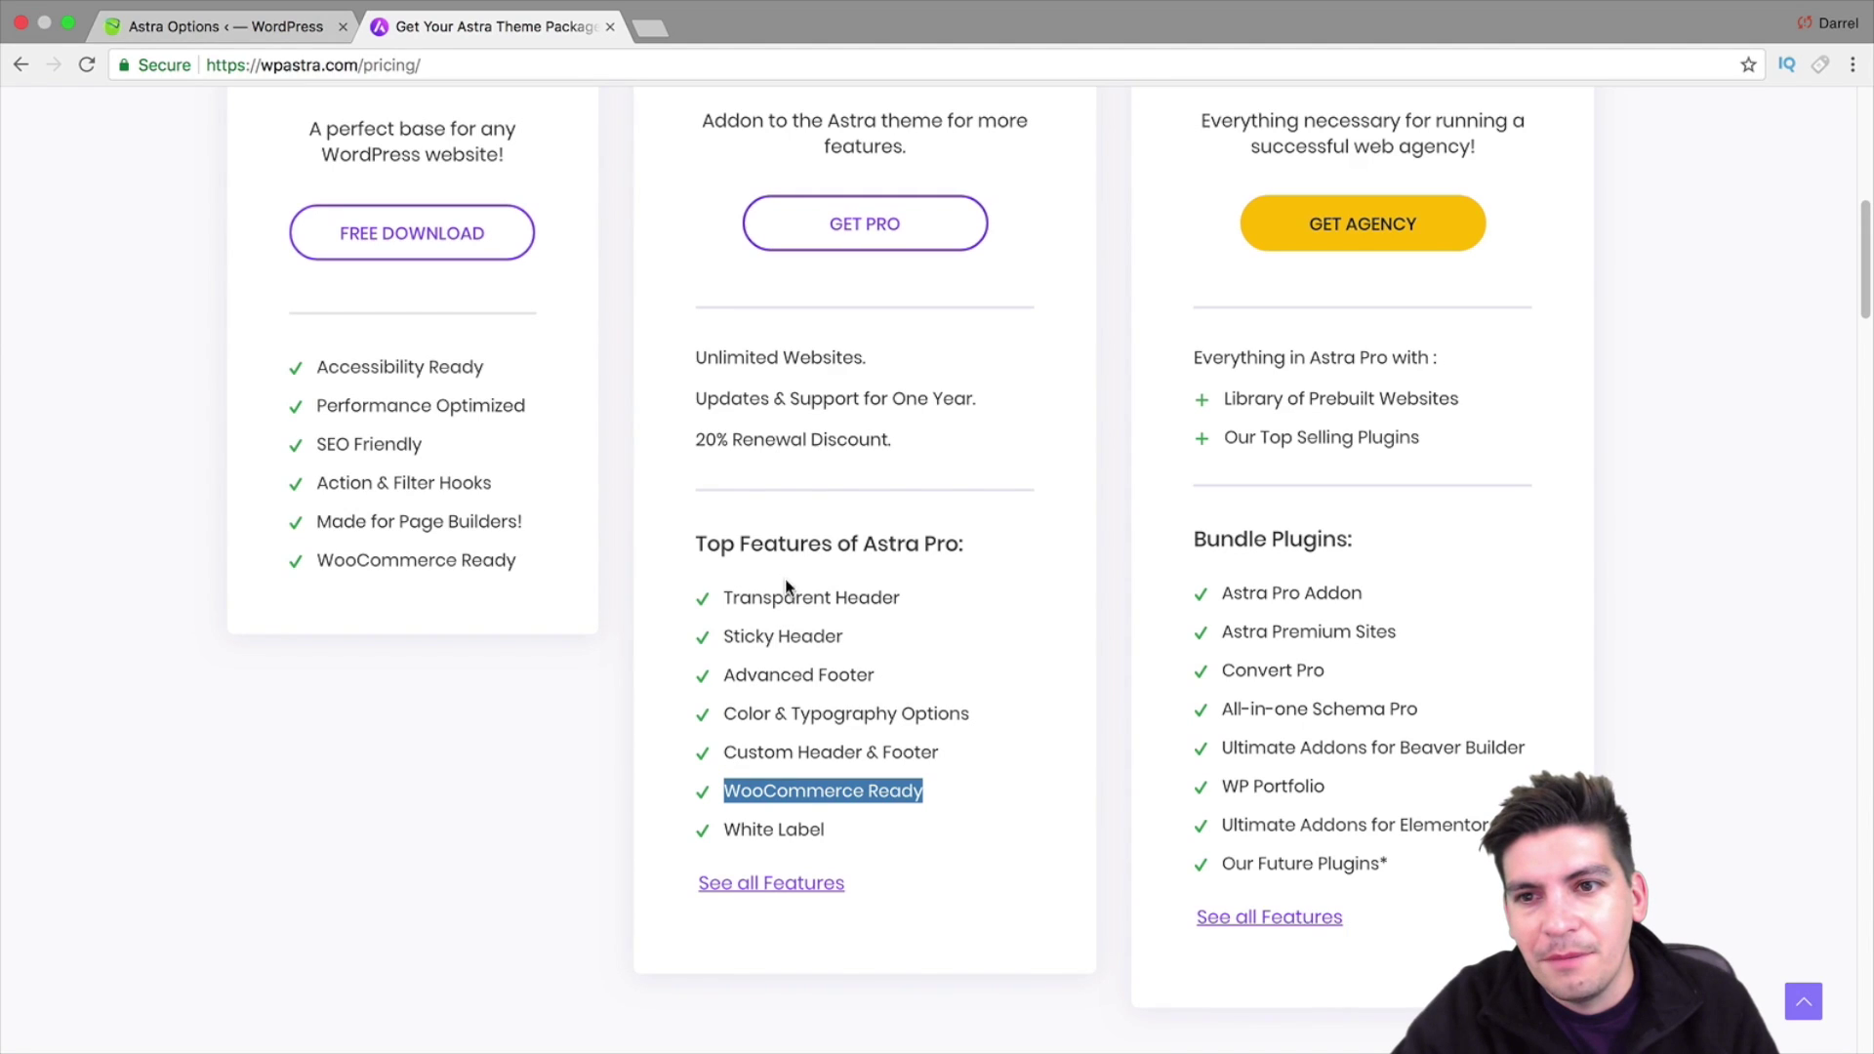
Check the WooCommerce entry among the Astra Pro options in Astra Options, and return to the Astra pricing plans
left_click(310, 26)
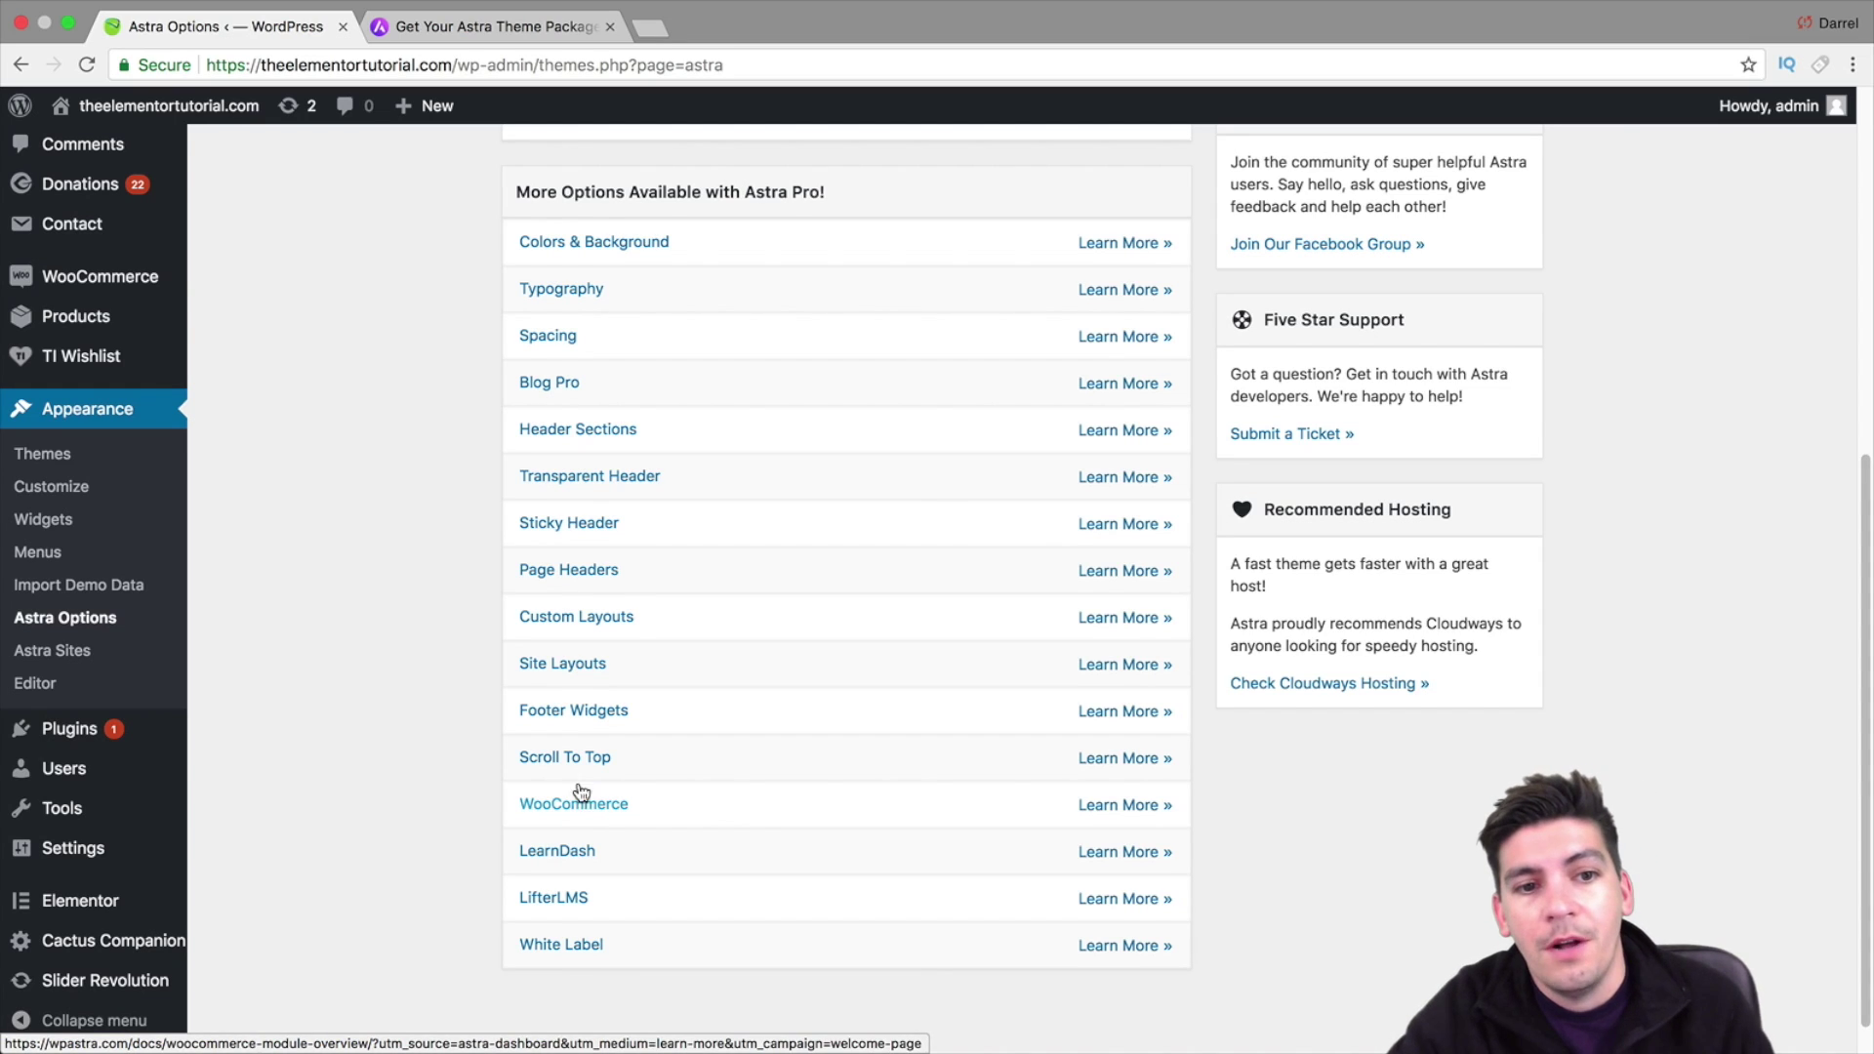
left_click(507, 31)
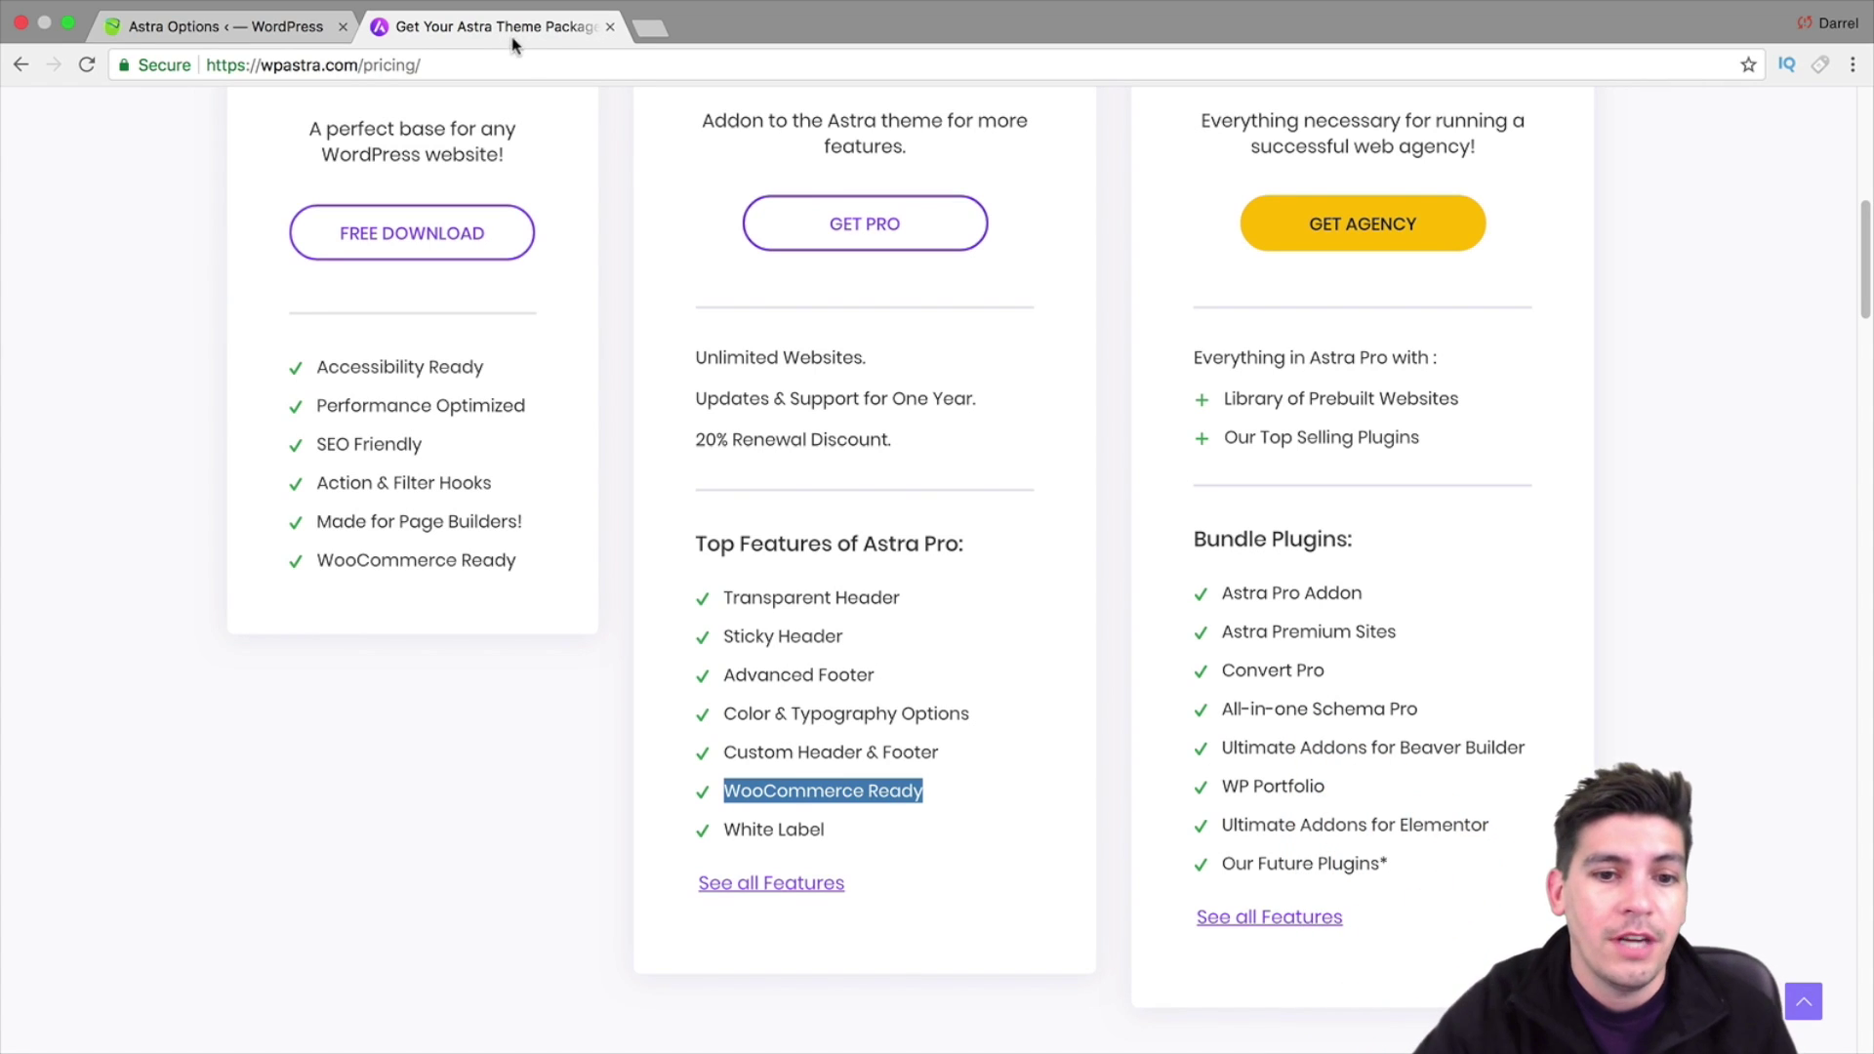
scroll(952, 408, "up", 1)
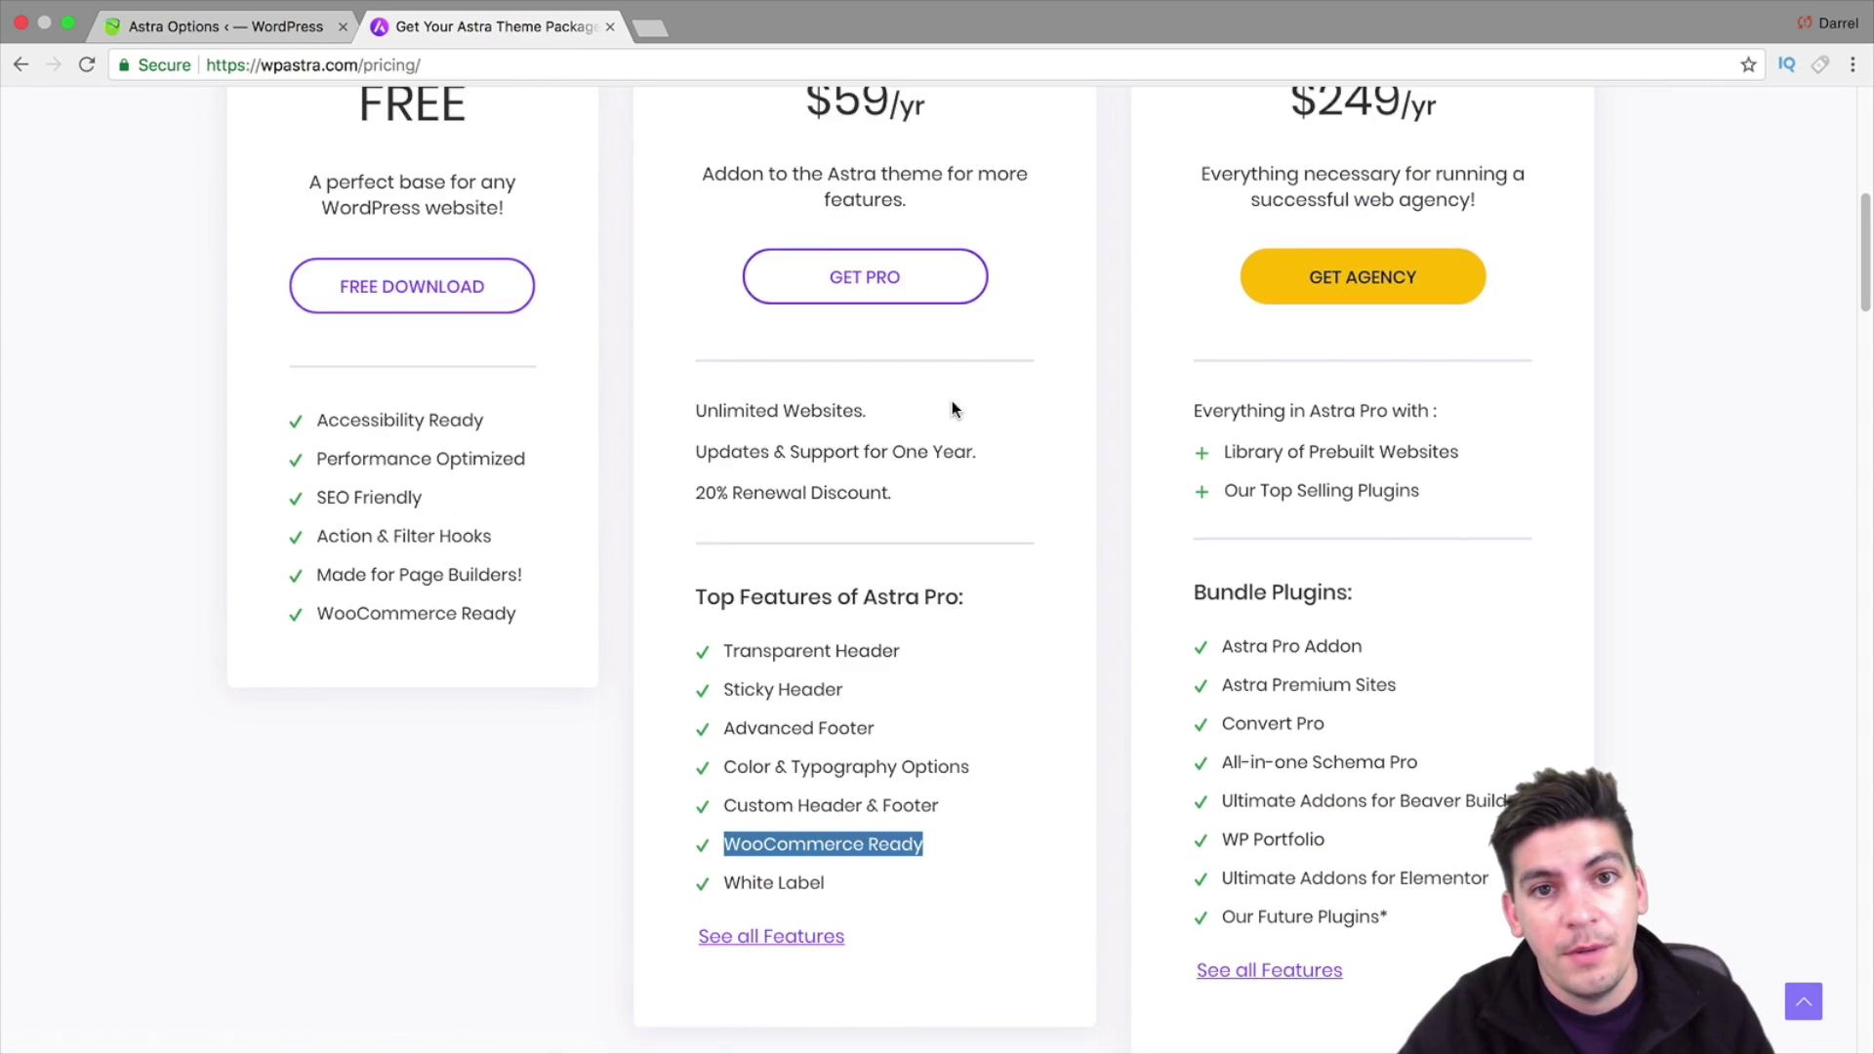
Compare the Agency Bundle with the Astra Pro plan, including its library of prebuilt websites and bundled plugins
scroll(953, 413, "up", 1)
scroll(1068, 444, "down", 8)
left_click_drag(1864, 350, 1867, 279)
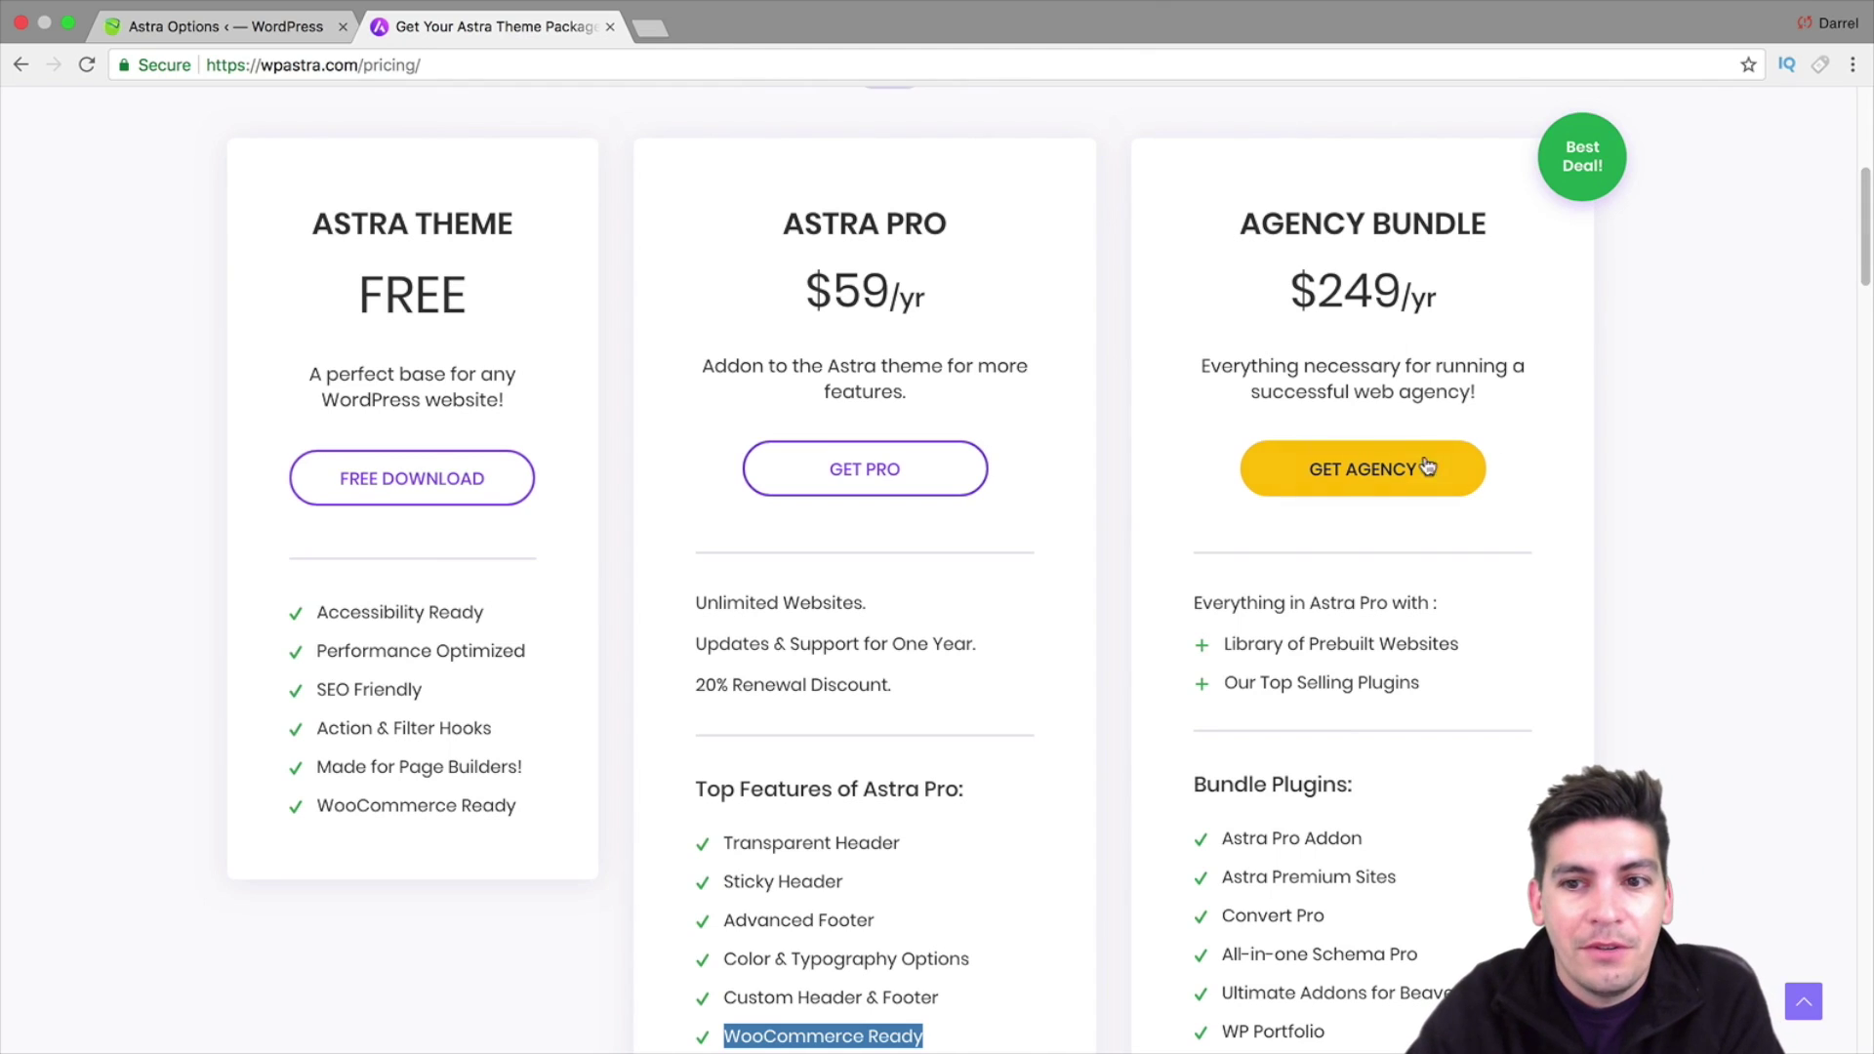
scroll(1557, 372, "down", 3)
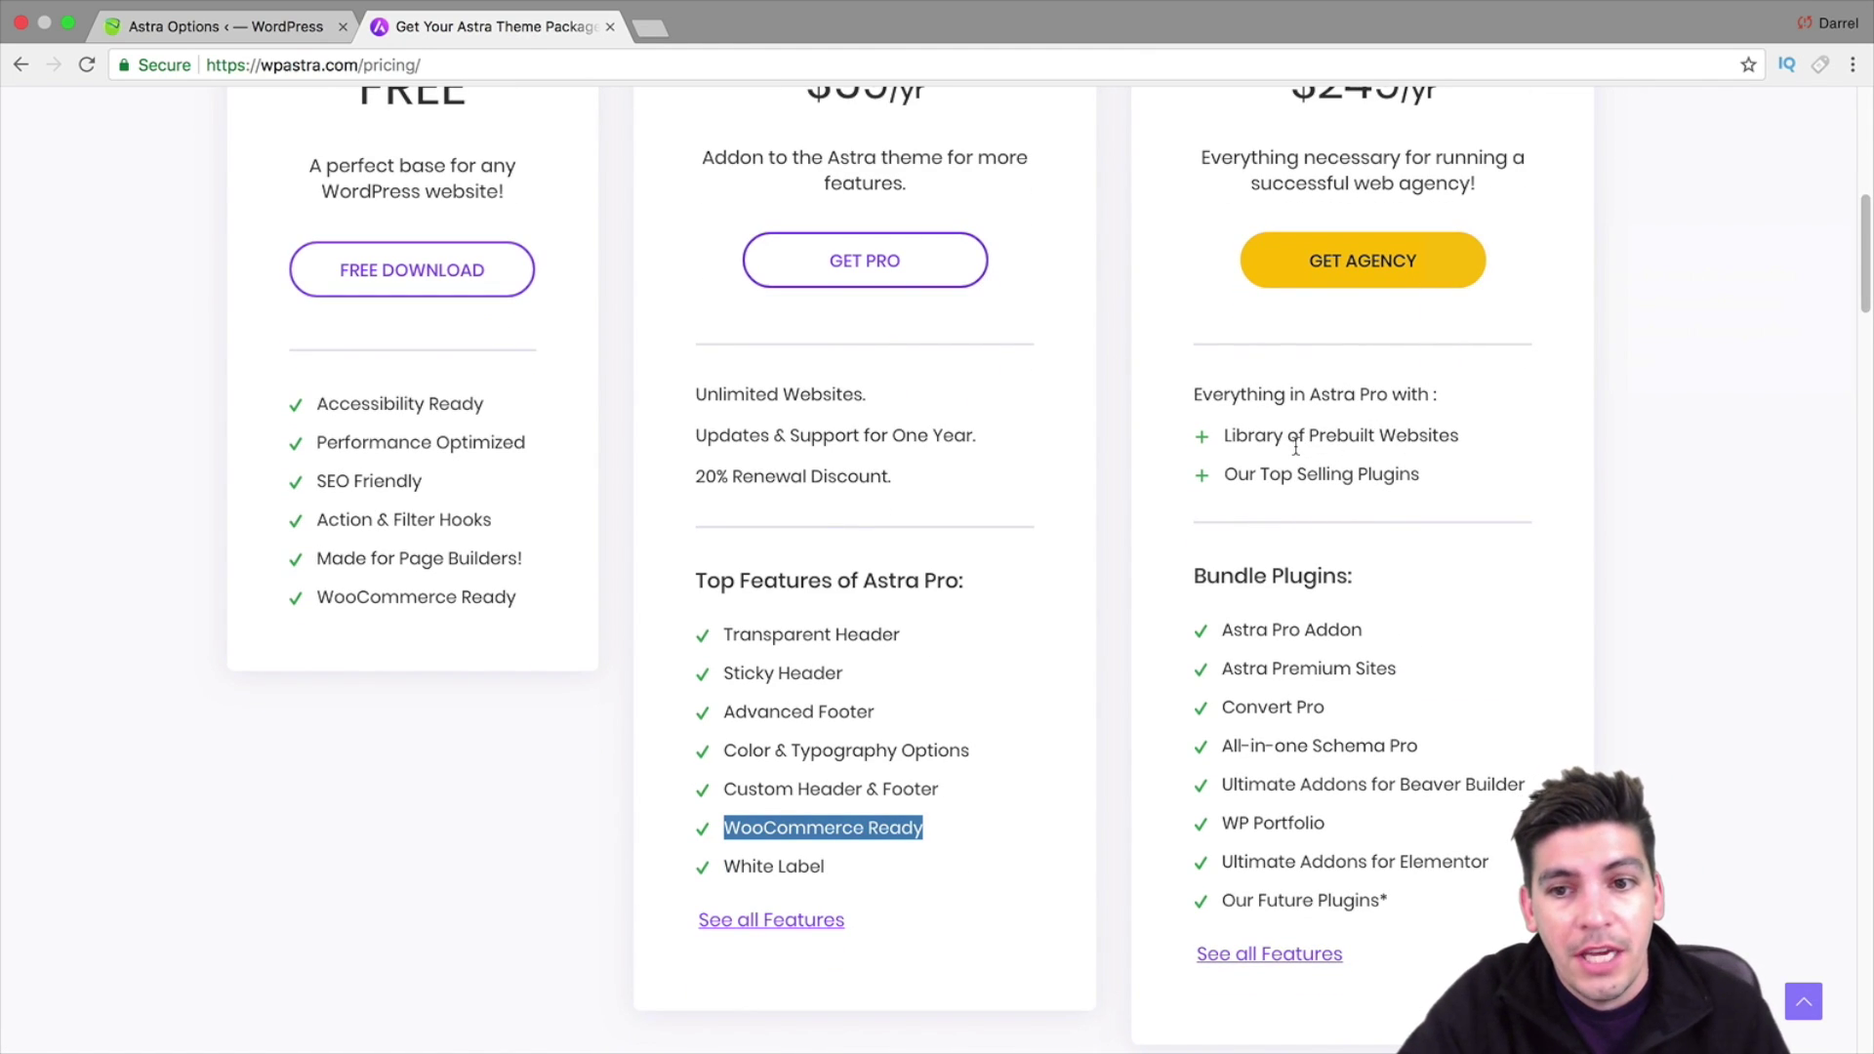
mouse_move(1298, 449)
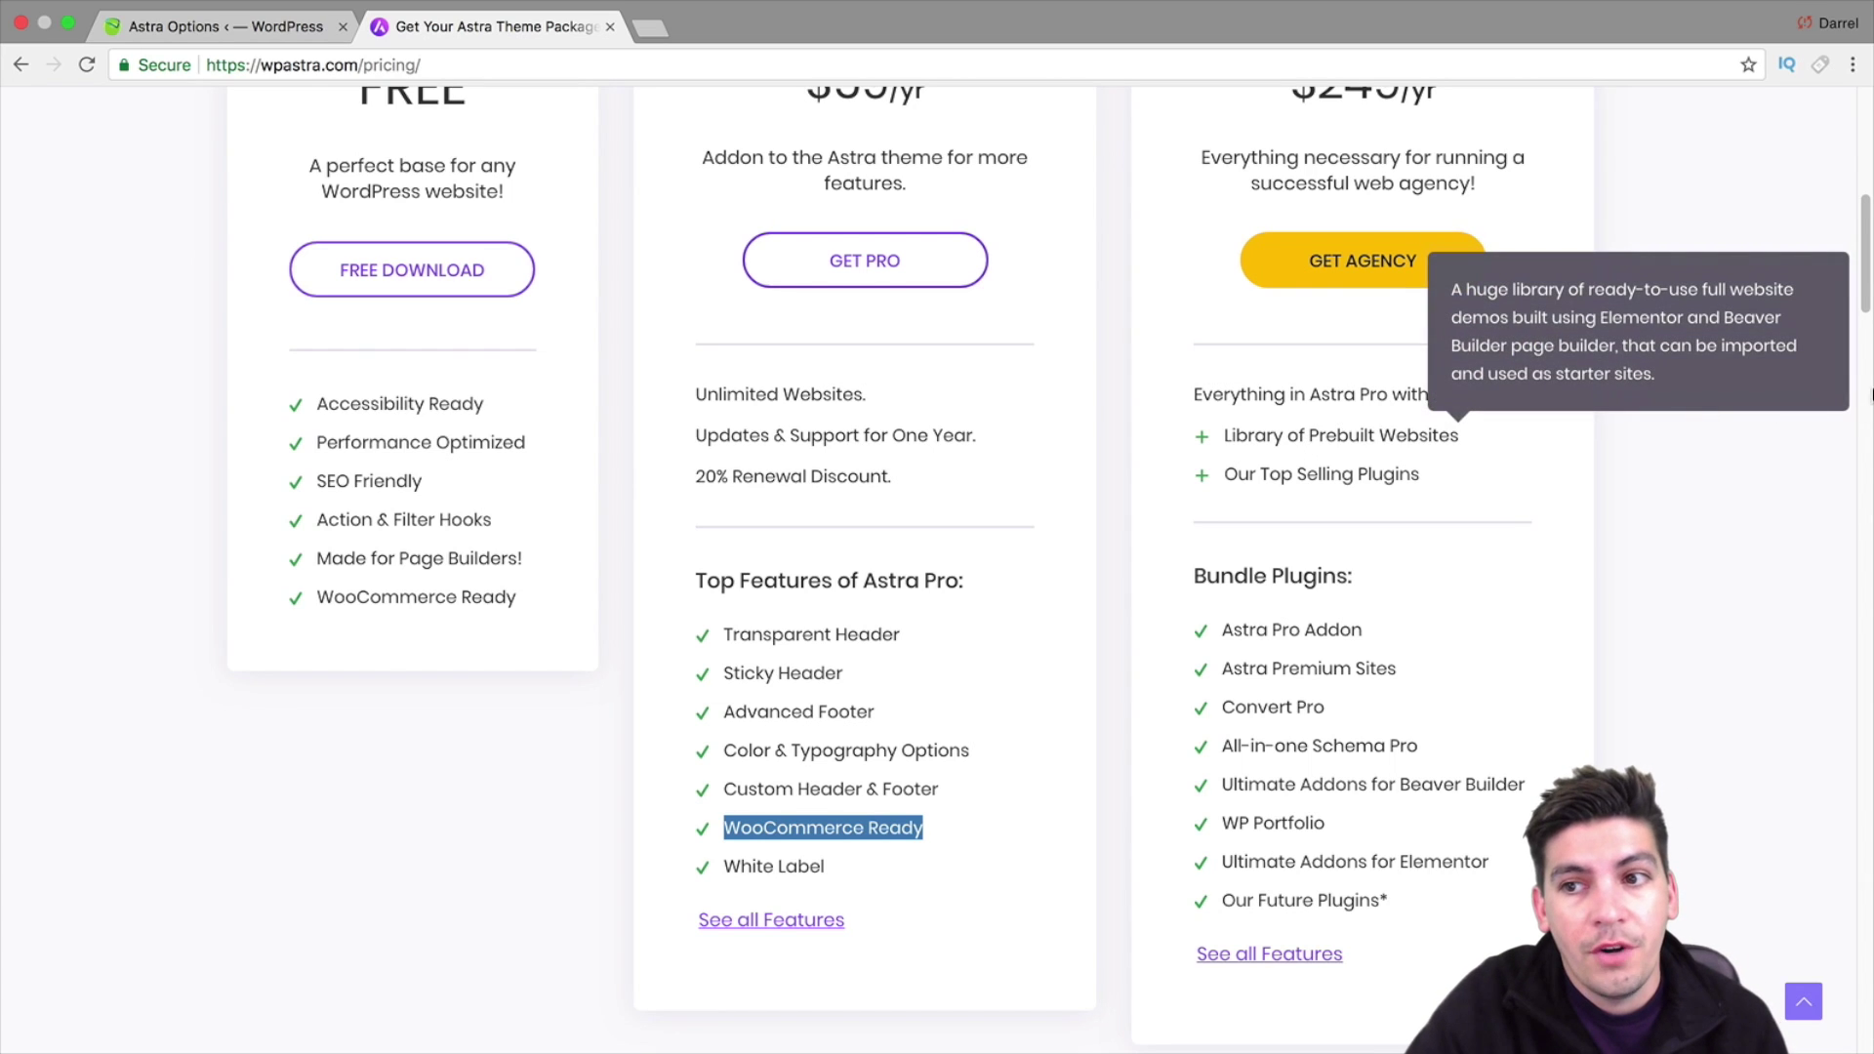
scroll(1869, 391, "up", 3)
left_click_drag(1869, 237, 1869, 243)
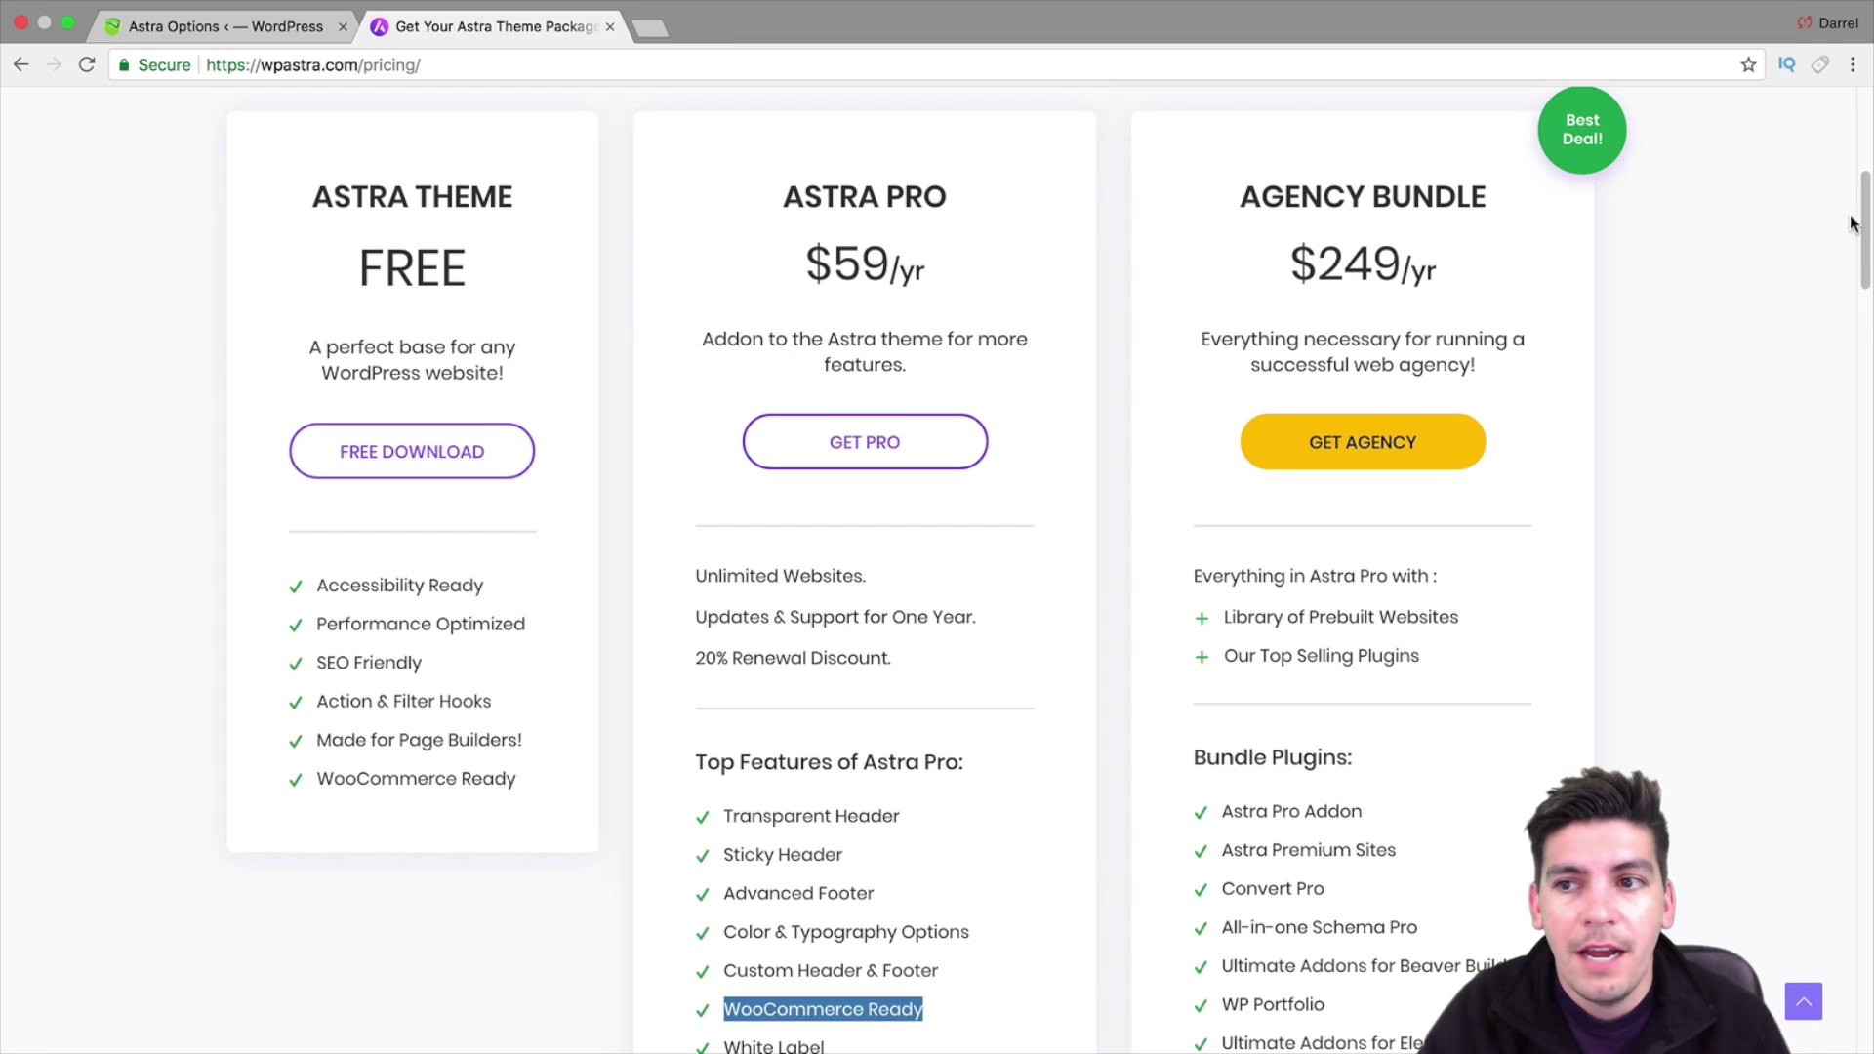
mouse_move(1869, 244)
left_mouse_down()
mouse_move(1870, 536)
mouse_move(1870, 212)
left_mouse_up()
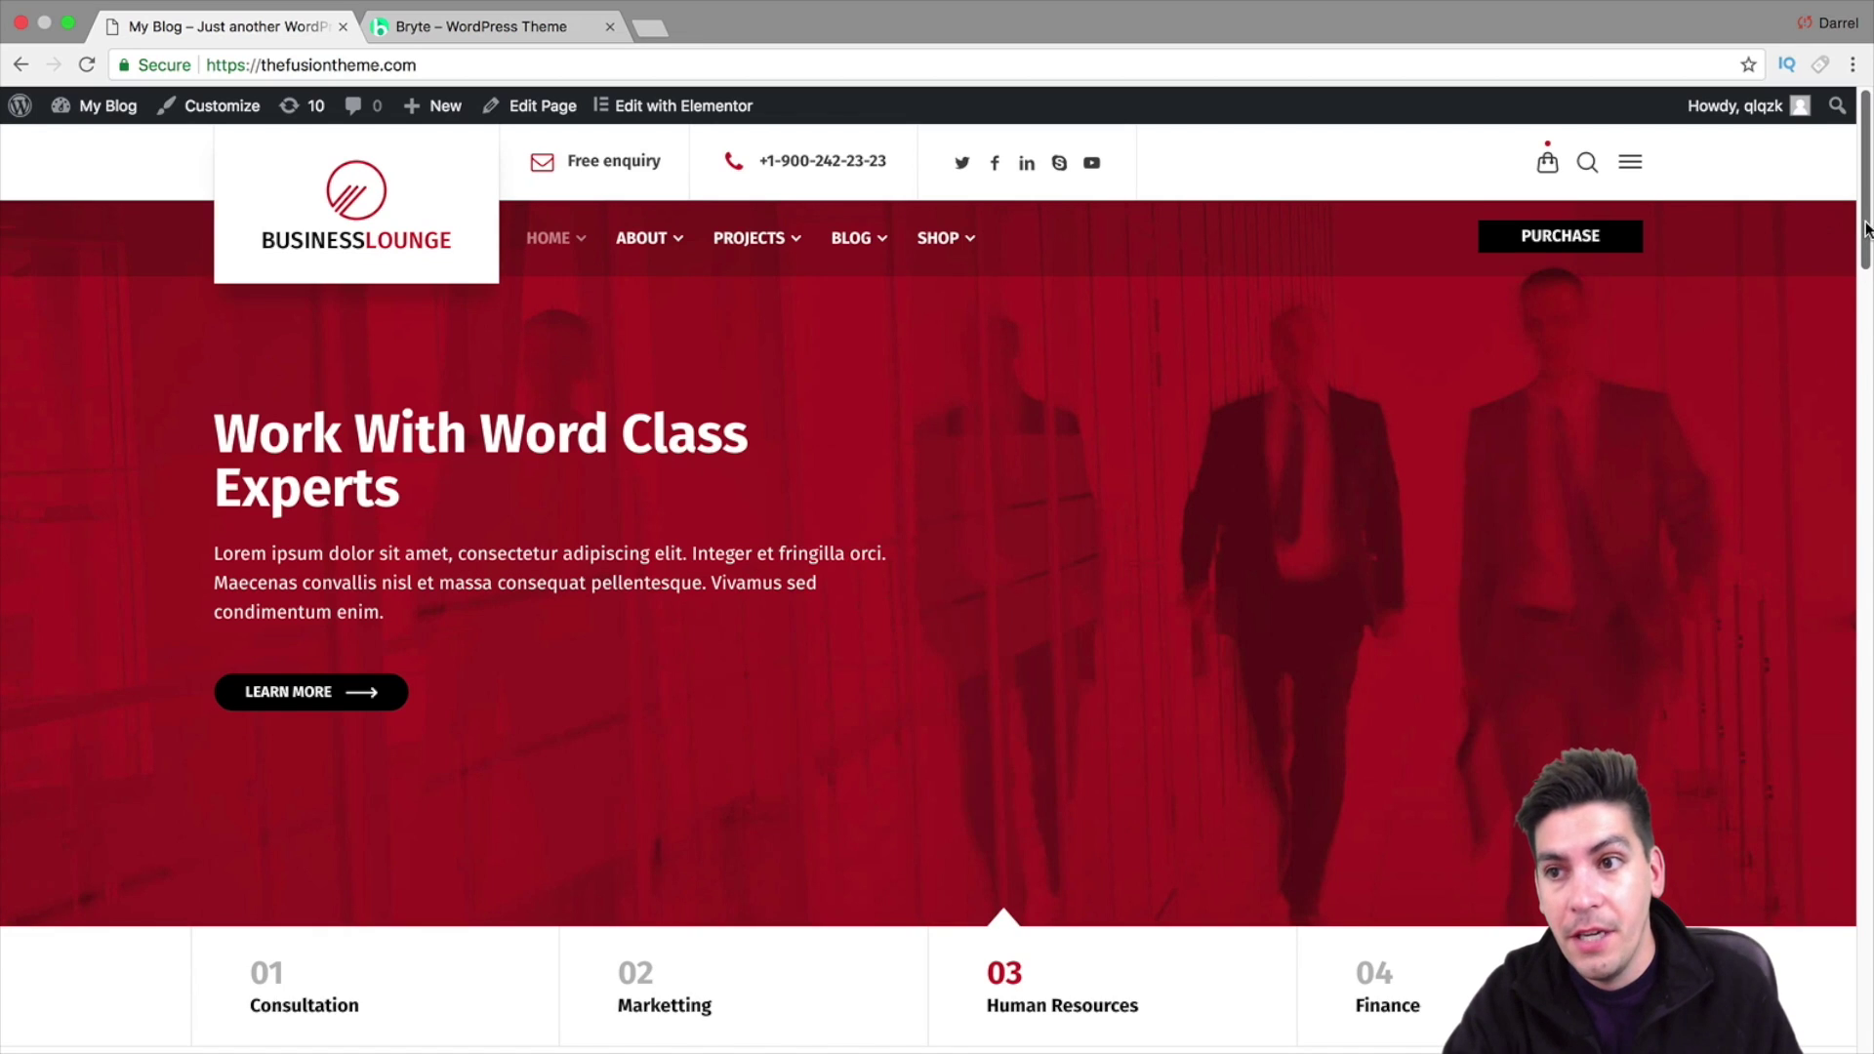
Show the next banner slide on the BusinessLounge demo home page and check the Shop menu's pages
mouse_move(1864, 230)
left_mouse_down()
mouse_move(1860, 971)
mouse_move(1864, 193)
left_mouse_up()
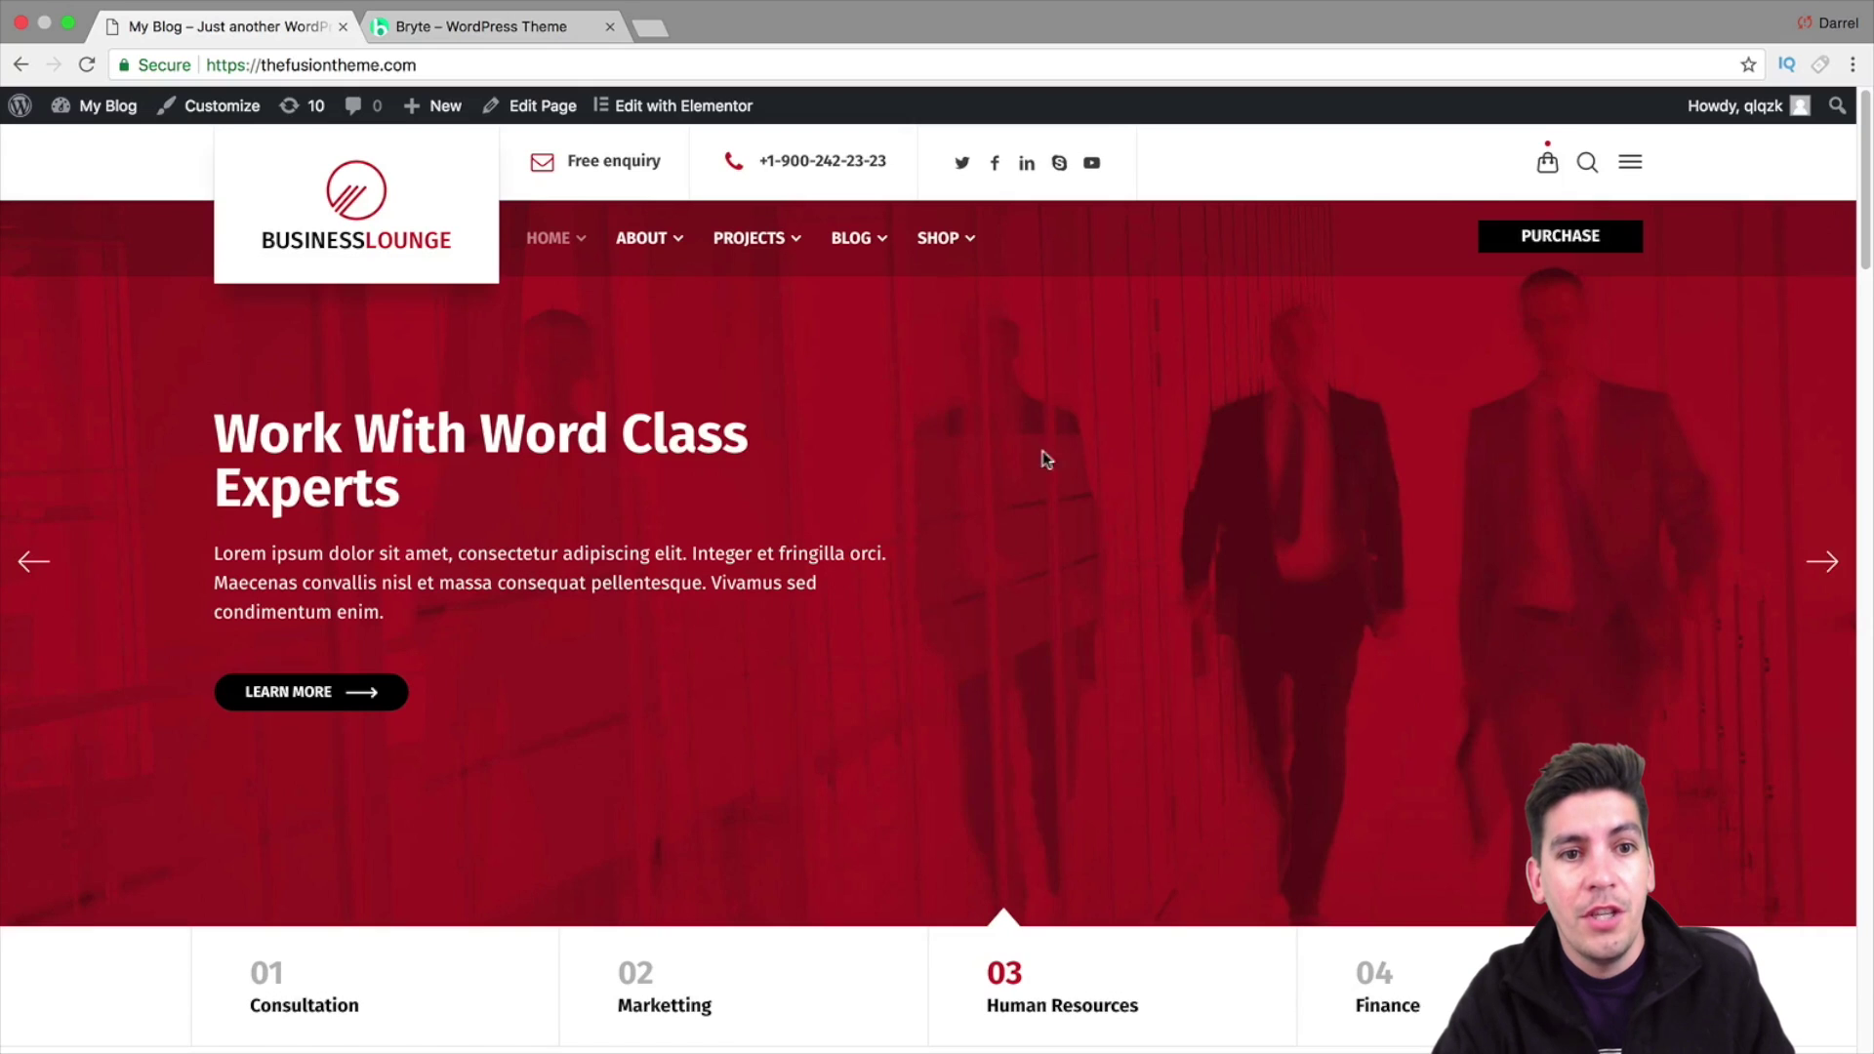
left_click(1809, 561)
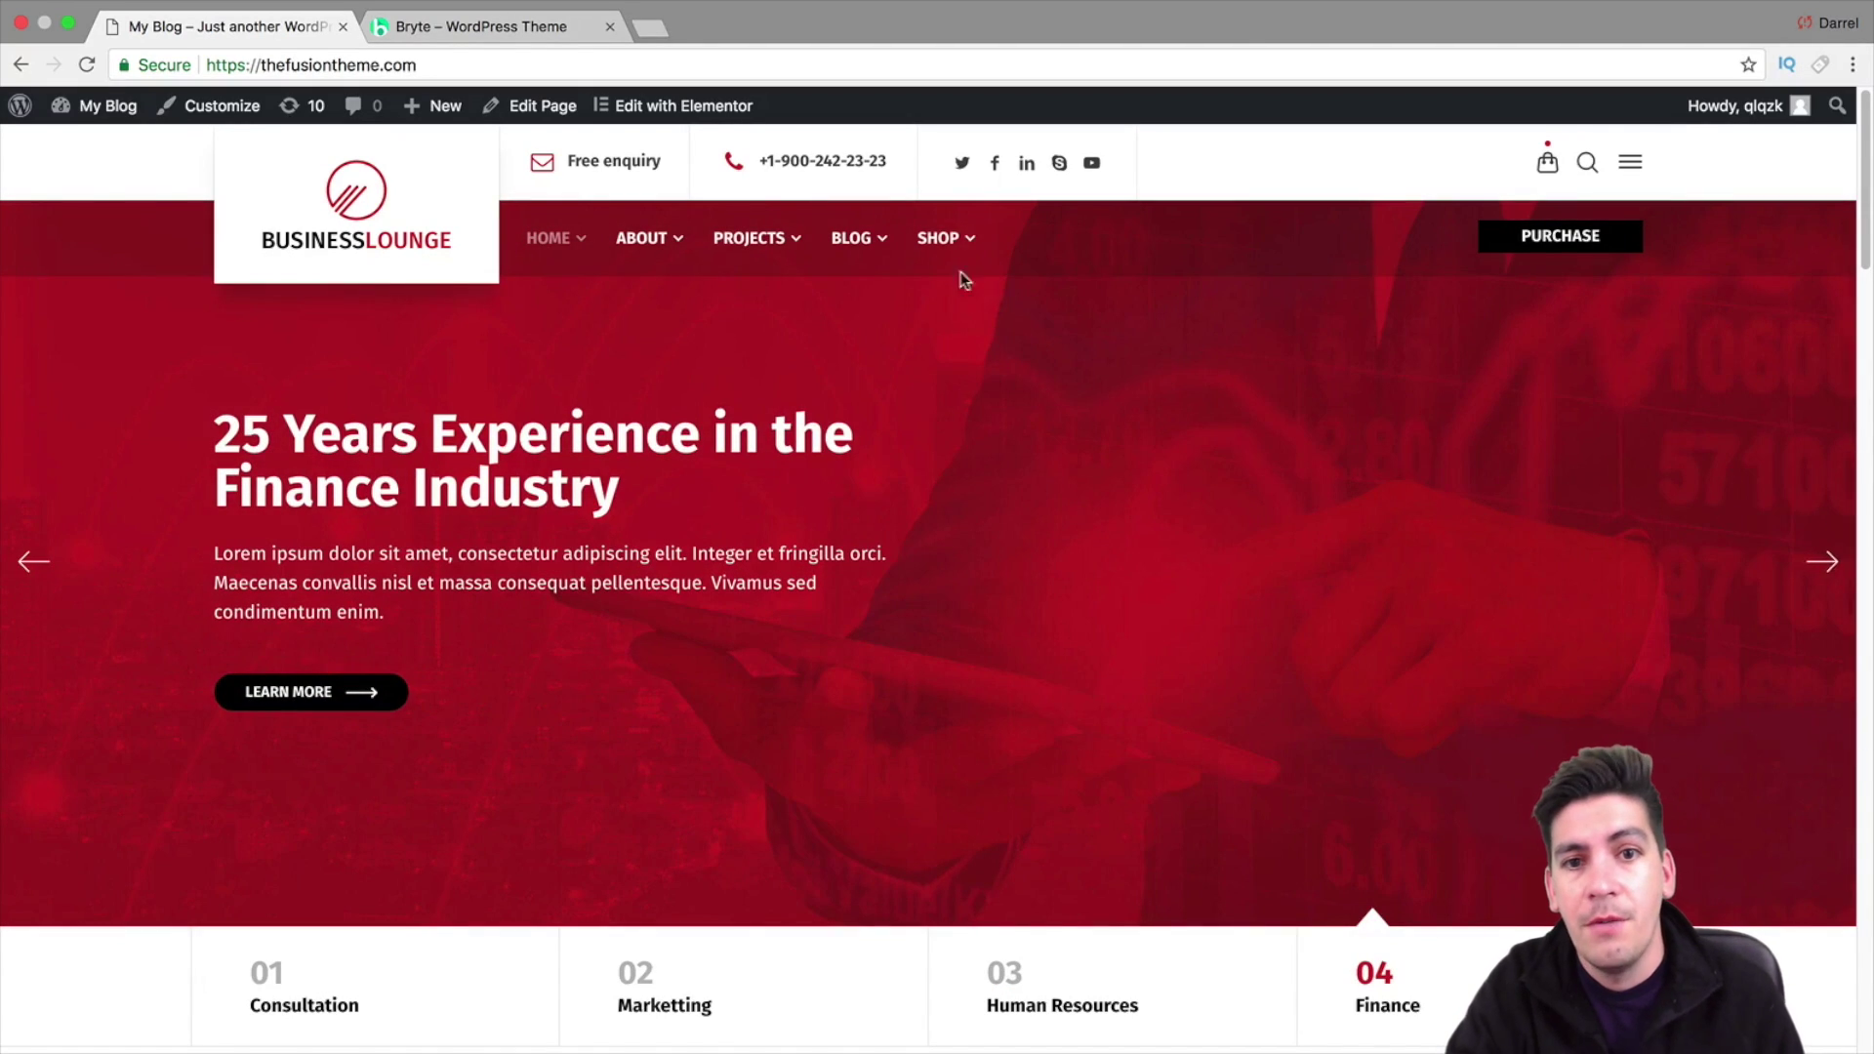
mouse_move(939, 248)
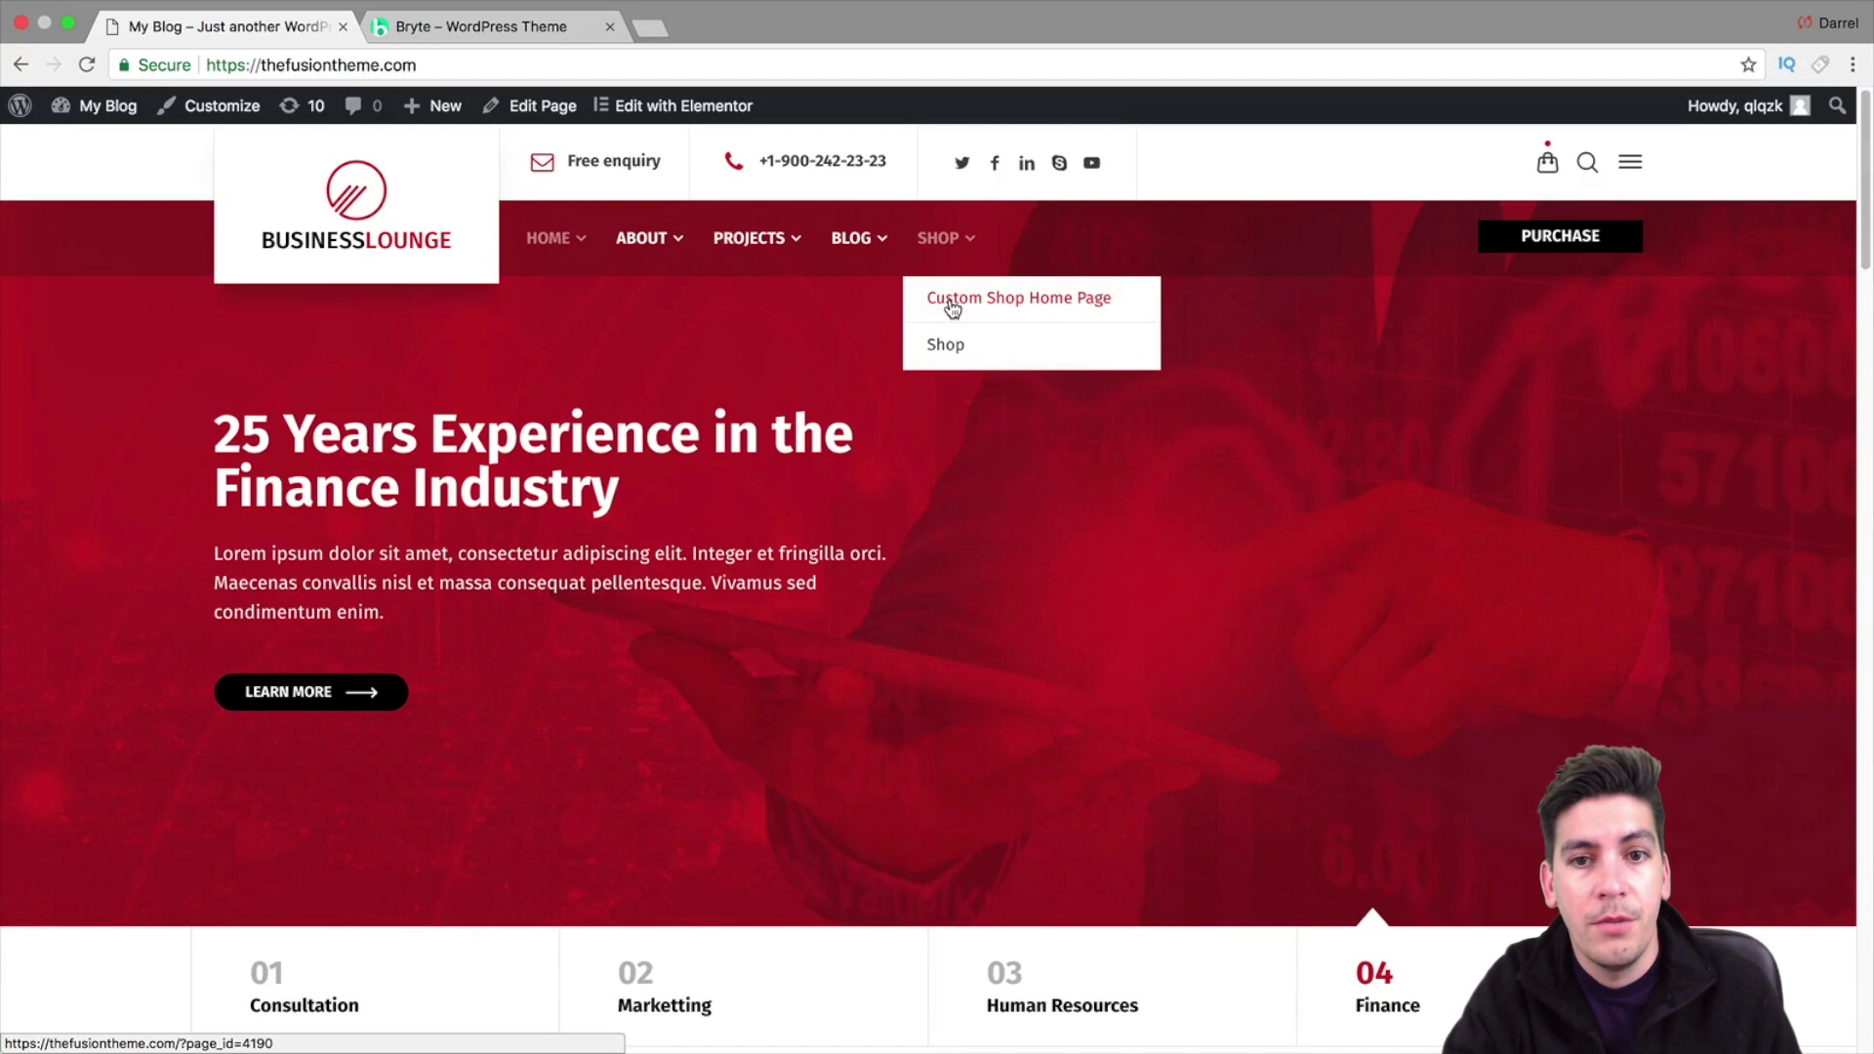
View the Home Page V and Home Page IX demo layouts of the BusinessLounge theme
mouse_move(546, 239)
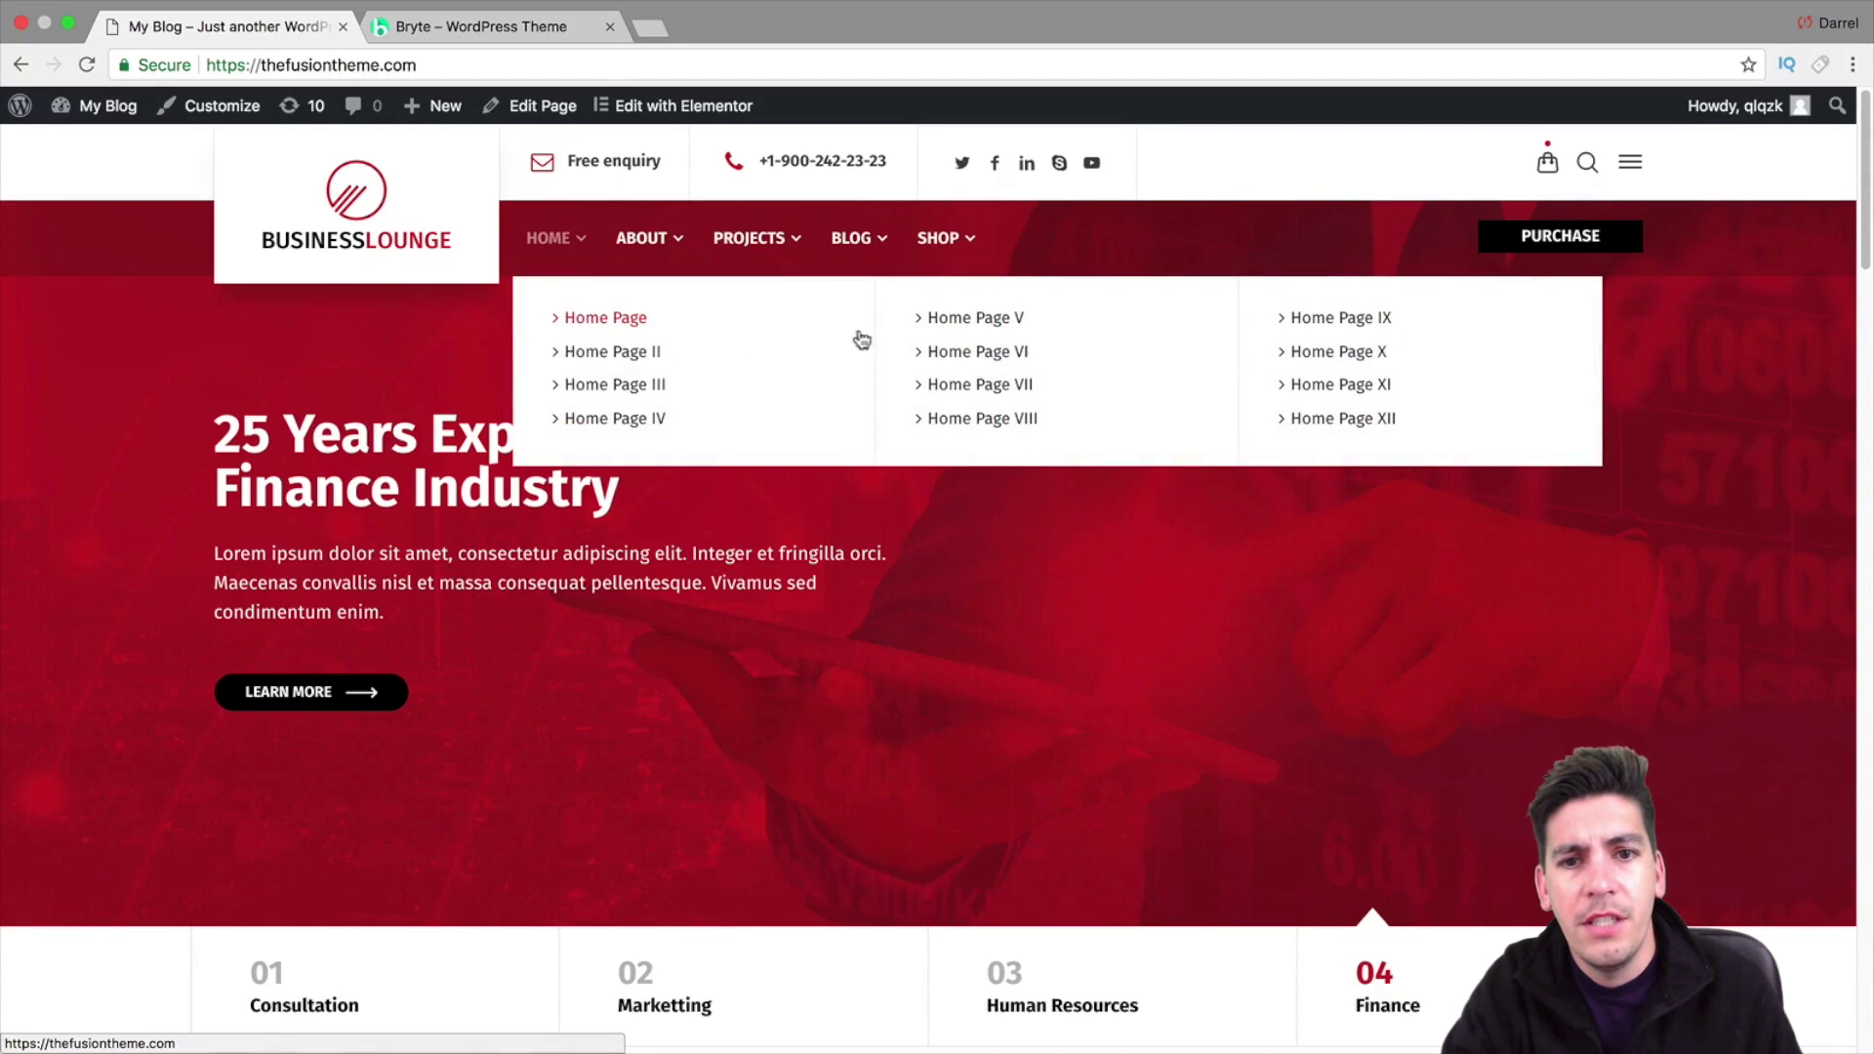
left_click(970, 328)
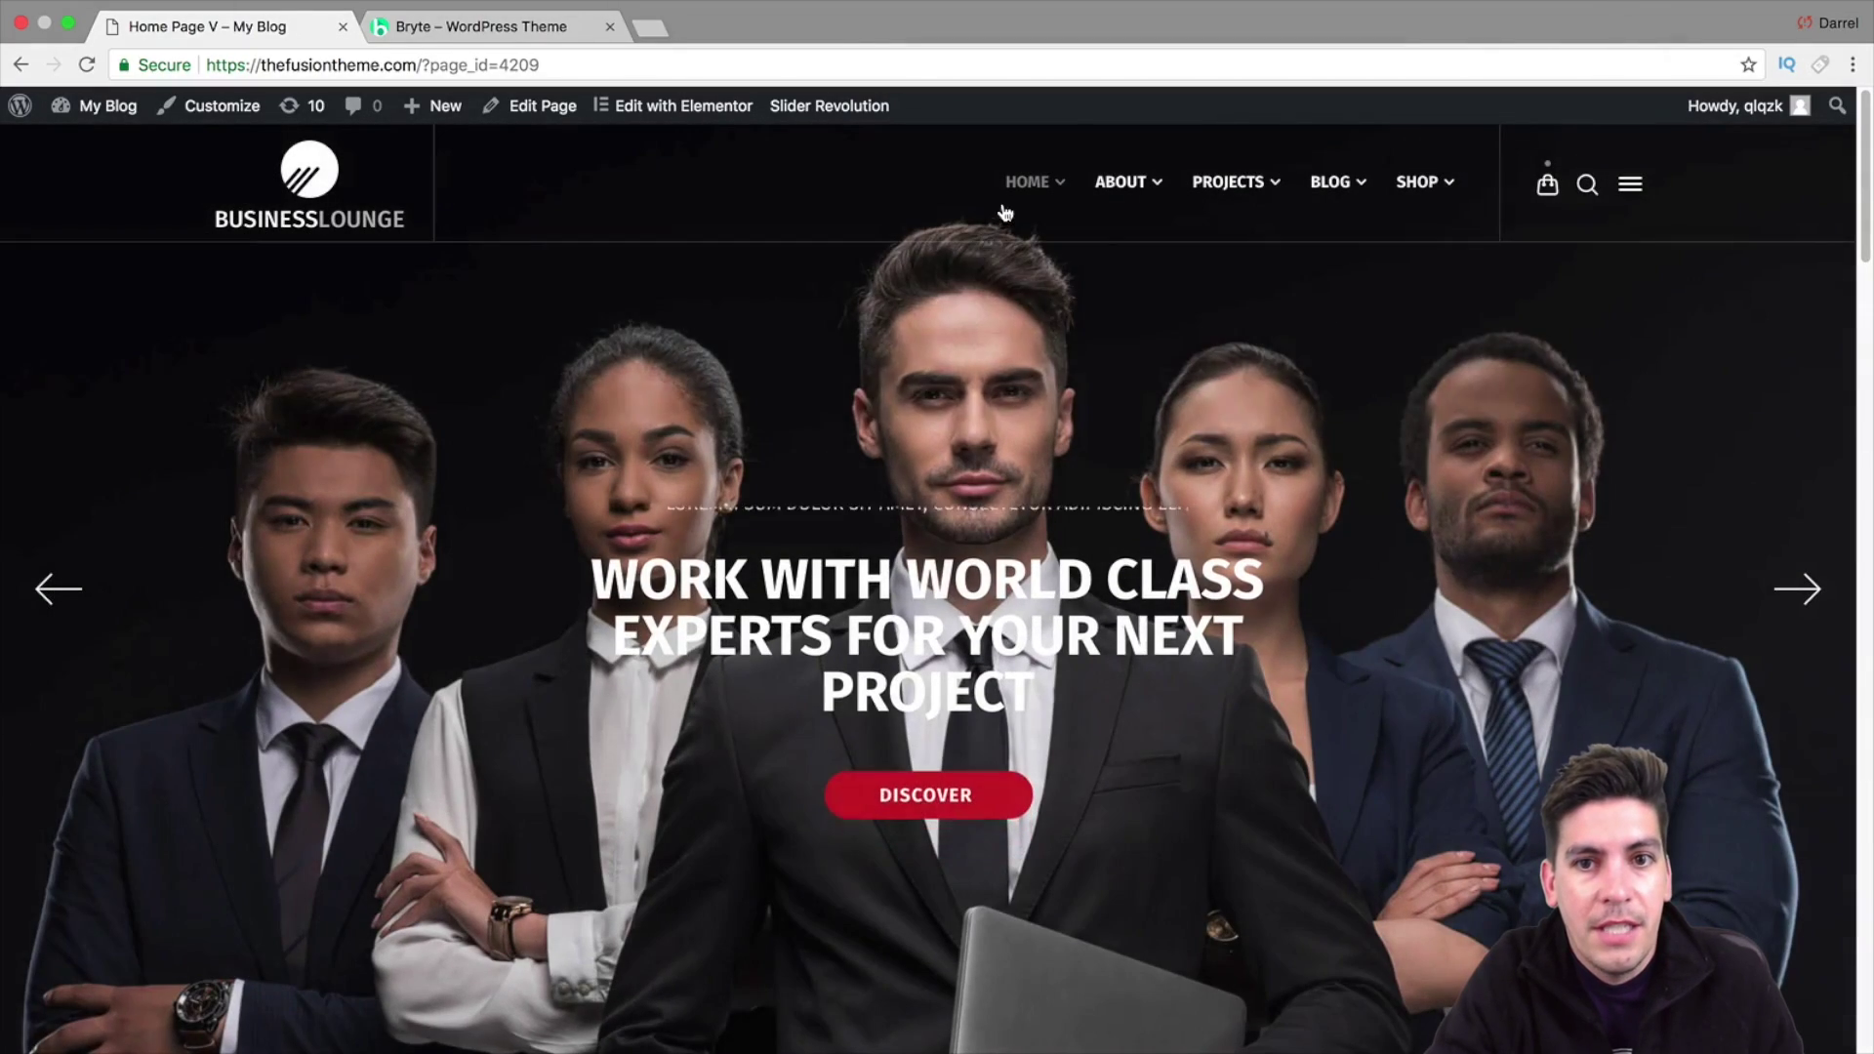
mouse_move(1205, 317)
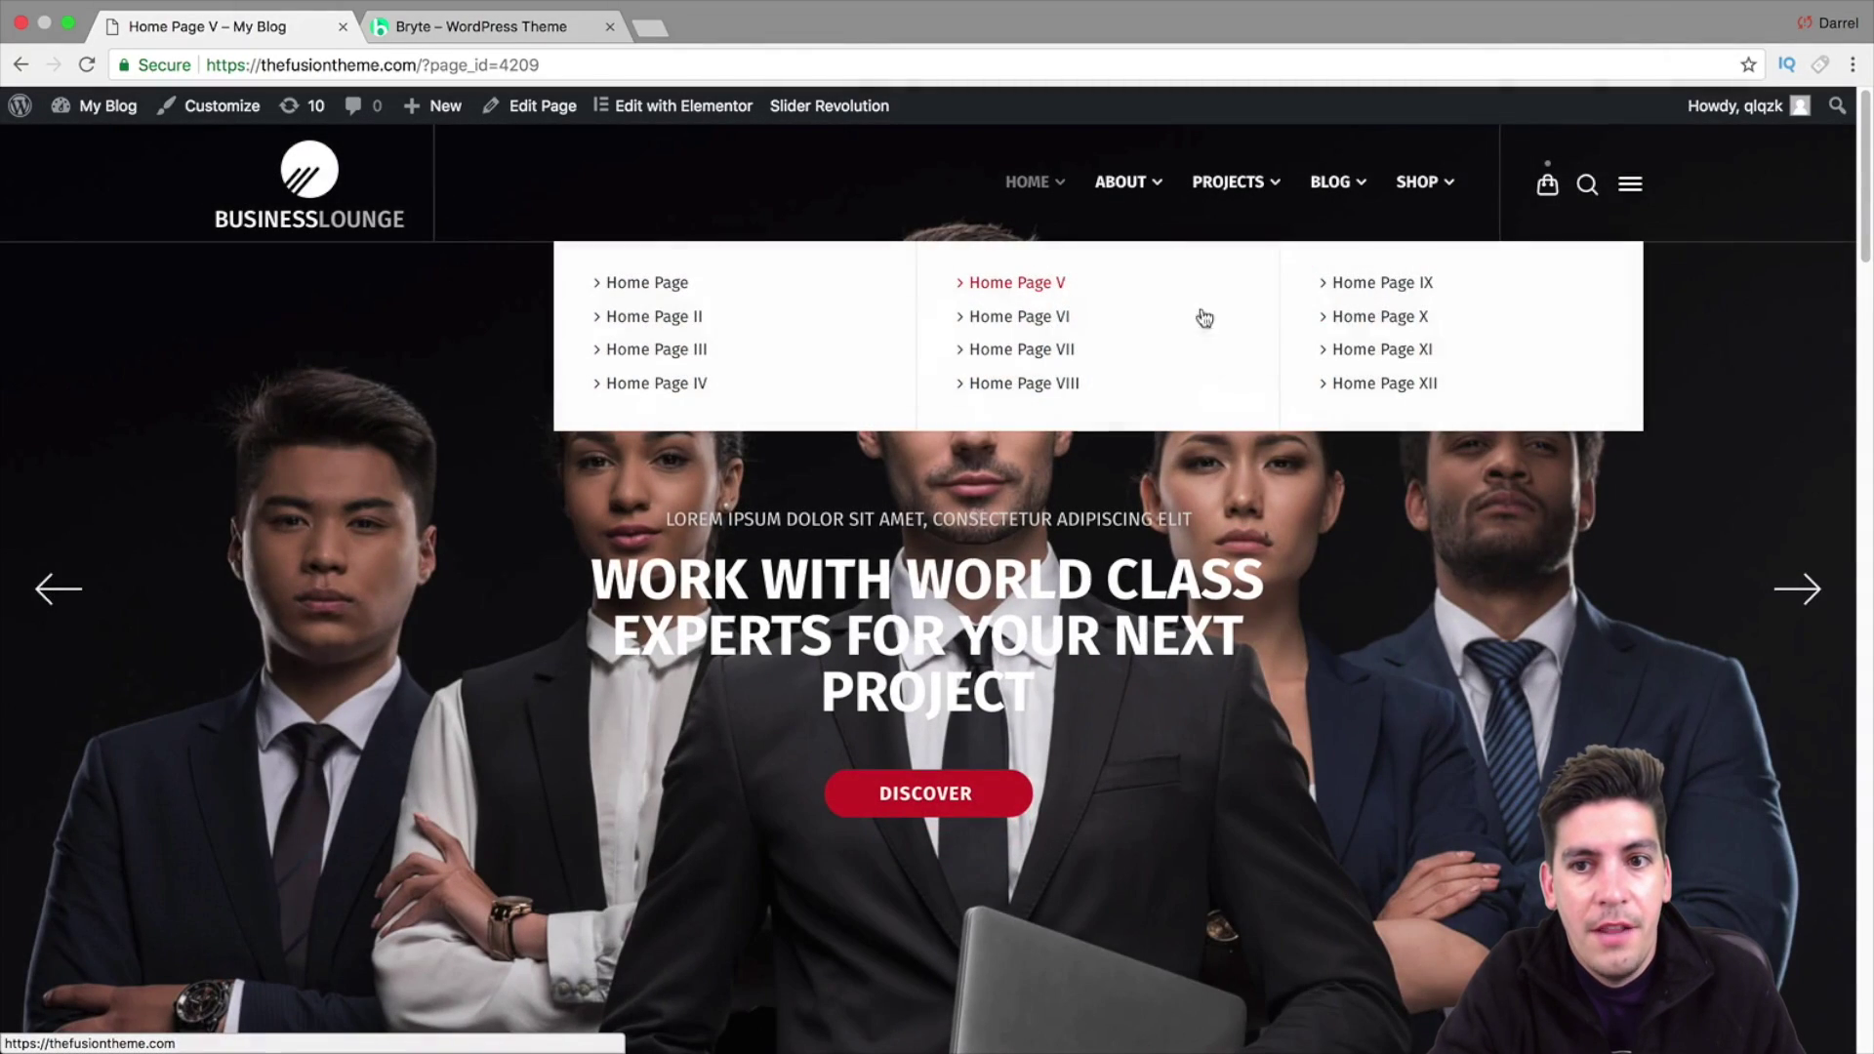
left_click(1391, 282)
mouse_move(1497, 308)
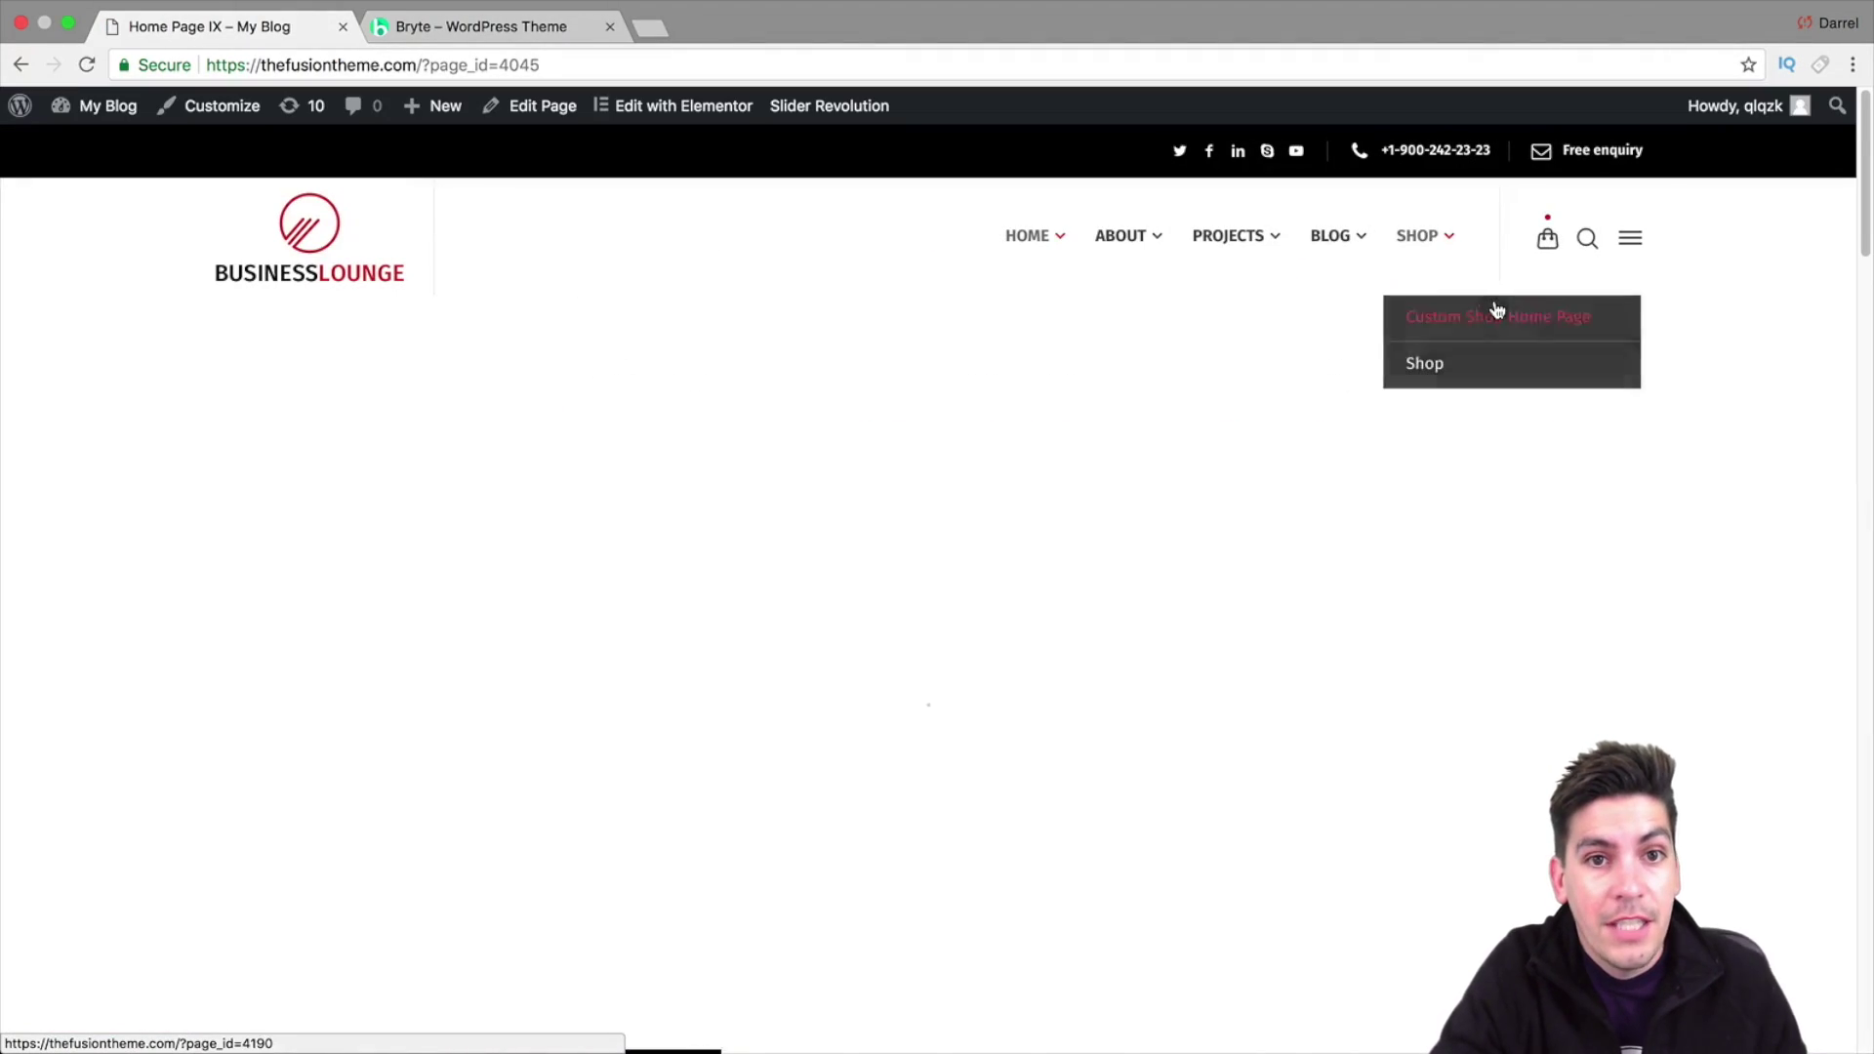
scroll(1869, 195, "down", 2)
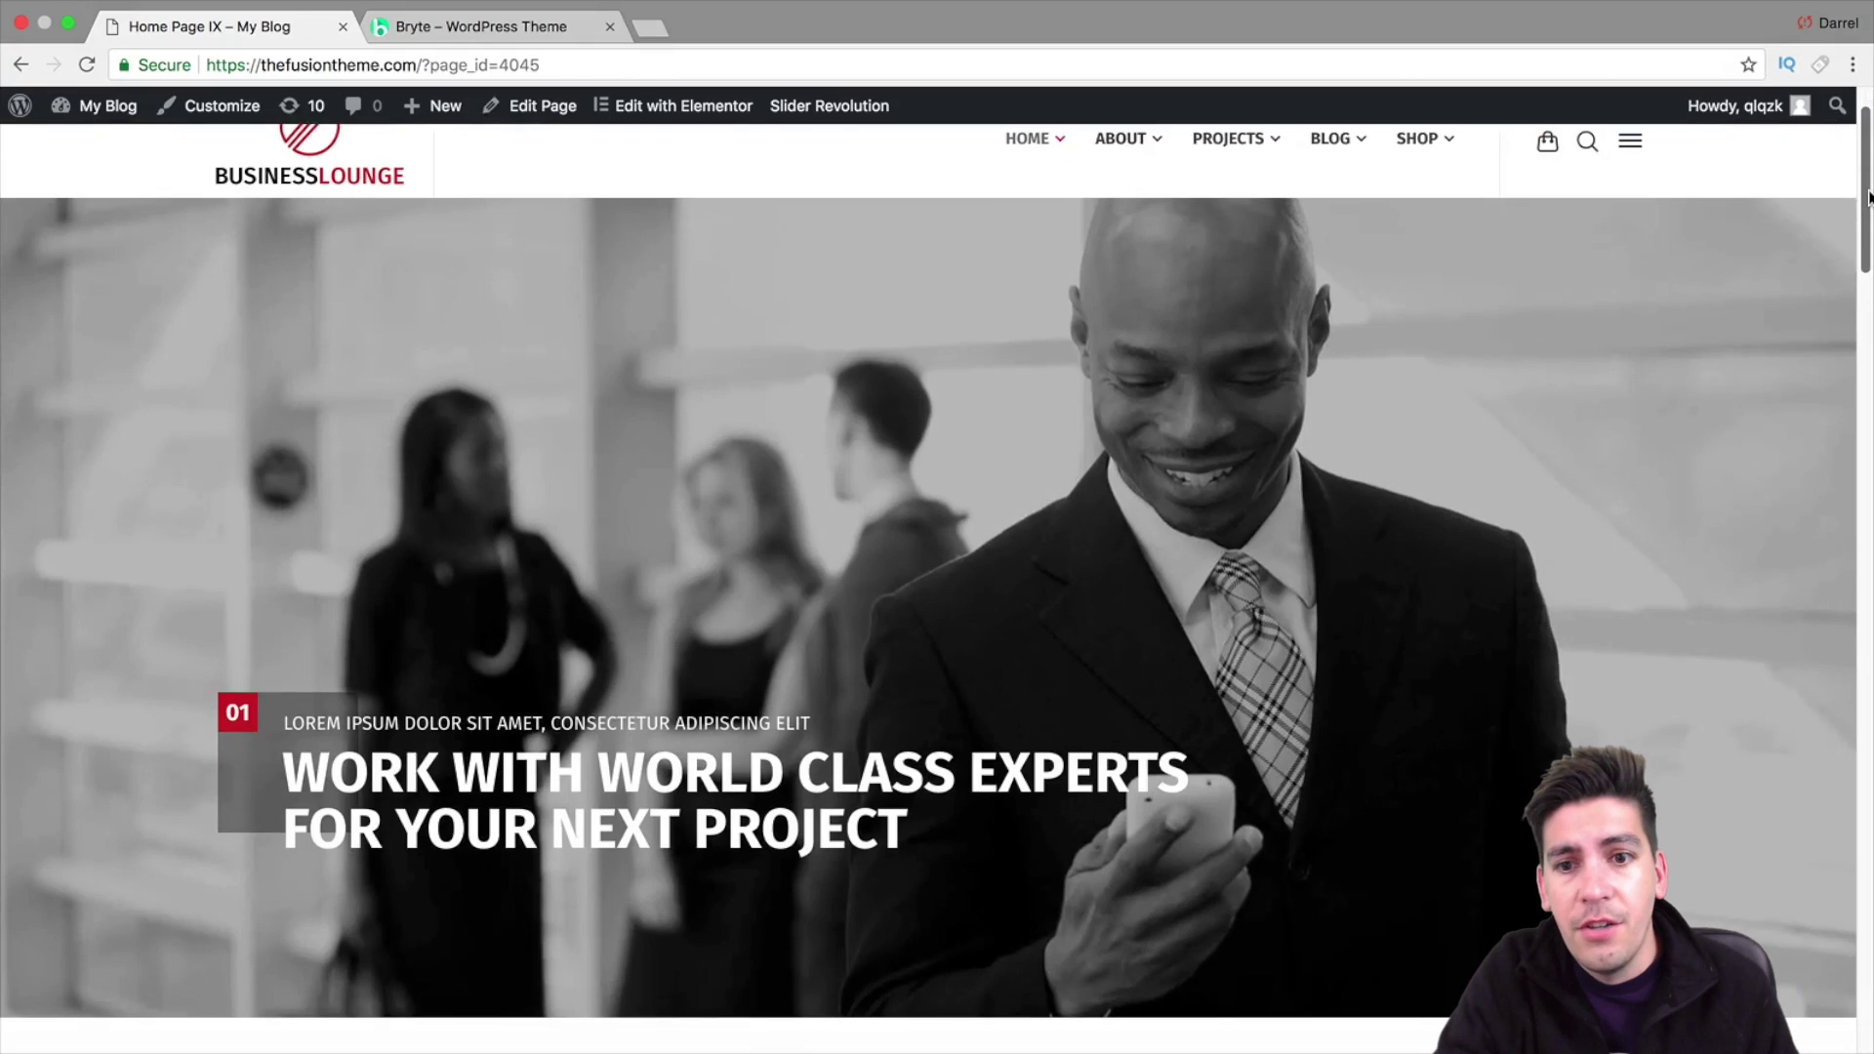
left_click_drag(1869, 195, 1800, 144)
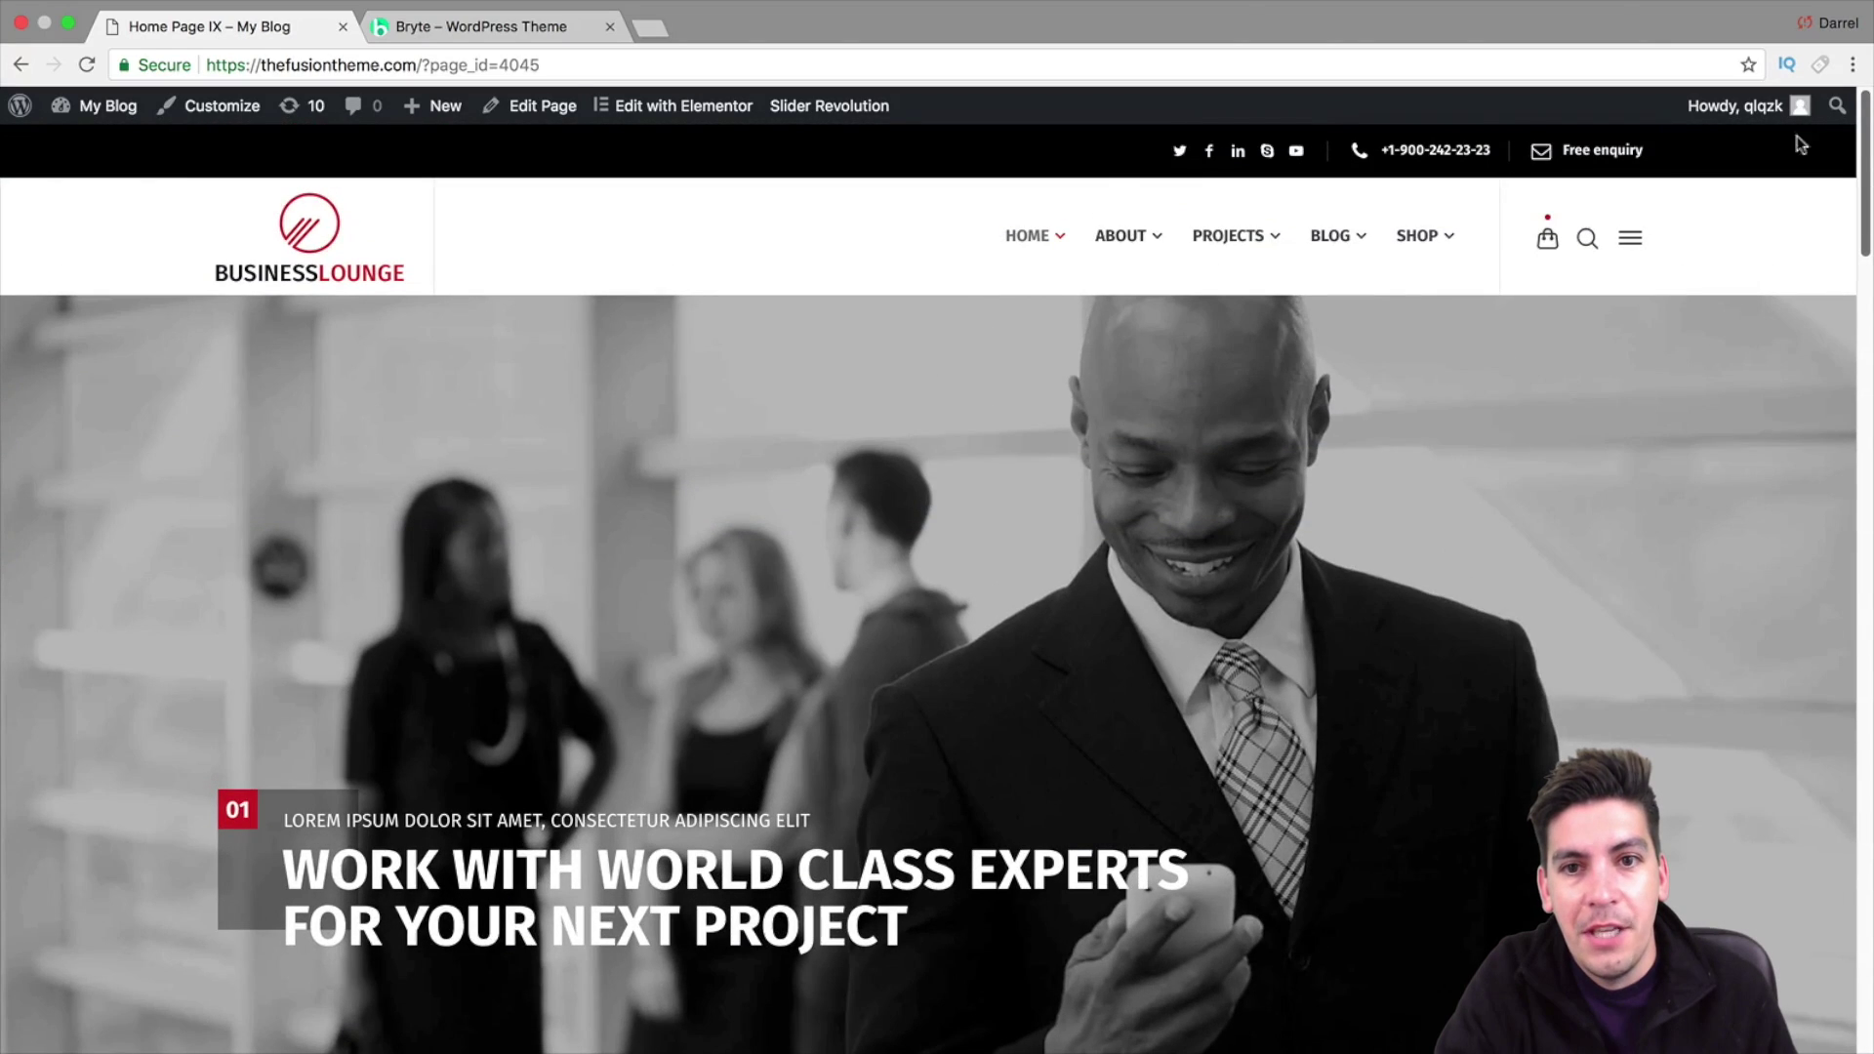
Open the BusinessLounge site in the theme customizer and load the first Home Page layout in the preview
left_click(260, 103)
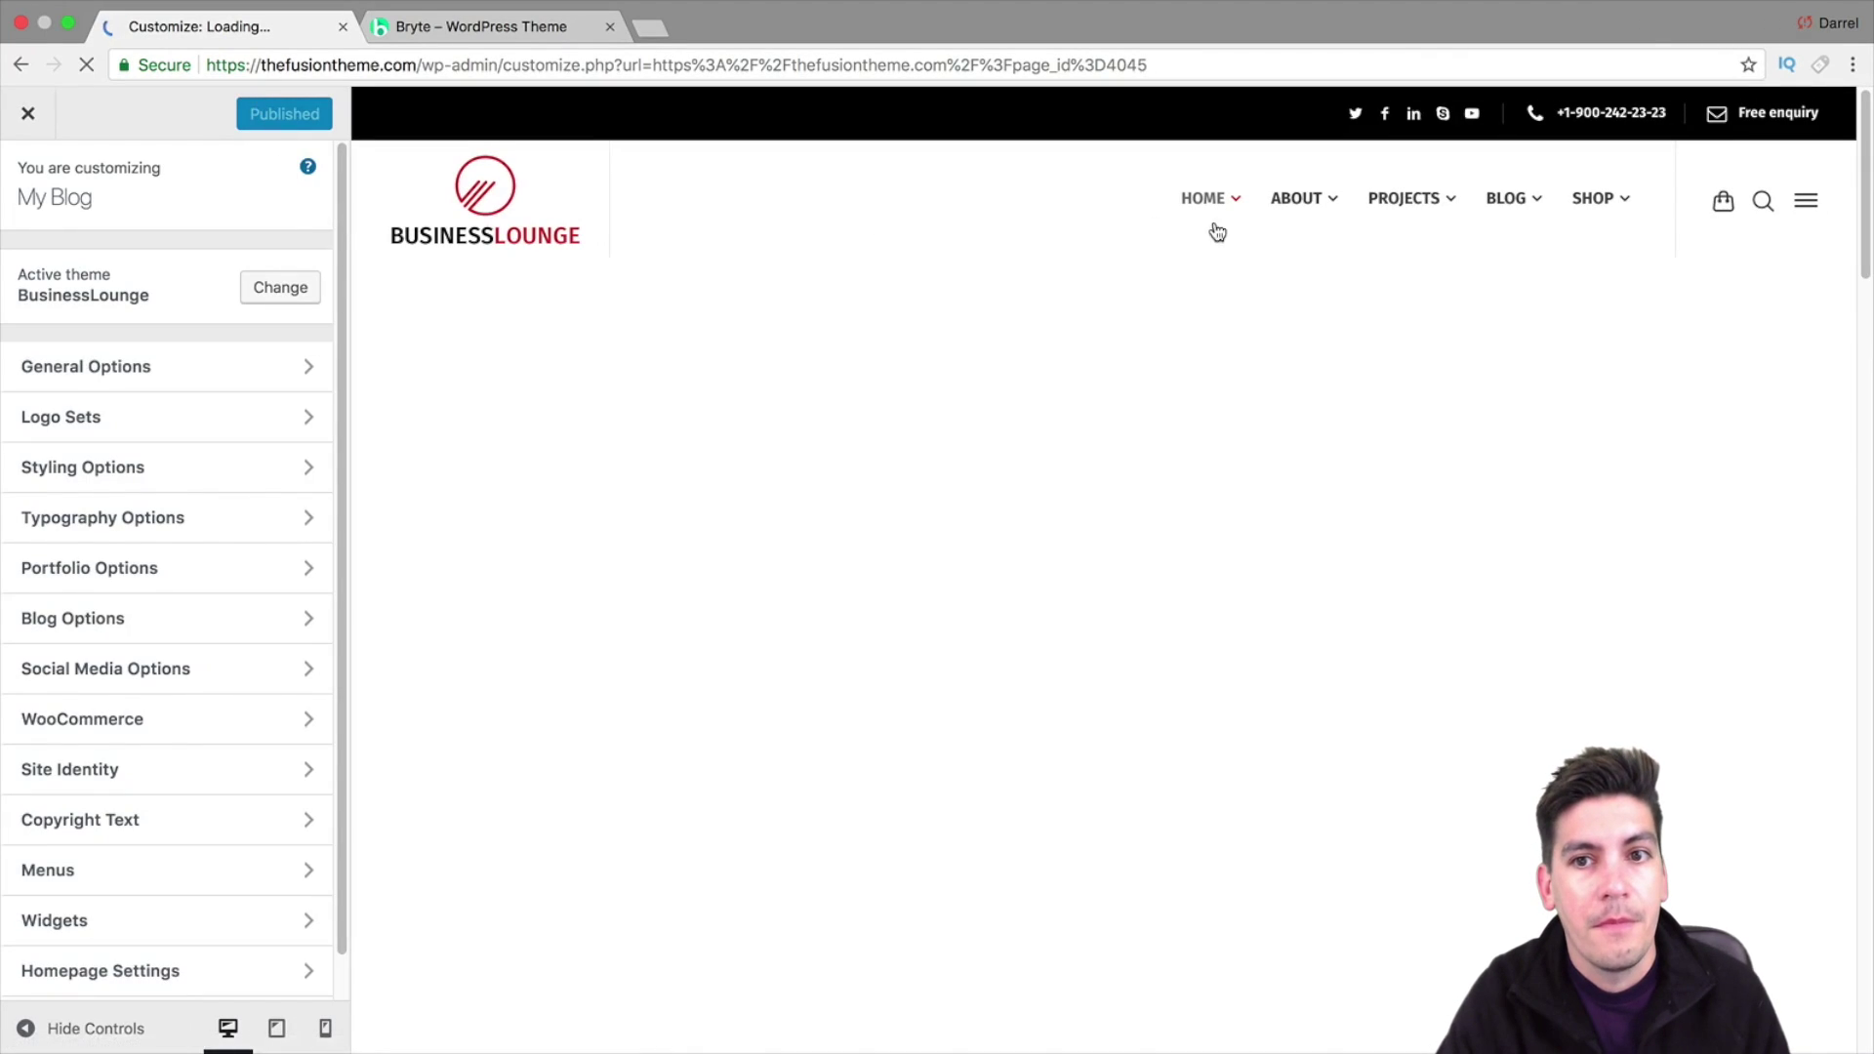
mouse_move(1221, 209)
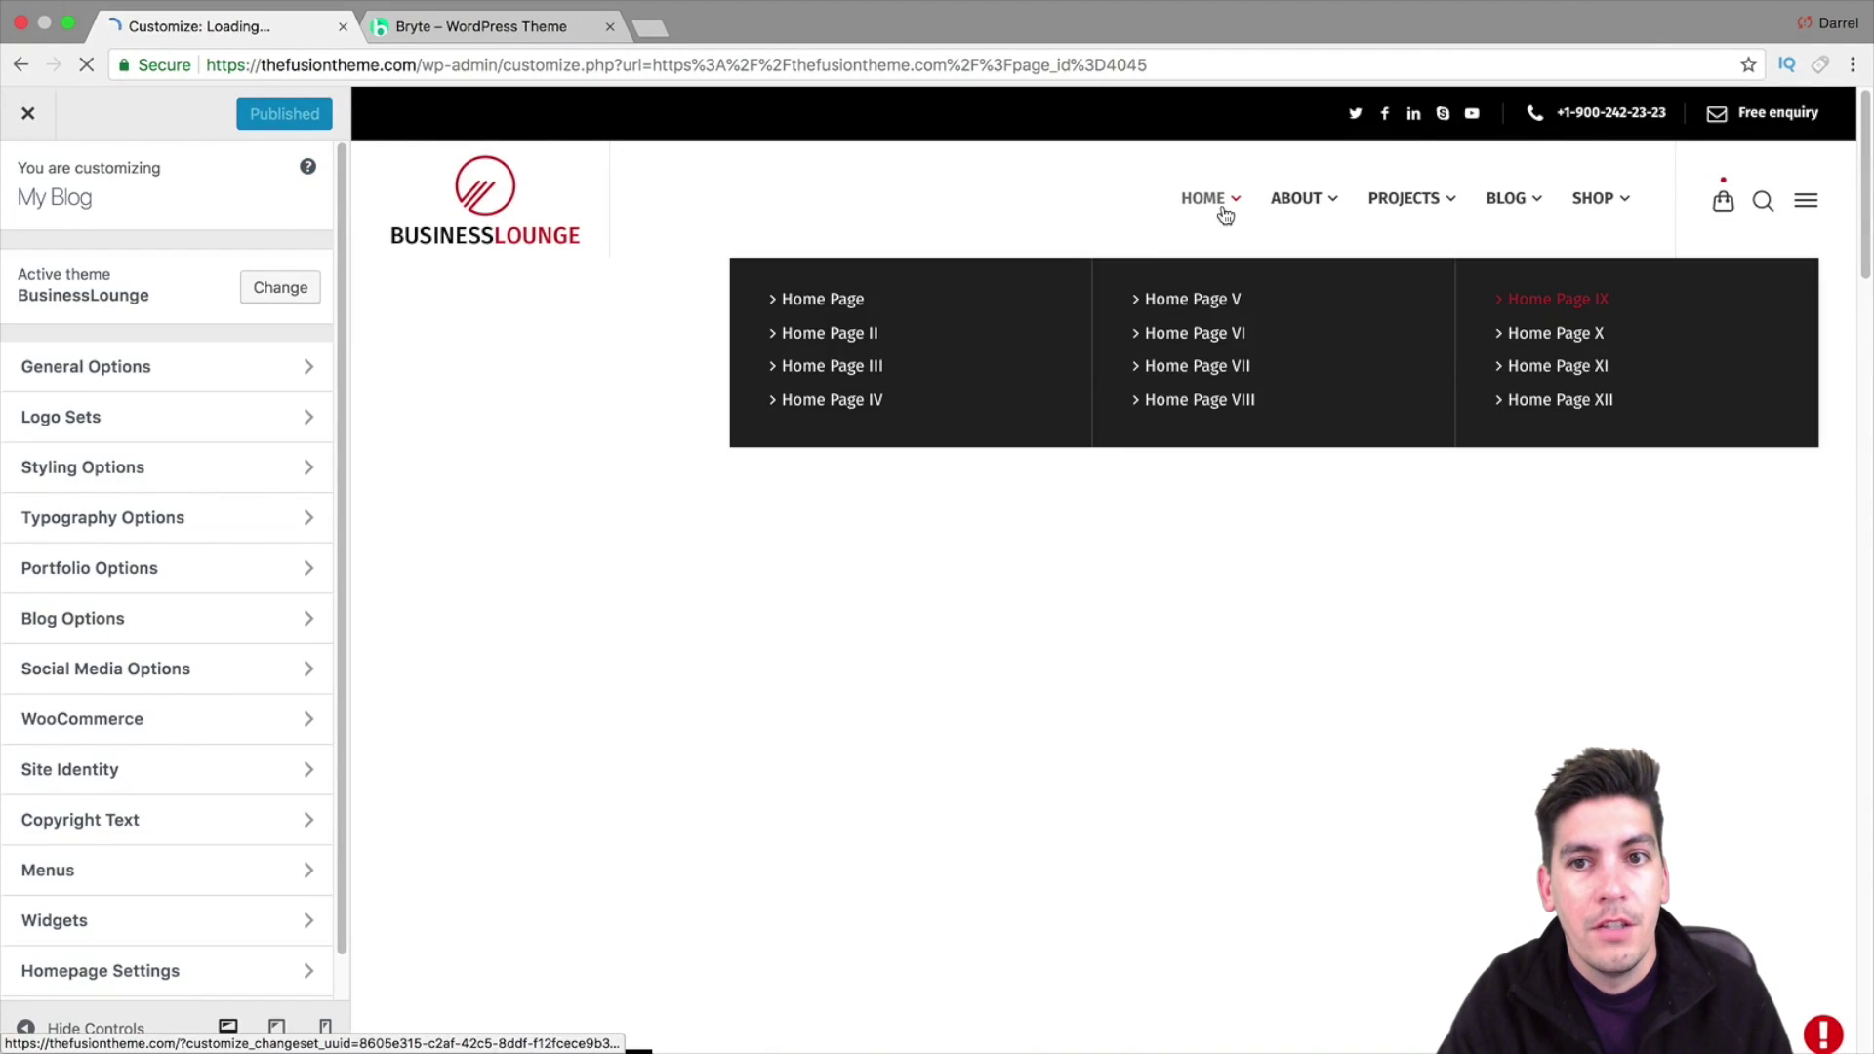
left_click(853, 297)
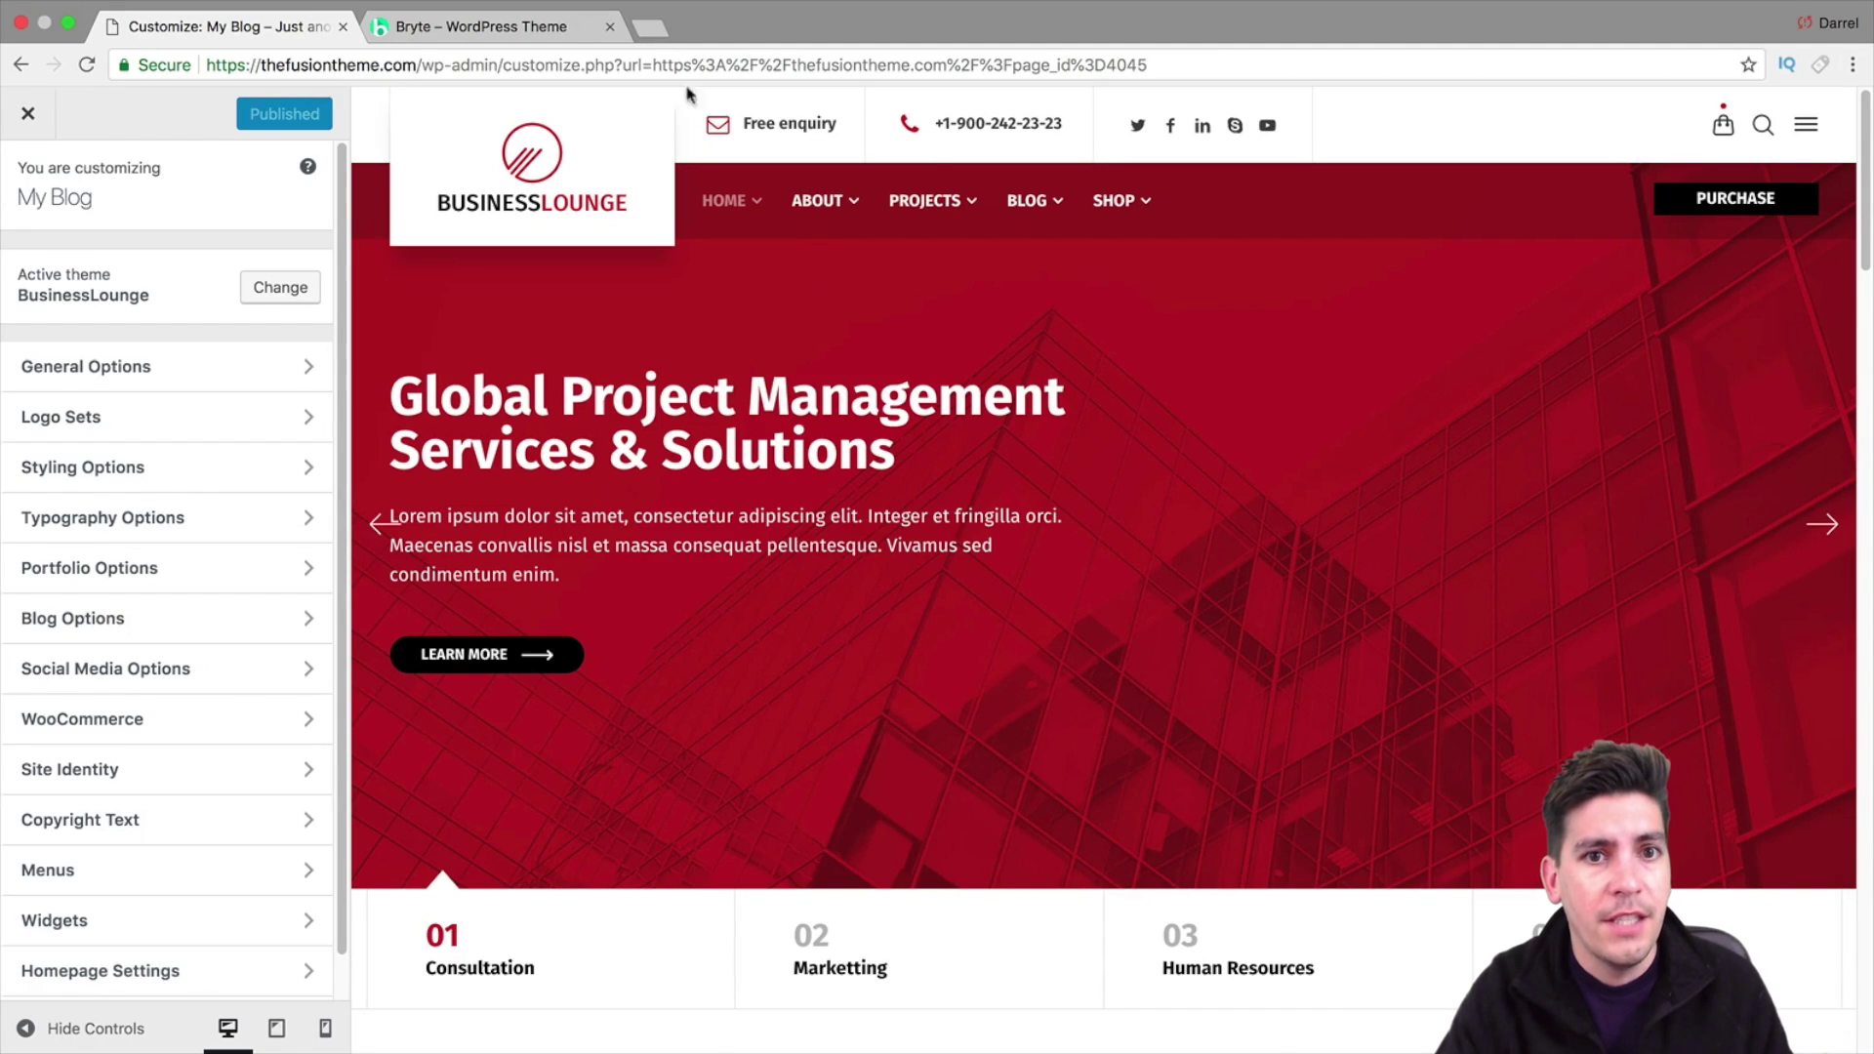
mouse_move(1162, 188)
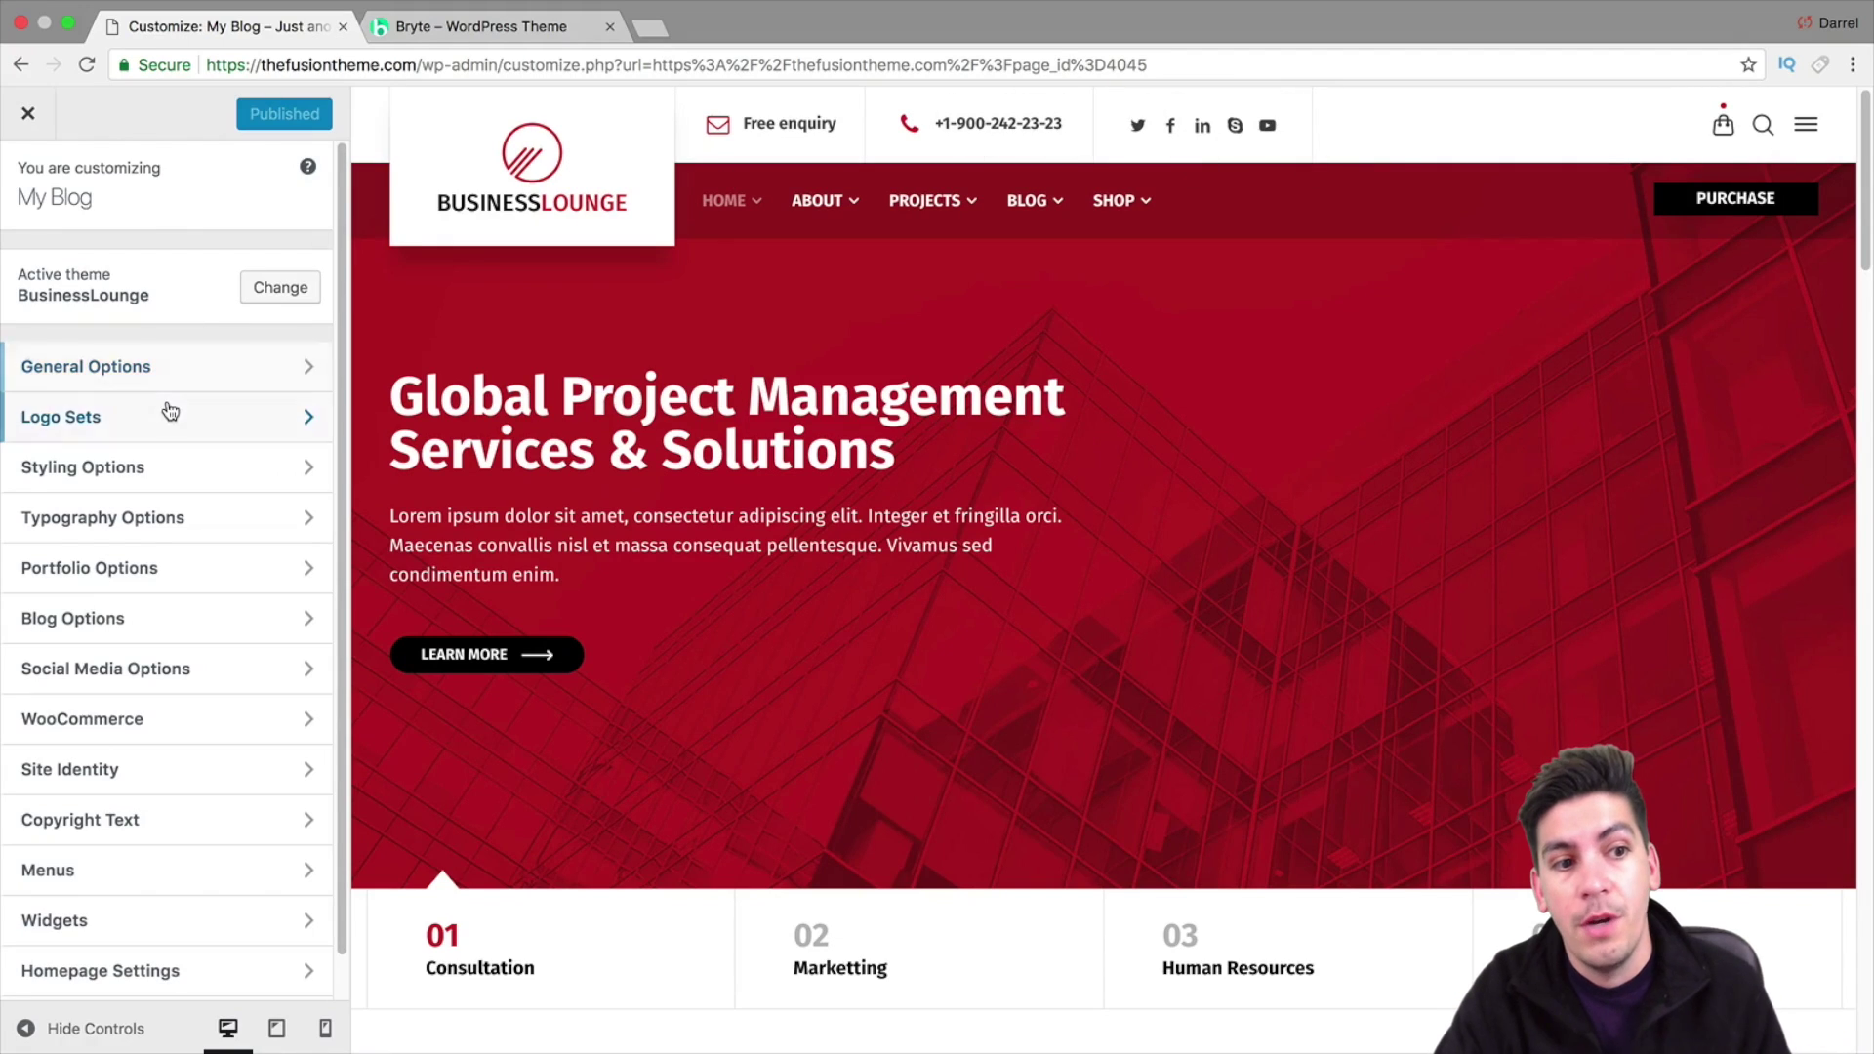
Examine the customizer's General Options and Styling Options sections
left_click(215, 370)
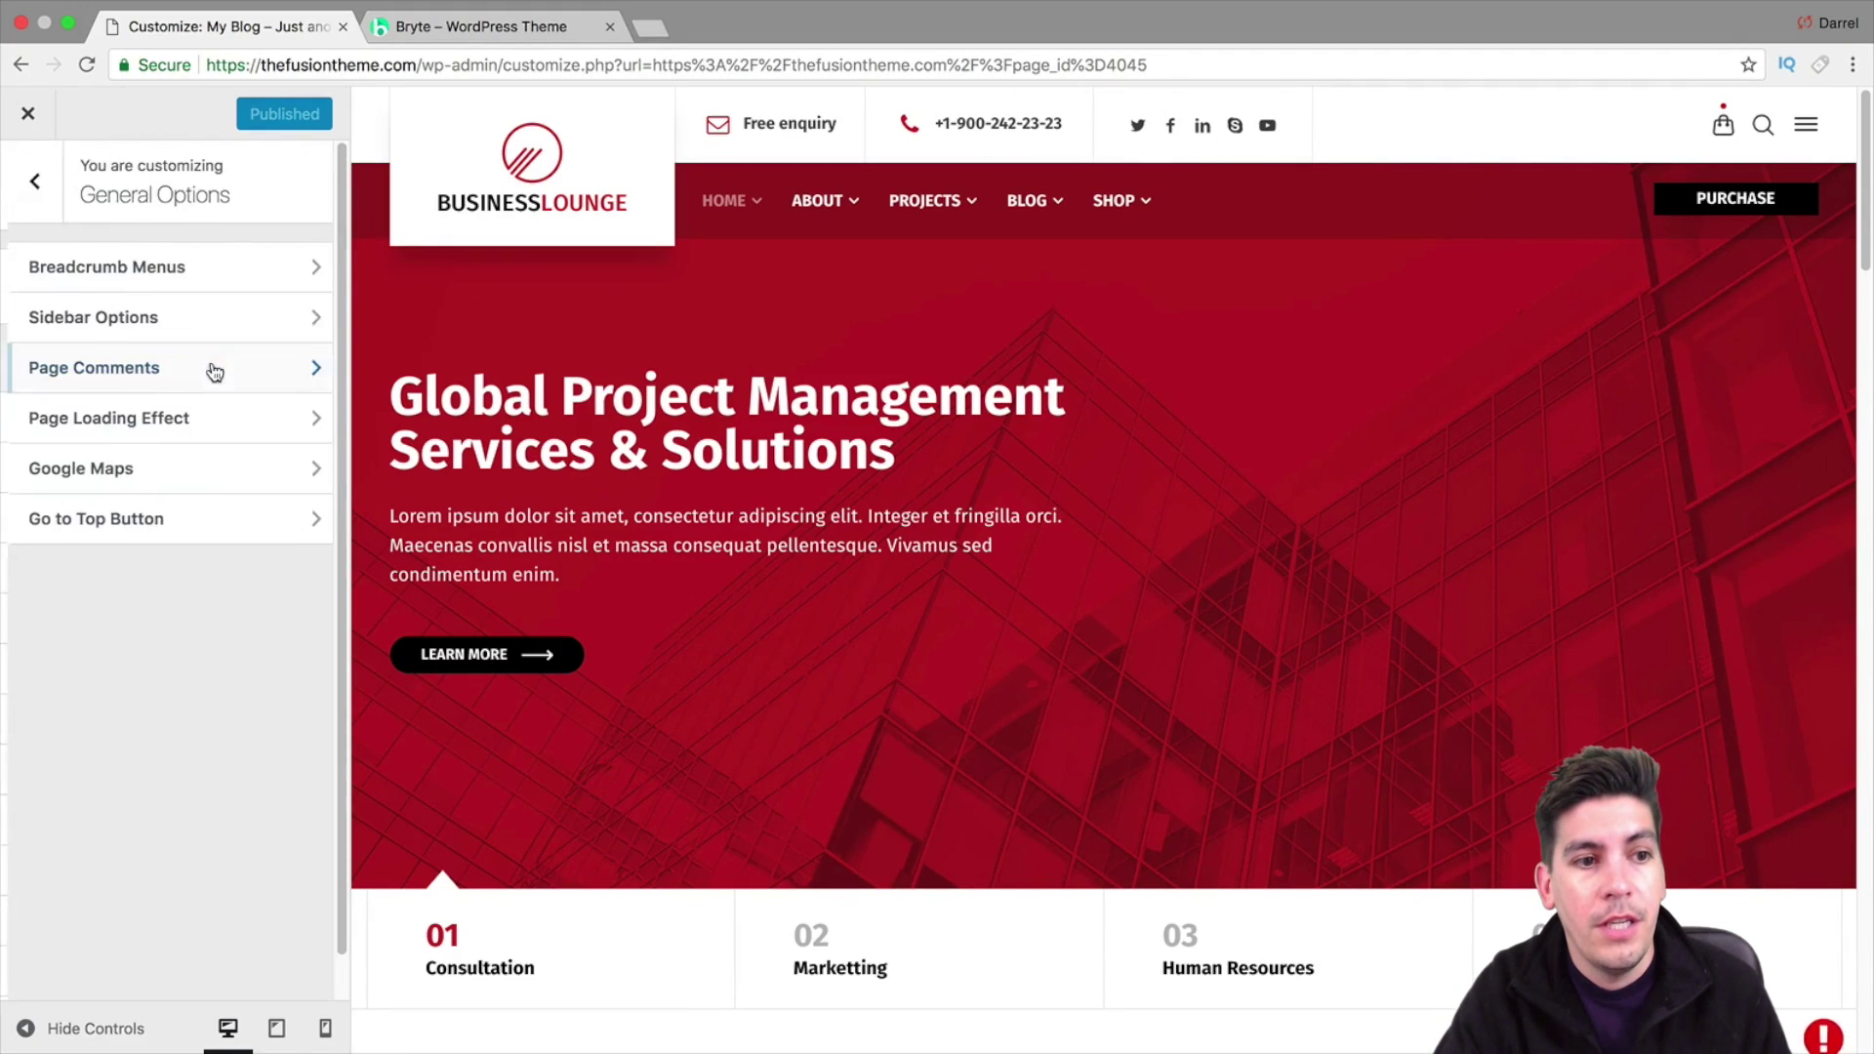
left_click(53, 188)
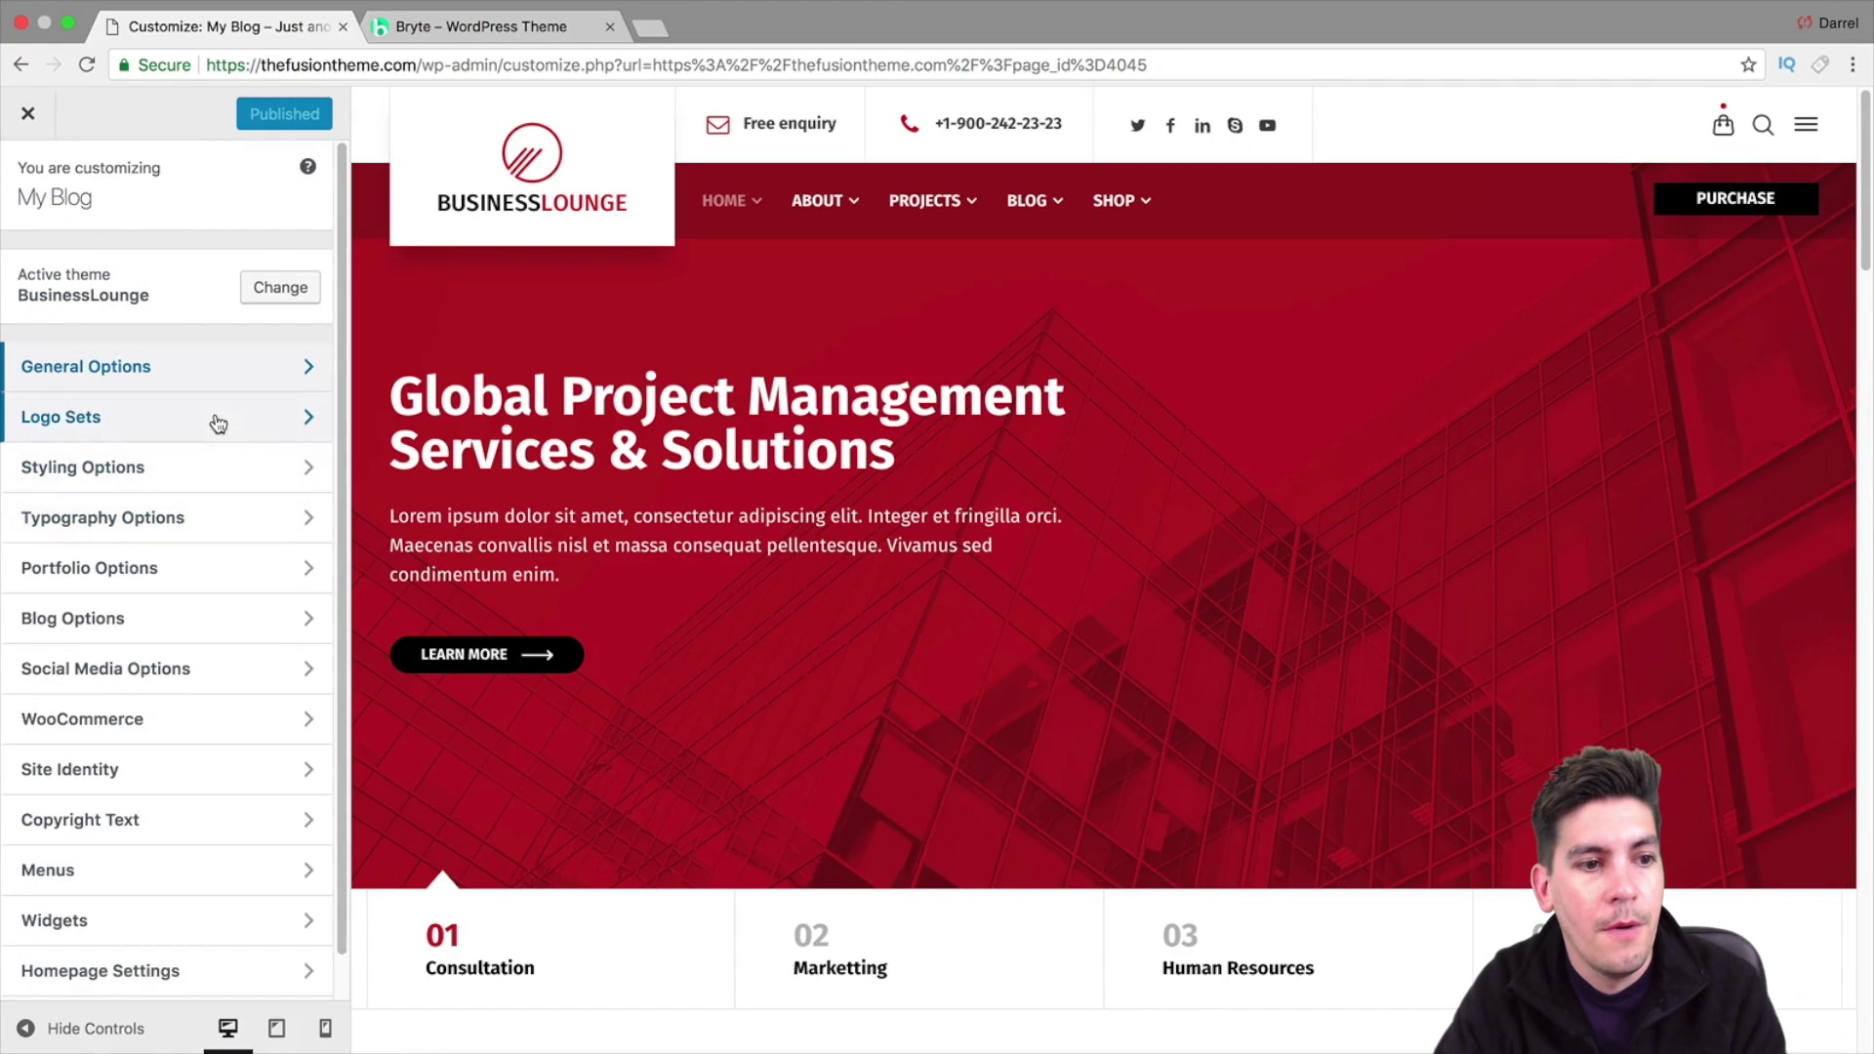
left_click(222, 474)
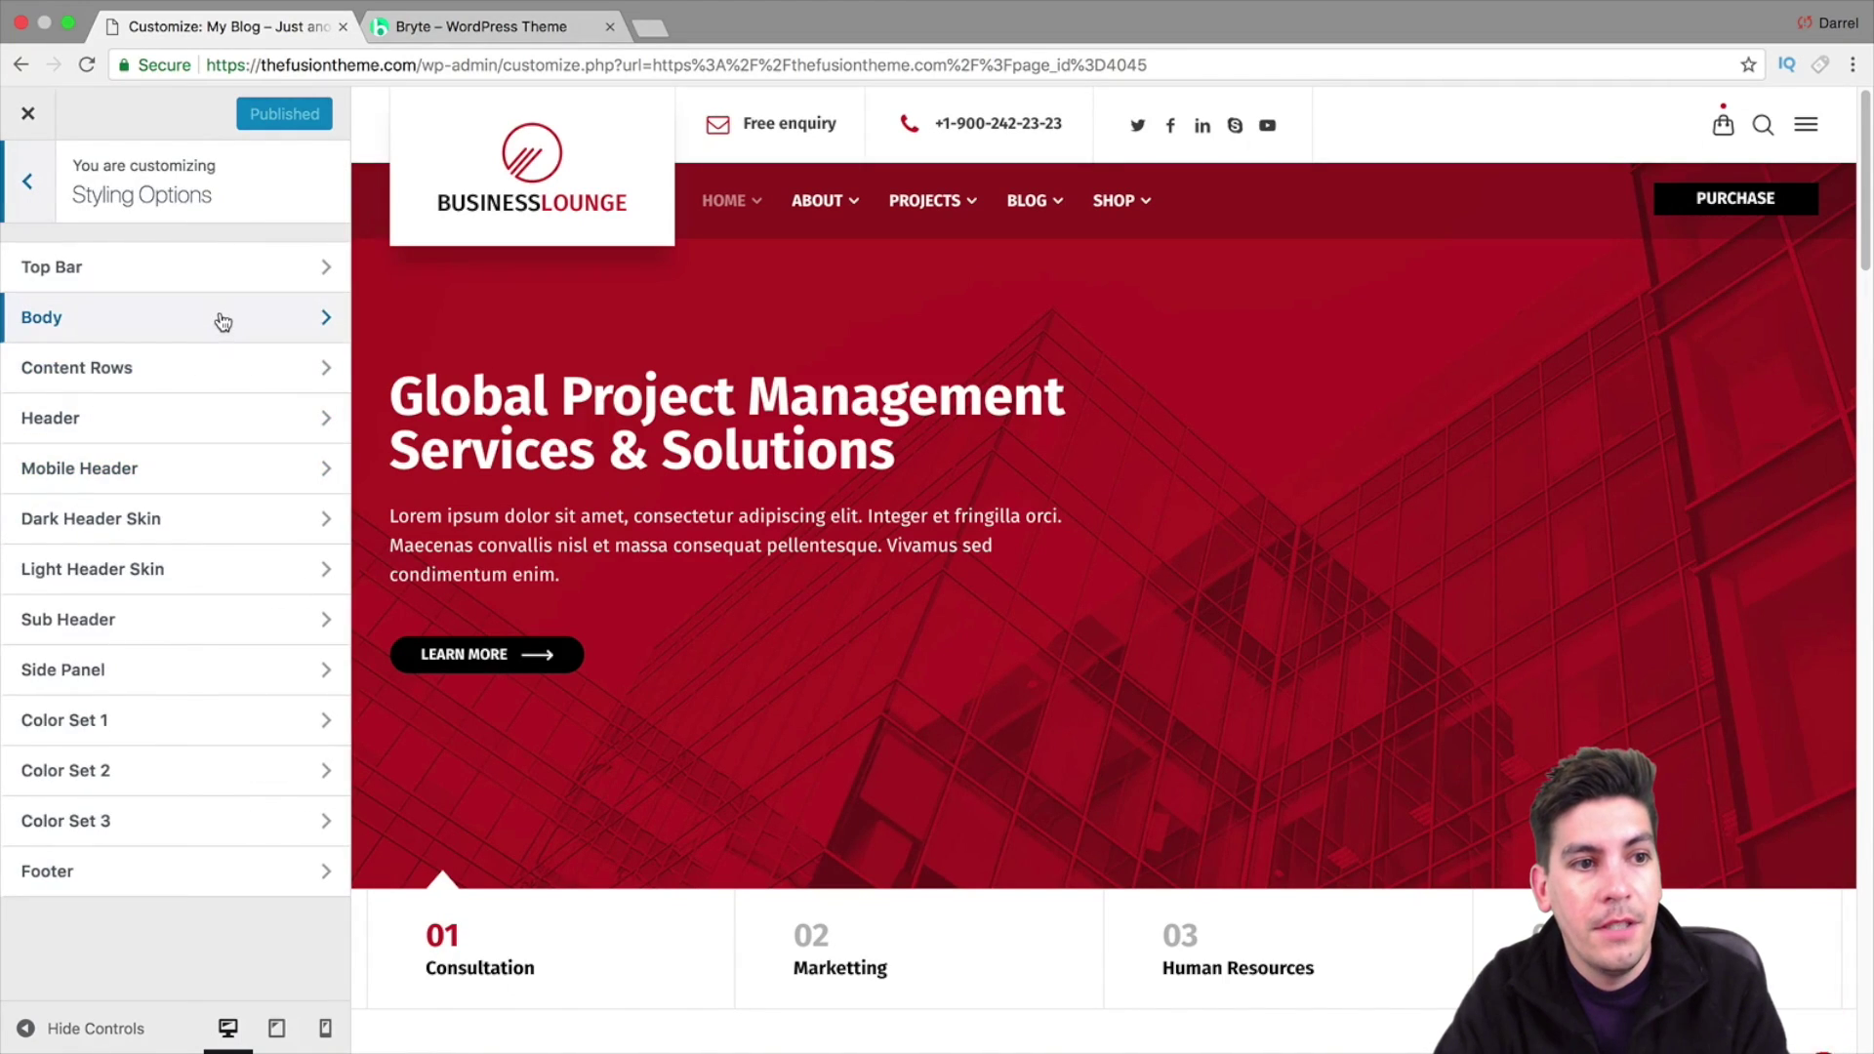
Try displaying the top bar above the site header, and return to the Styling Options
left_click(267, 281)
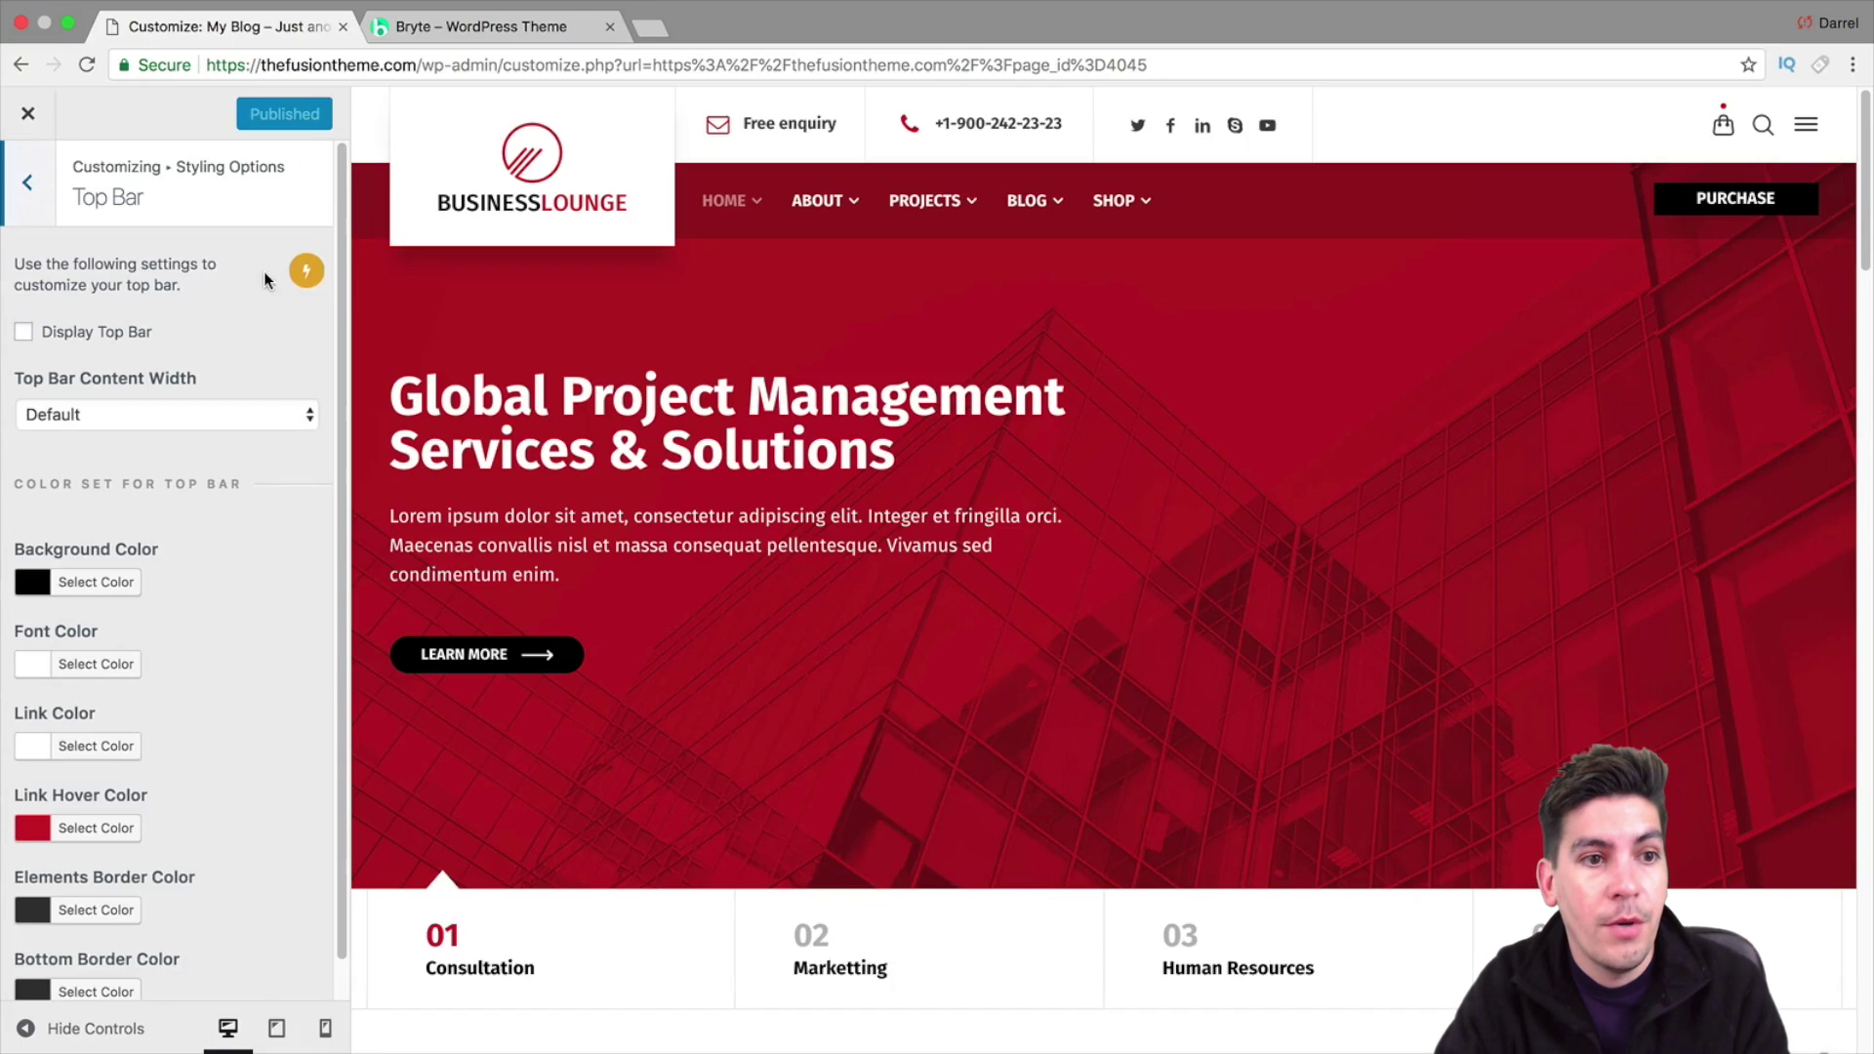
left_click(71, 331)
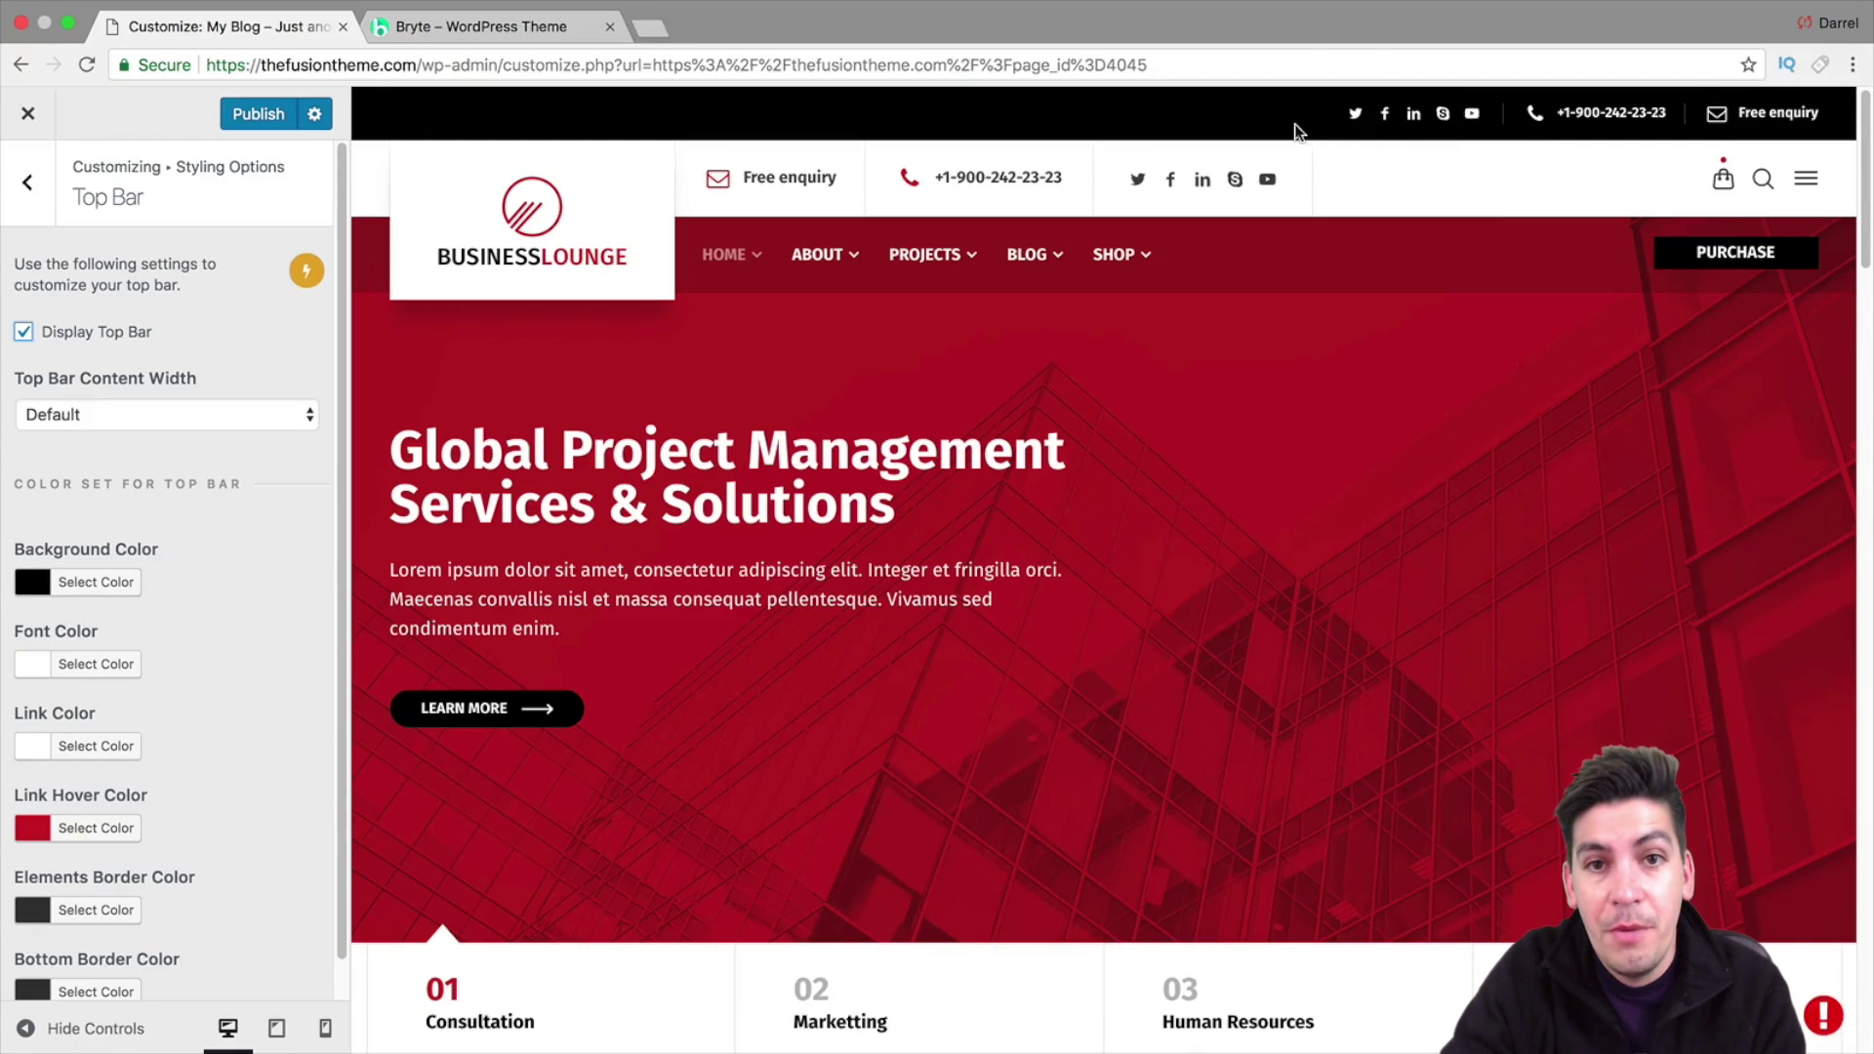
left_click(27, 181)
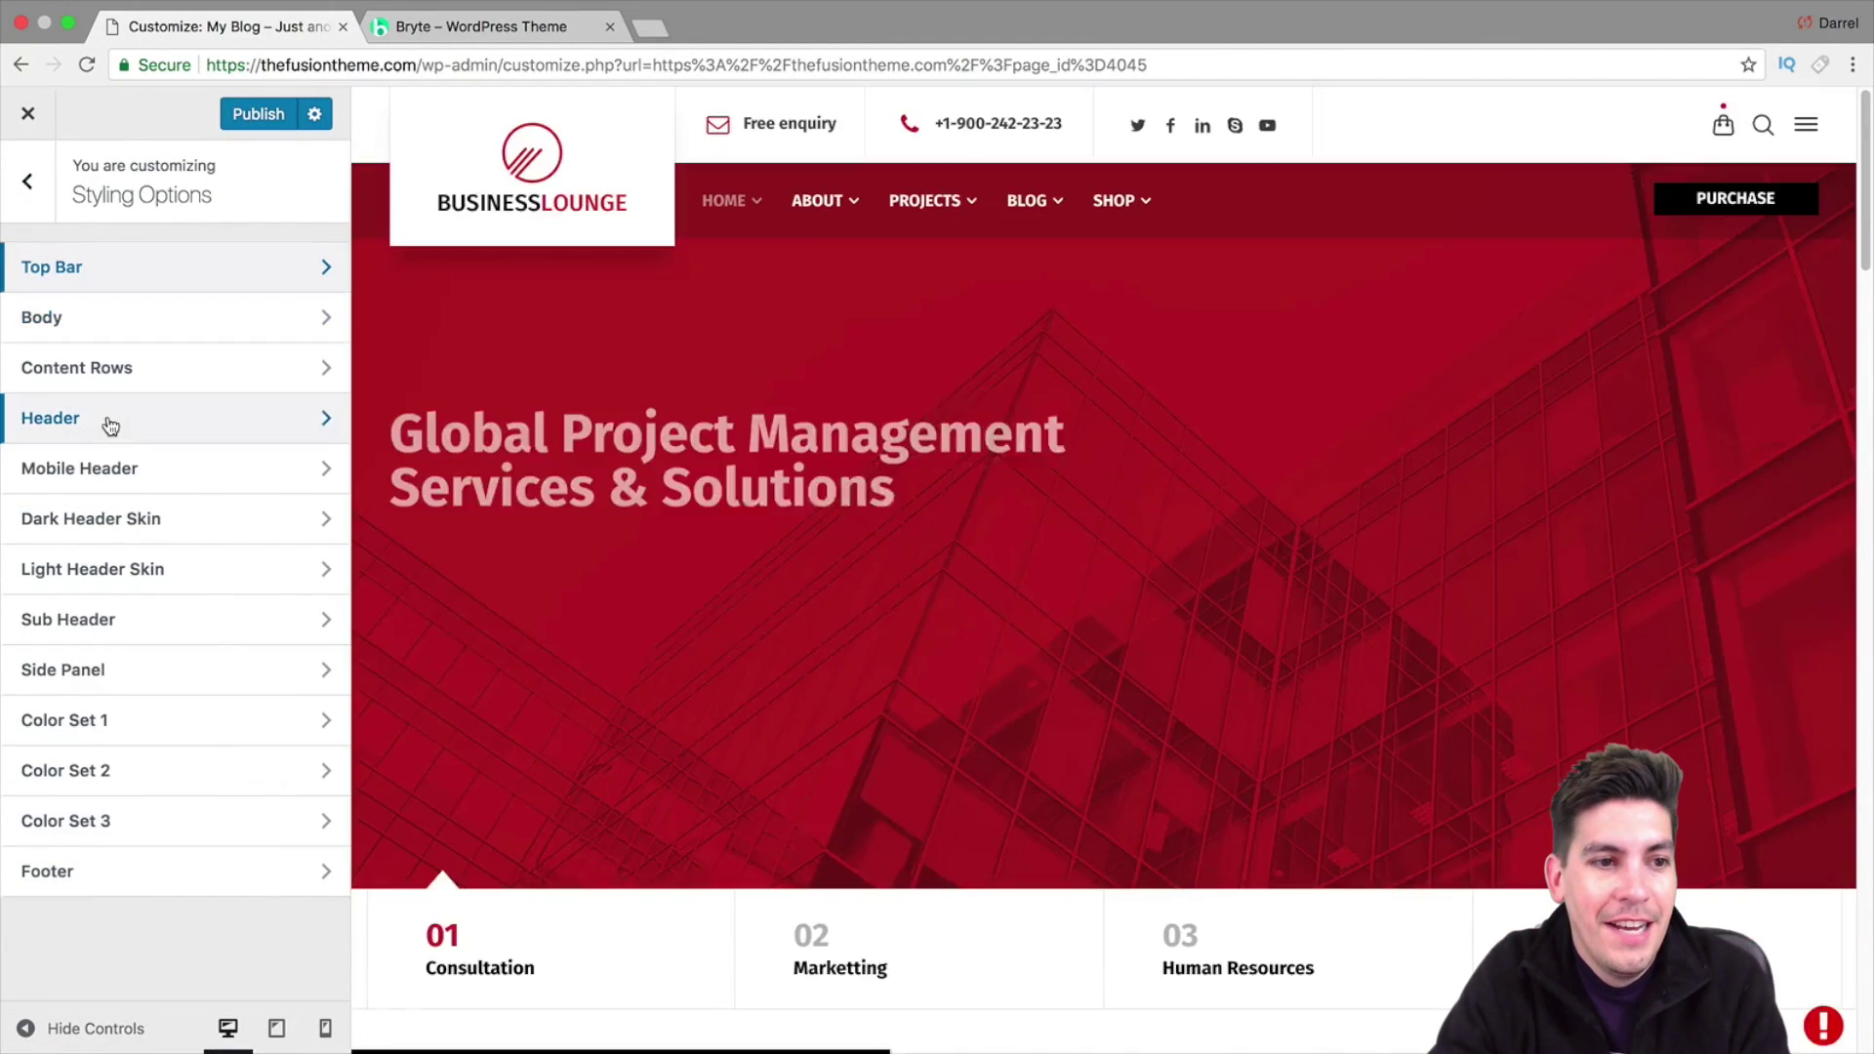
Examine the header styling settings, from Header Functionality down to Global Header Style
left_click(111, 416)
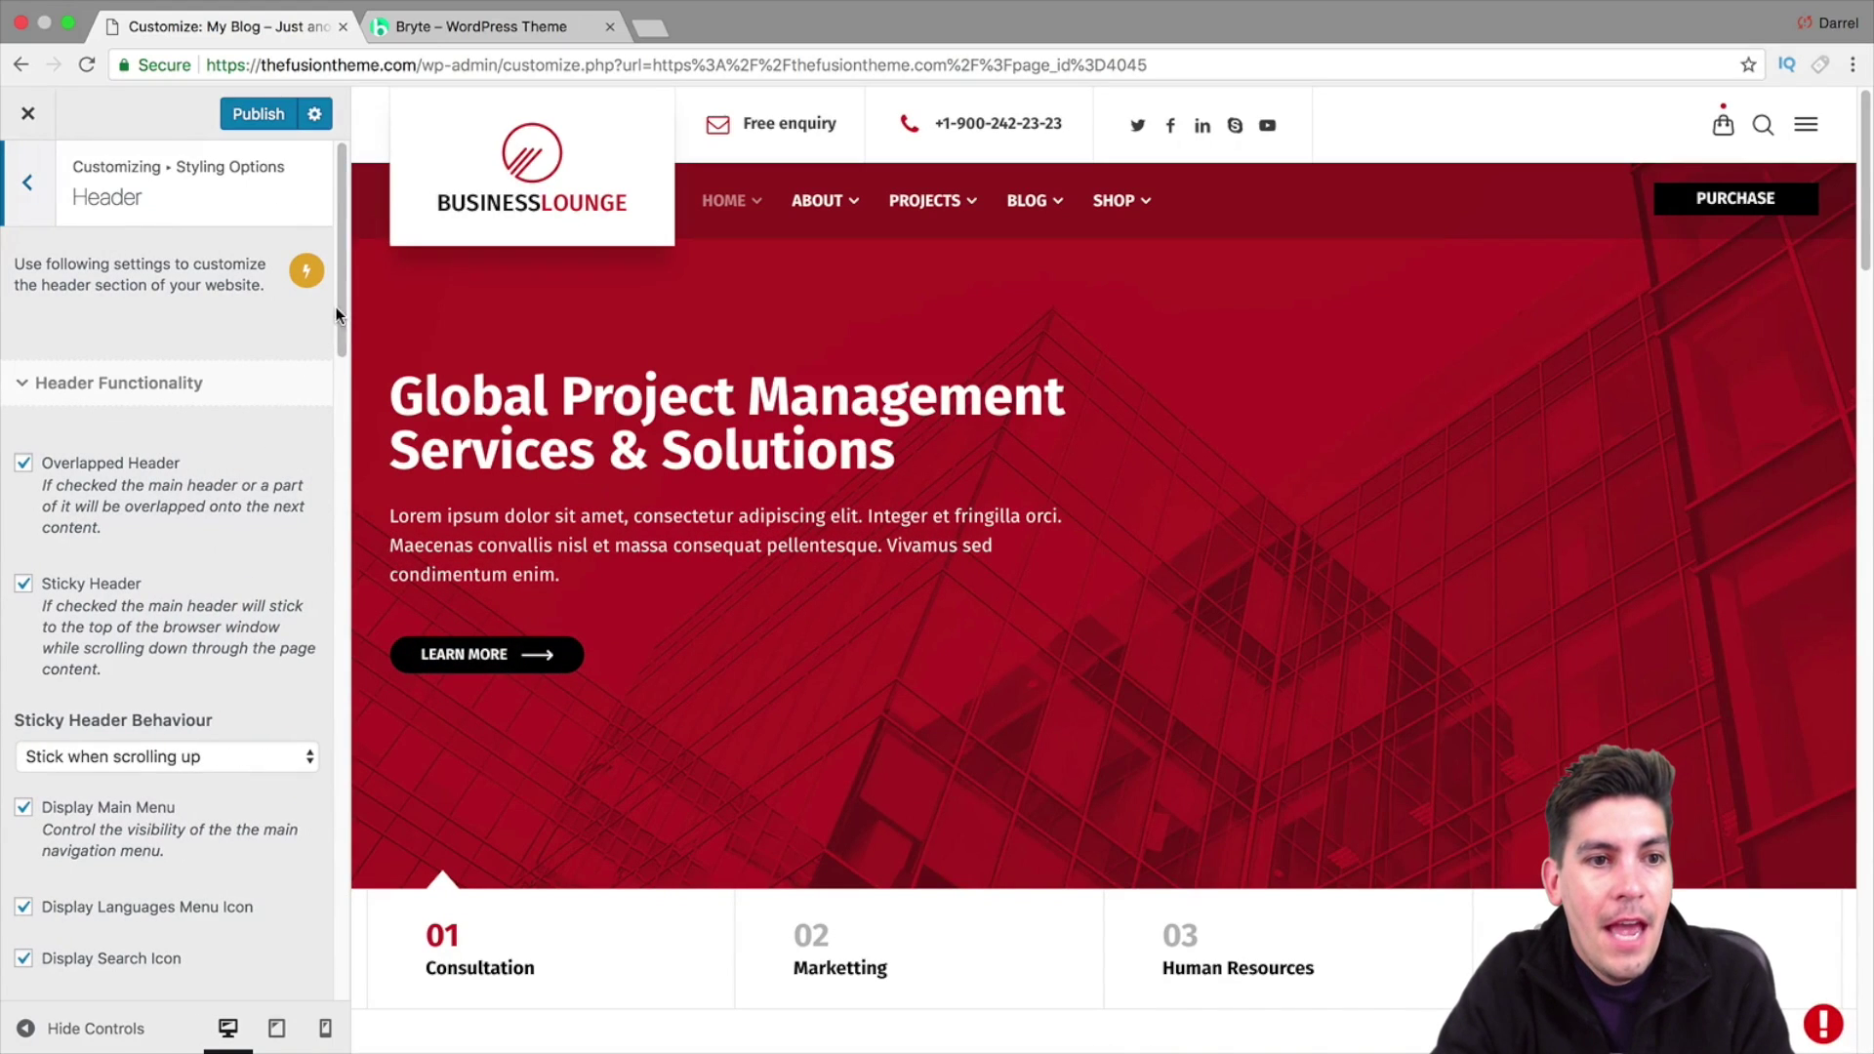
scroll(195, 371, "down", 3)
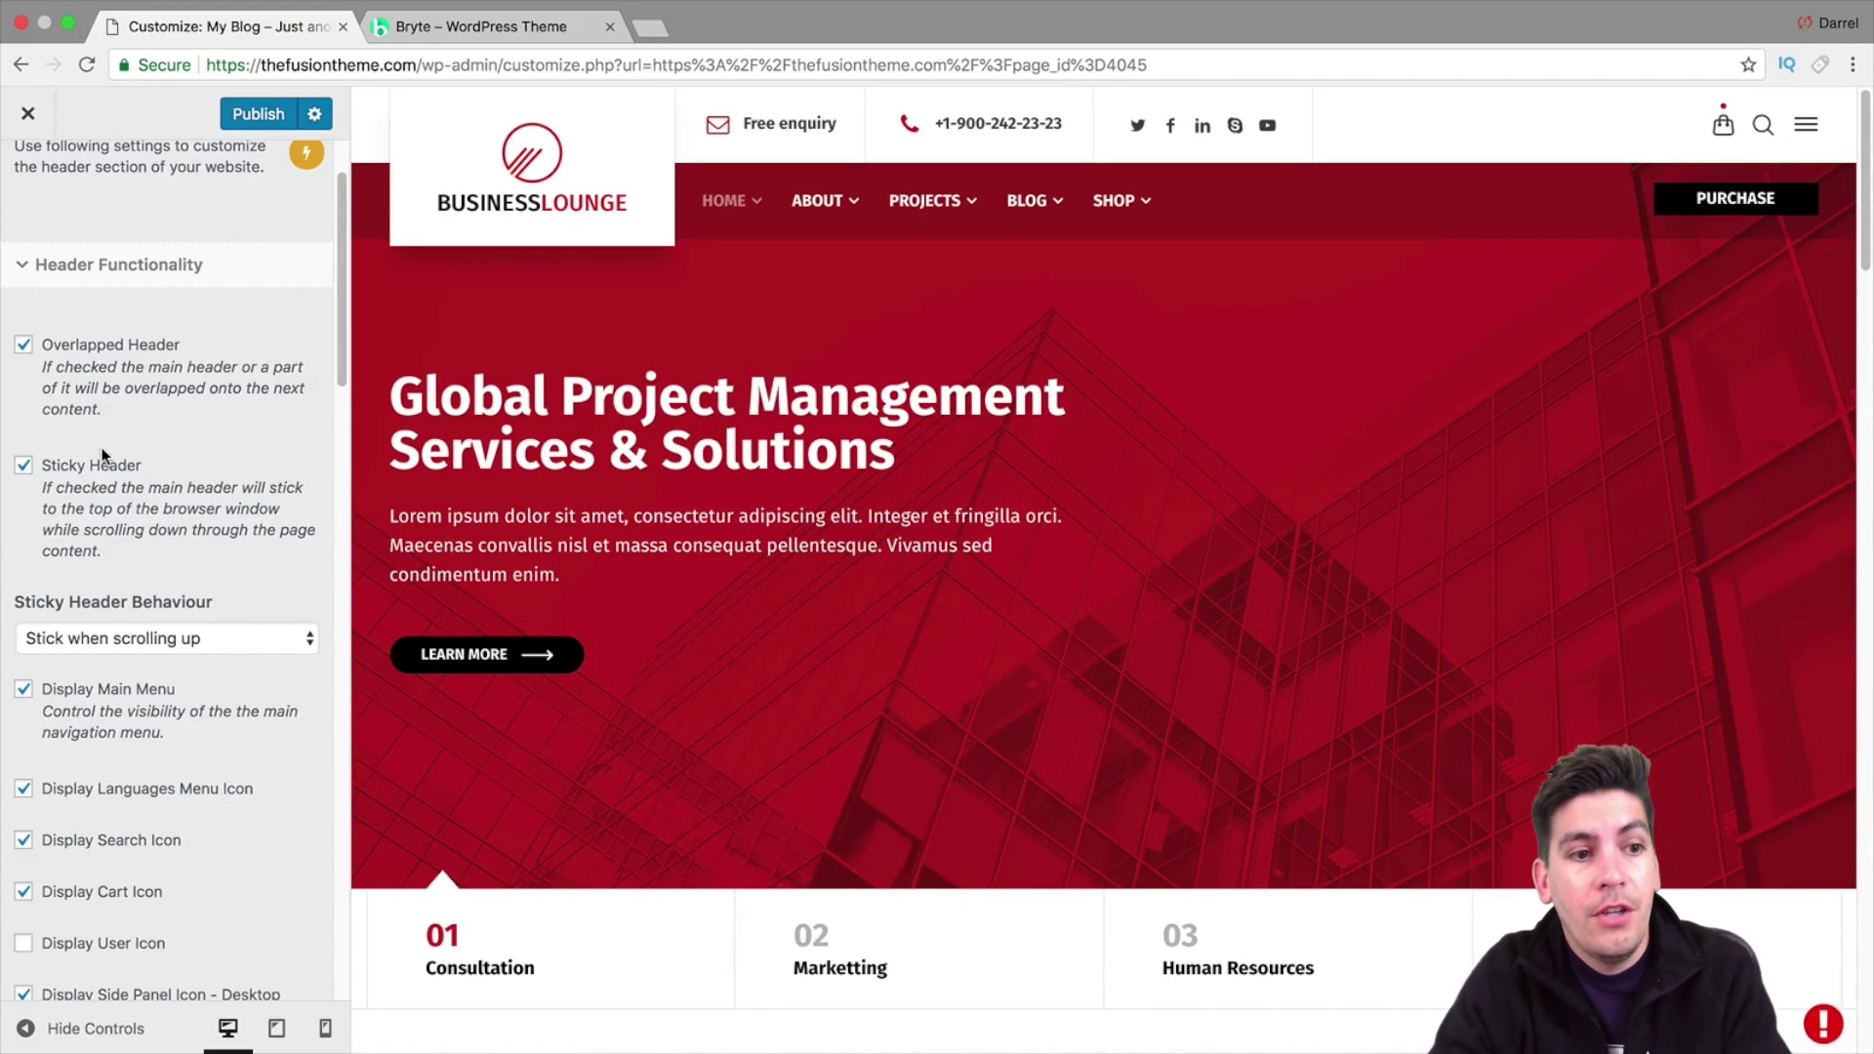
left_click_drag(341, 287, 336, 610)
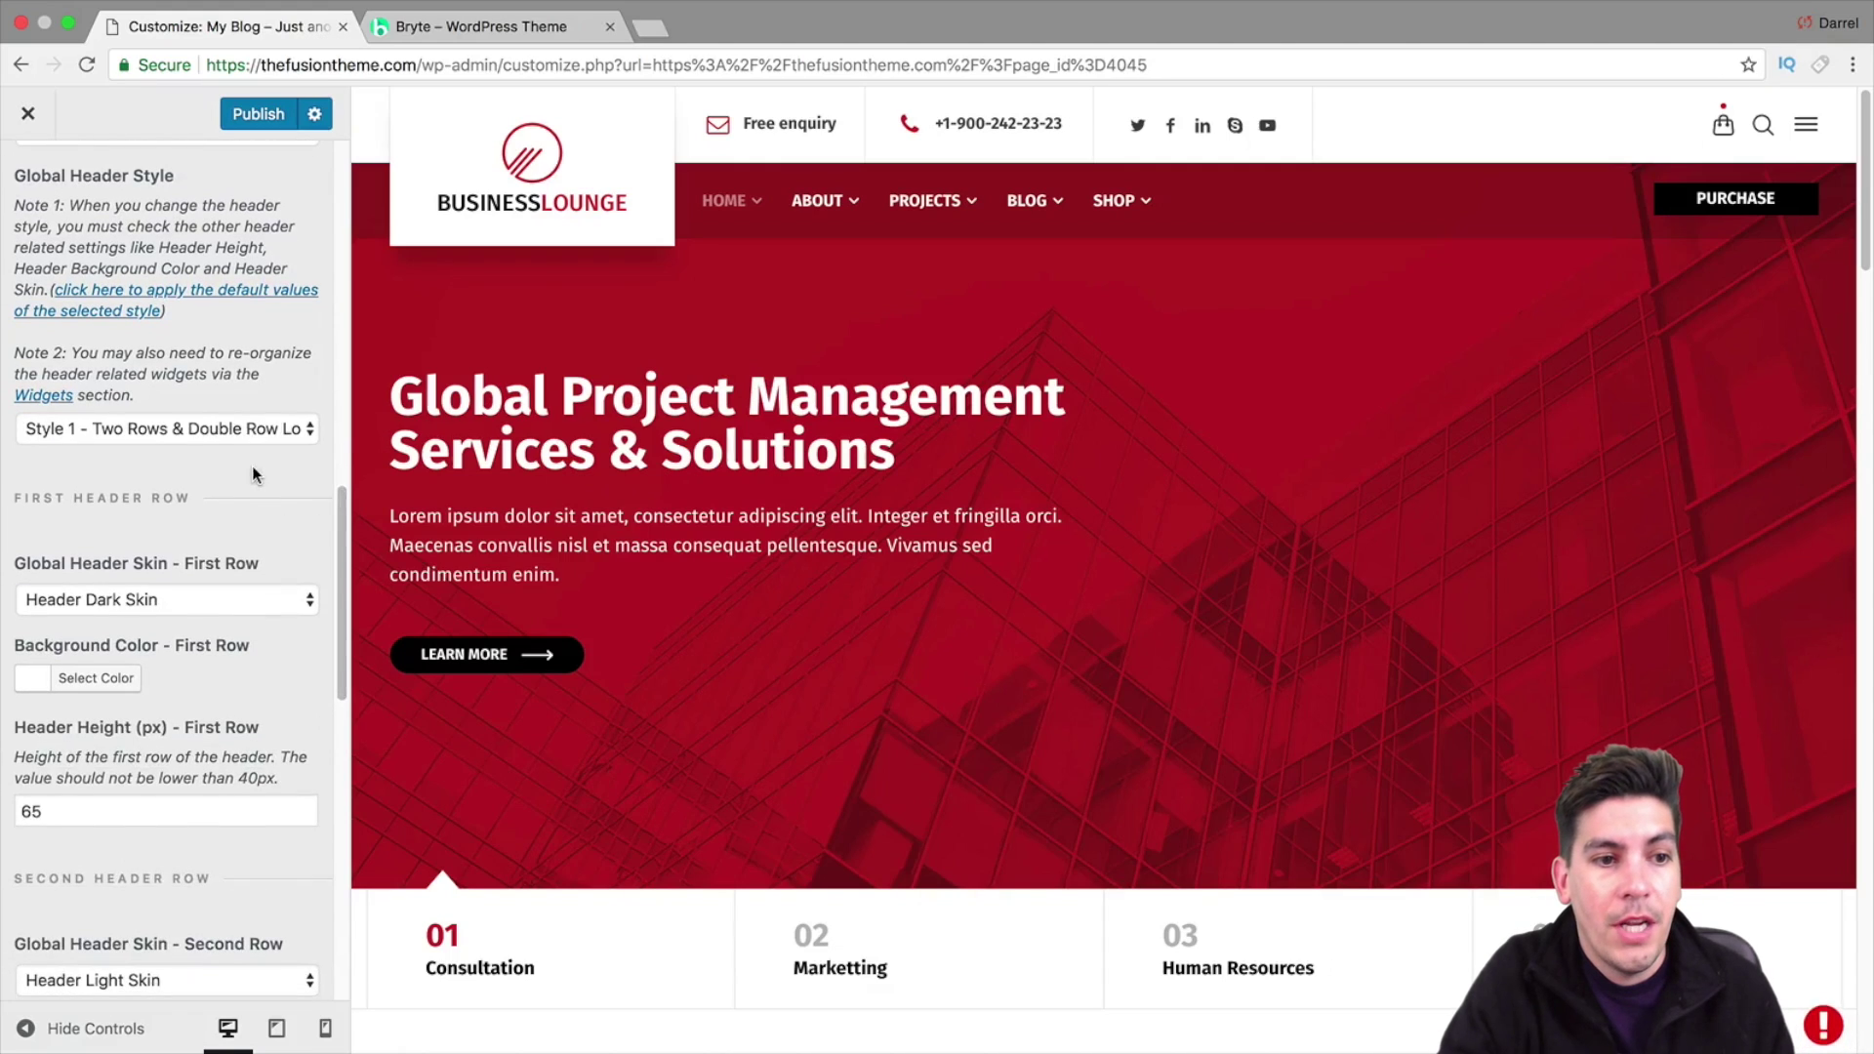
Try Global Header Styles 2, 3 and 4 in turn, restore Style 1, and return to the Styling Options
left_click(244, 437)
left_click(244, 449)
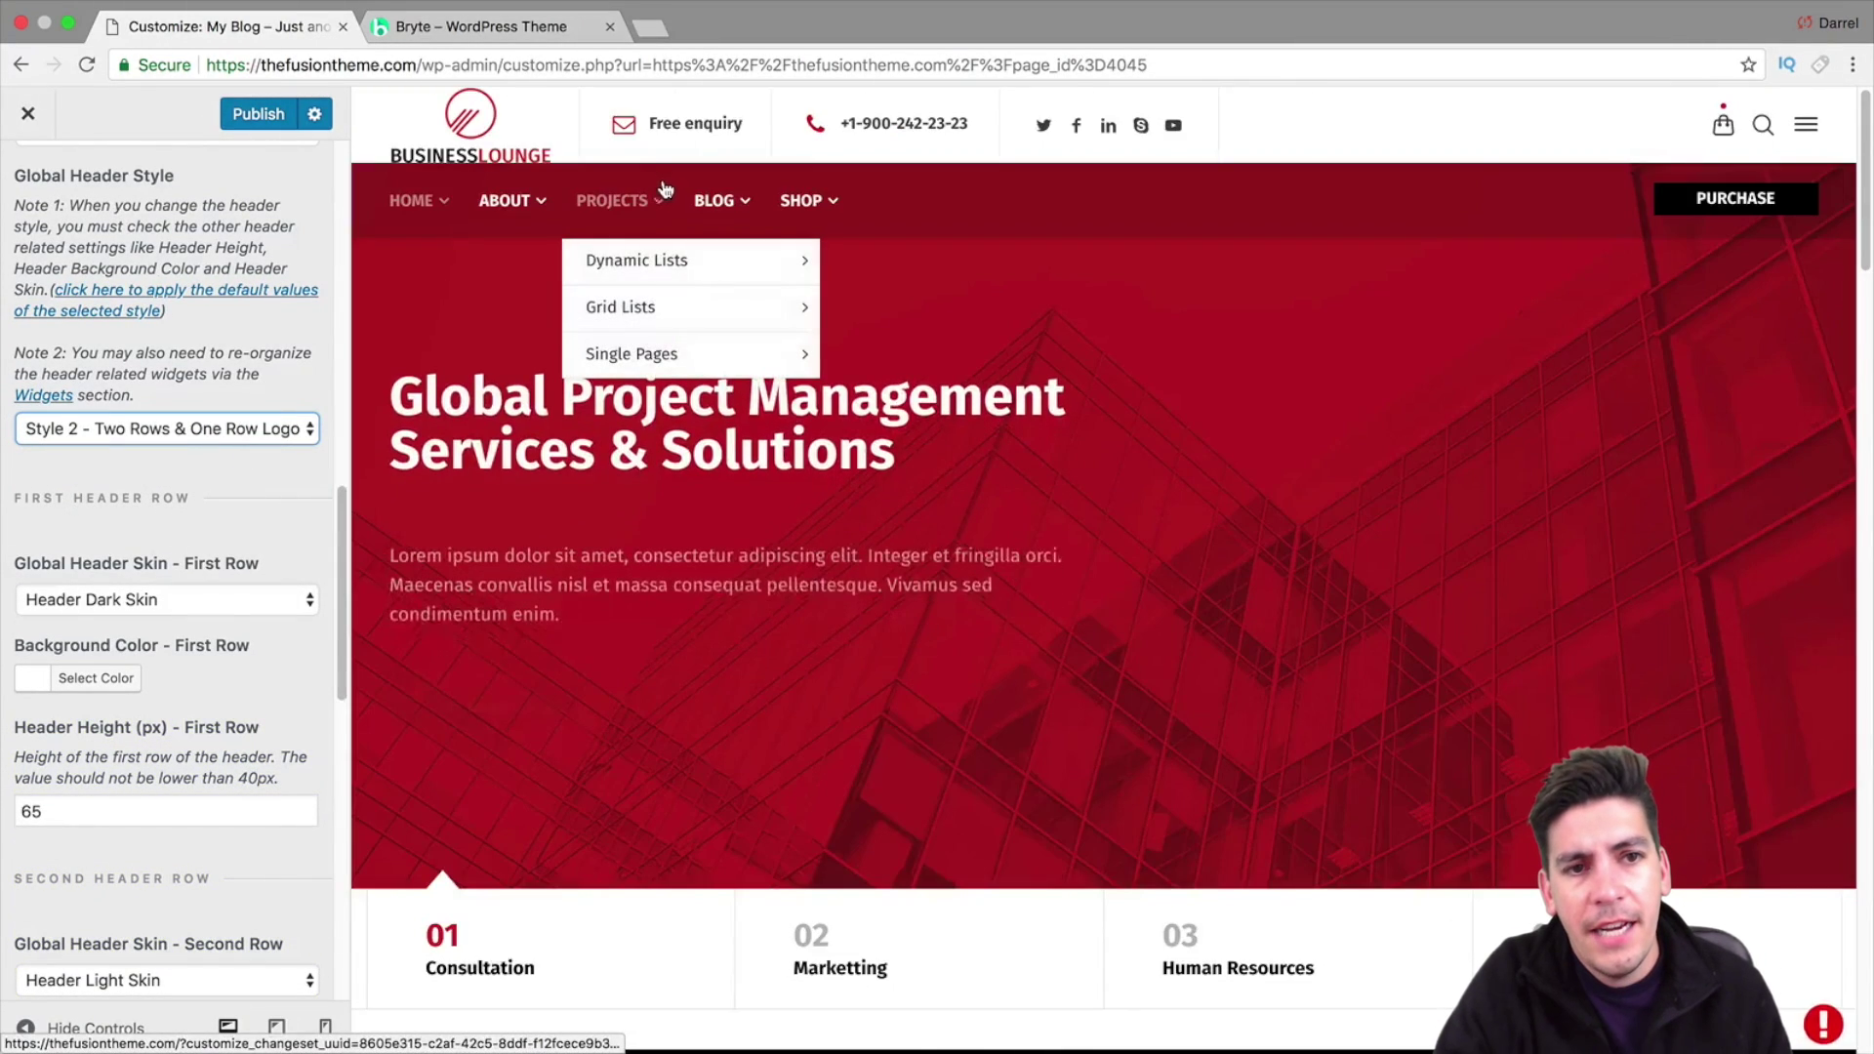
mouse_move(522, 225)
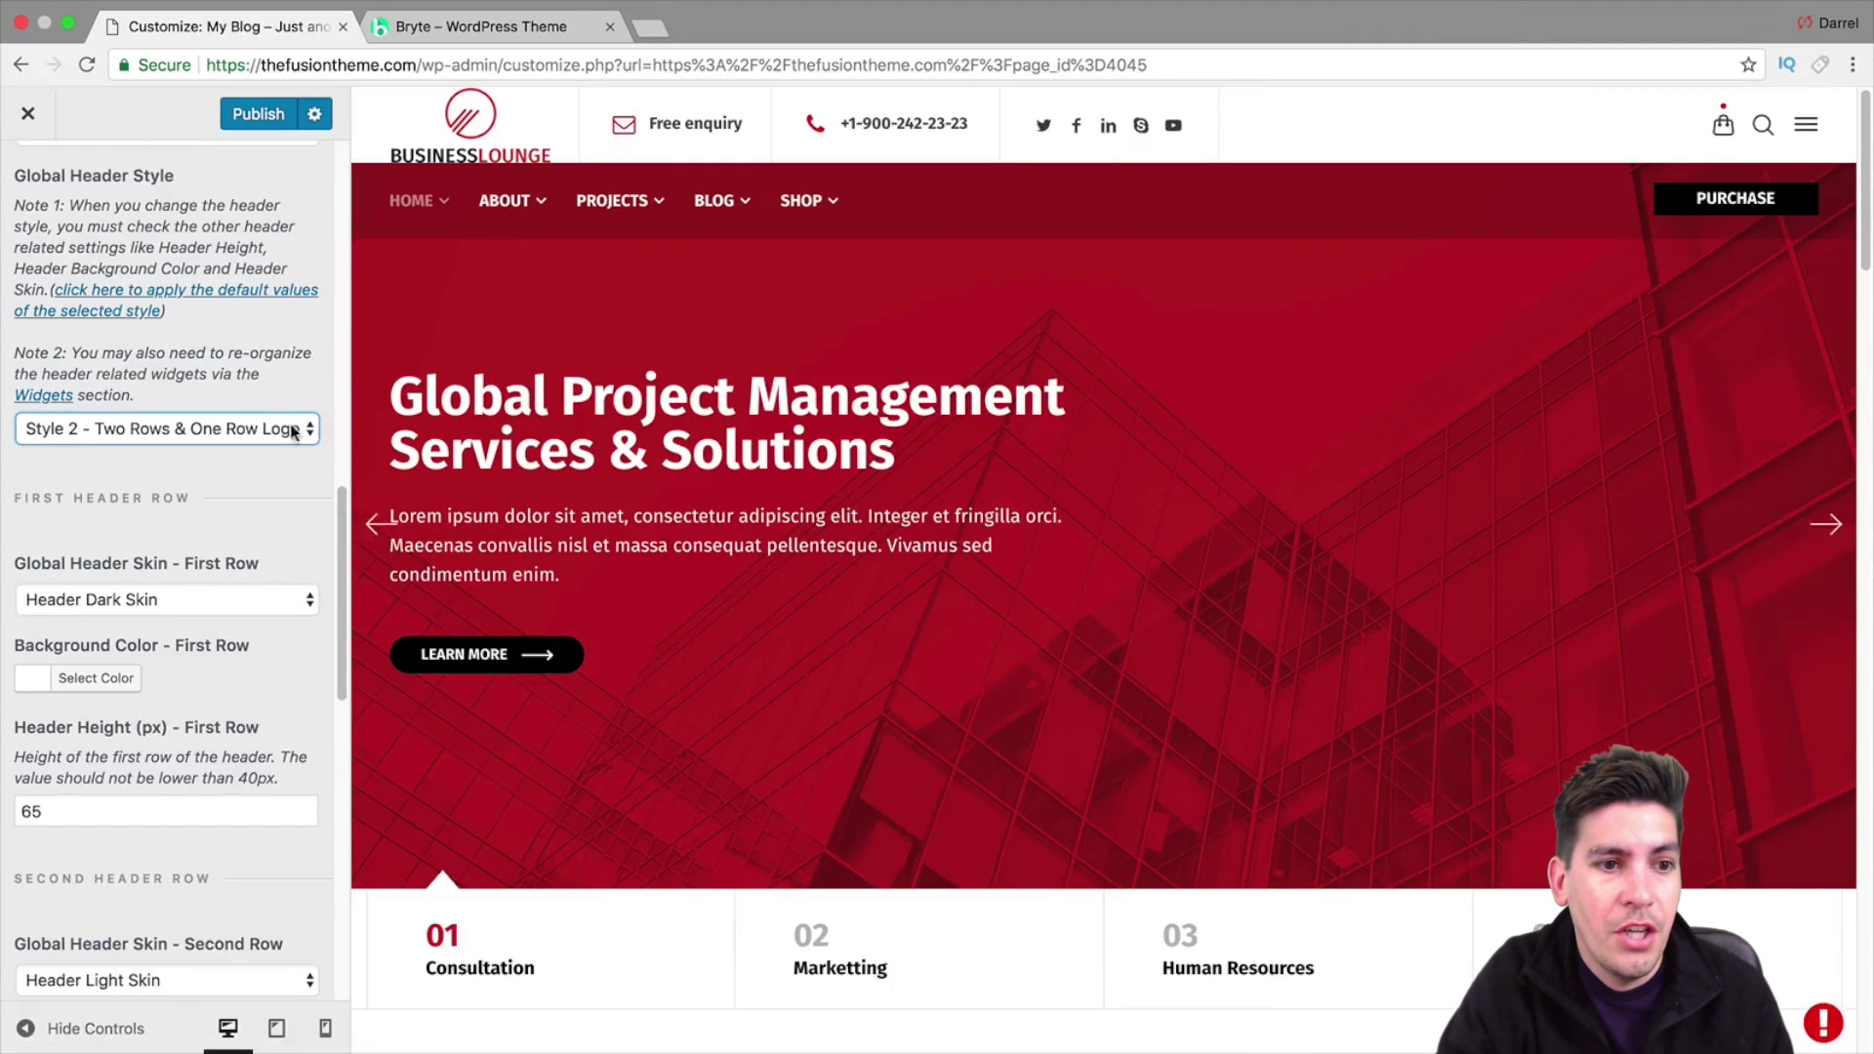
left_click(267, 431)
left_click(267, 449)
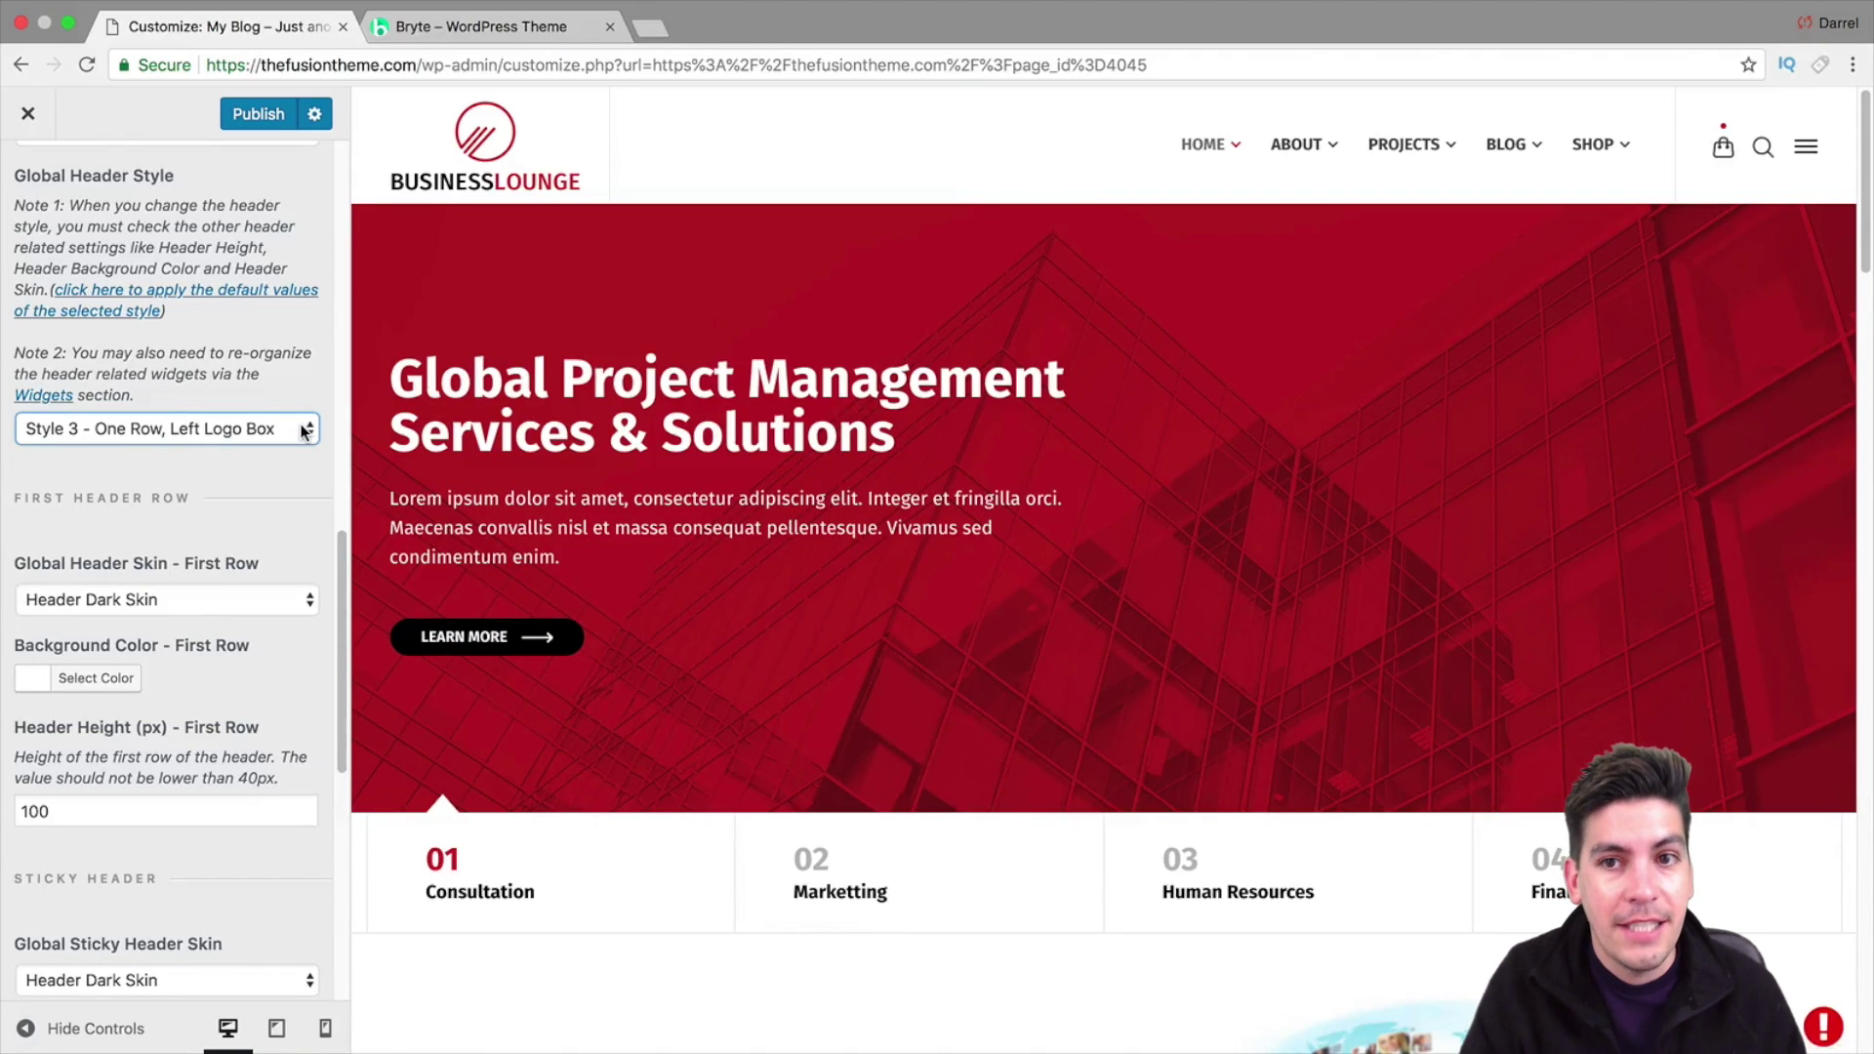
left_click(302, 430)
left_click(274, 446)
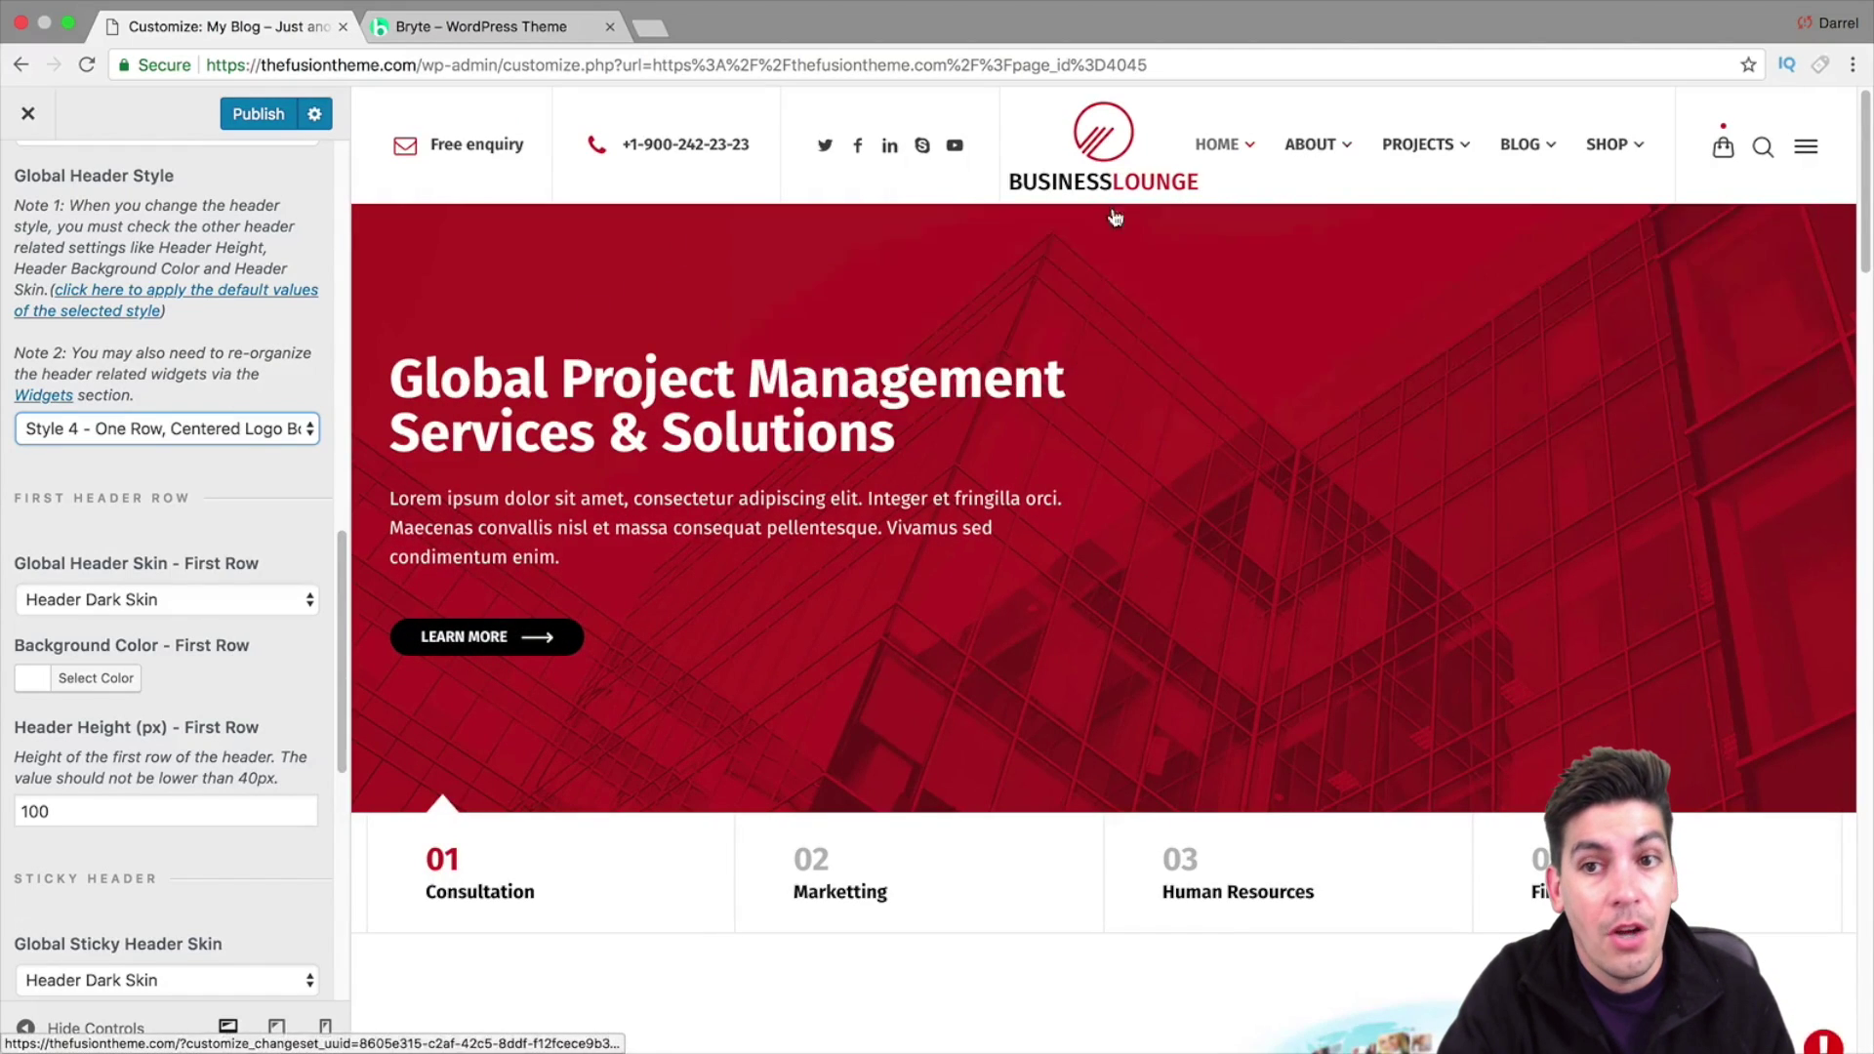
left_click(267, 429)
left_click(268, 363)
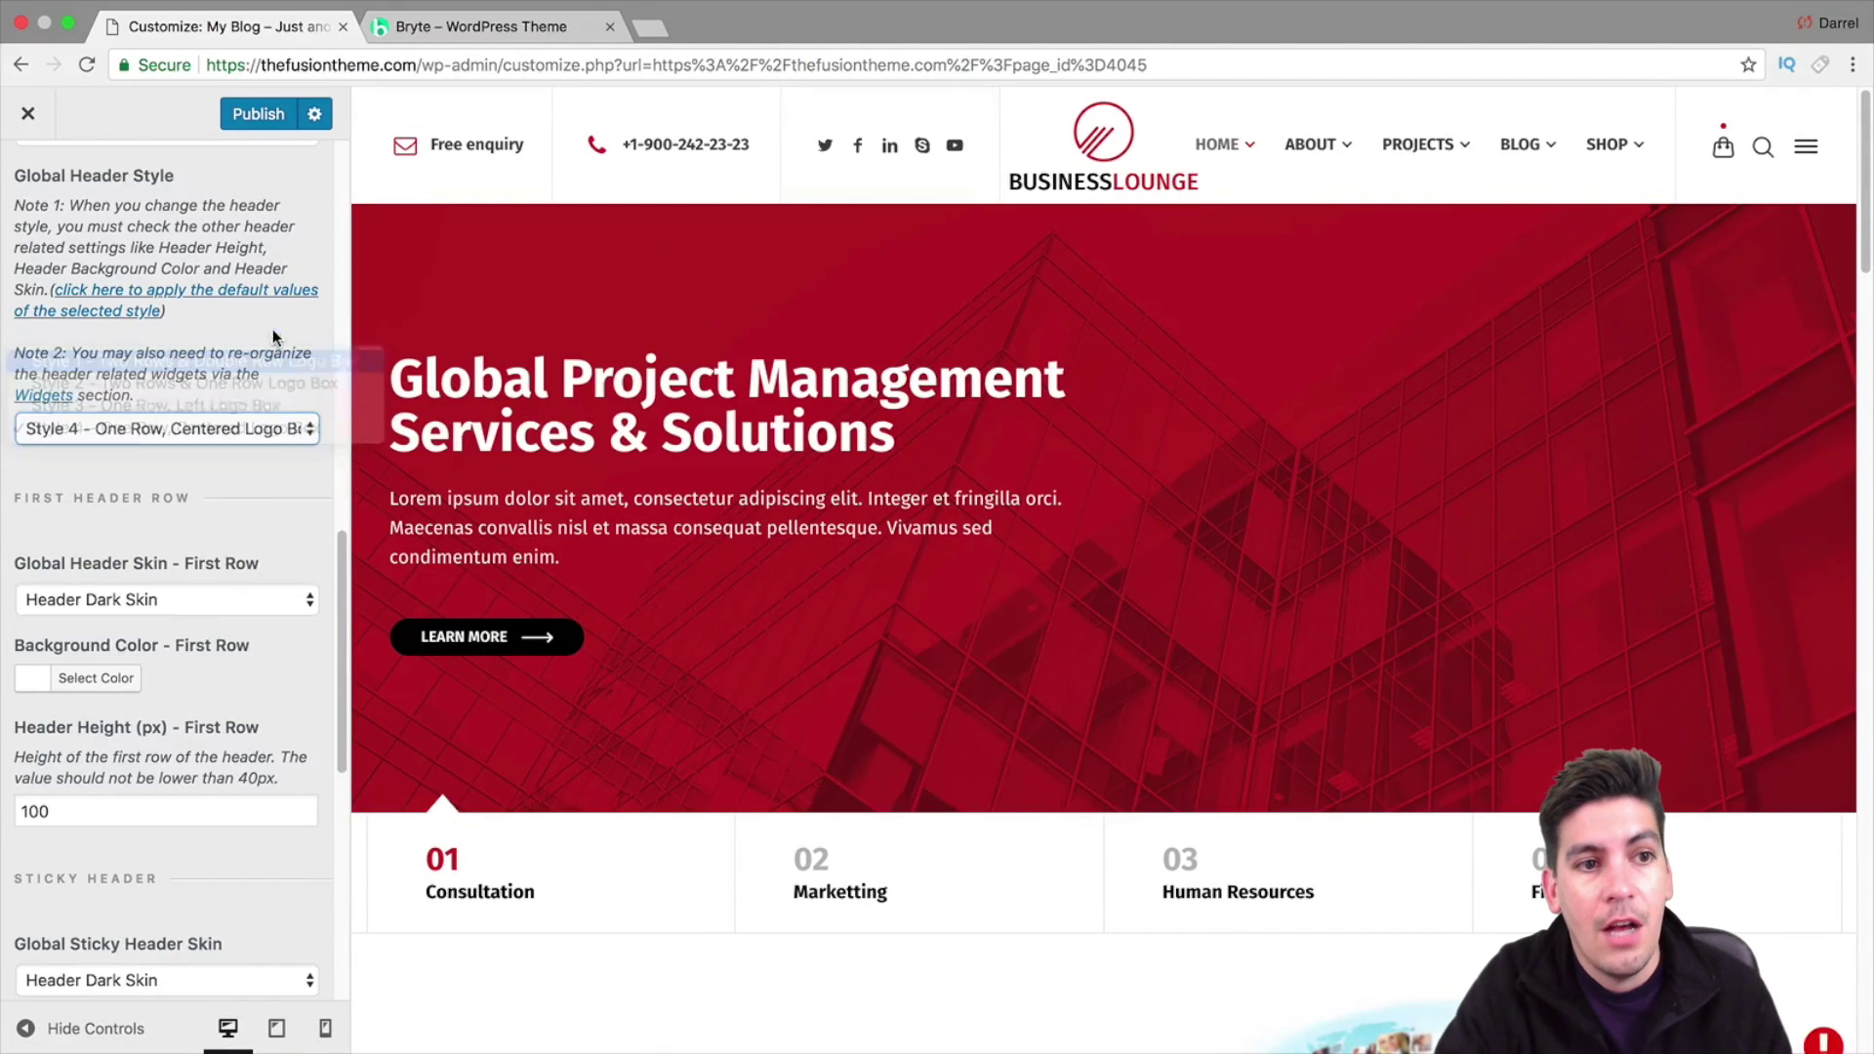
scroll(267, 229, "up", 10)
left_click(28, 184)
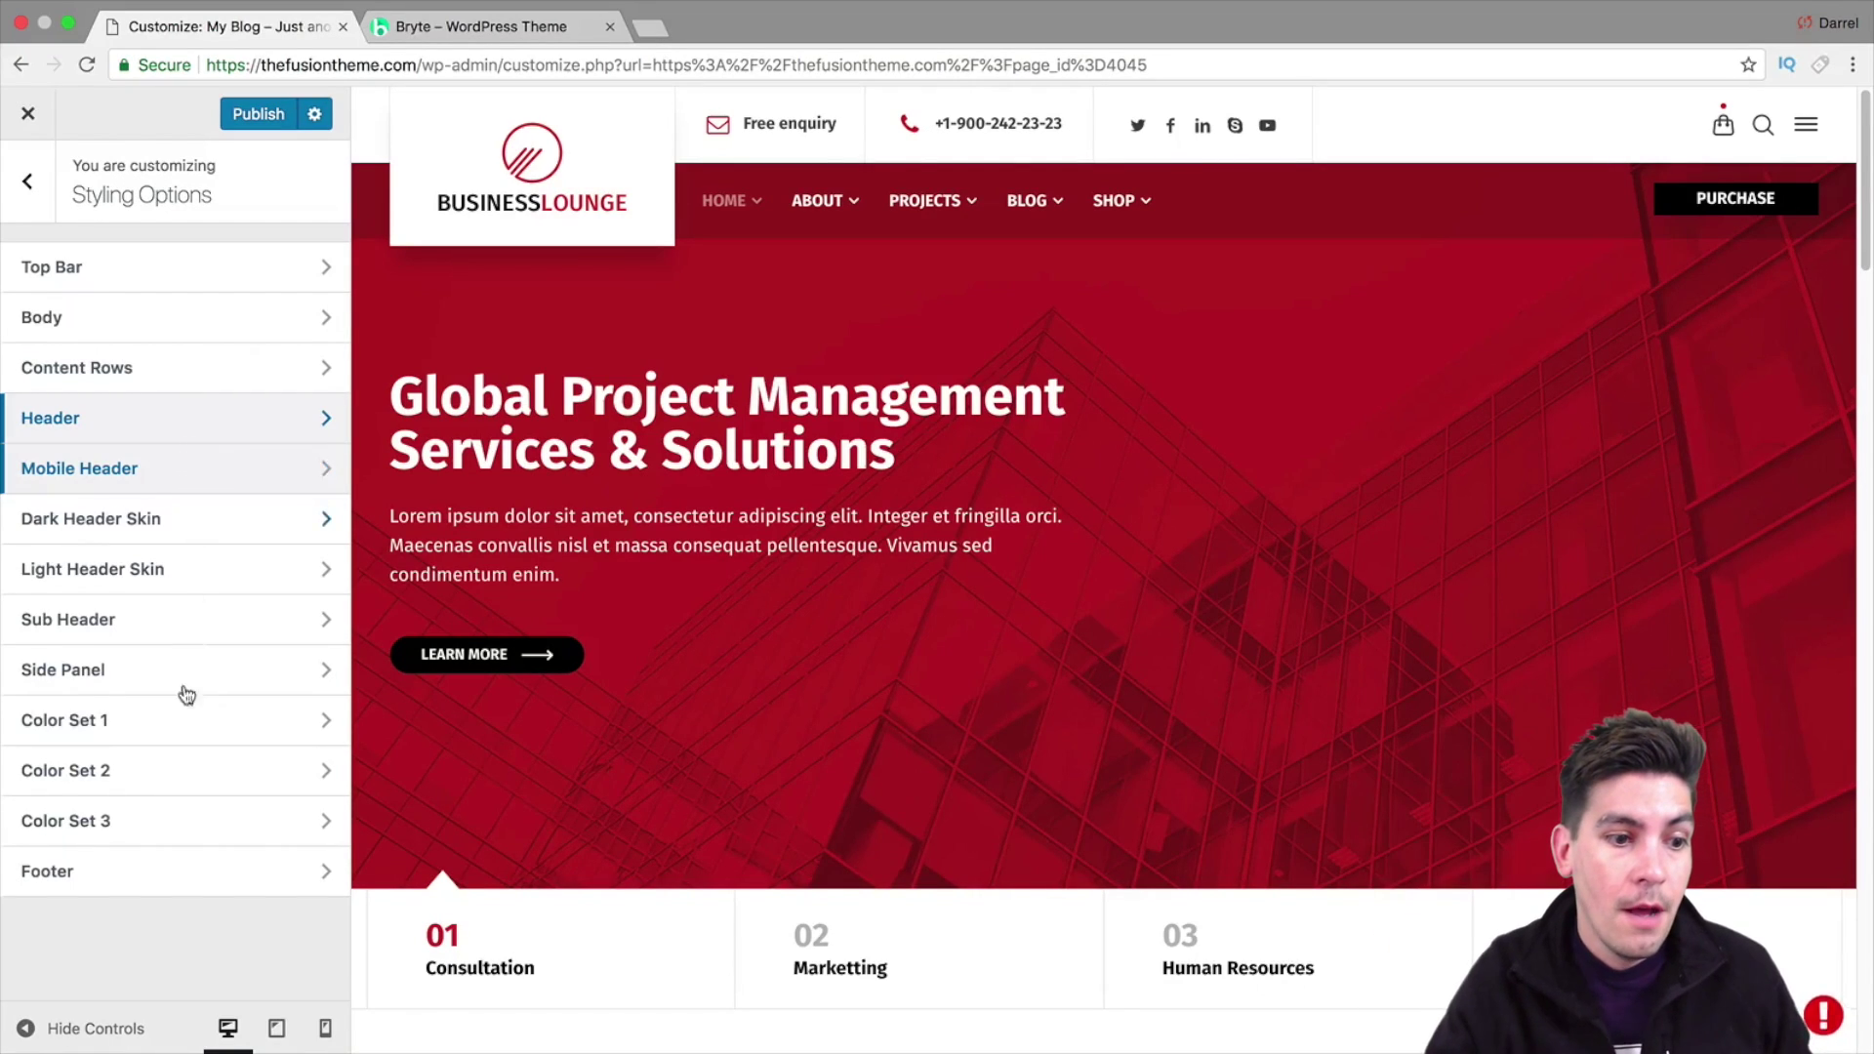
Examine the footer styling settings, including the Footer Widgets Layout and Global Footer Width options
left_click(179, 871)
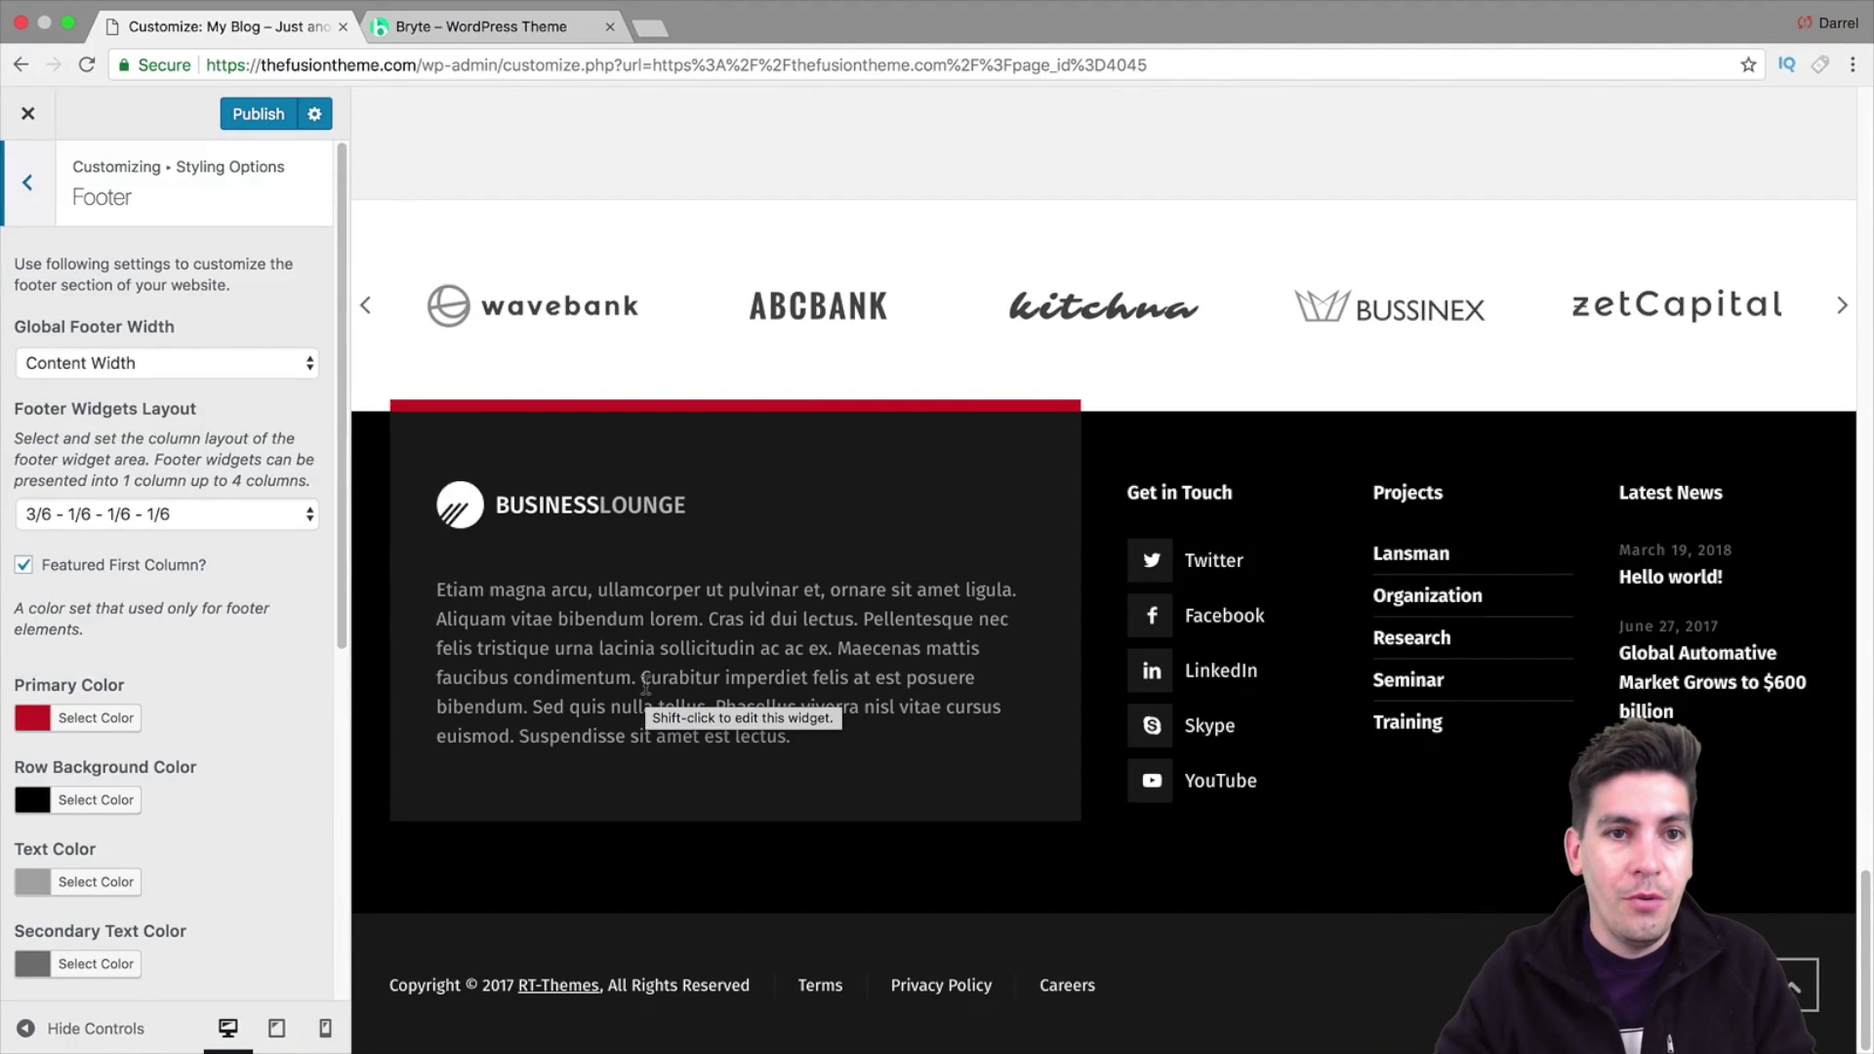
left_click(247, 516)
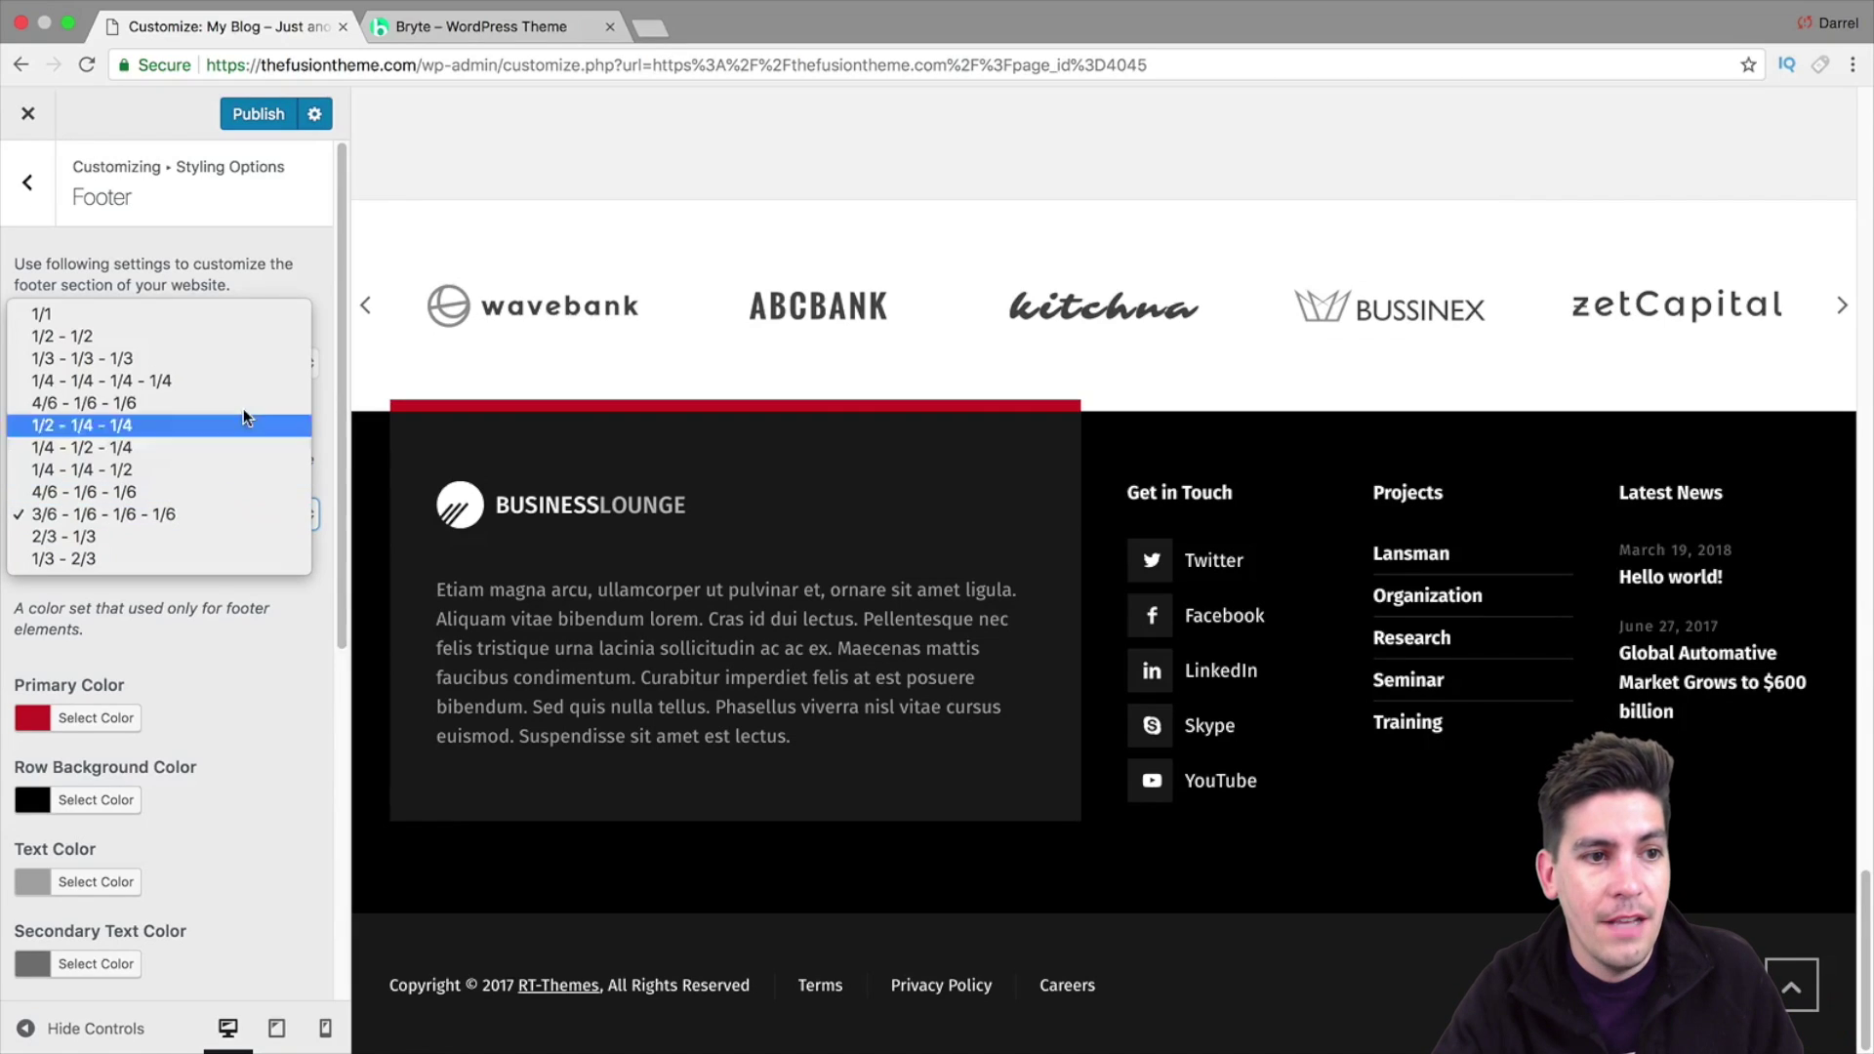
left_click(228, 514)
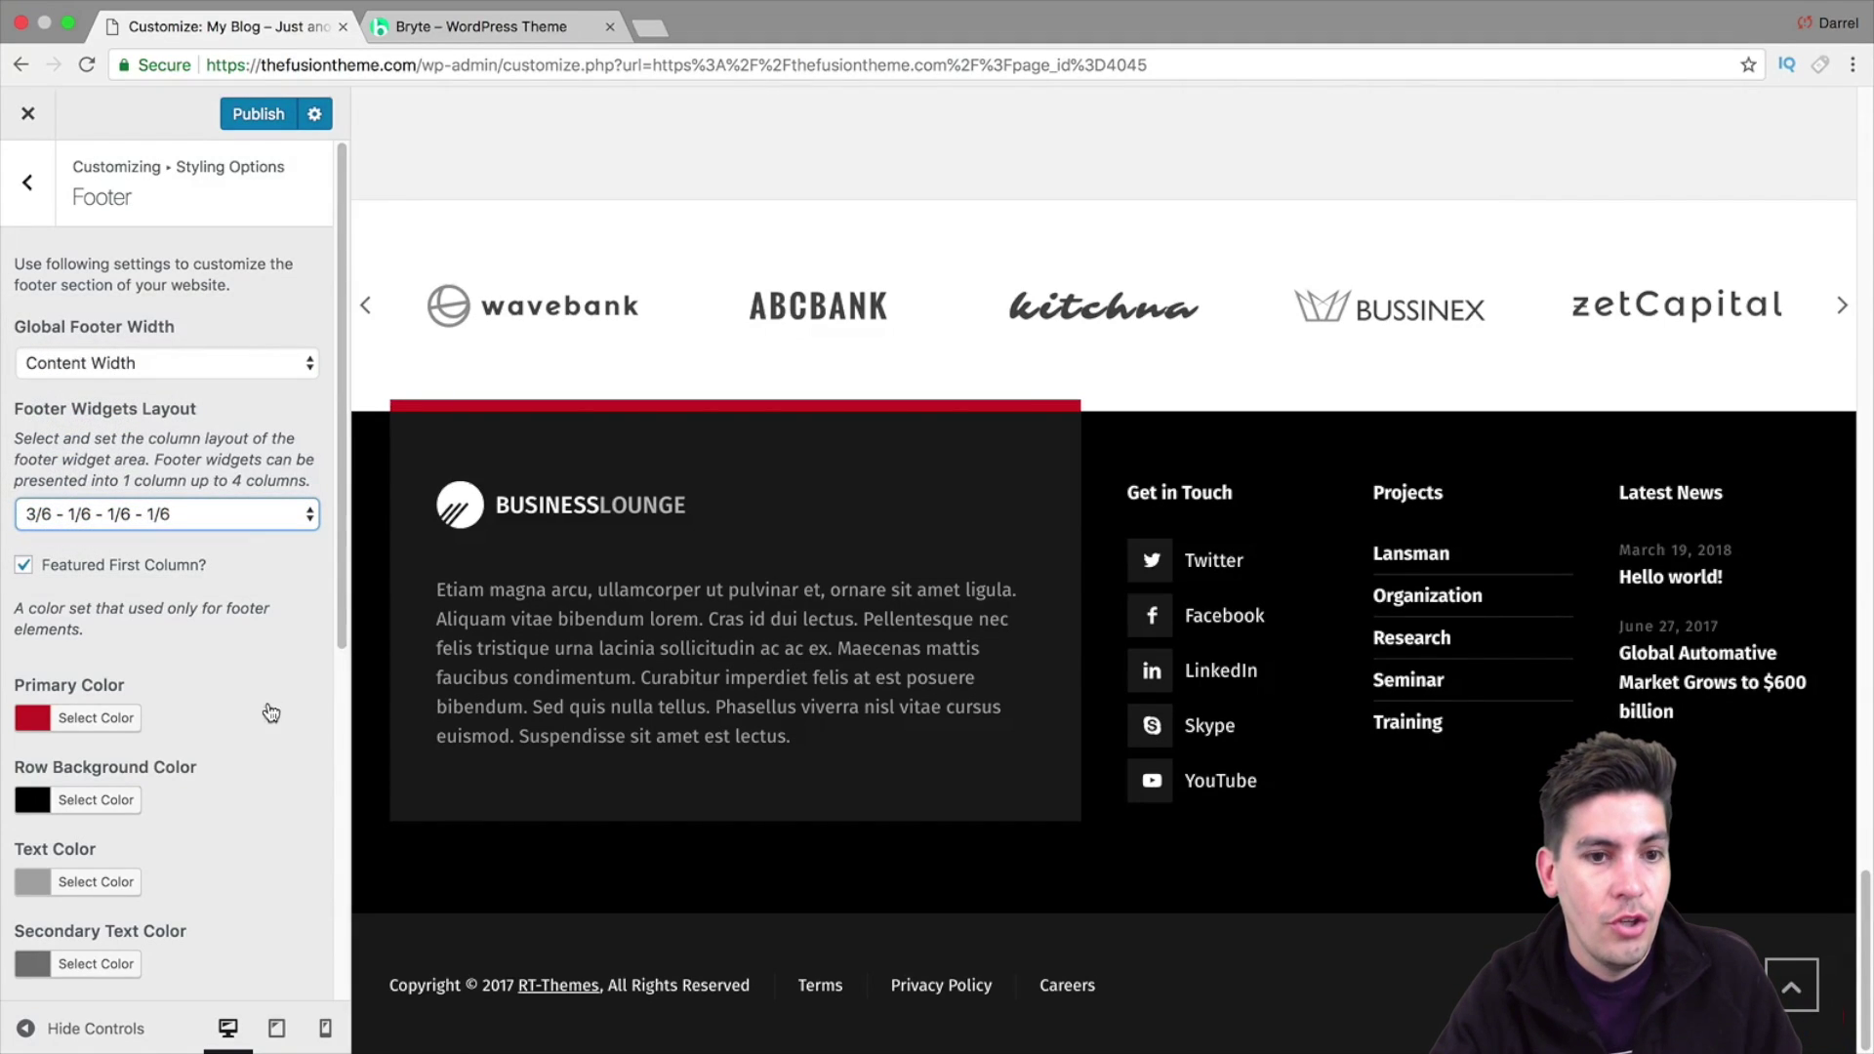
left_click(259, 369)
left_click(279, 361)
Publish the BusinessLounge customizer changes and close the customizer to return to the live page
scroll(519, 488, "up", 15)
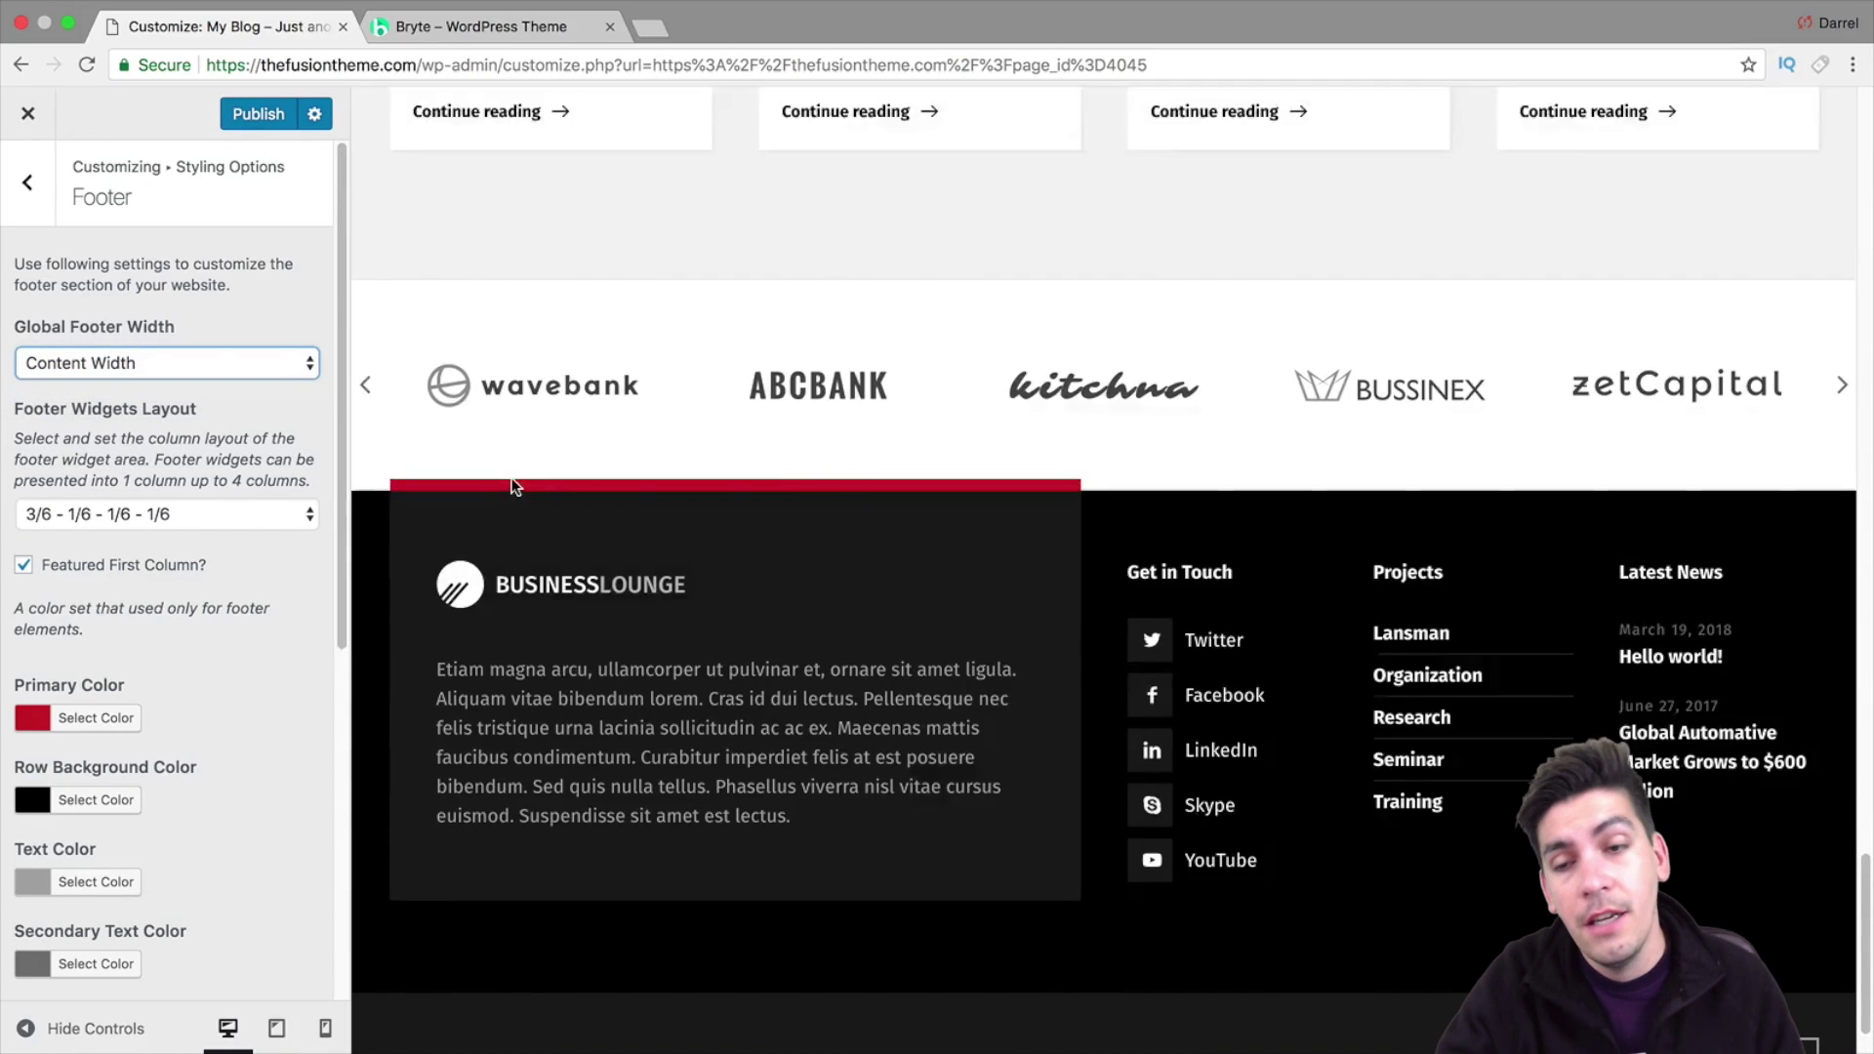
scroll(522, 486, "up", 10)
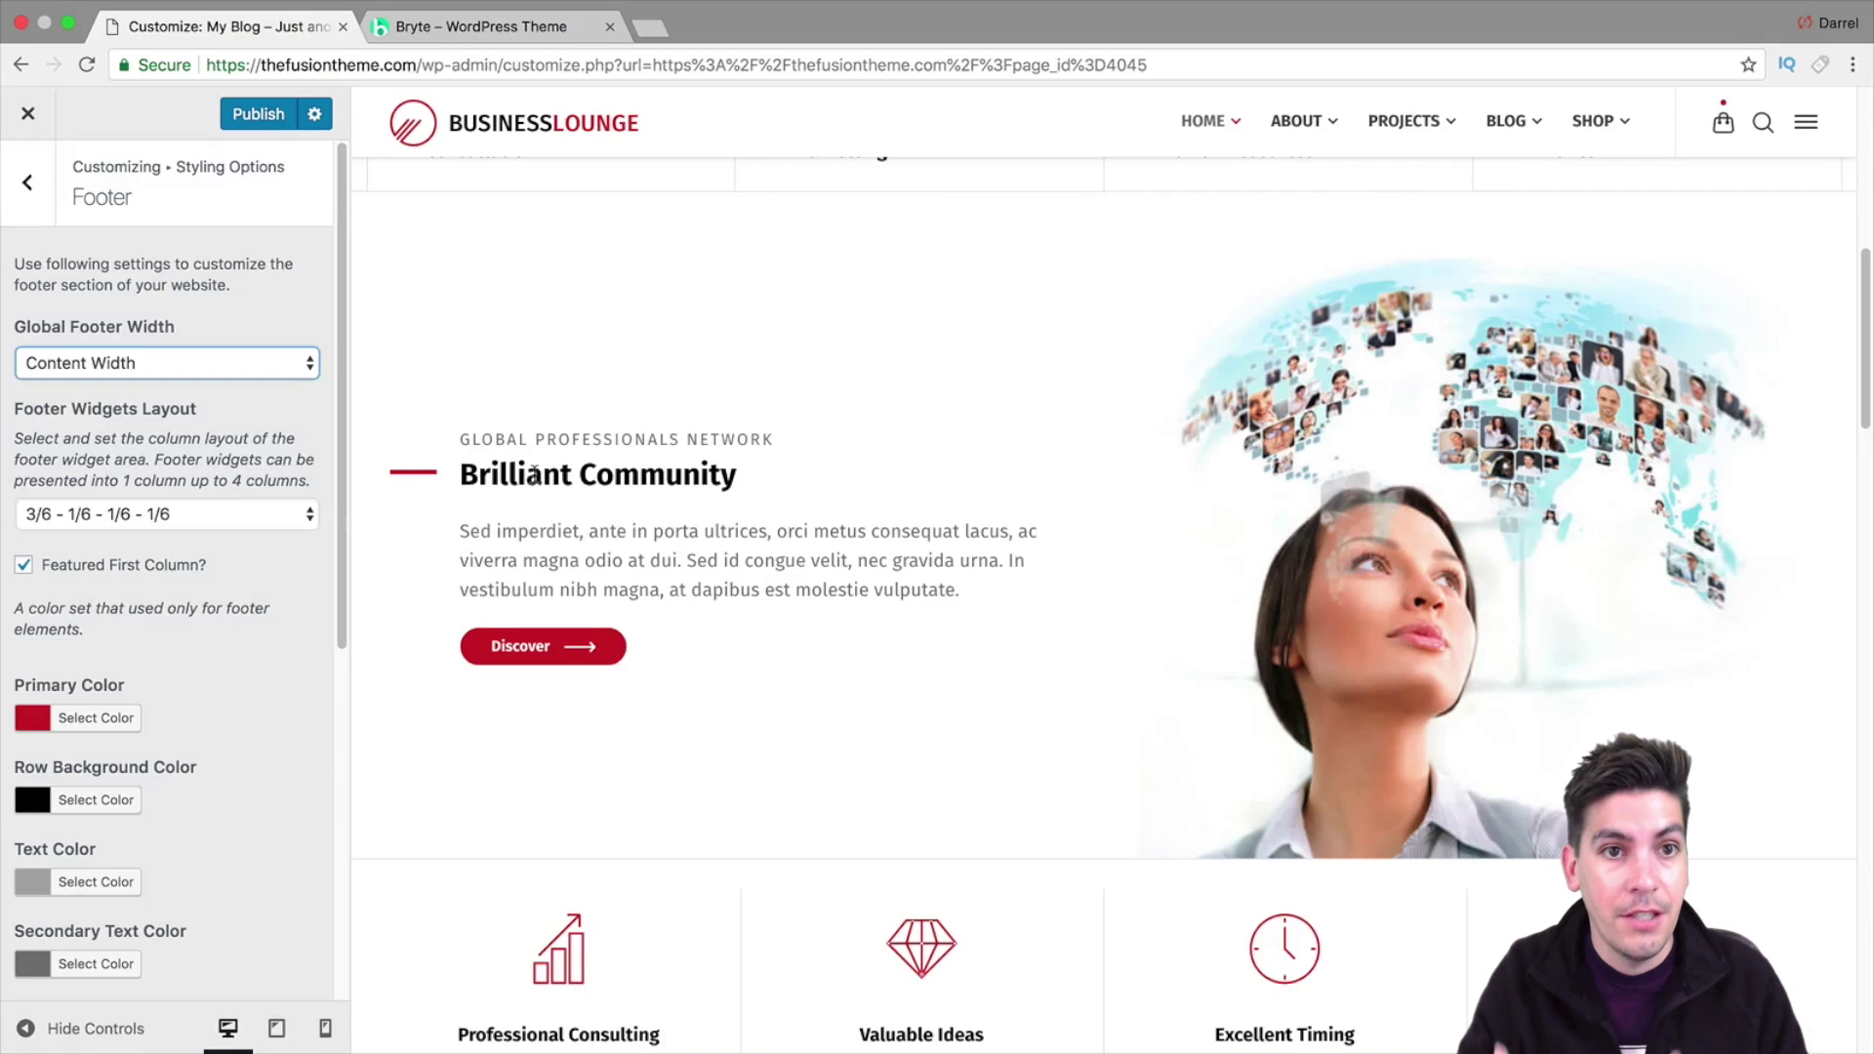
scroll(531, 476, "up", 3)
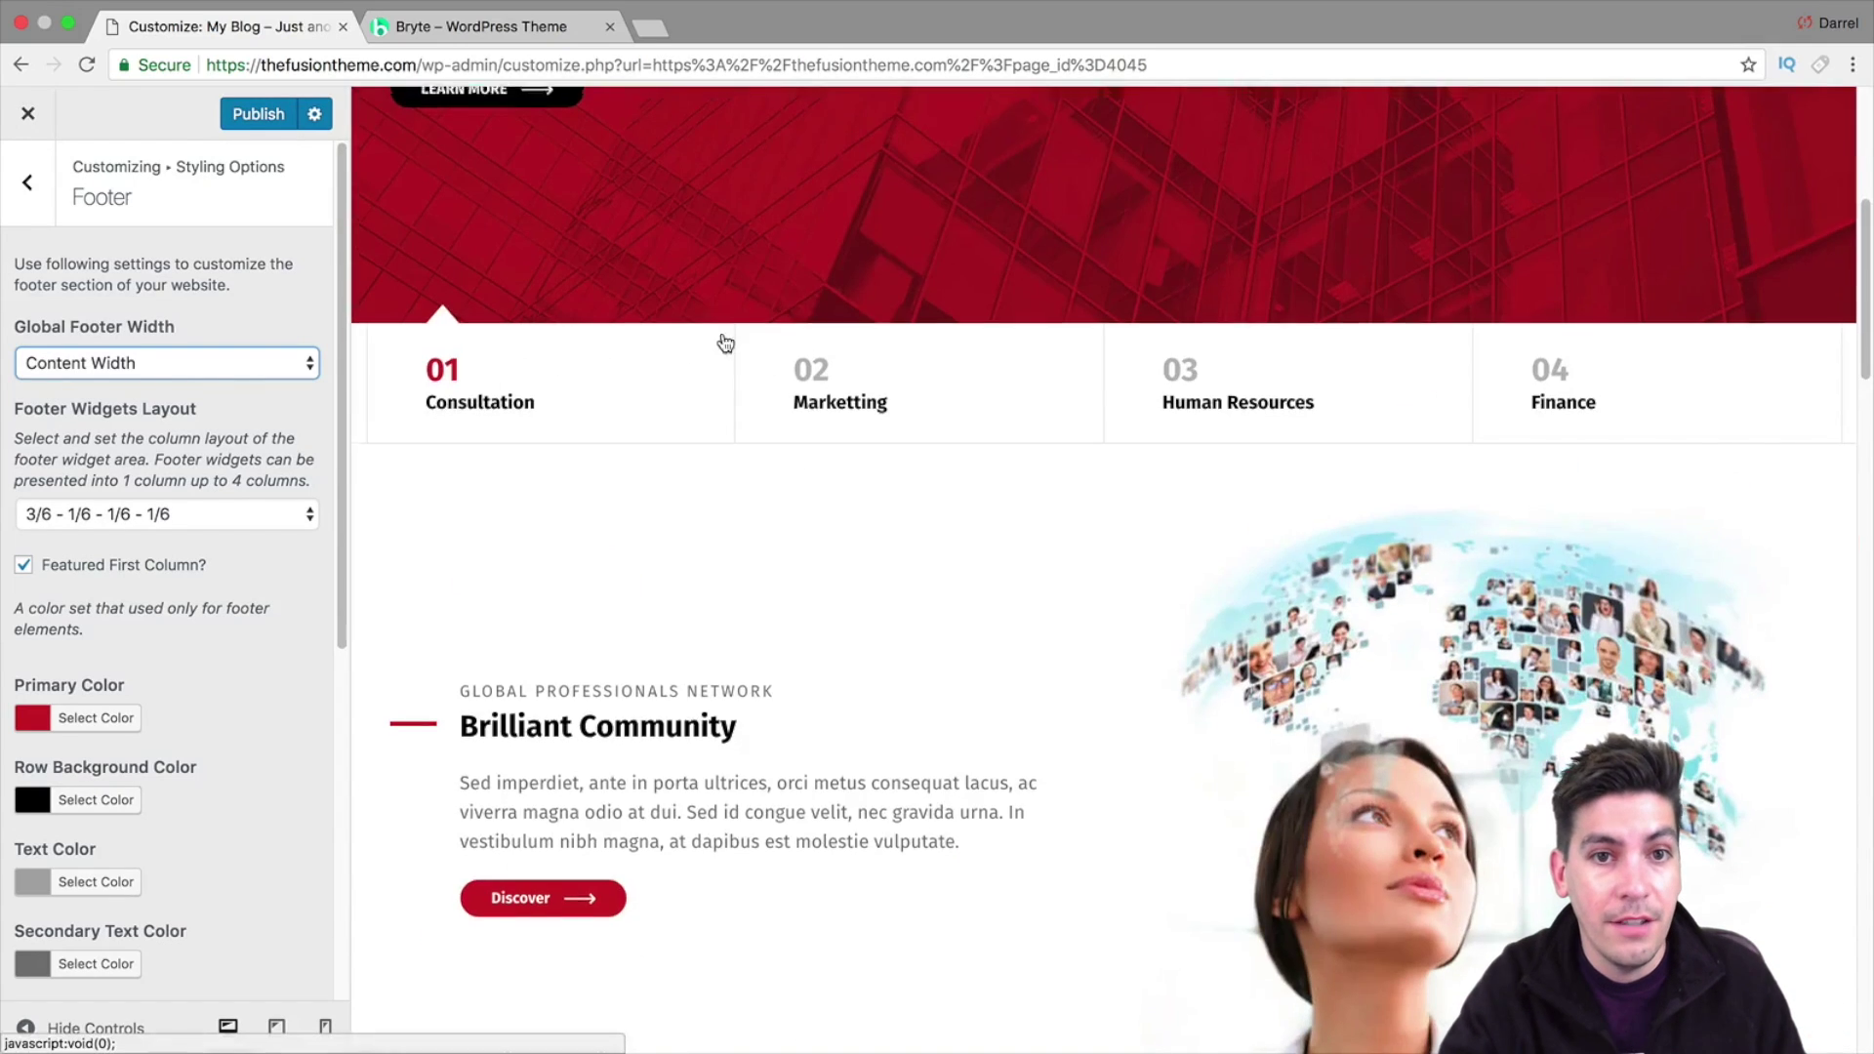
scroll(732, 349, "up", 6)
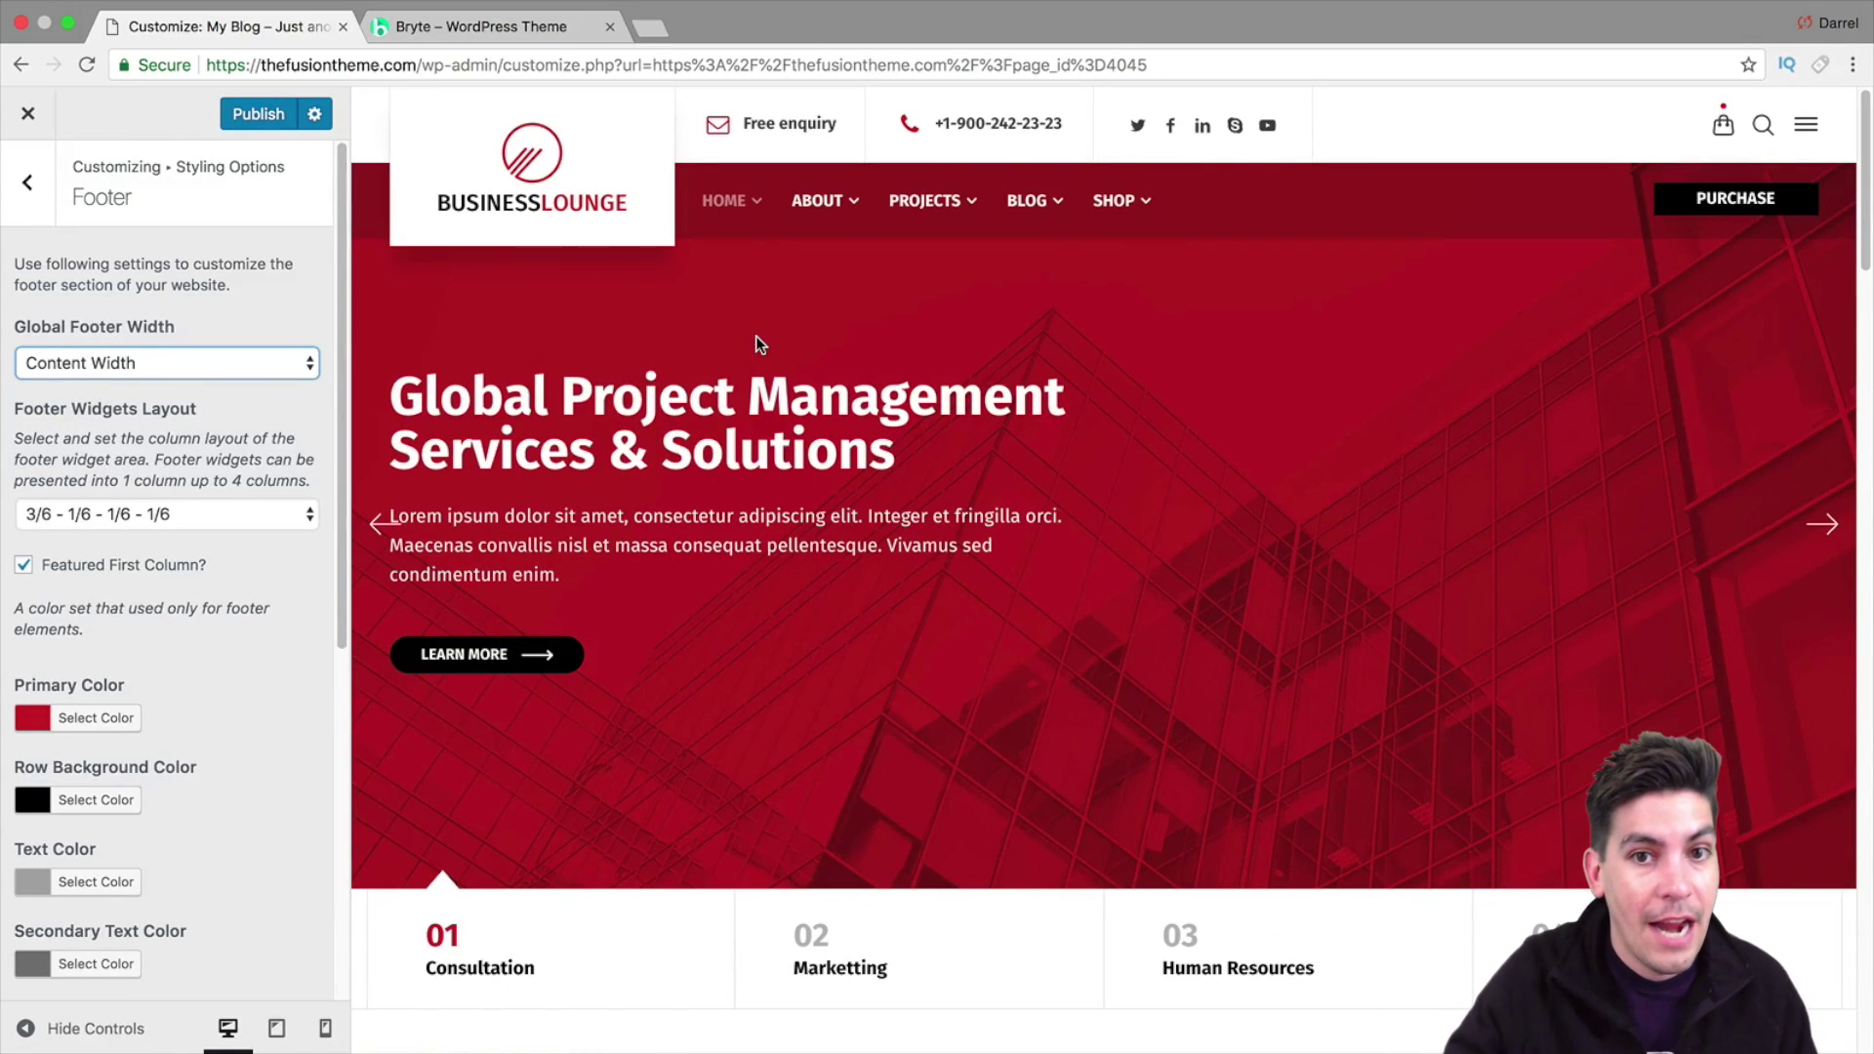
left_click(250, 117)
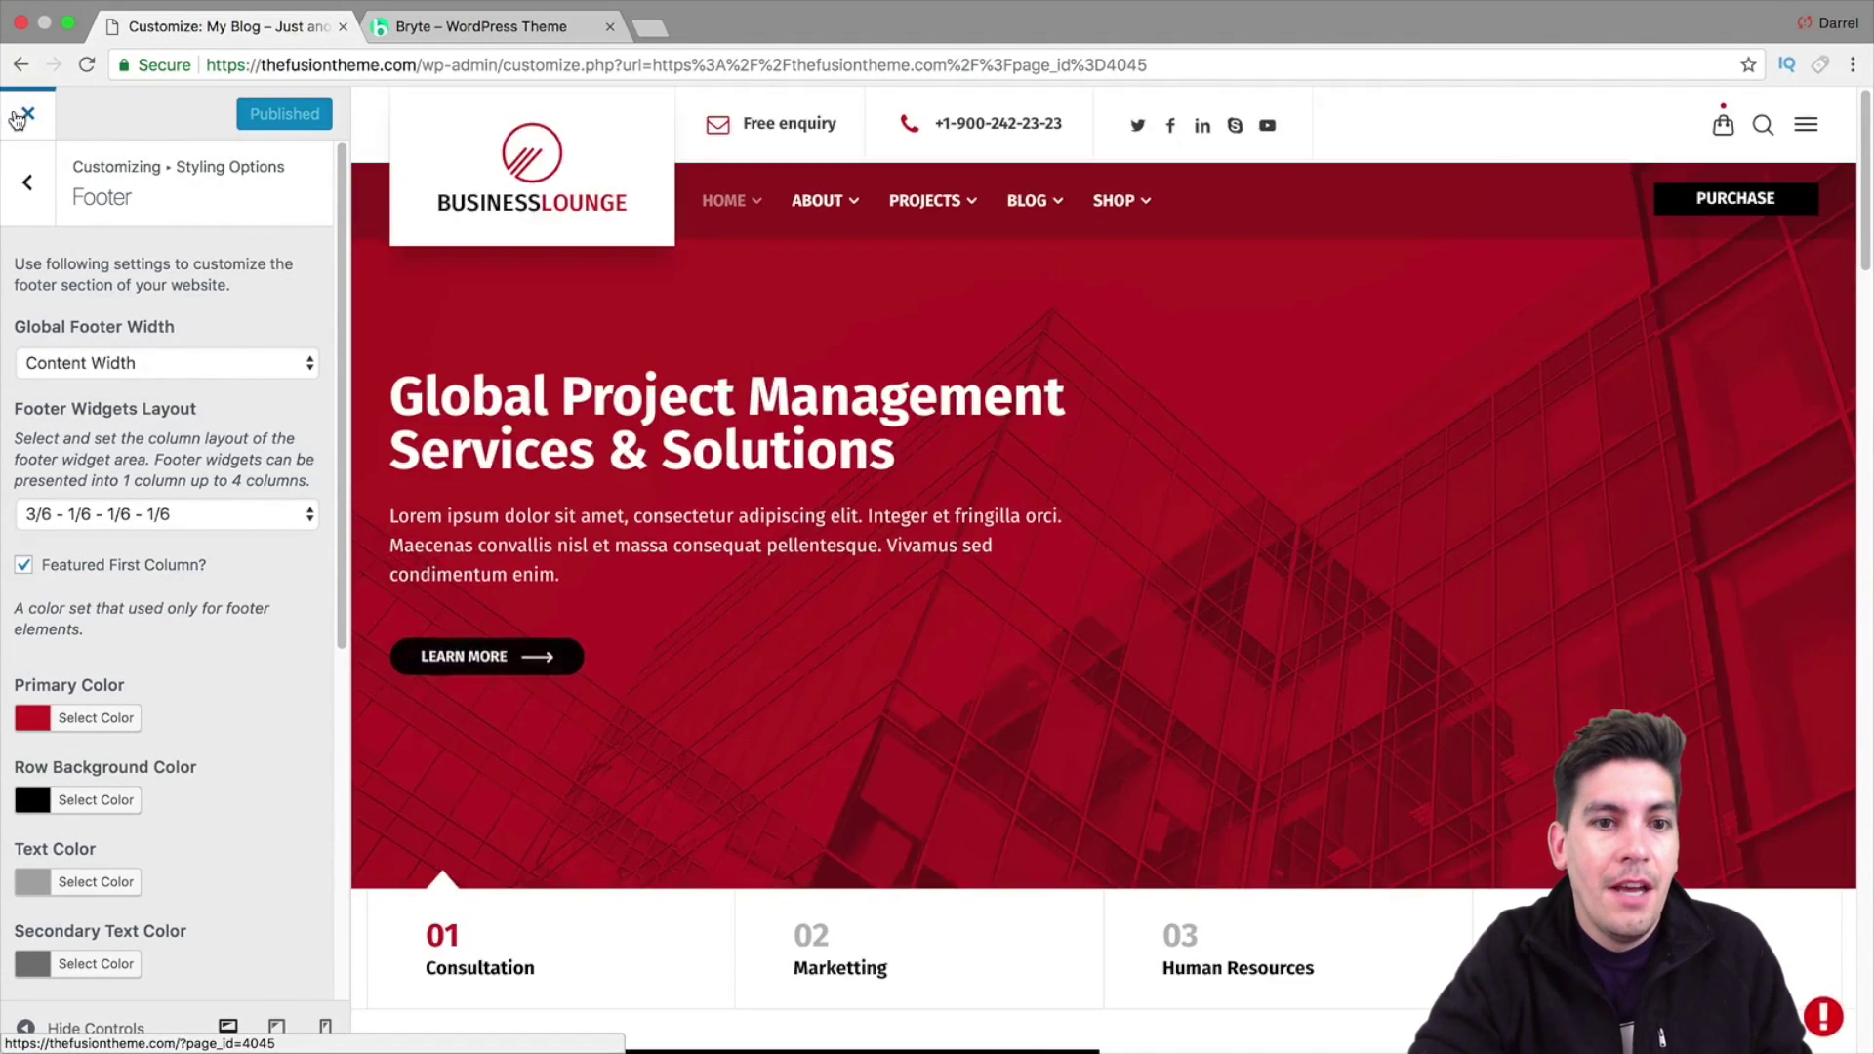
left_click(17, 118)
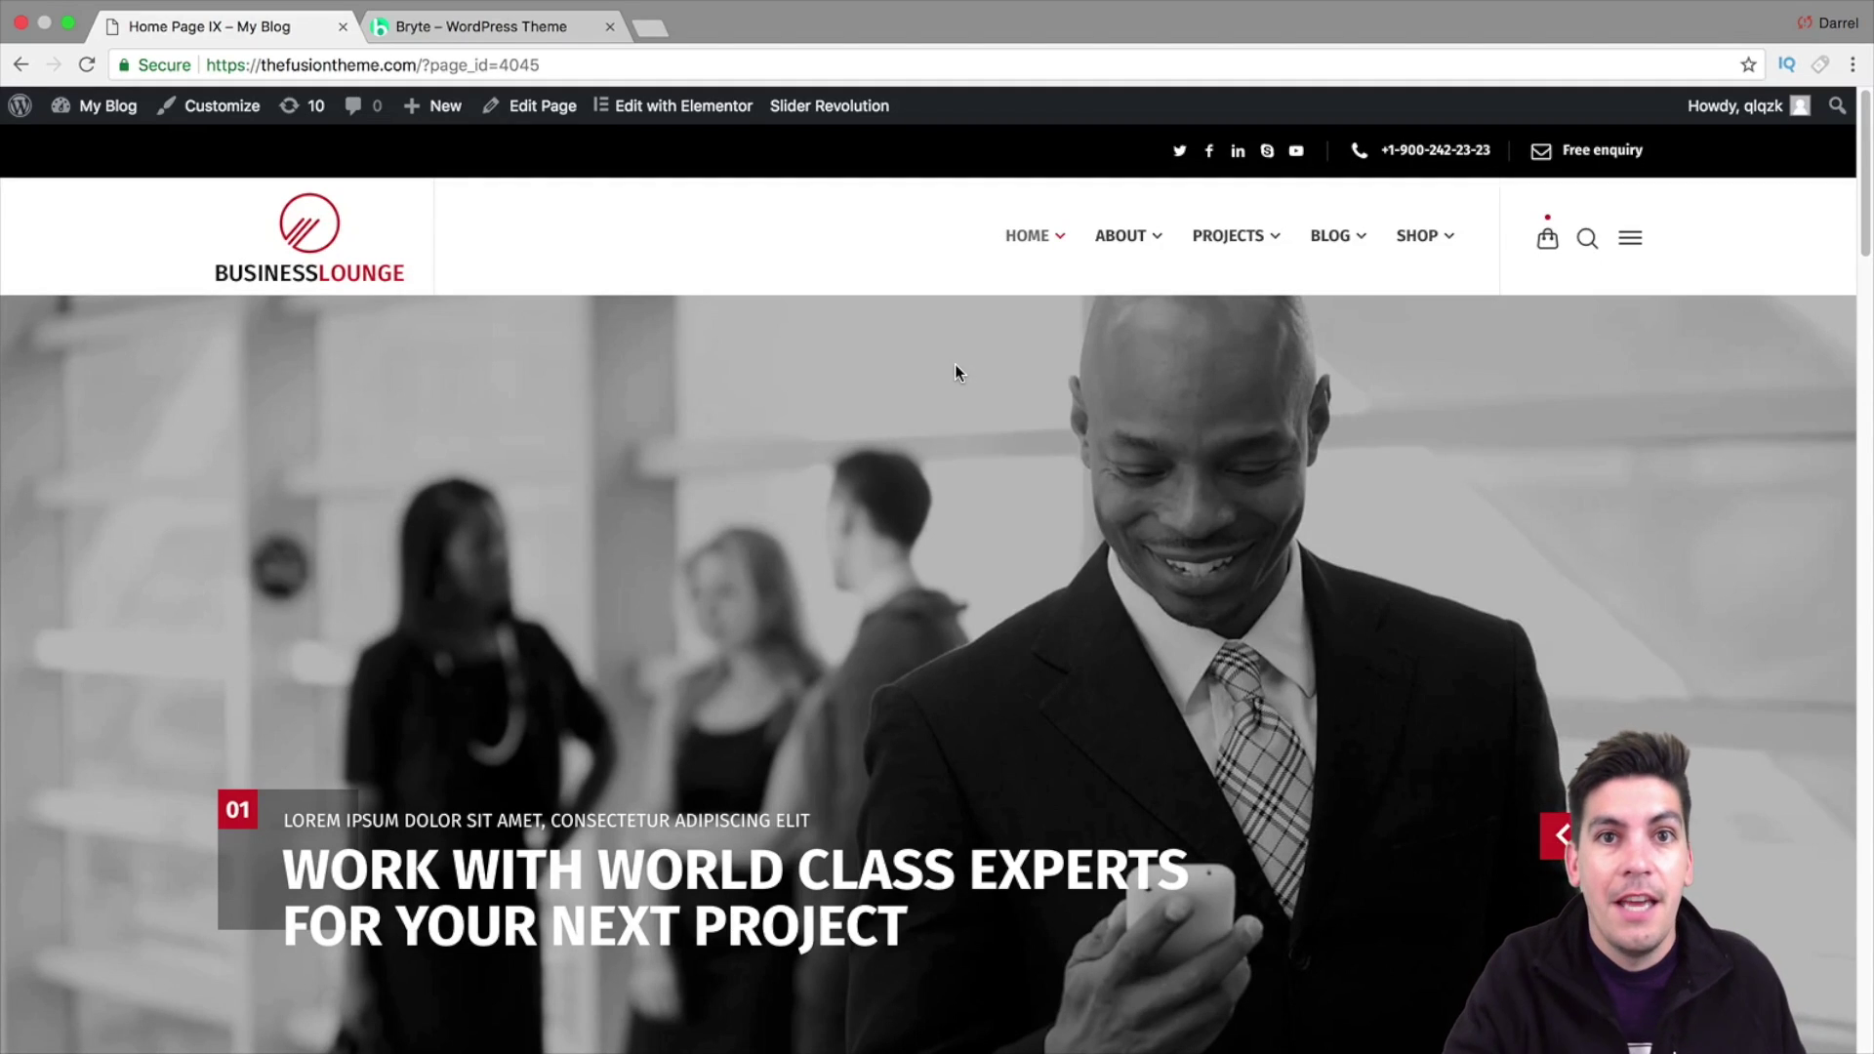
Switch to the Bryte theme site and look over its home page
mouse_move(1106, 298)
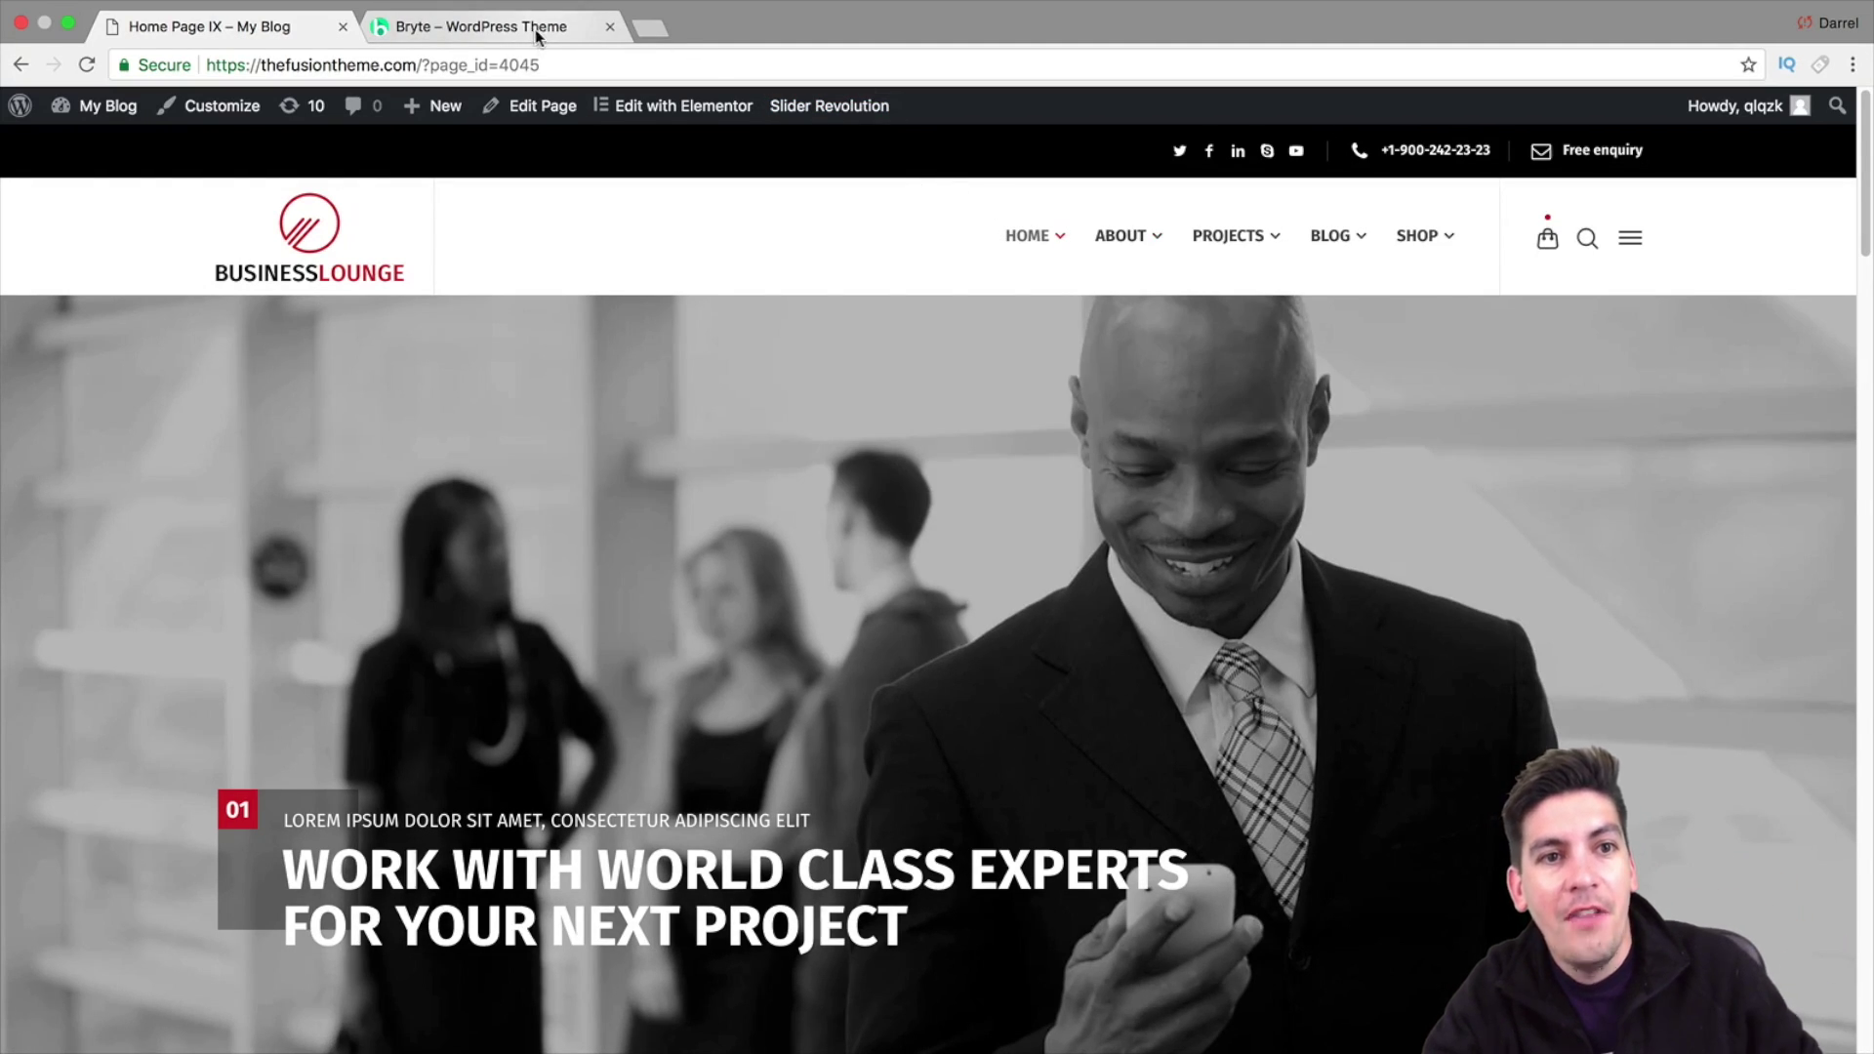
left_click(535, 31)
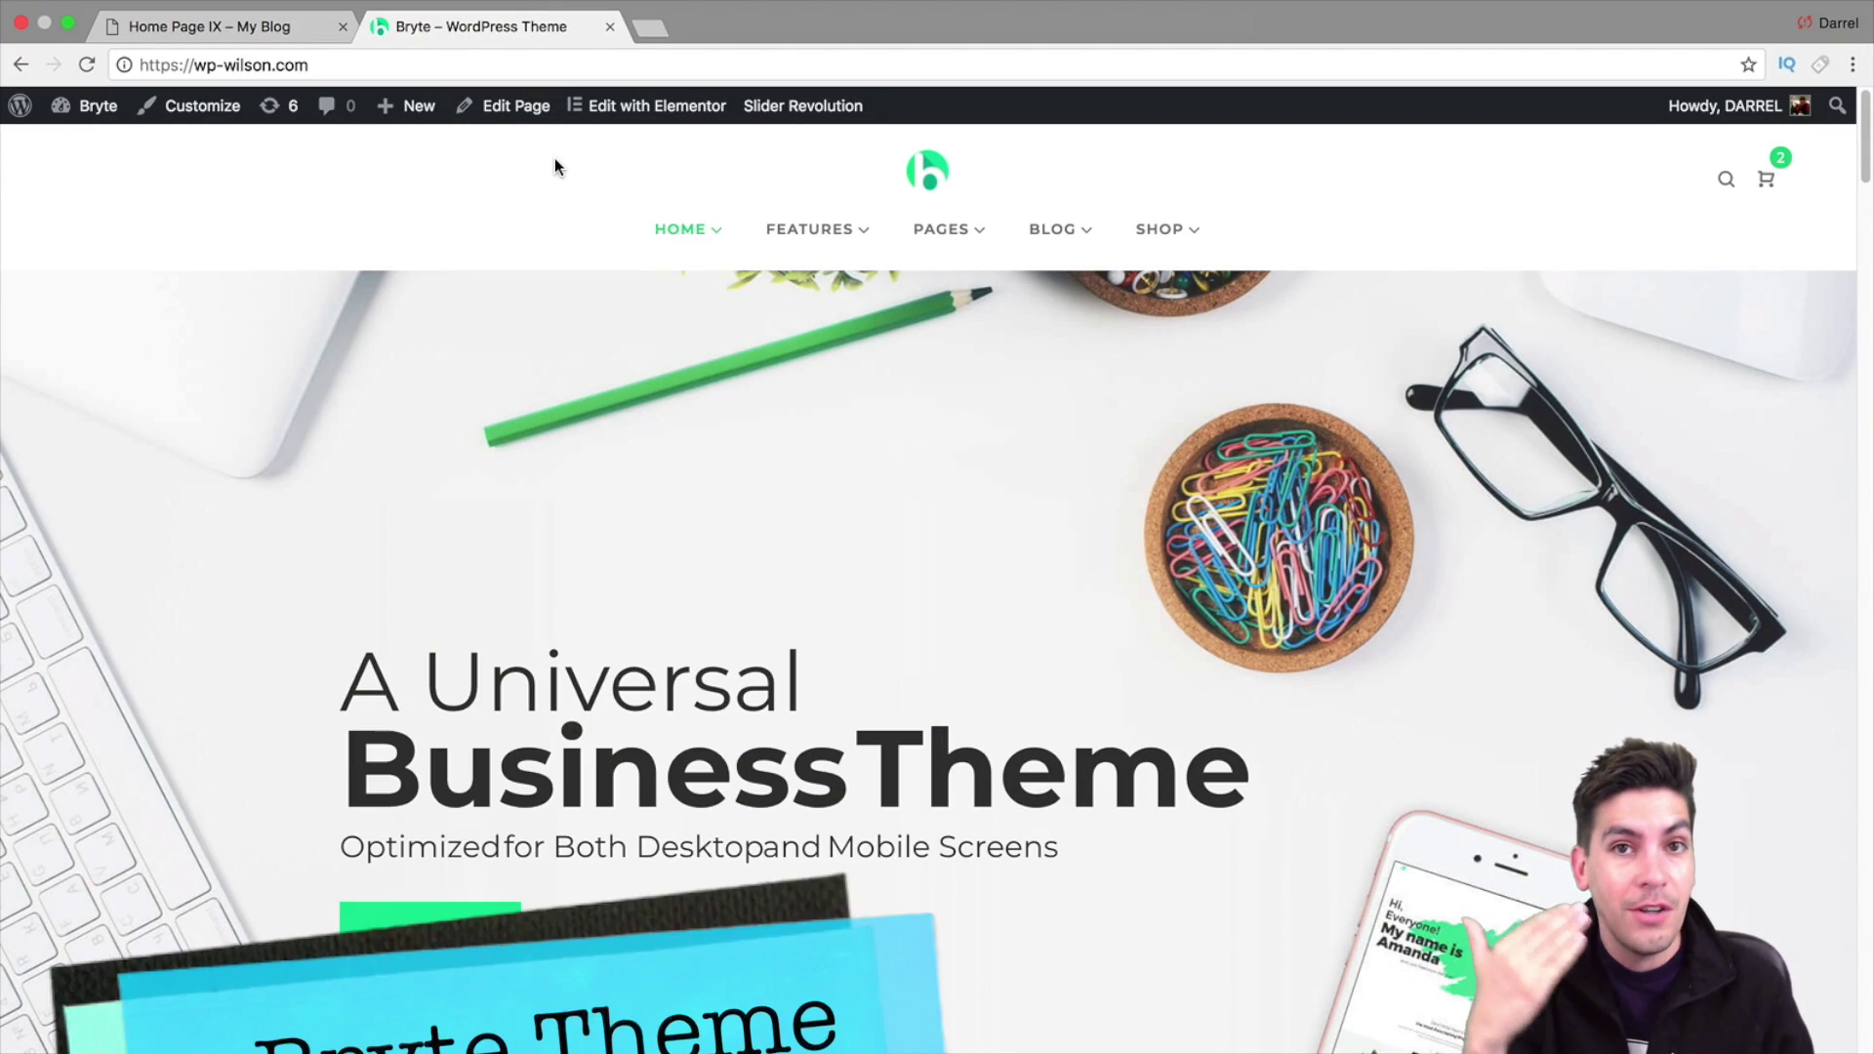
mouse_move(683, 231)
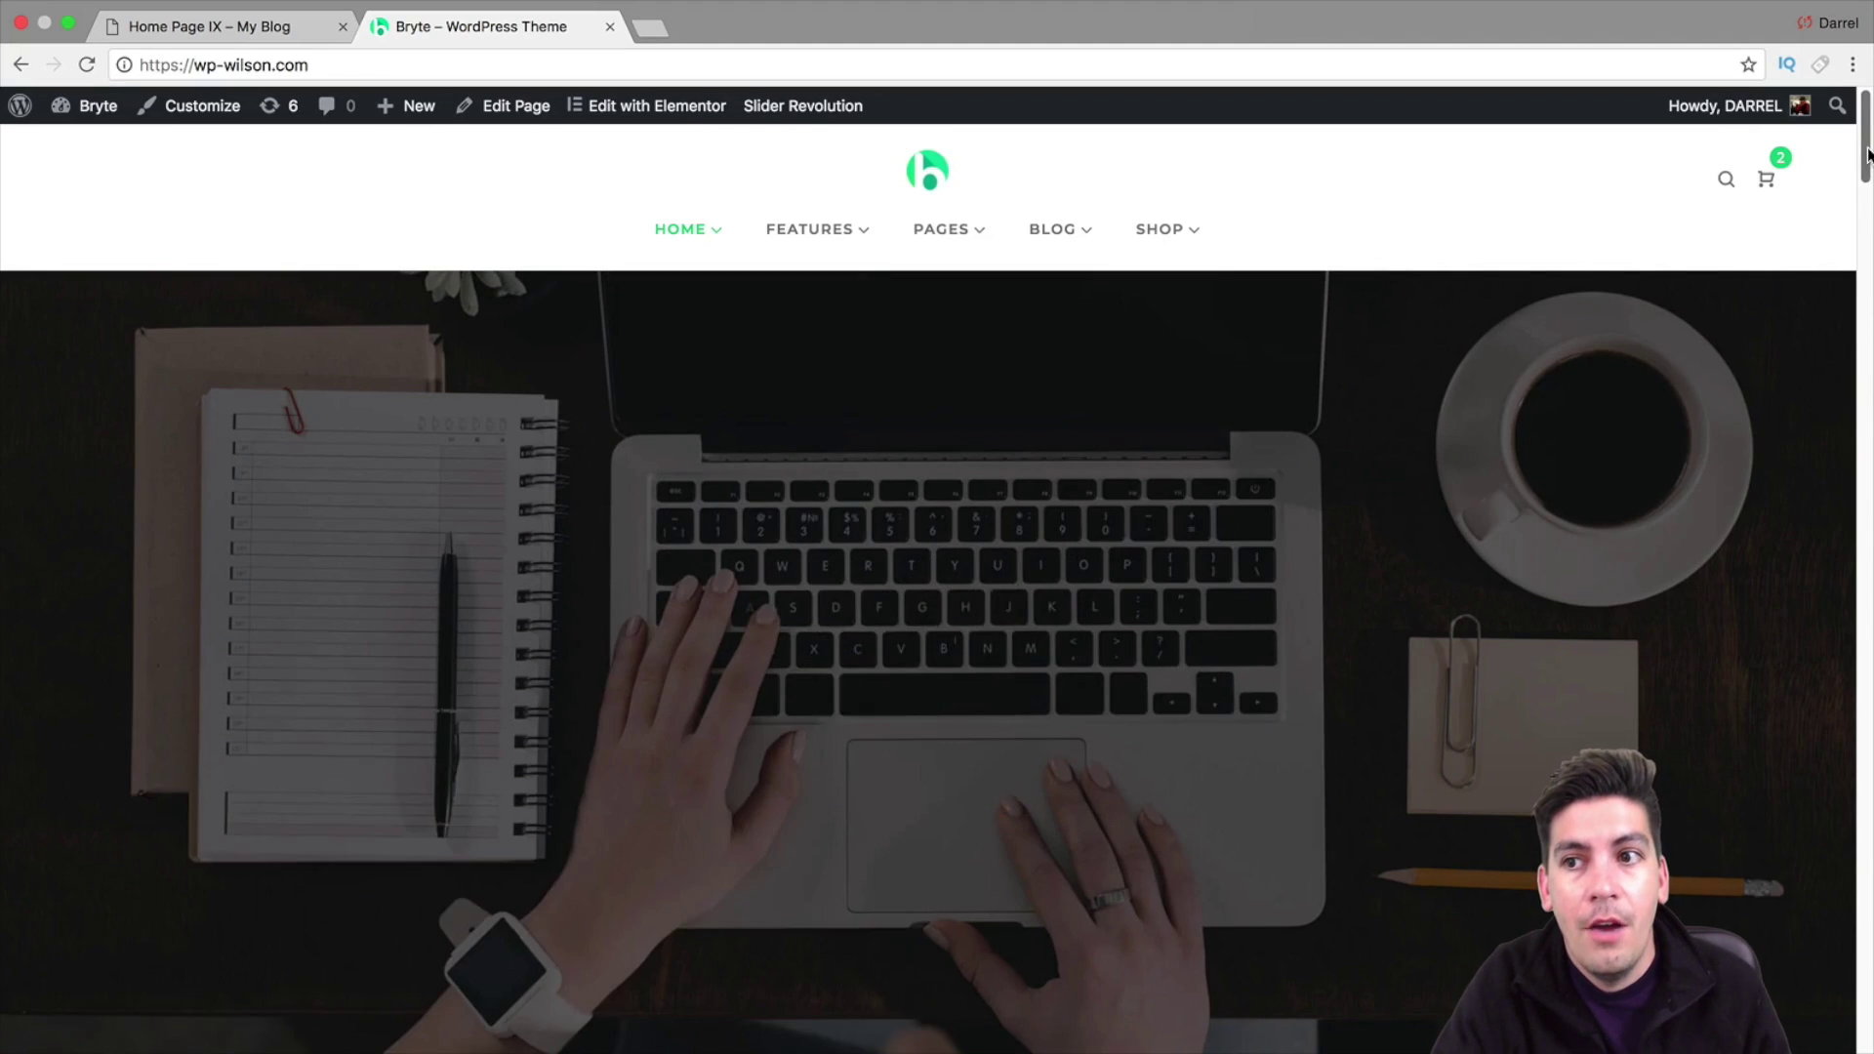
scroll(1867, 200, "down", 5)
left_click_drag(1867, 200, 1867, 132)
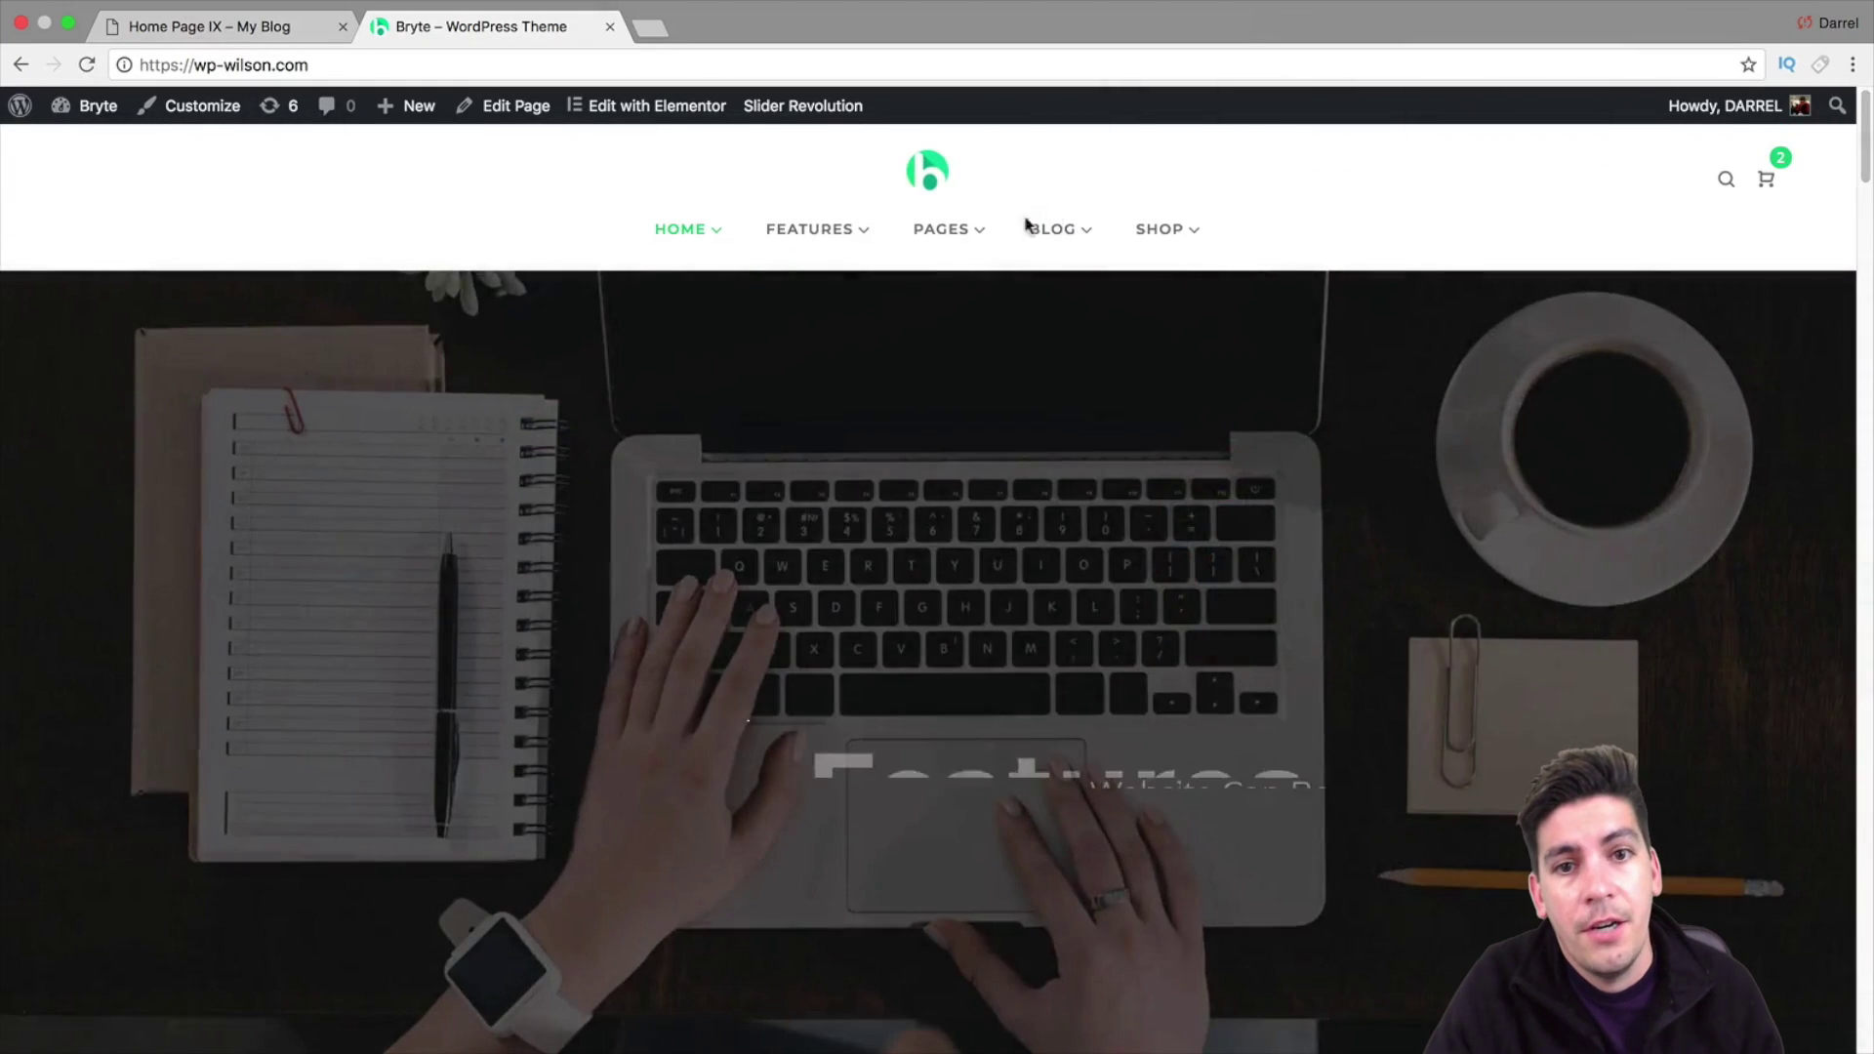
Browse the Bryte shop page and examine the Dinnerware Set product page
left_click(1161, 232)
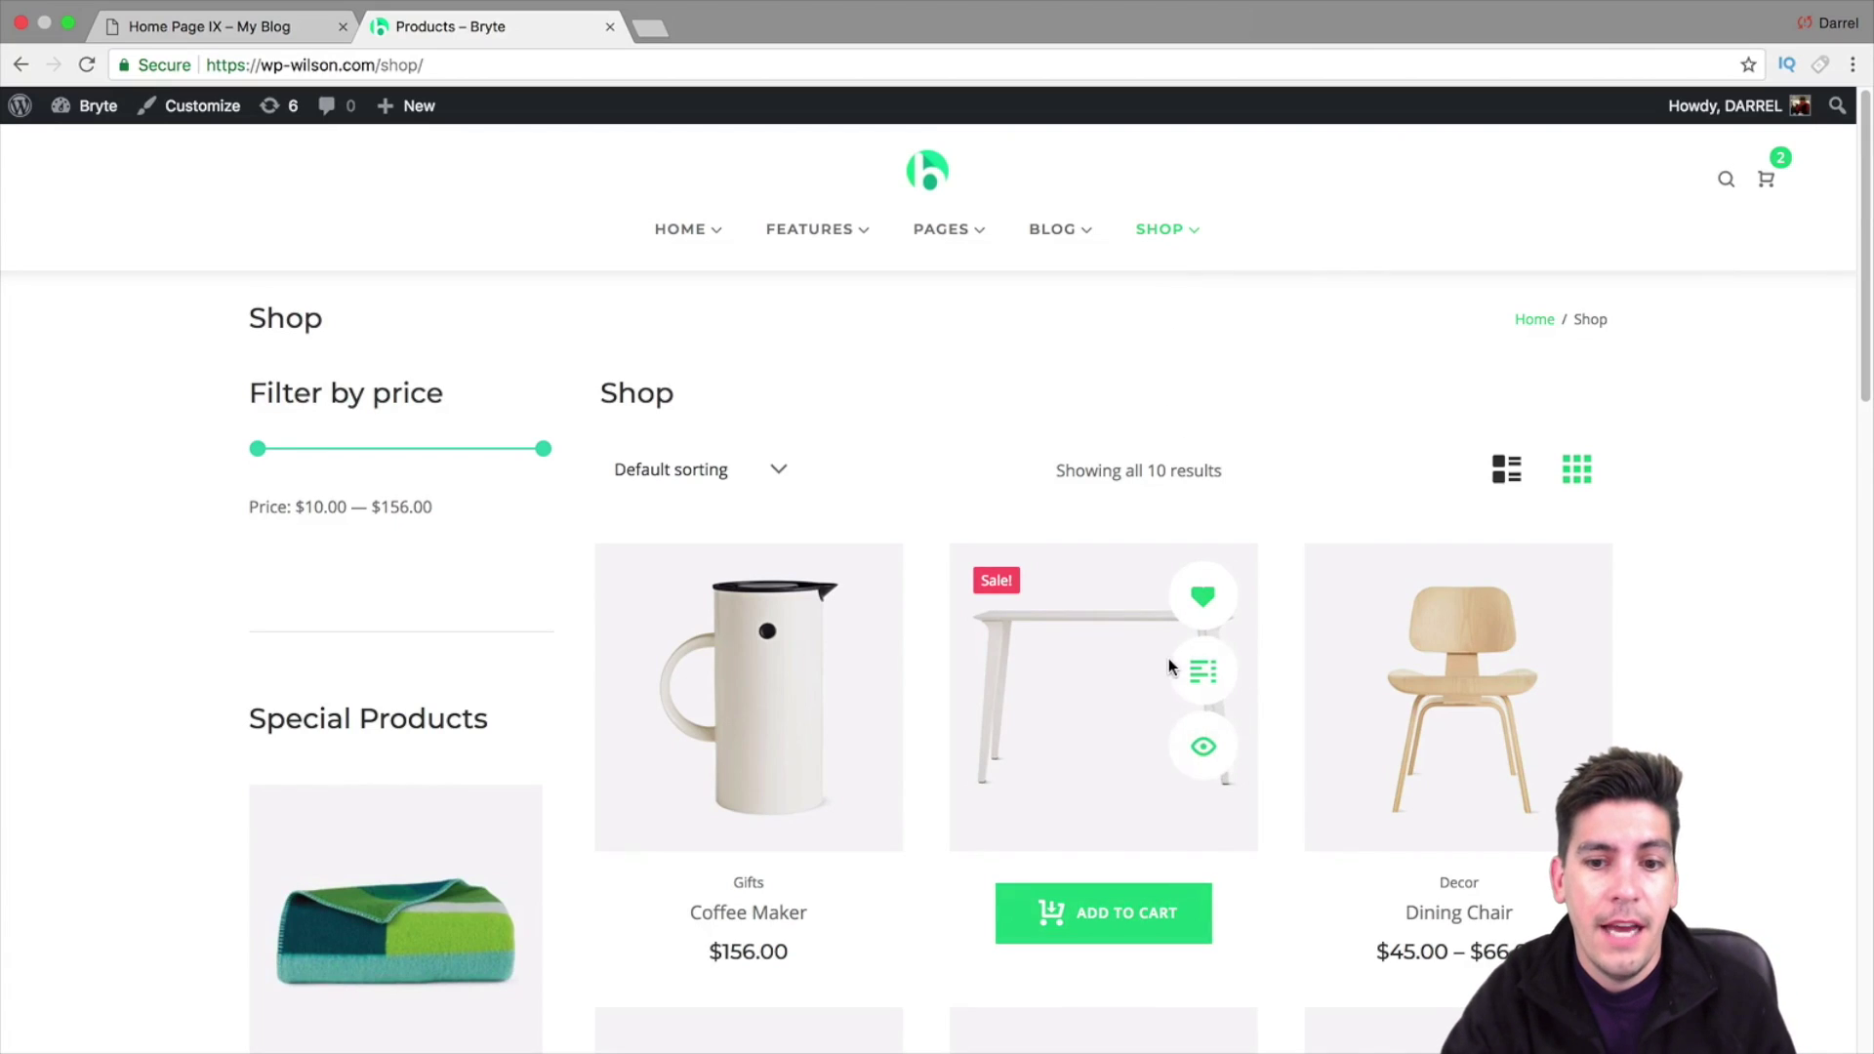
scroll(1168, 658, "down", 1)
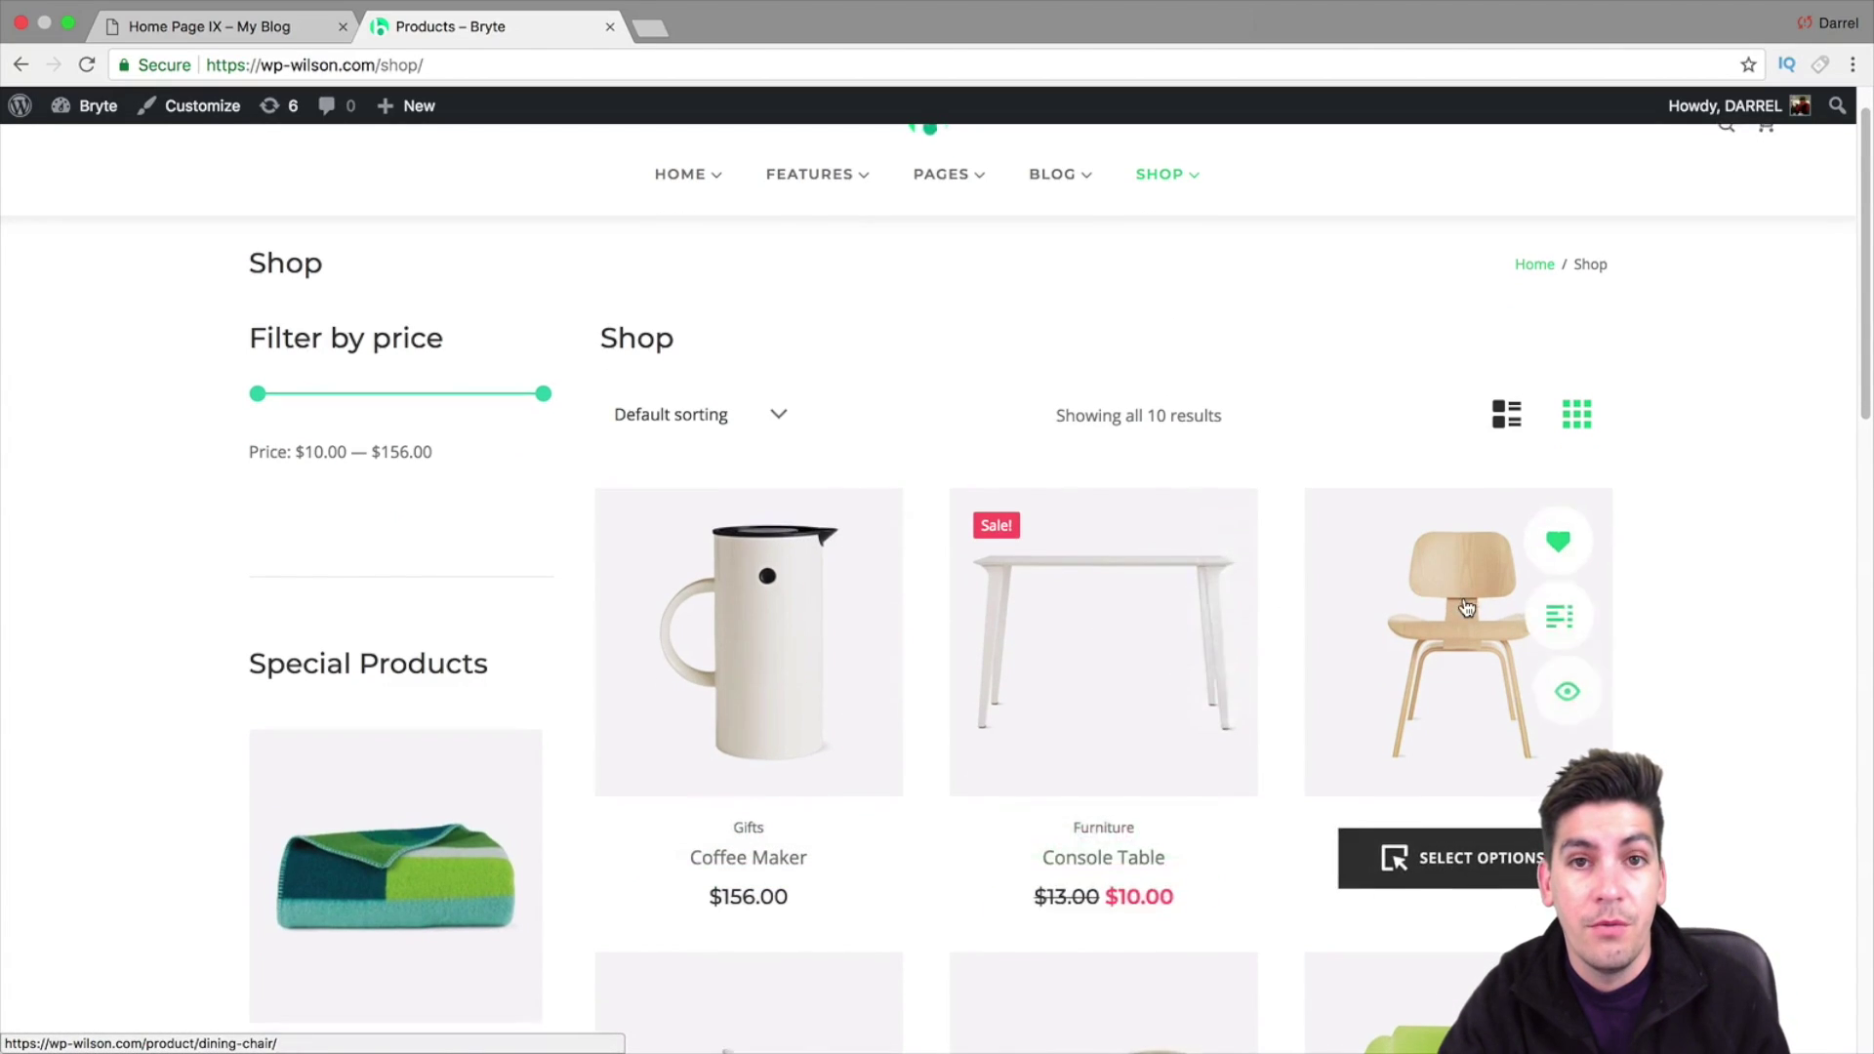
scroll(1435, 547, "down", 5)
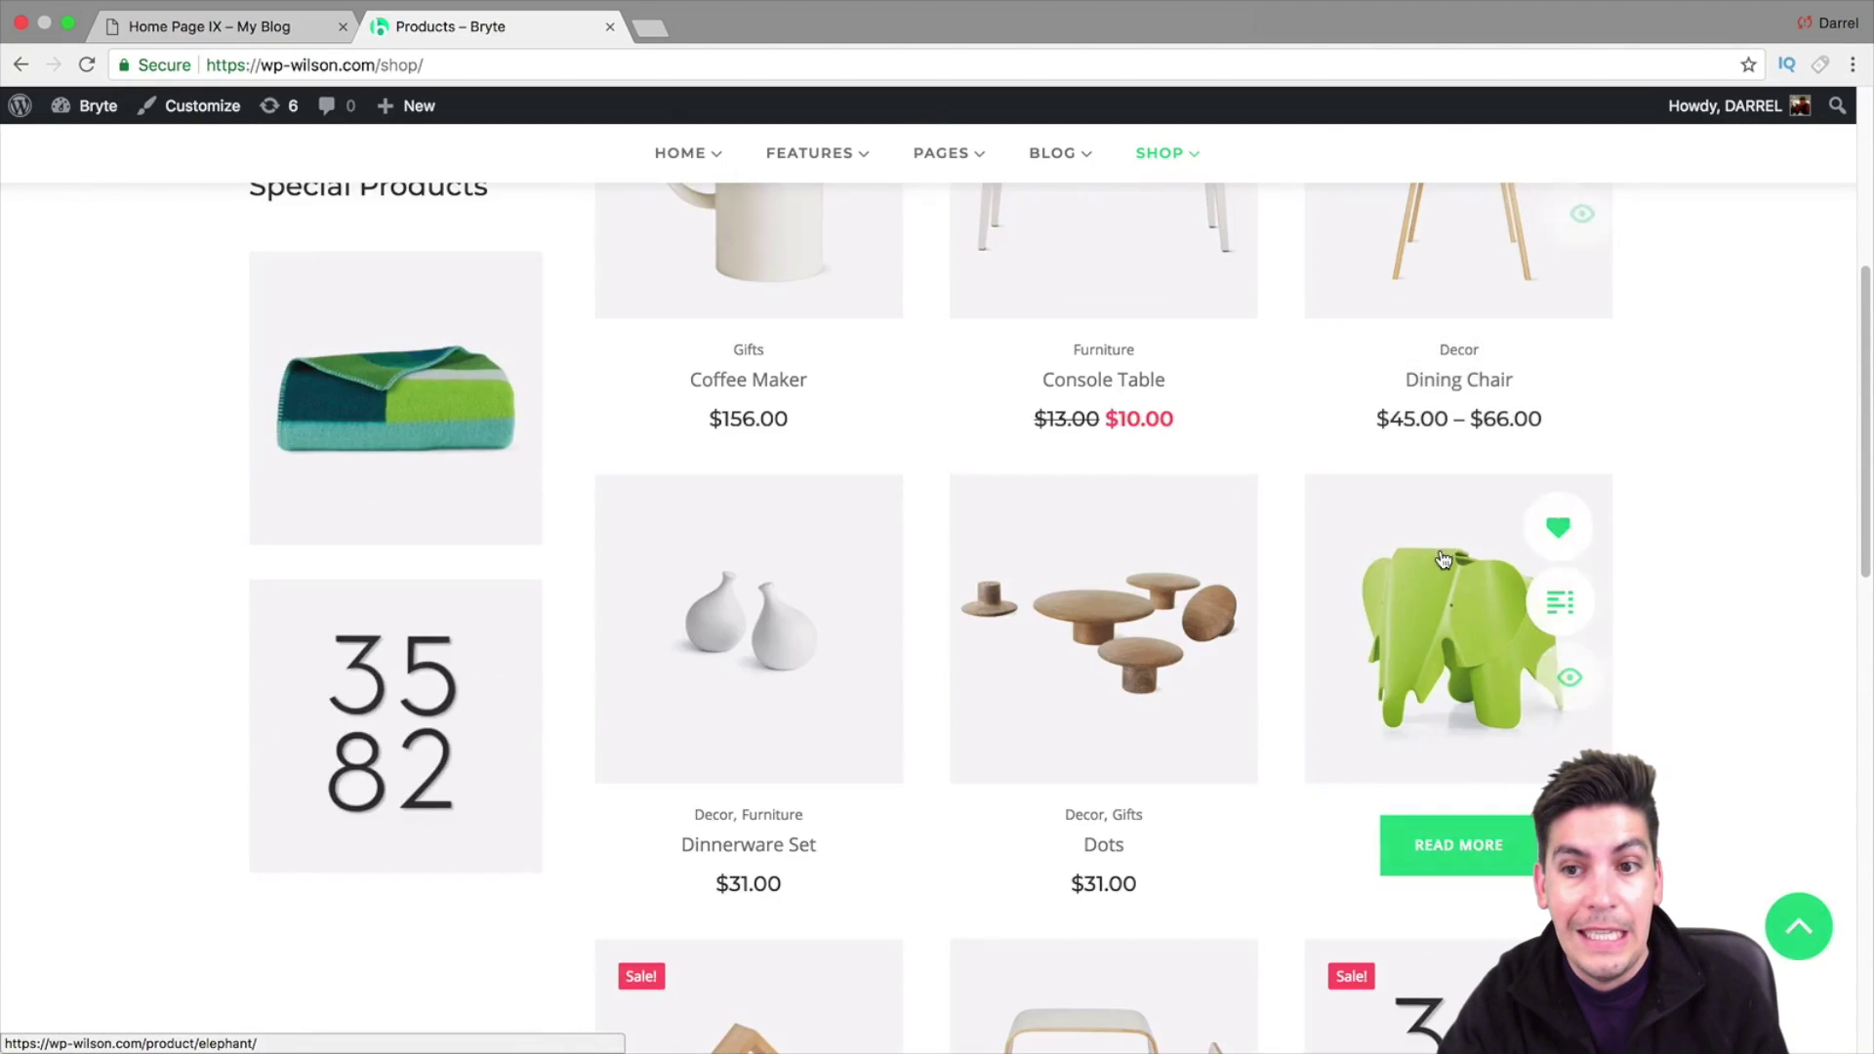
left_click(770, 569)
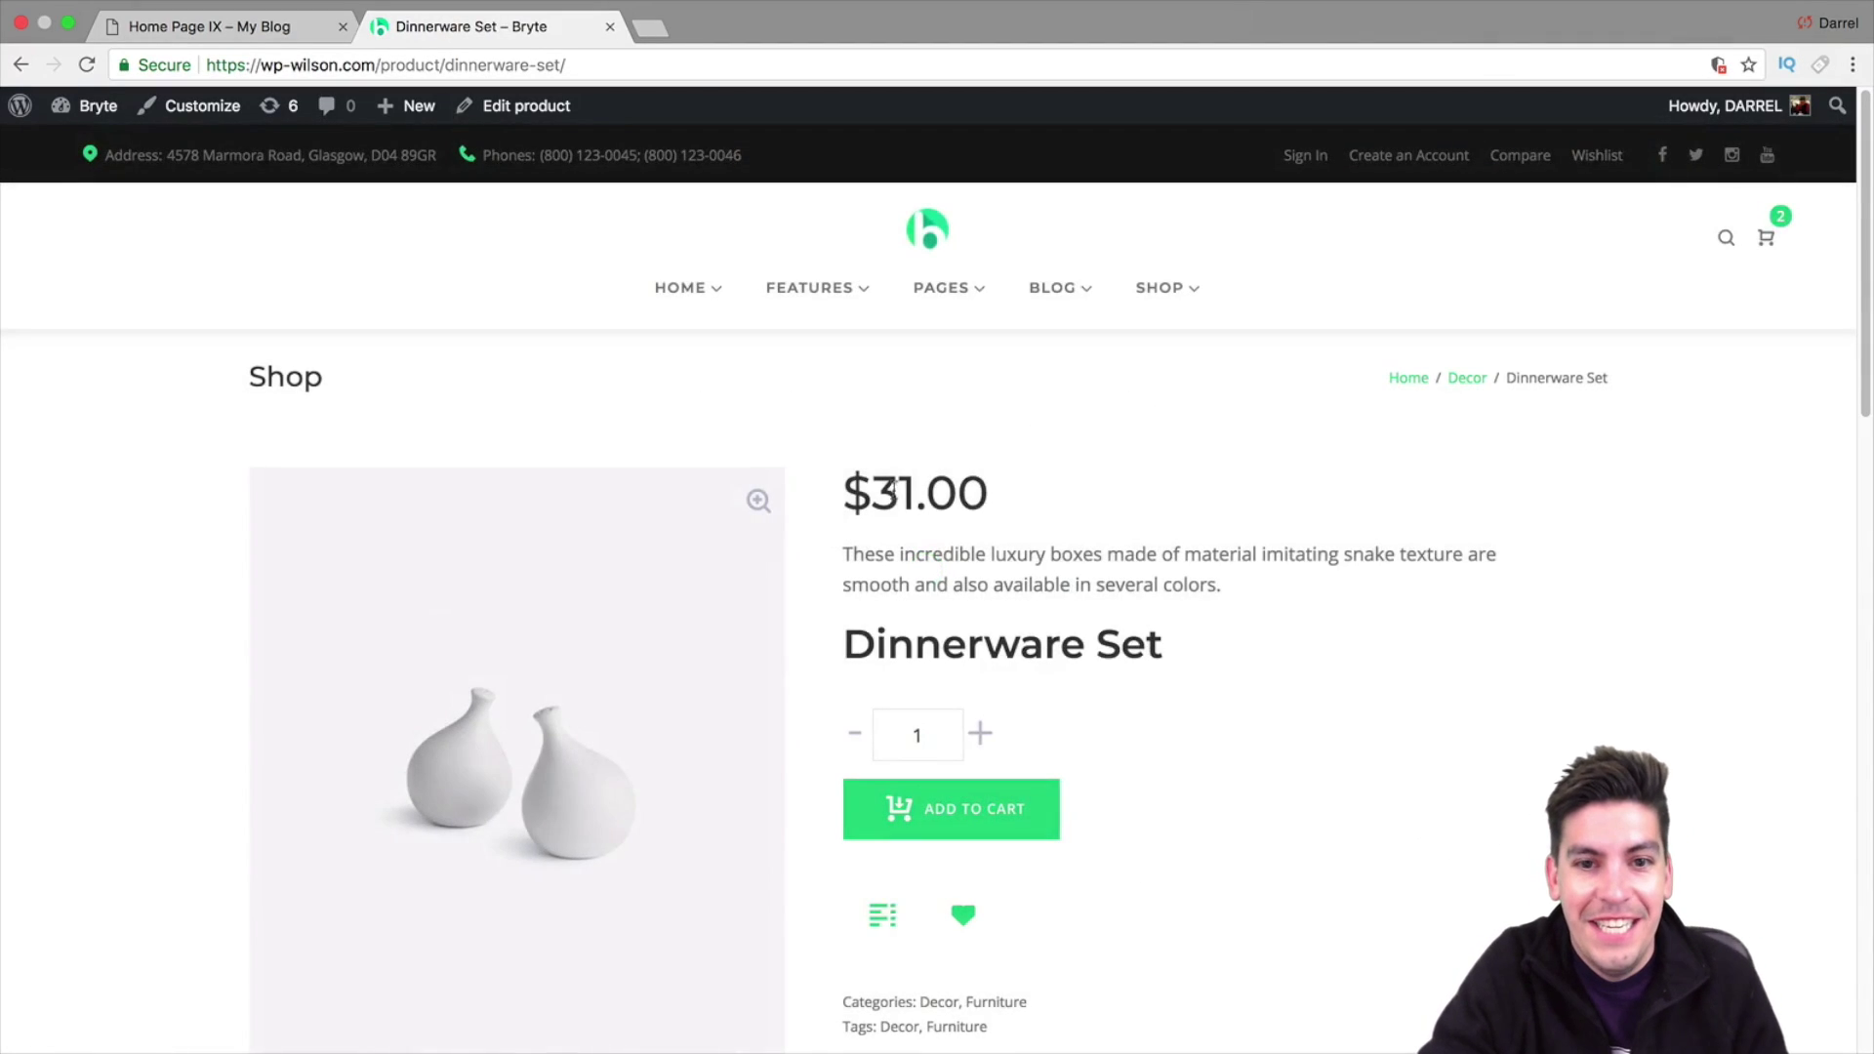
scroll(974, 423, "down", 3)
scroll(978, 419, "up", 2)
Try the product comparison by adding the Dinnerware Set, viewing the Compare page and removing the product from it
left_click(878, 813)
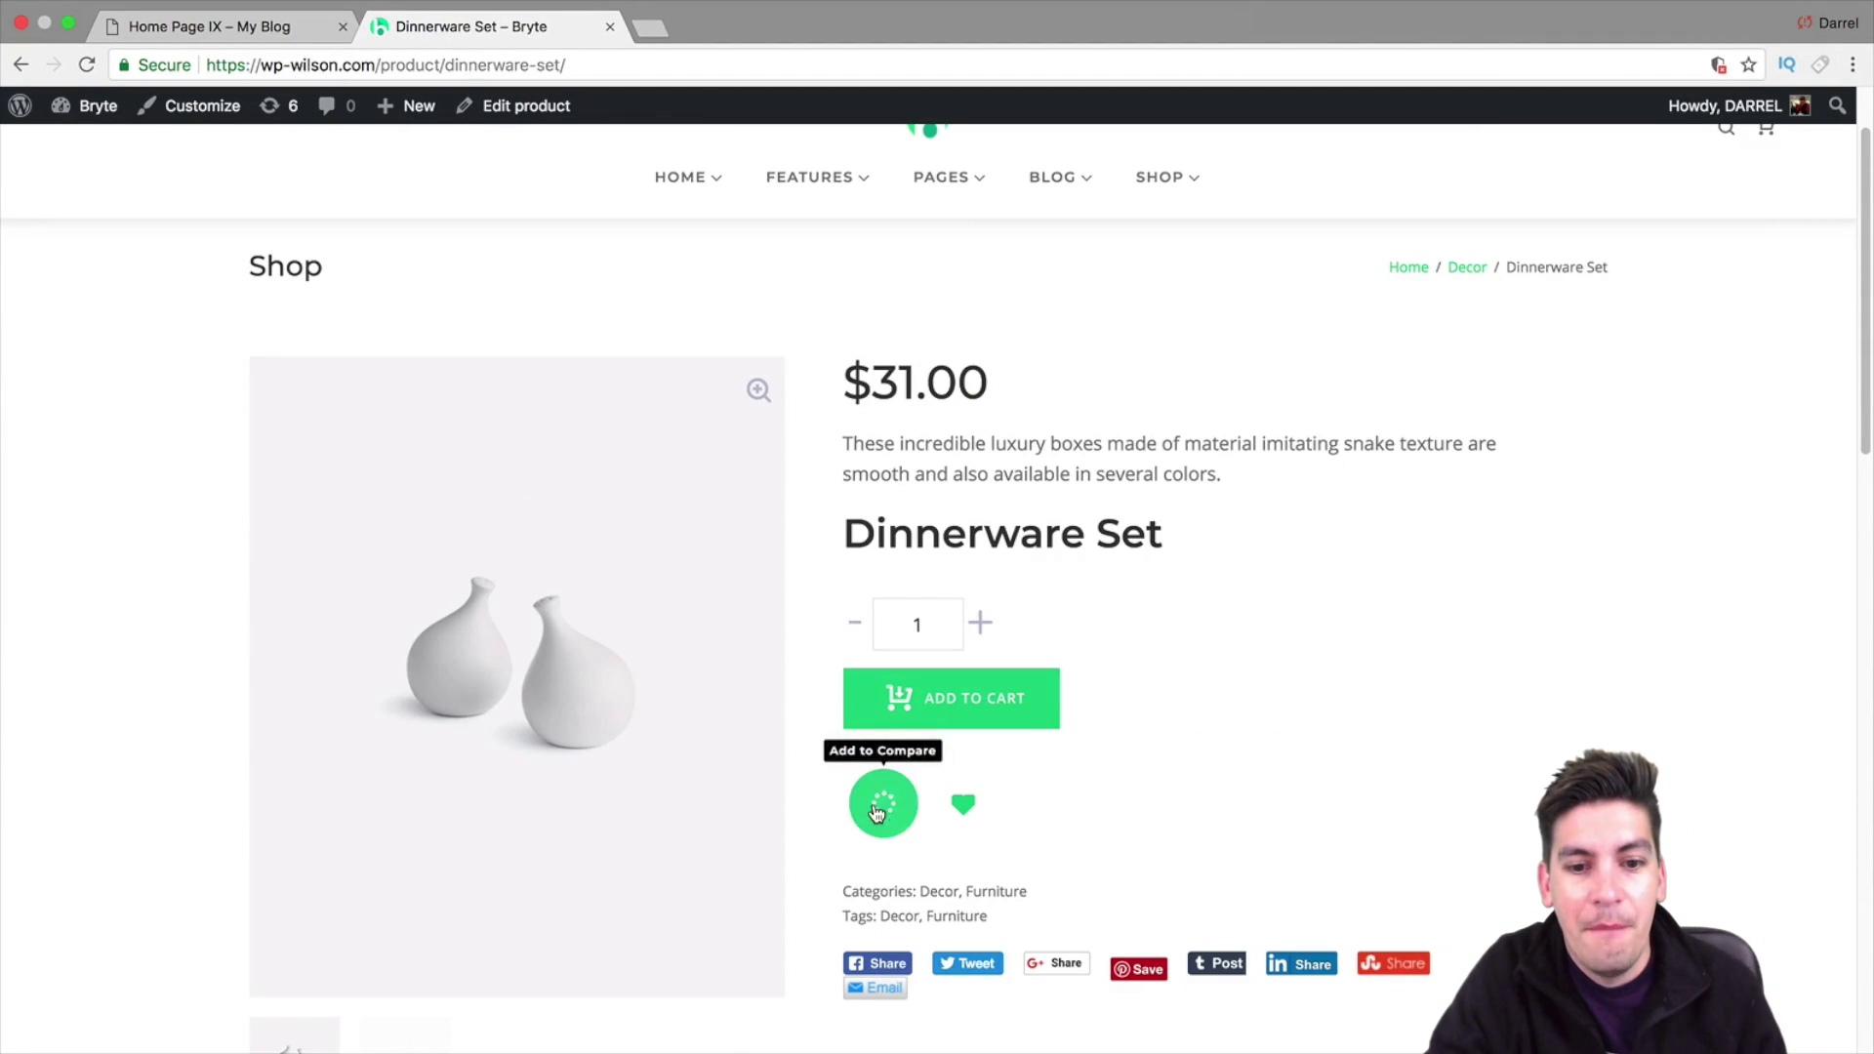
left_click(1012, 803)
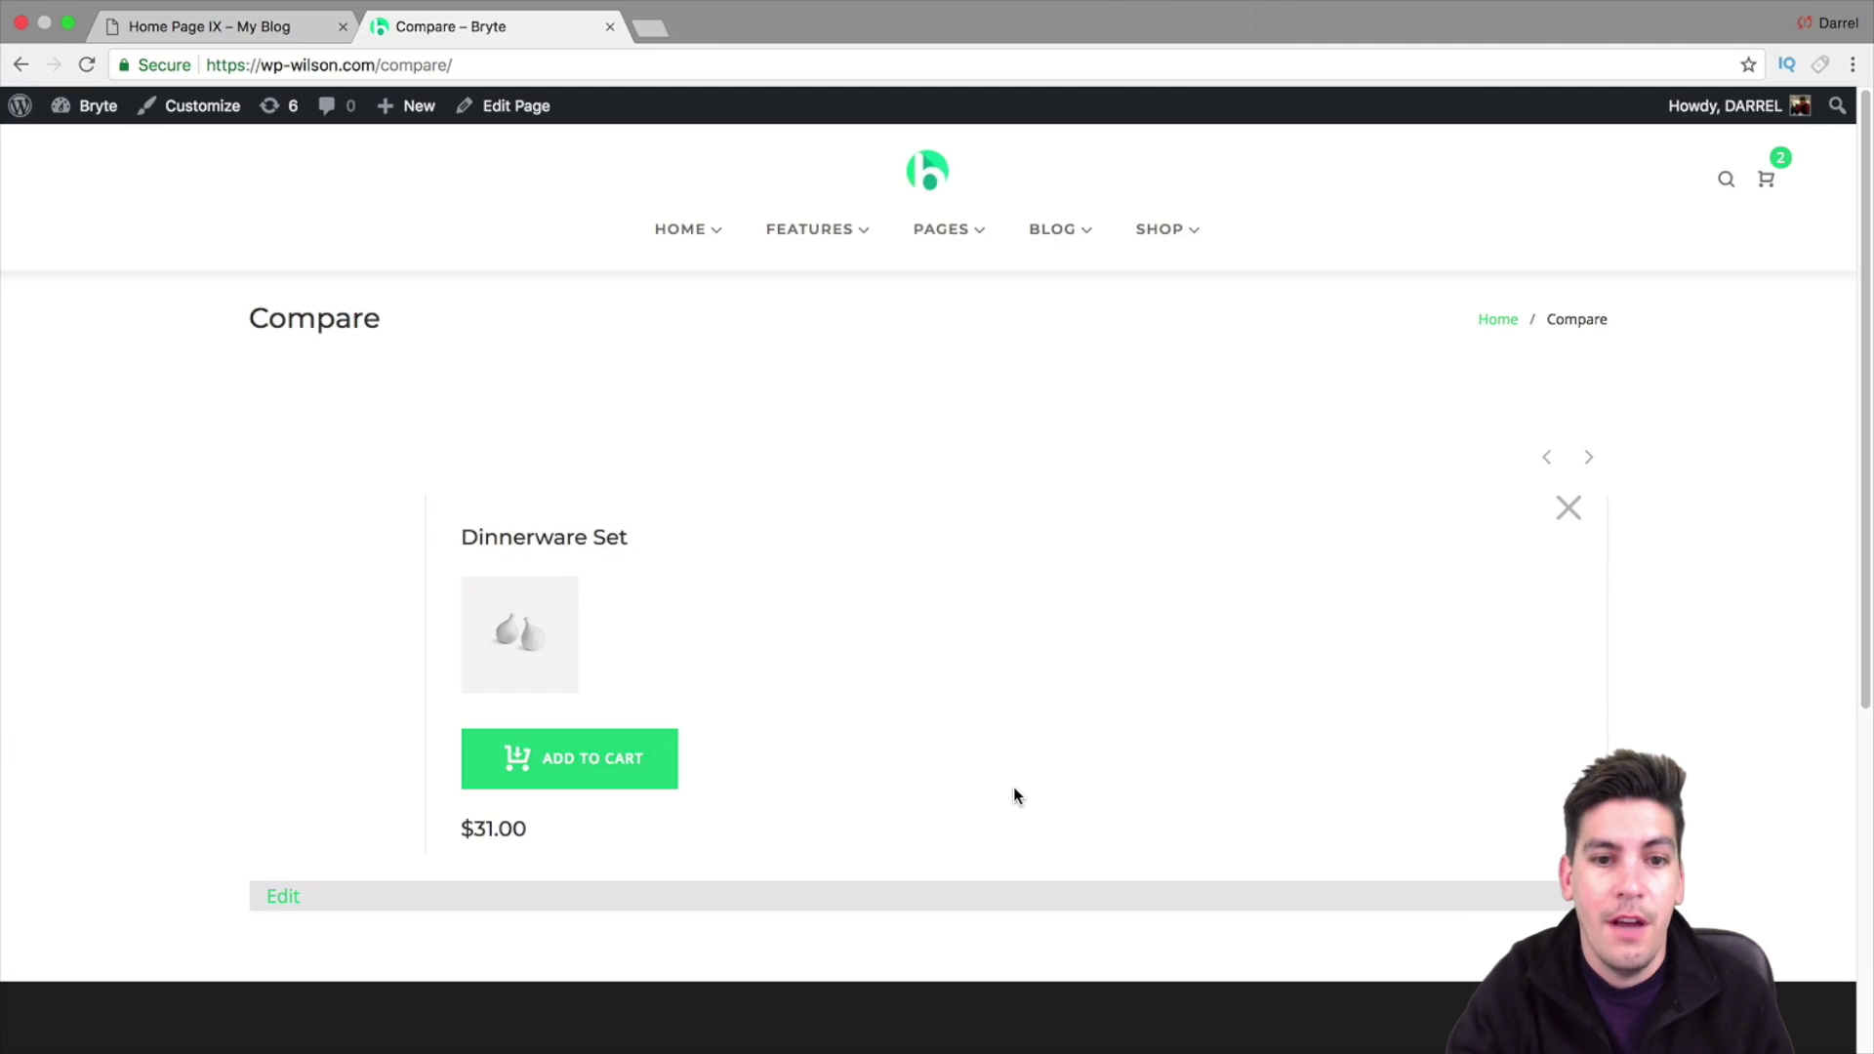
left_click(1567, 510)
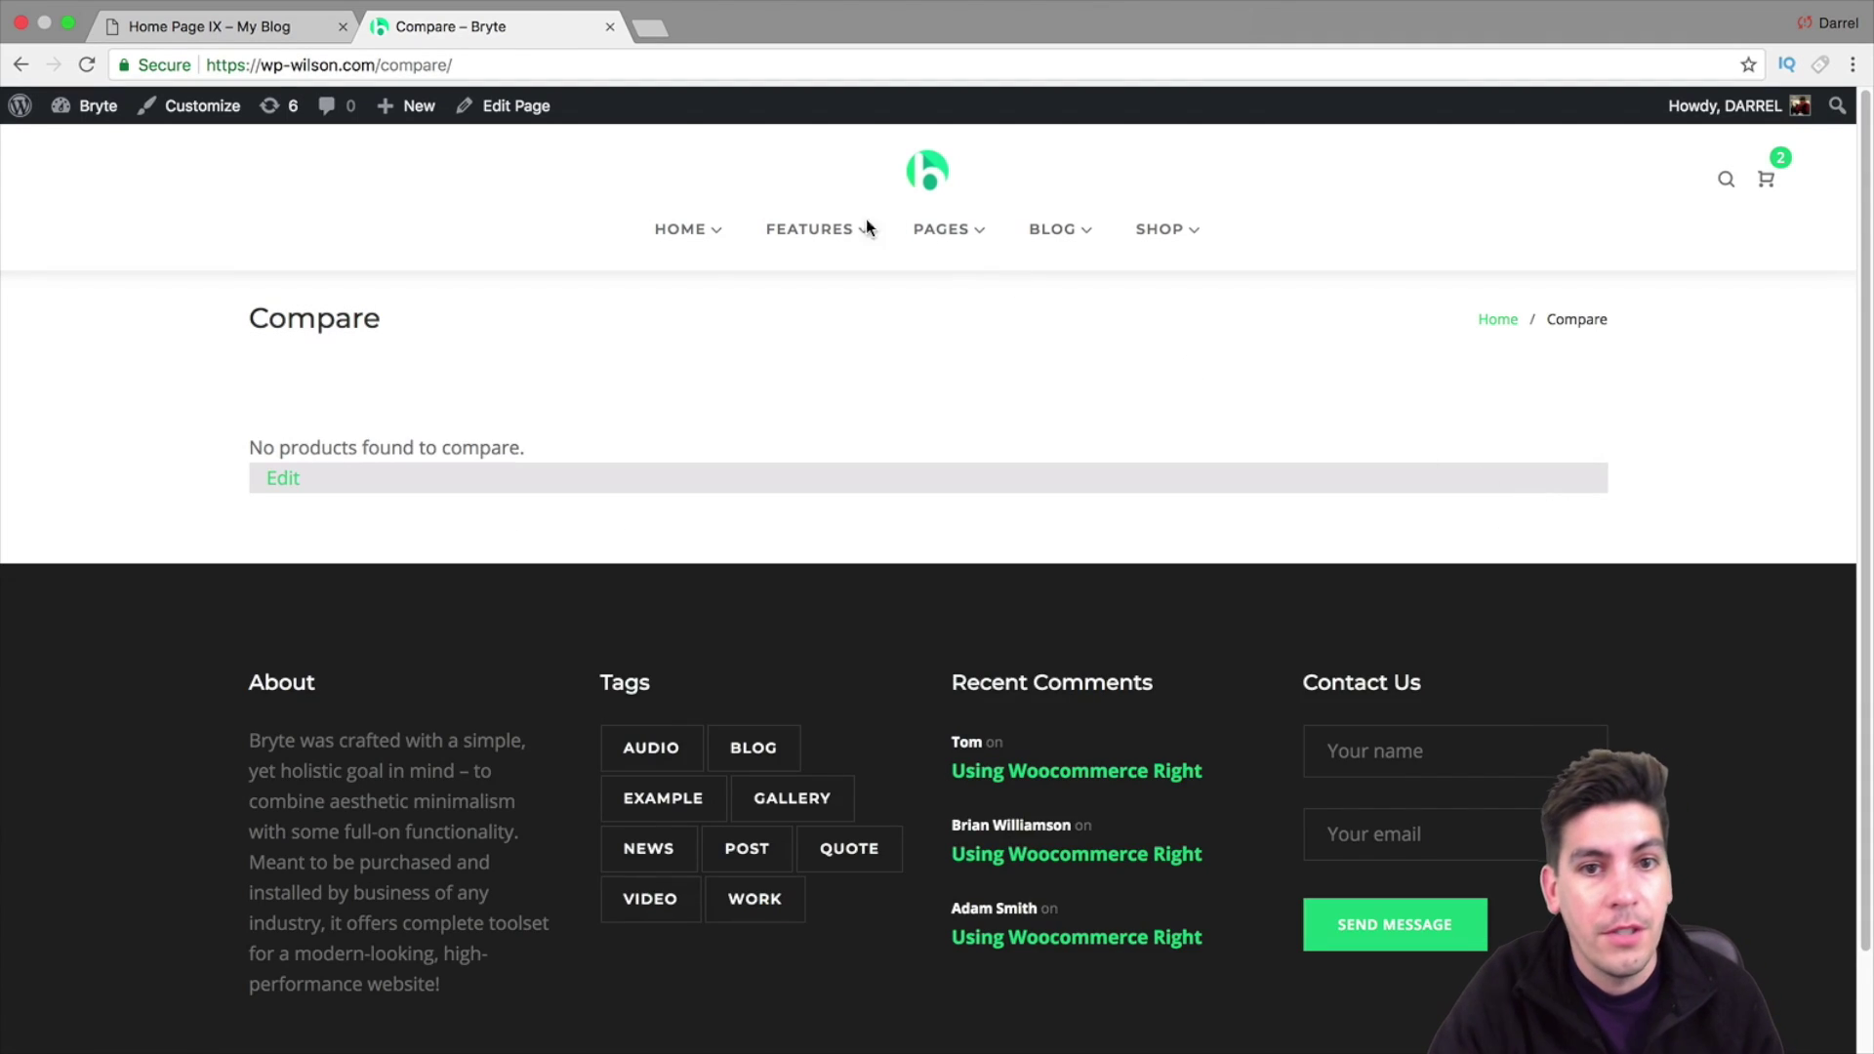
Try the Style 4 and Style 3 header layouts in the Bryte customizer
mouse_move(707, 235)
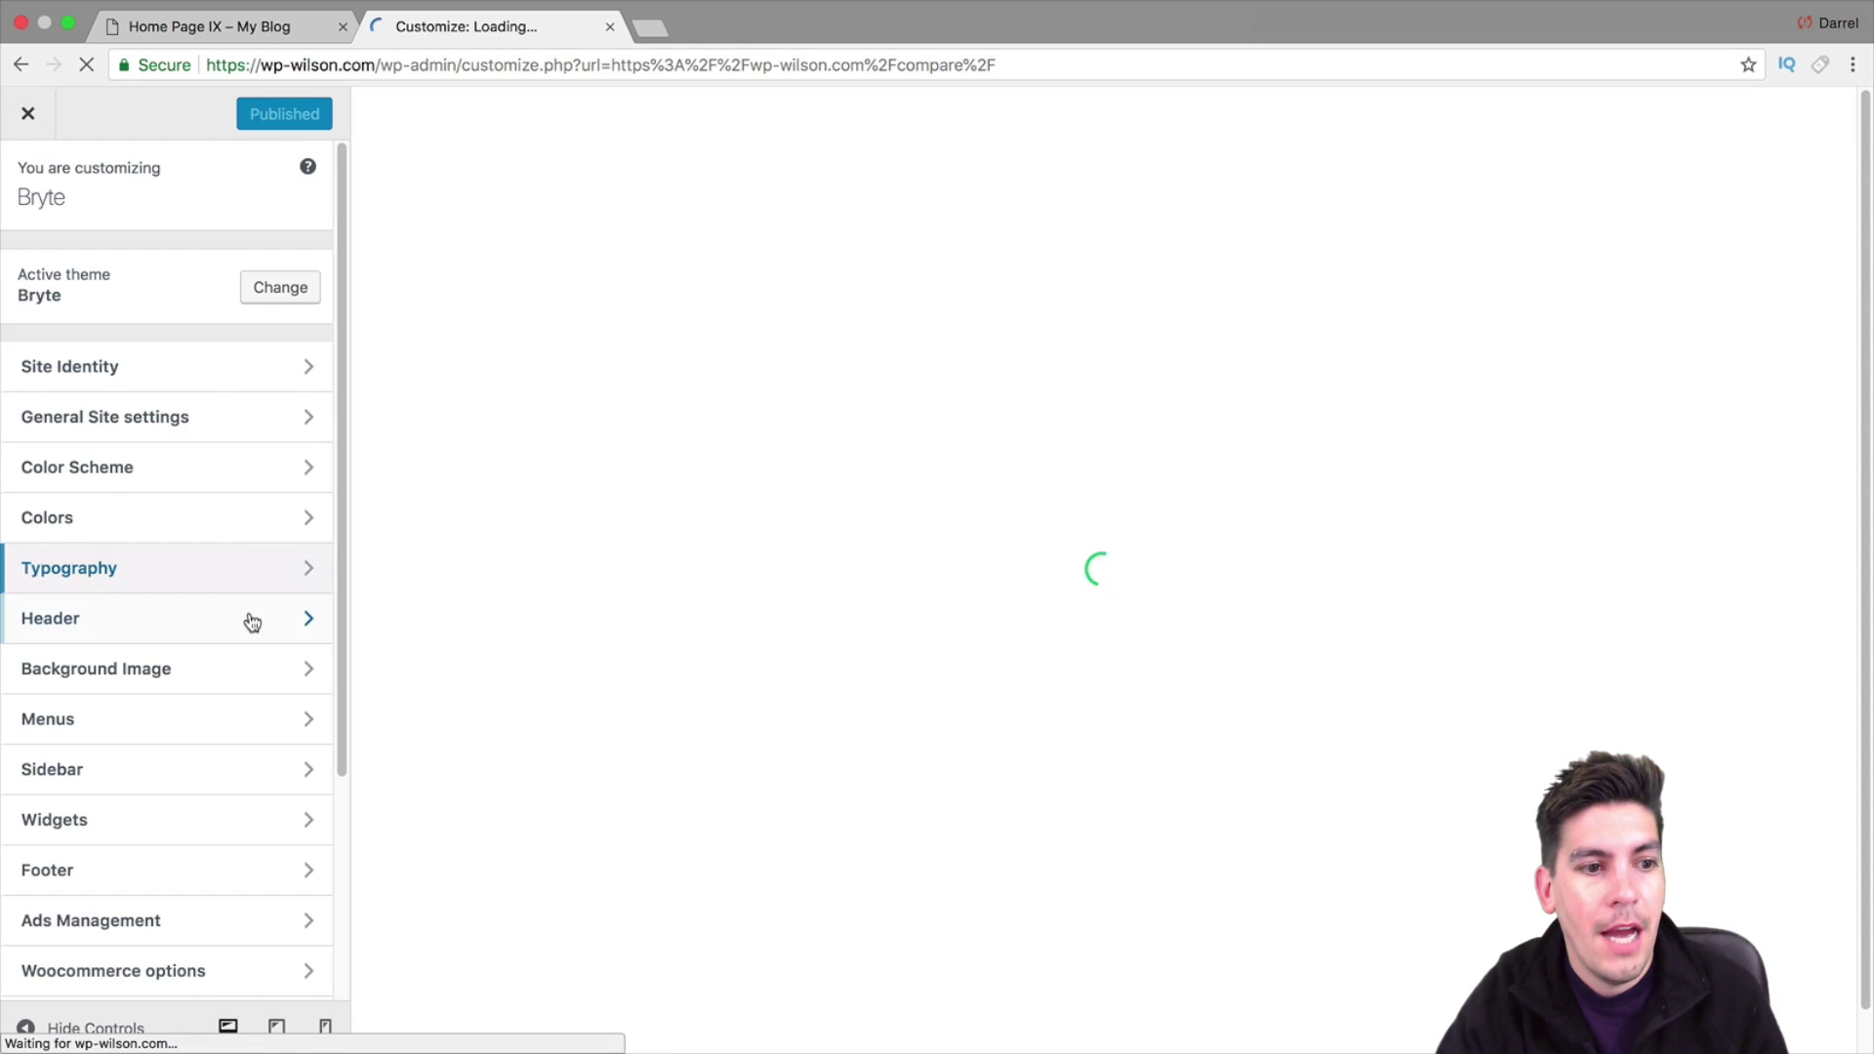
left_click(256, 621)
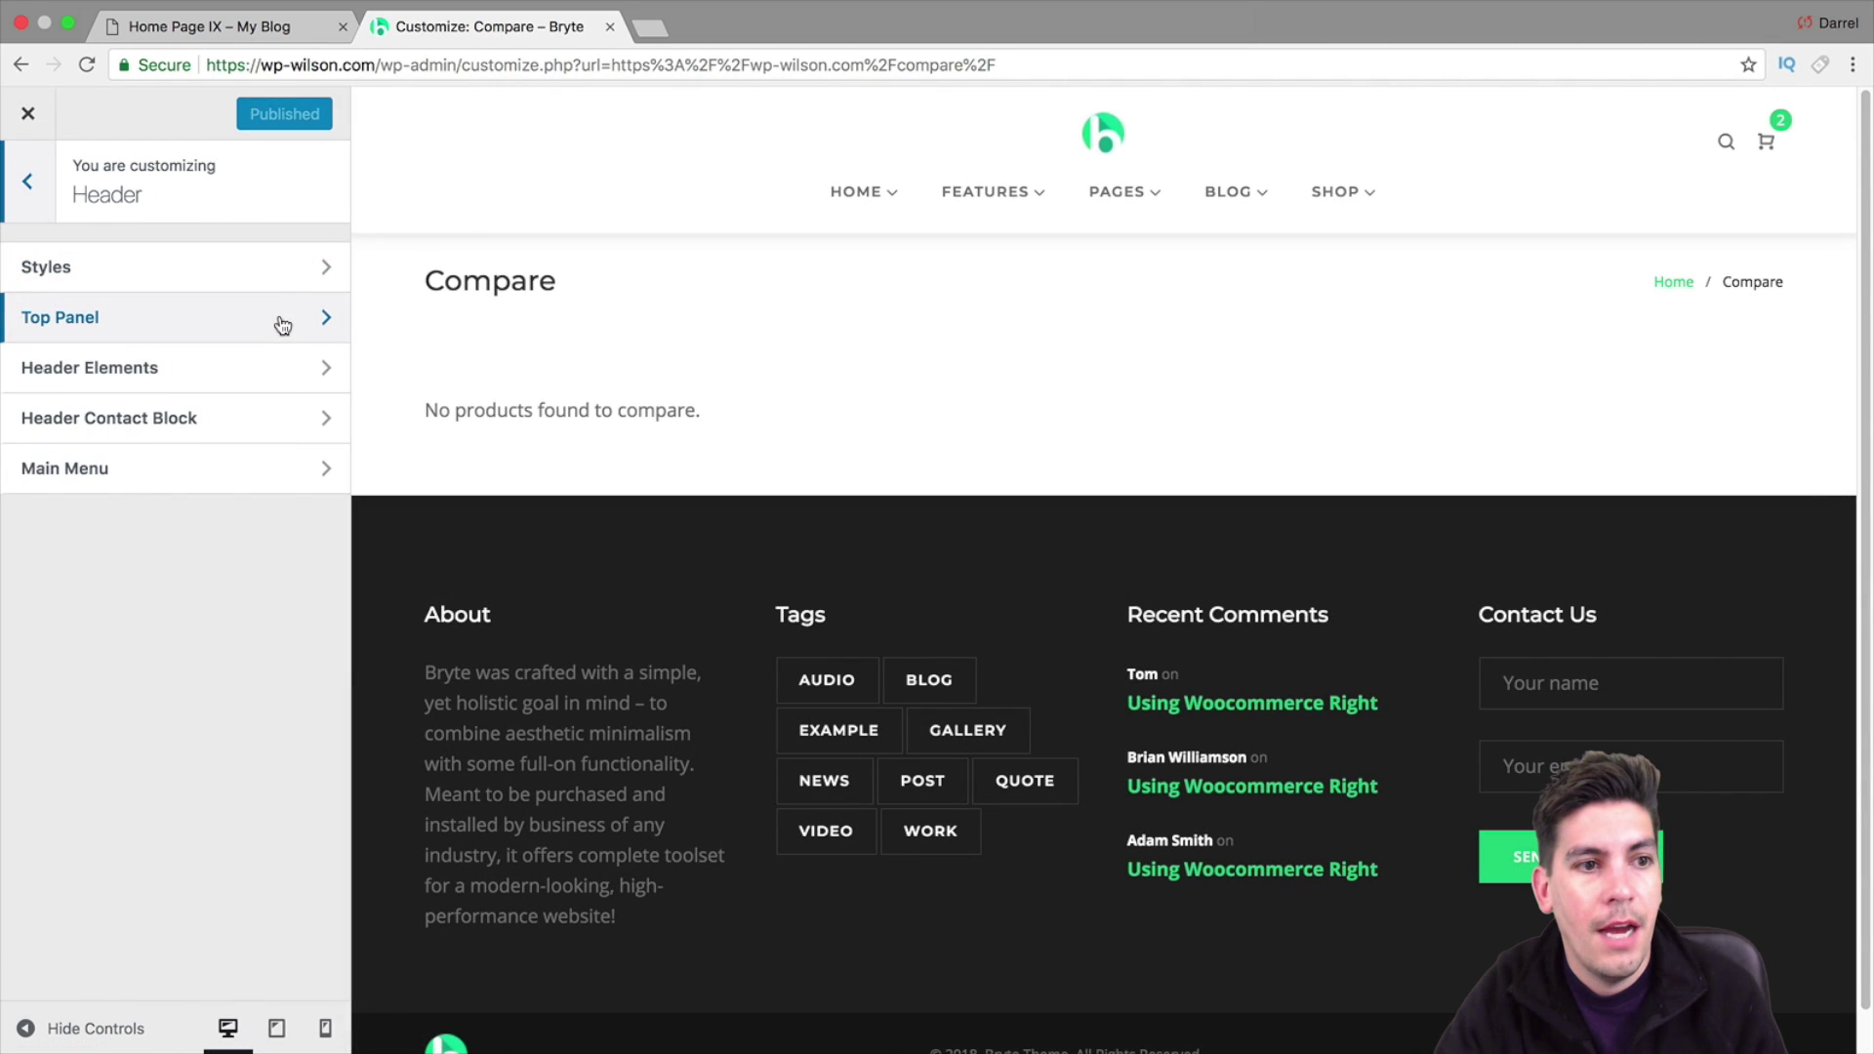
left_click(283, 285)
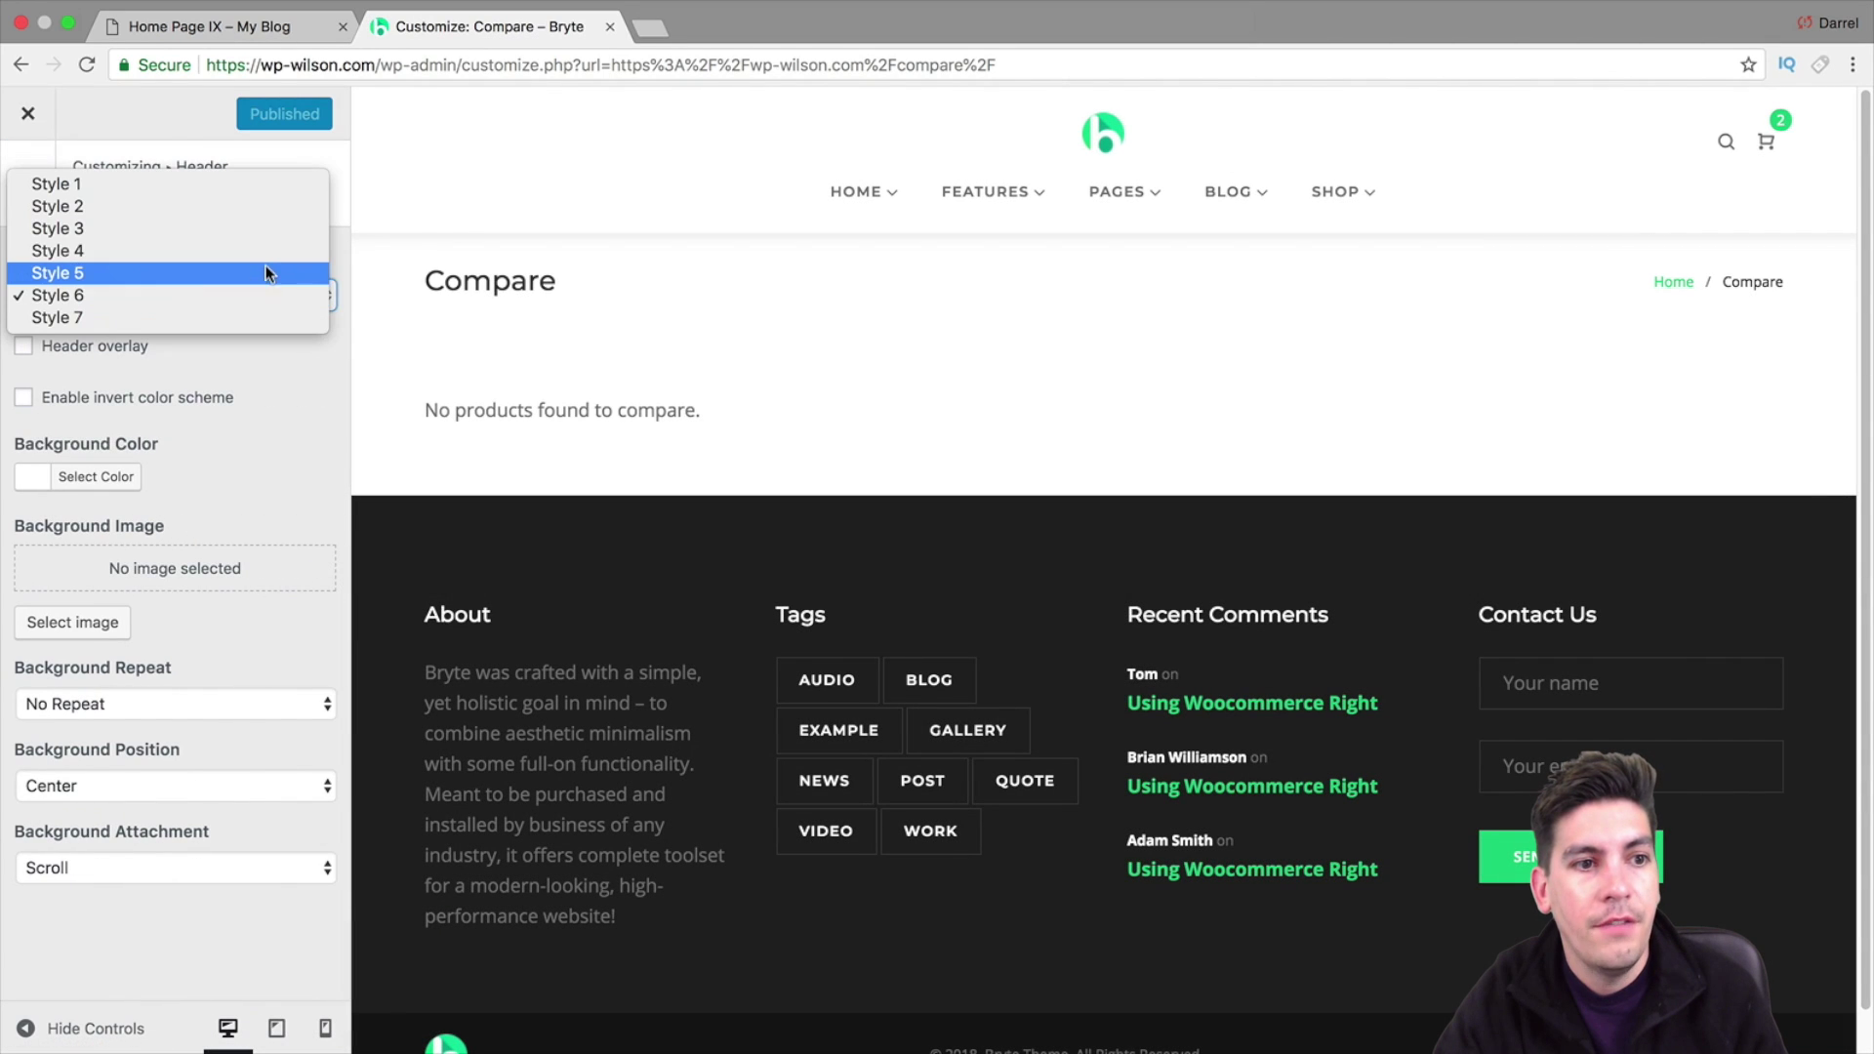
left_click(265, 252)
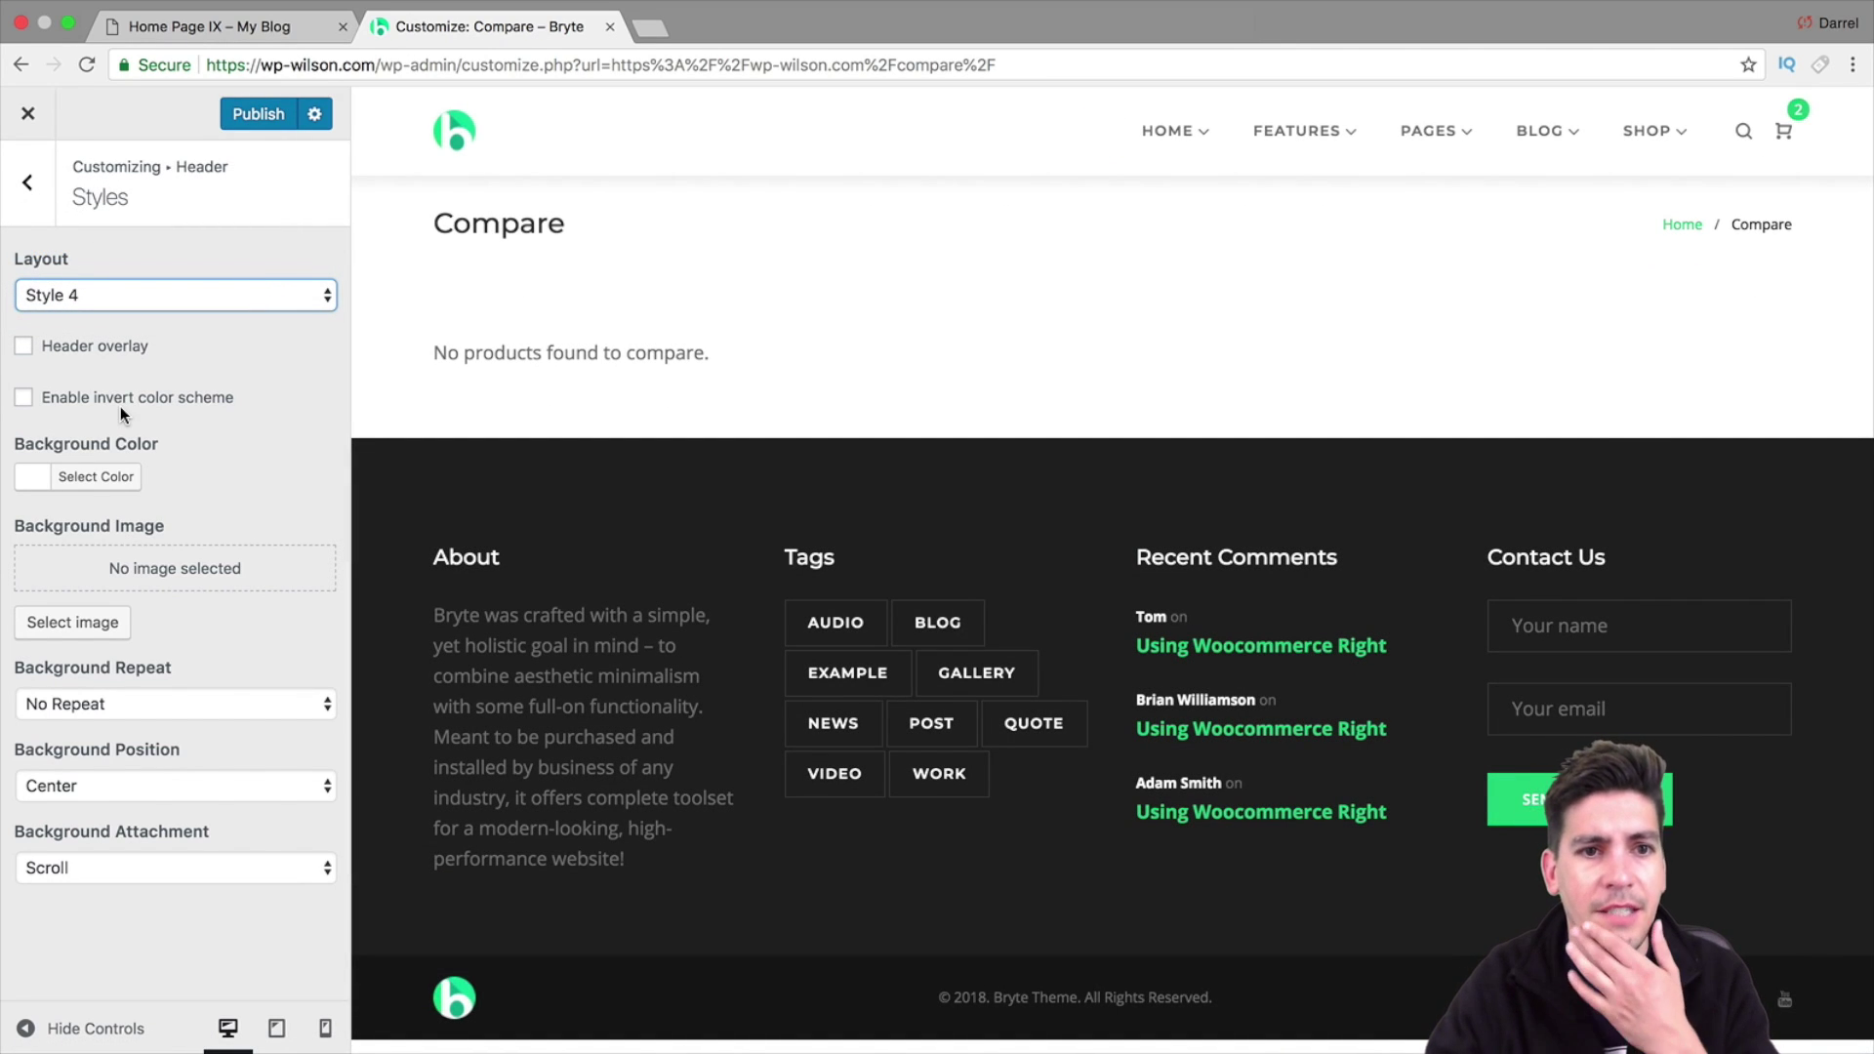
left_click(214, 290)
left_click(216, 269)
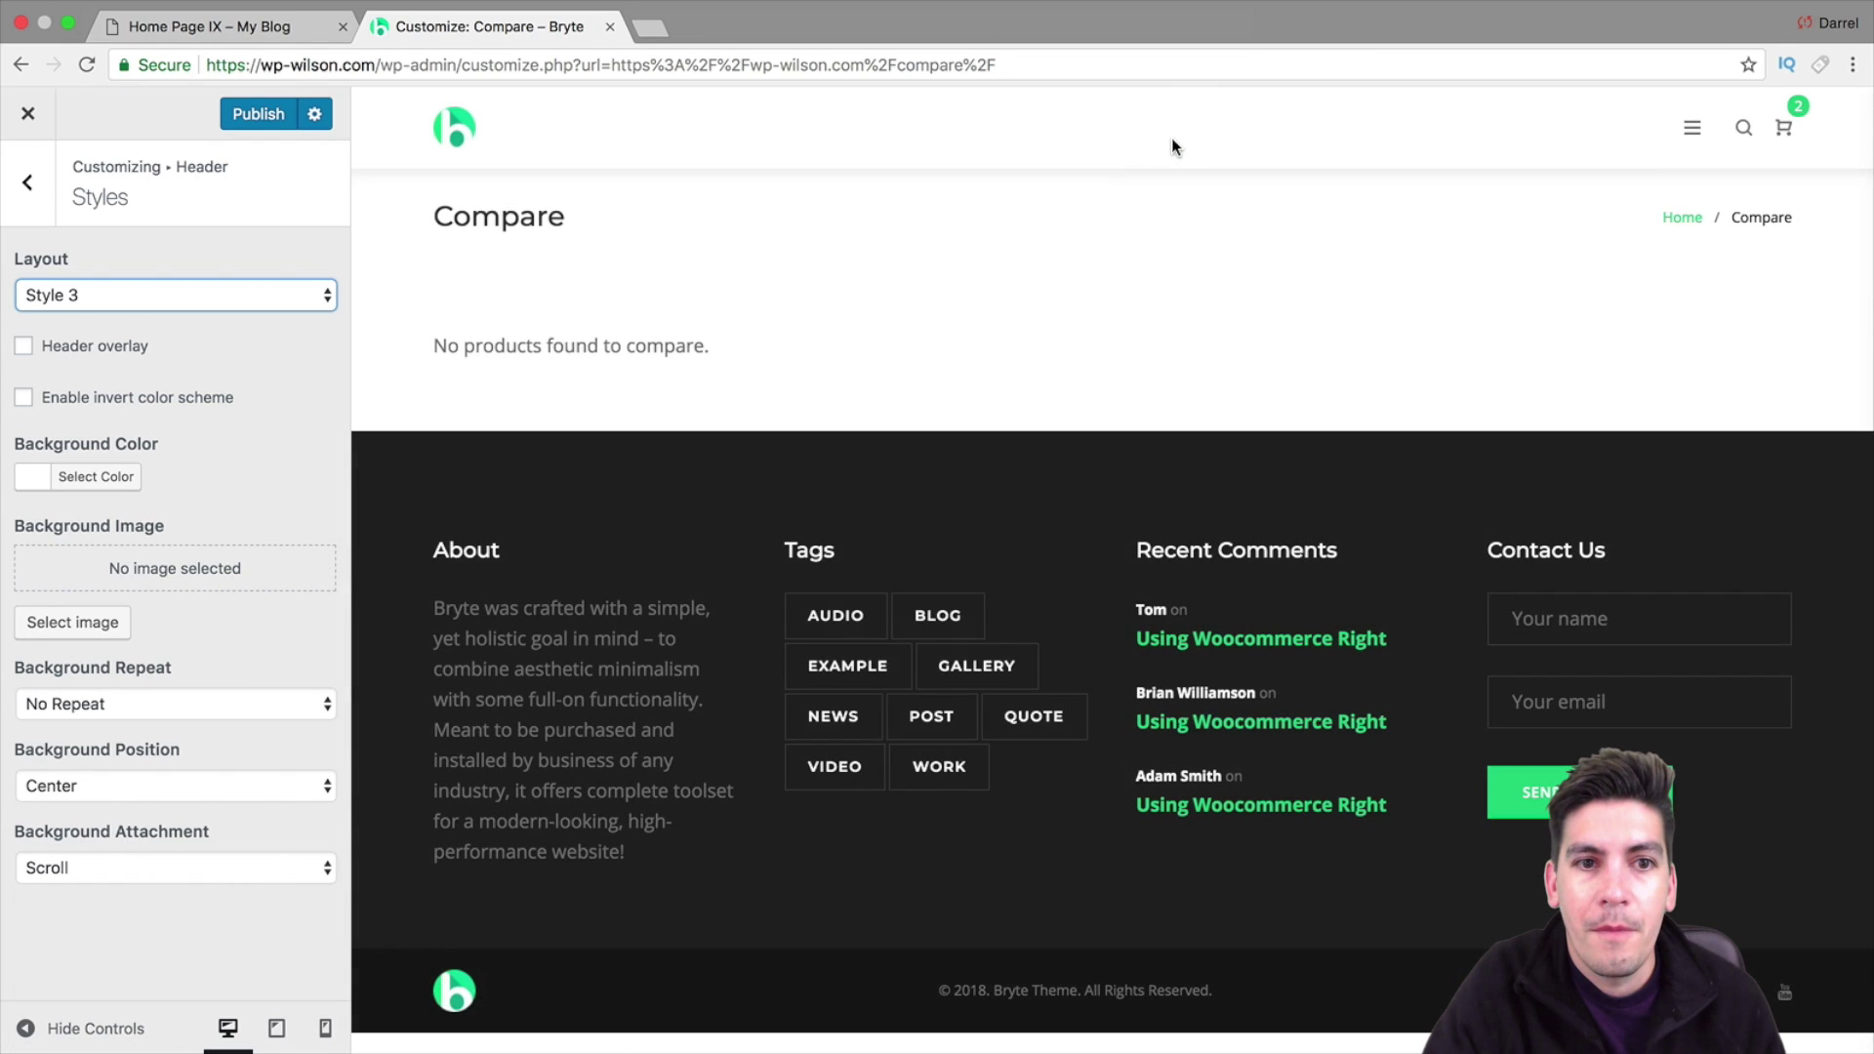
Examine the Style 3 slide-out menu and its Home submenu in the preview, and check it on the home page
left_click(1691, 128)
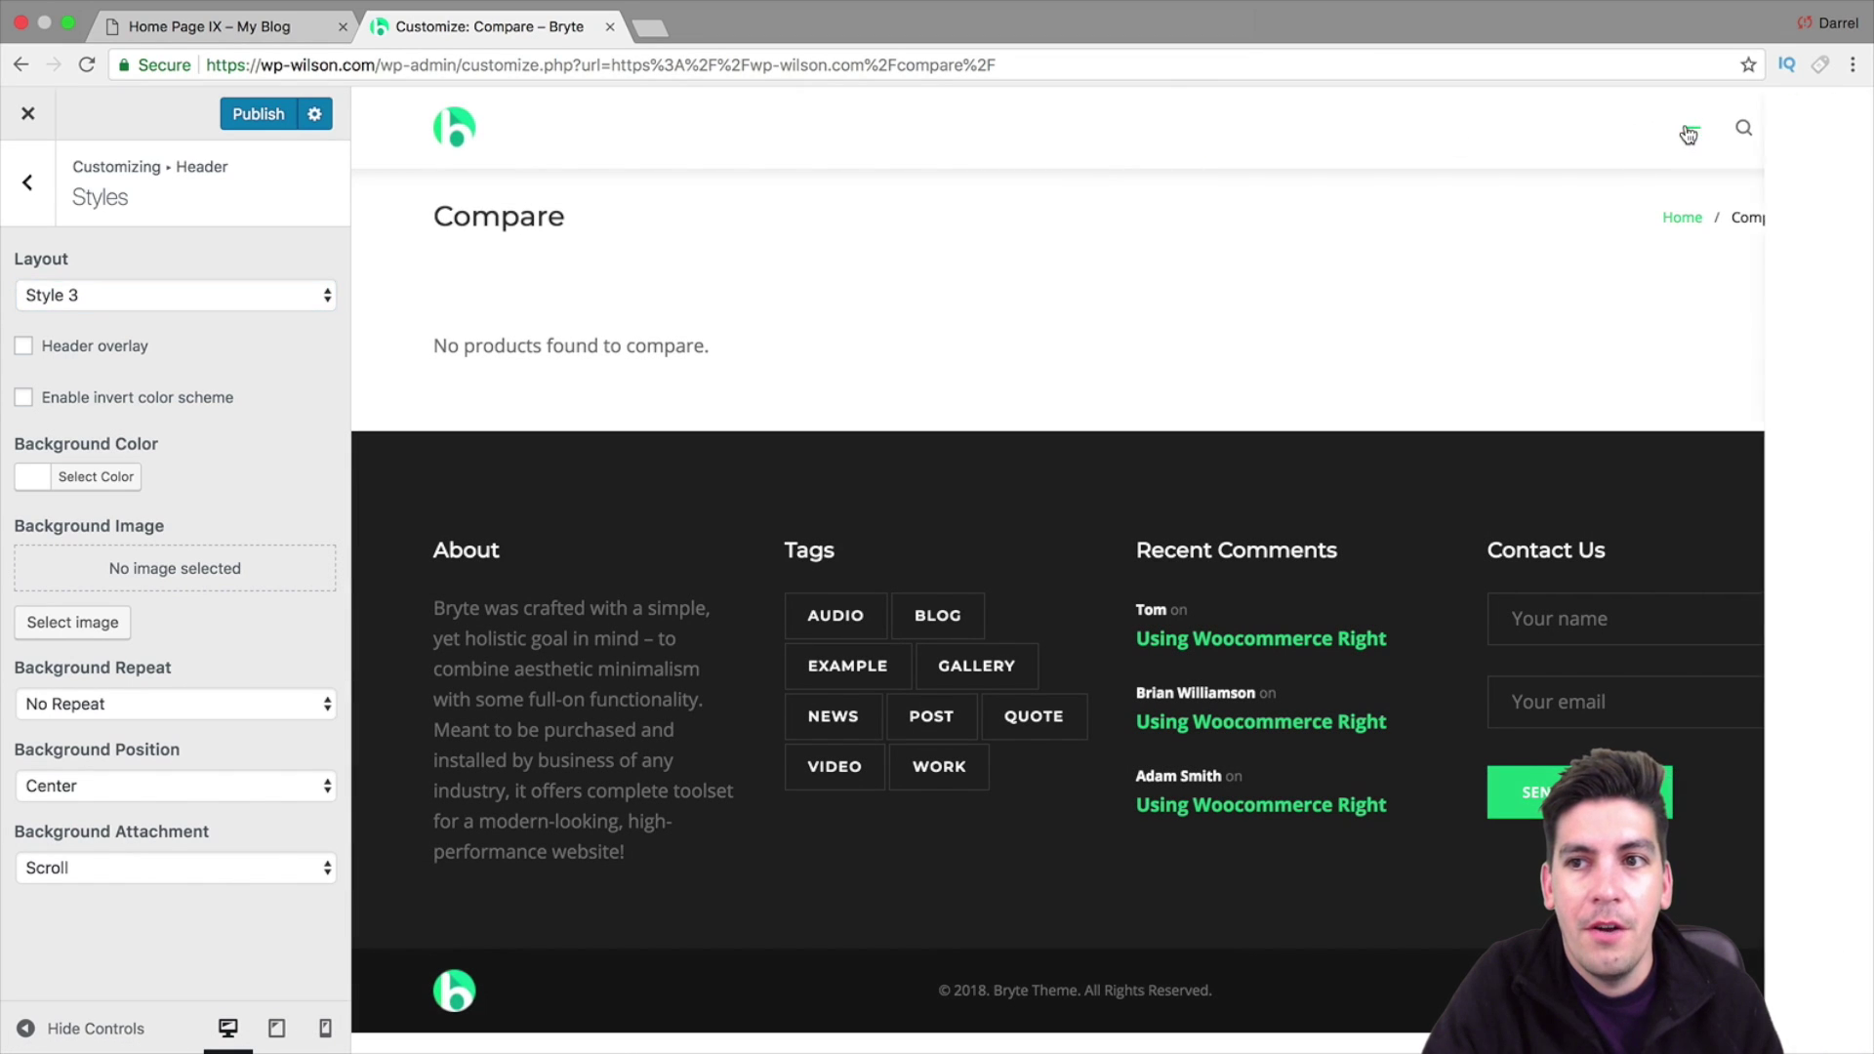
left_click(1696, 468)
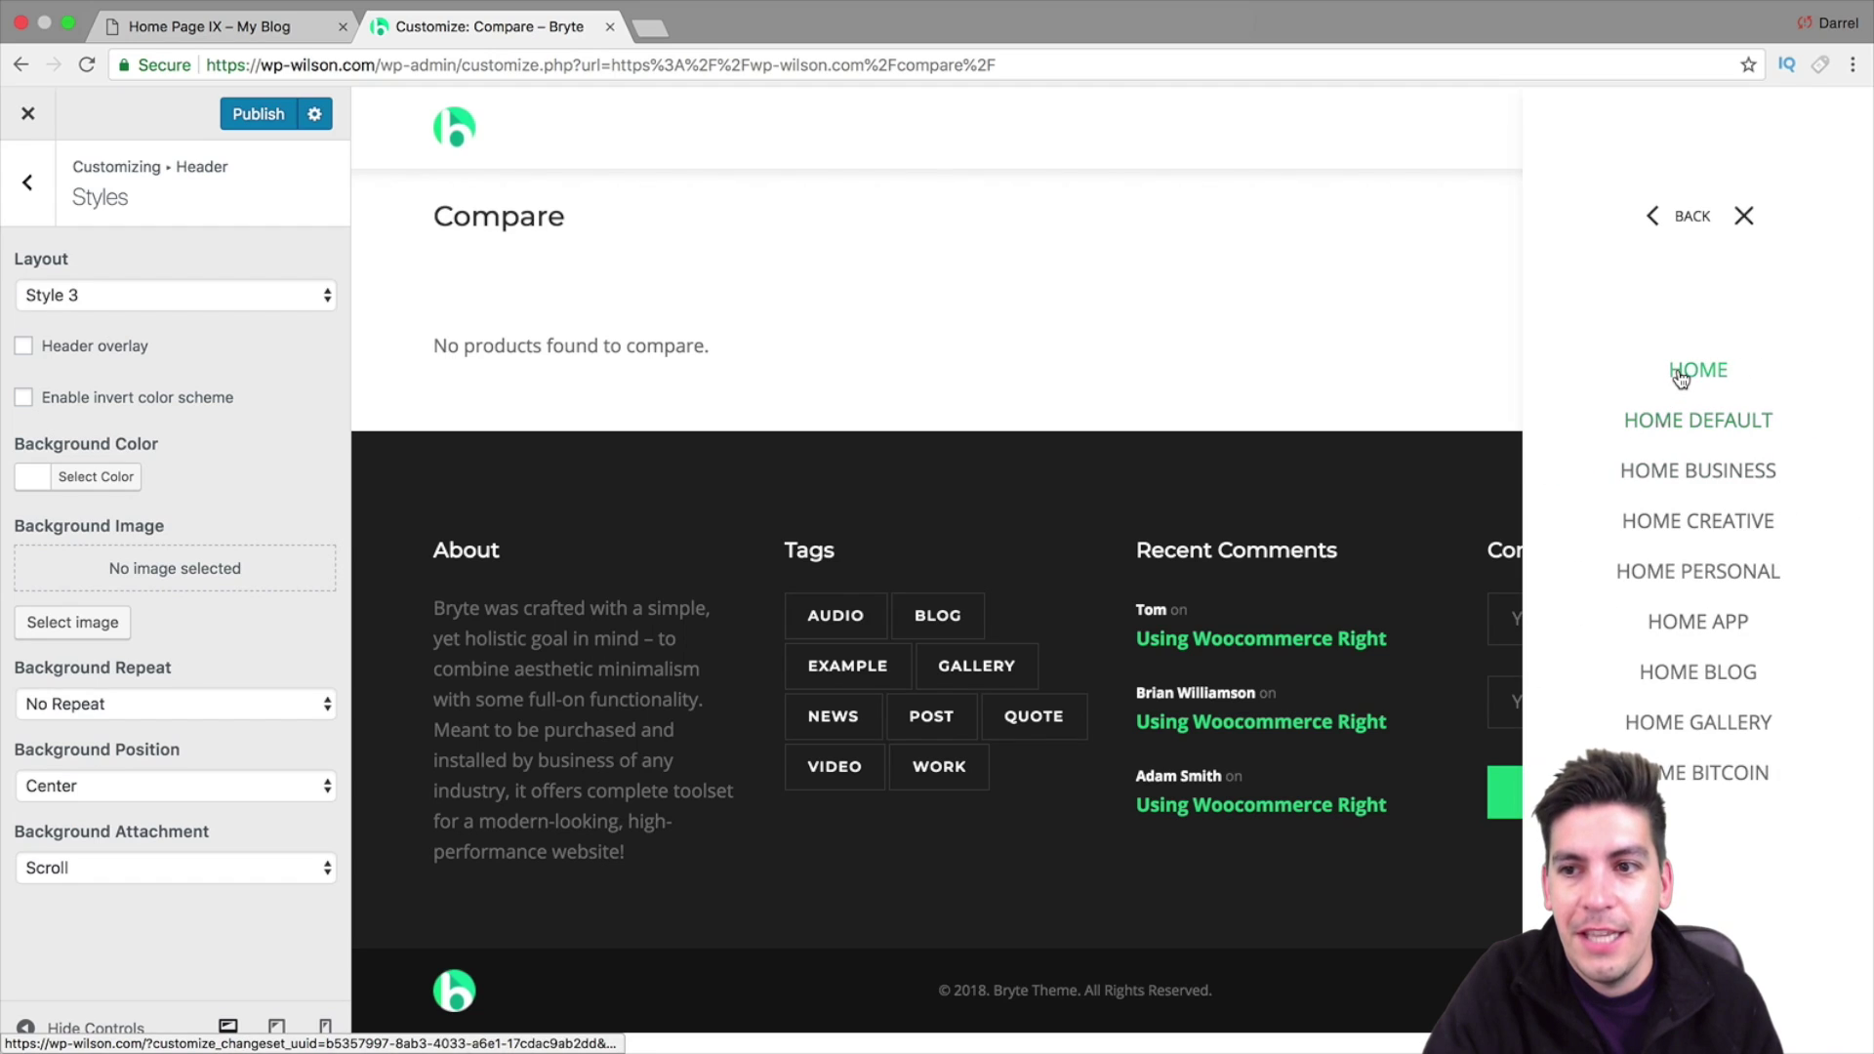
left_click(1679, 374)
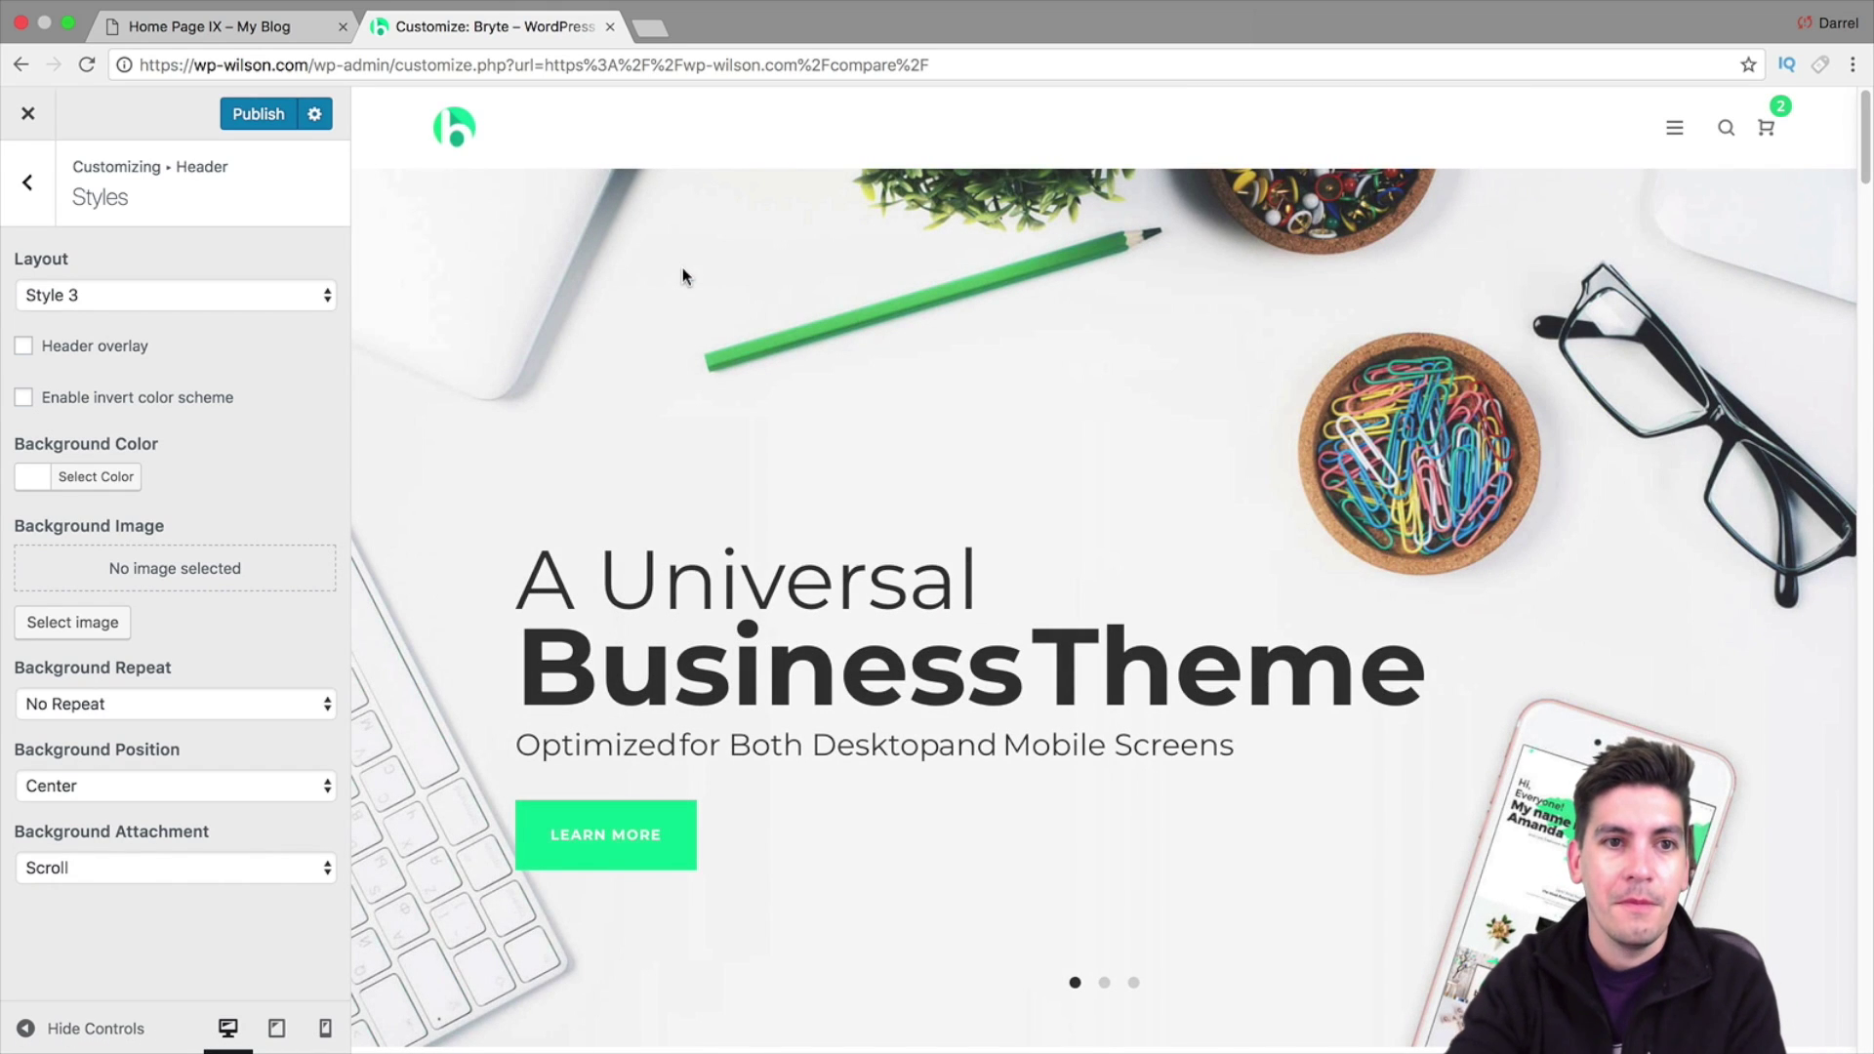
left_click(1675, 128)
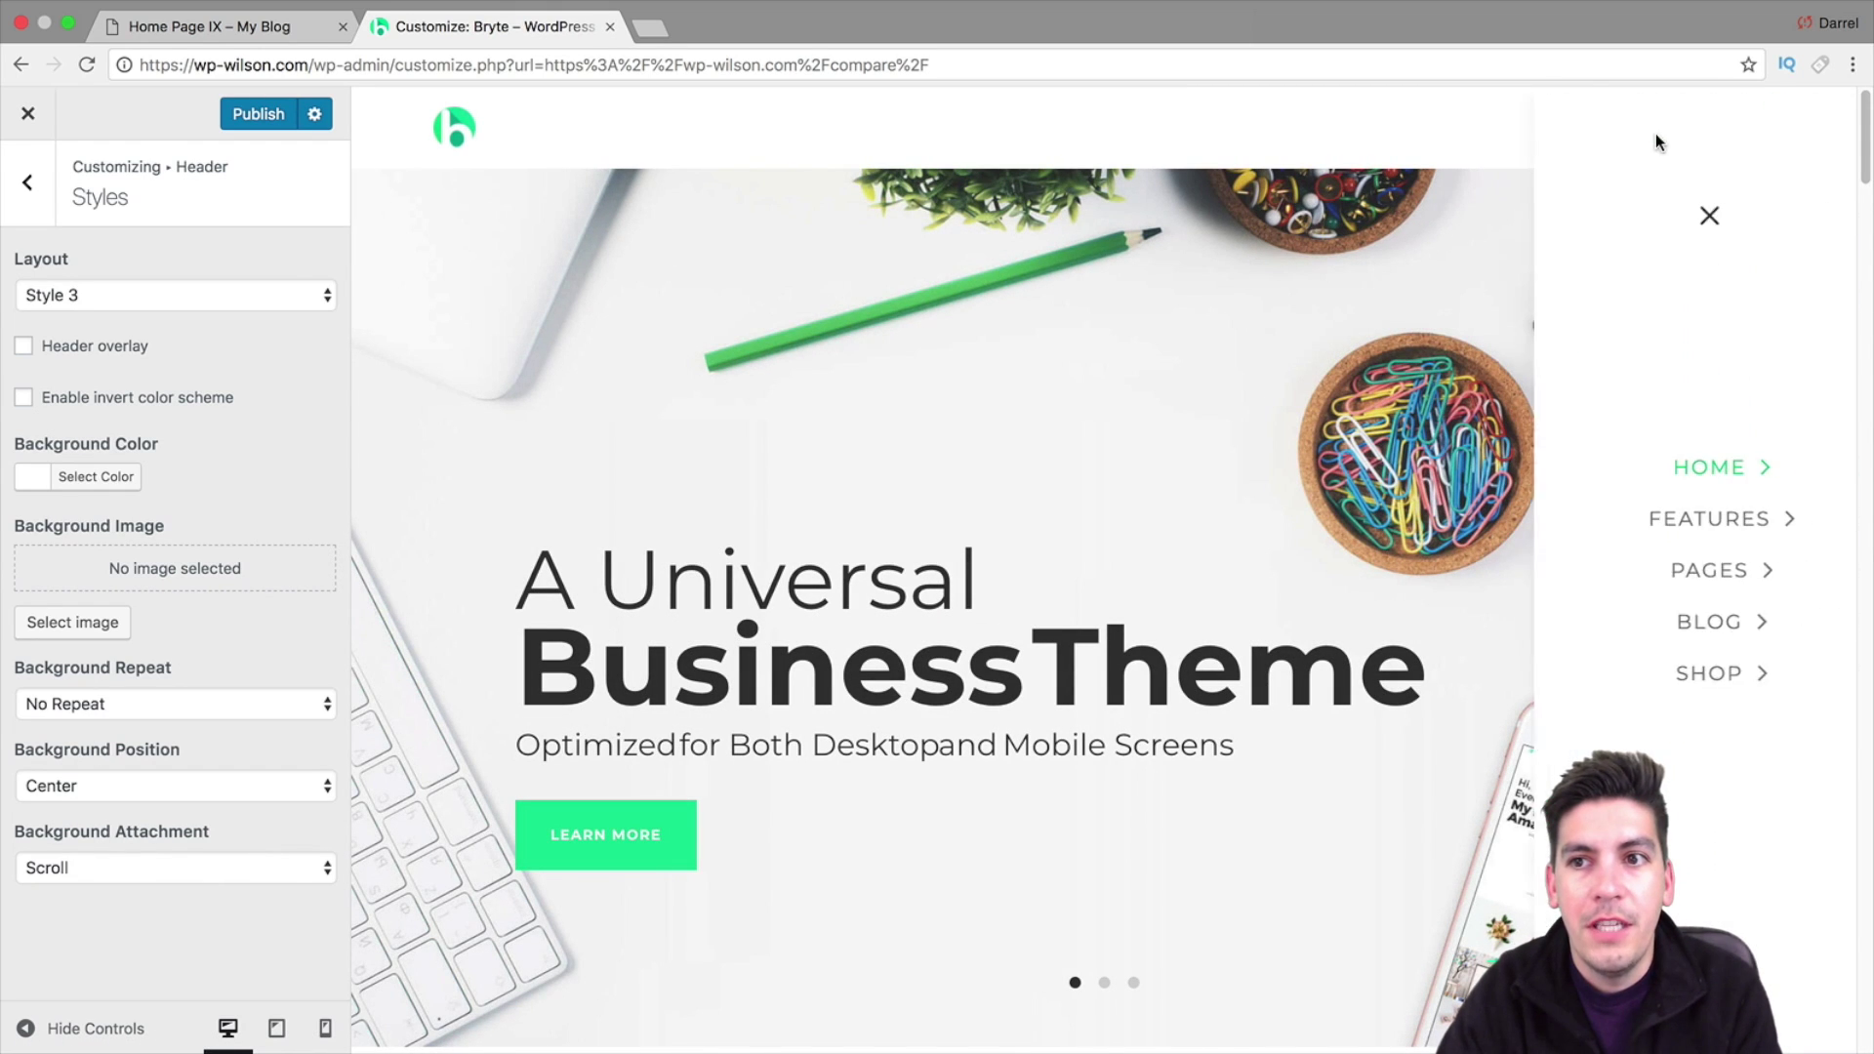
left_click(1679, 217)
Set the header layout back to Style 6 and return to the customizer's main section list
left_click(156, 293)
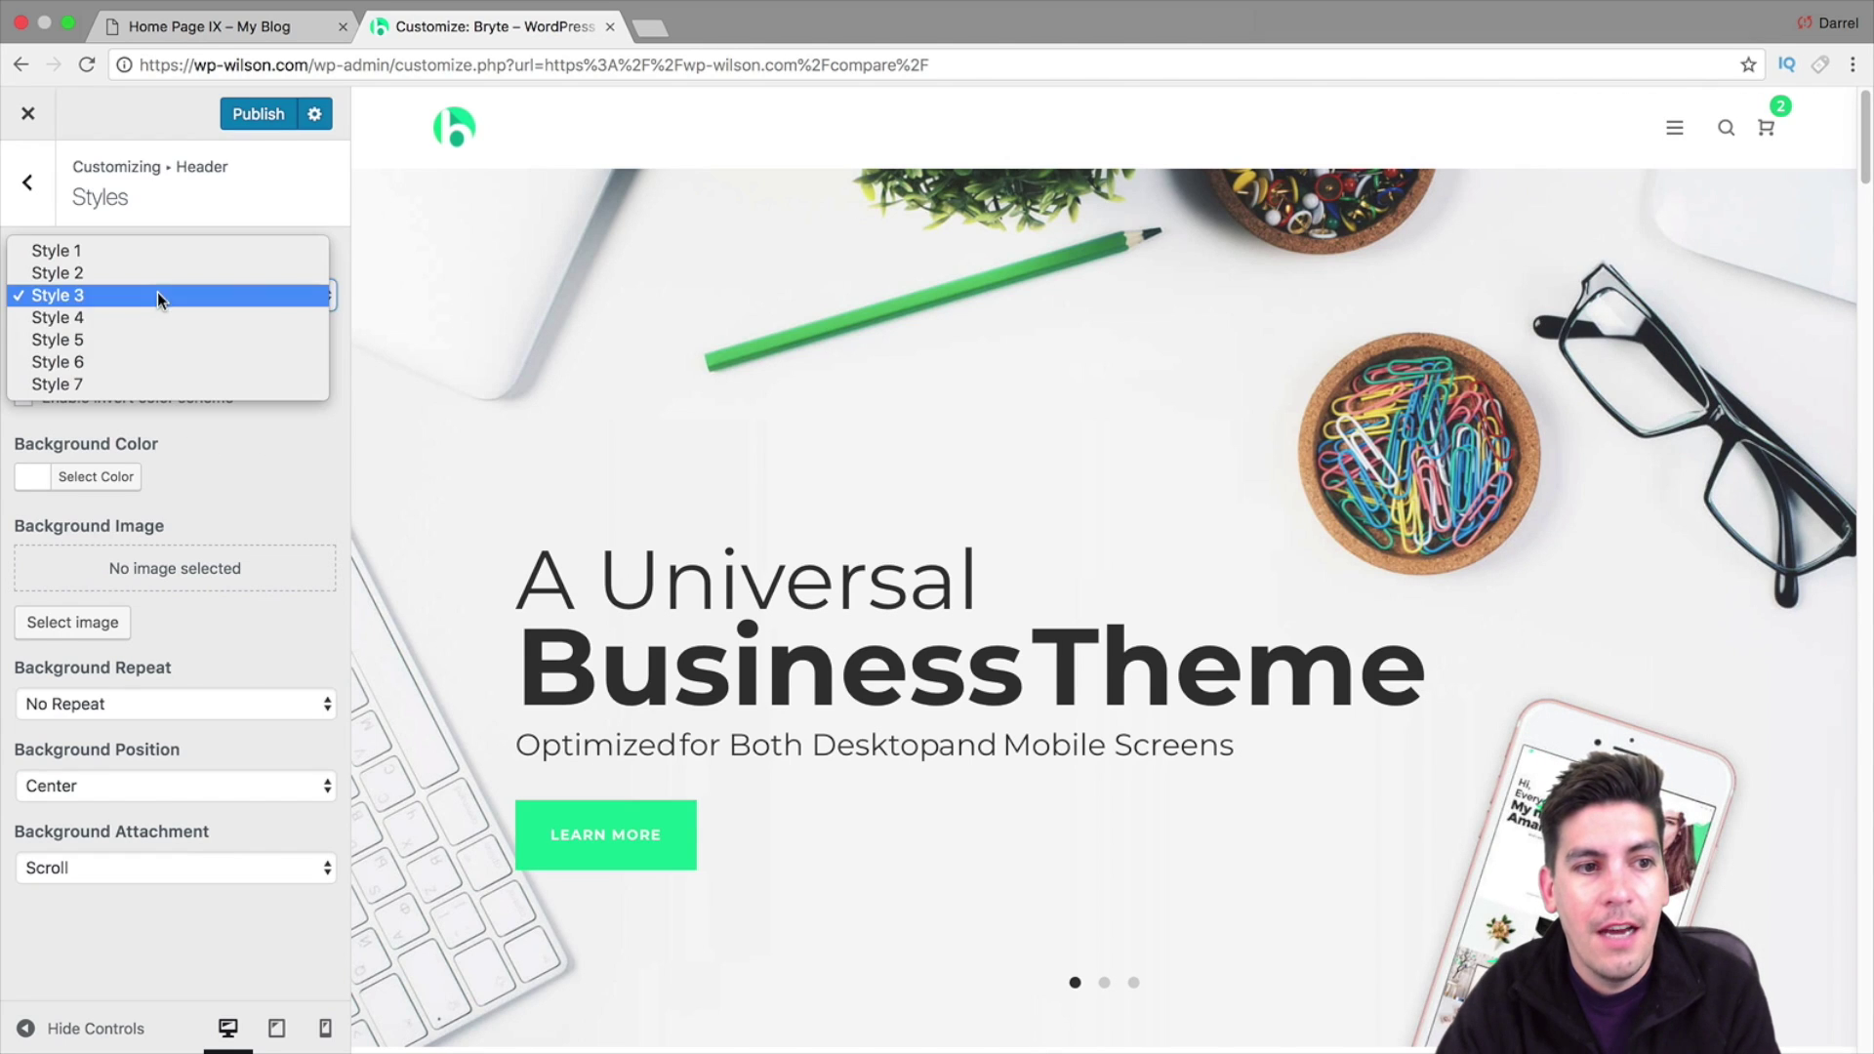
left_click(159, 361)
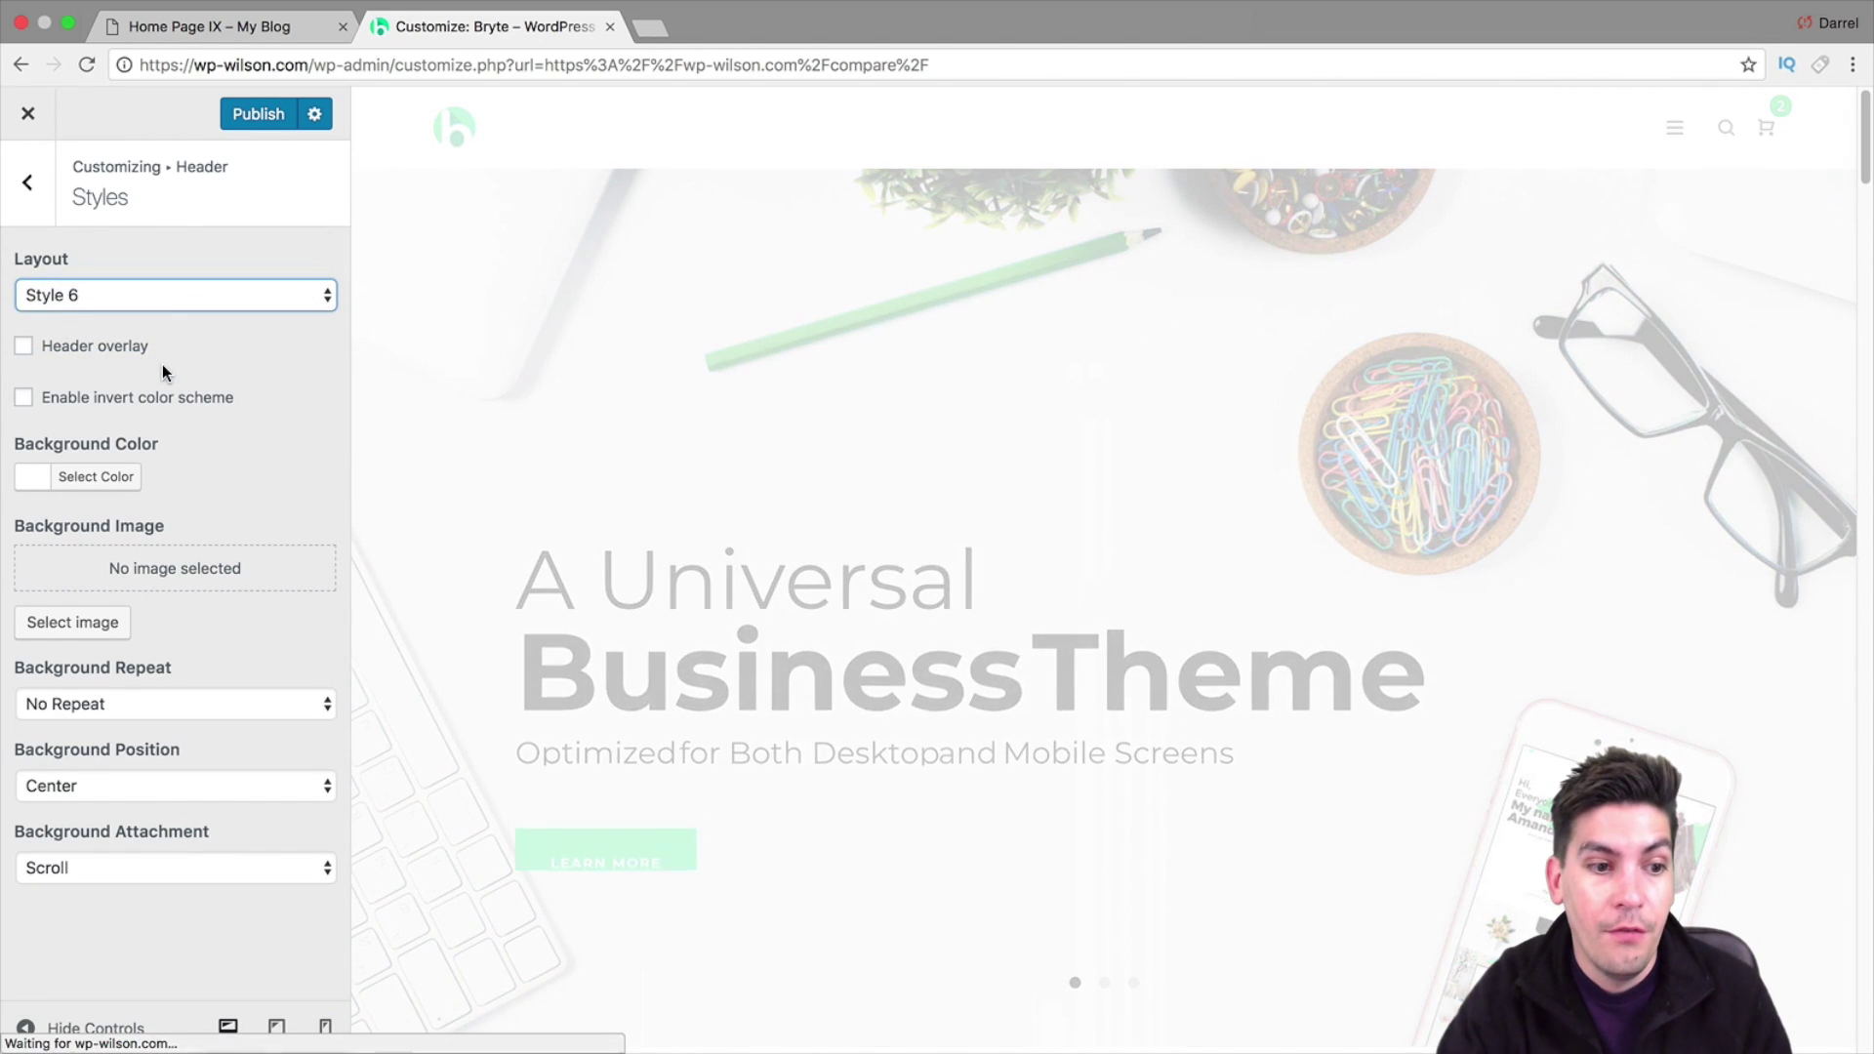
left_click(29, 182)
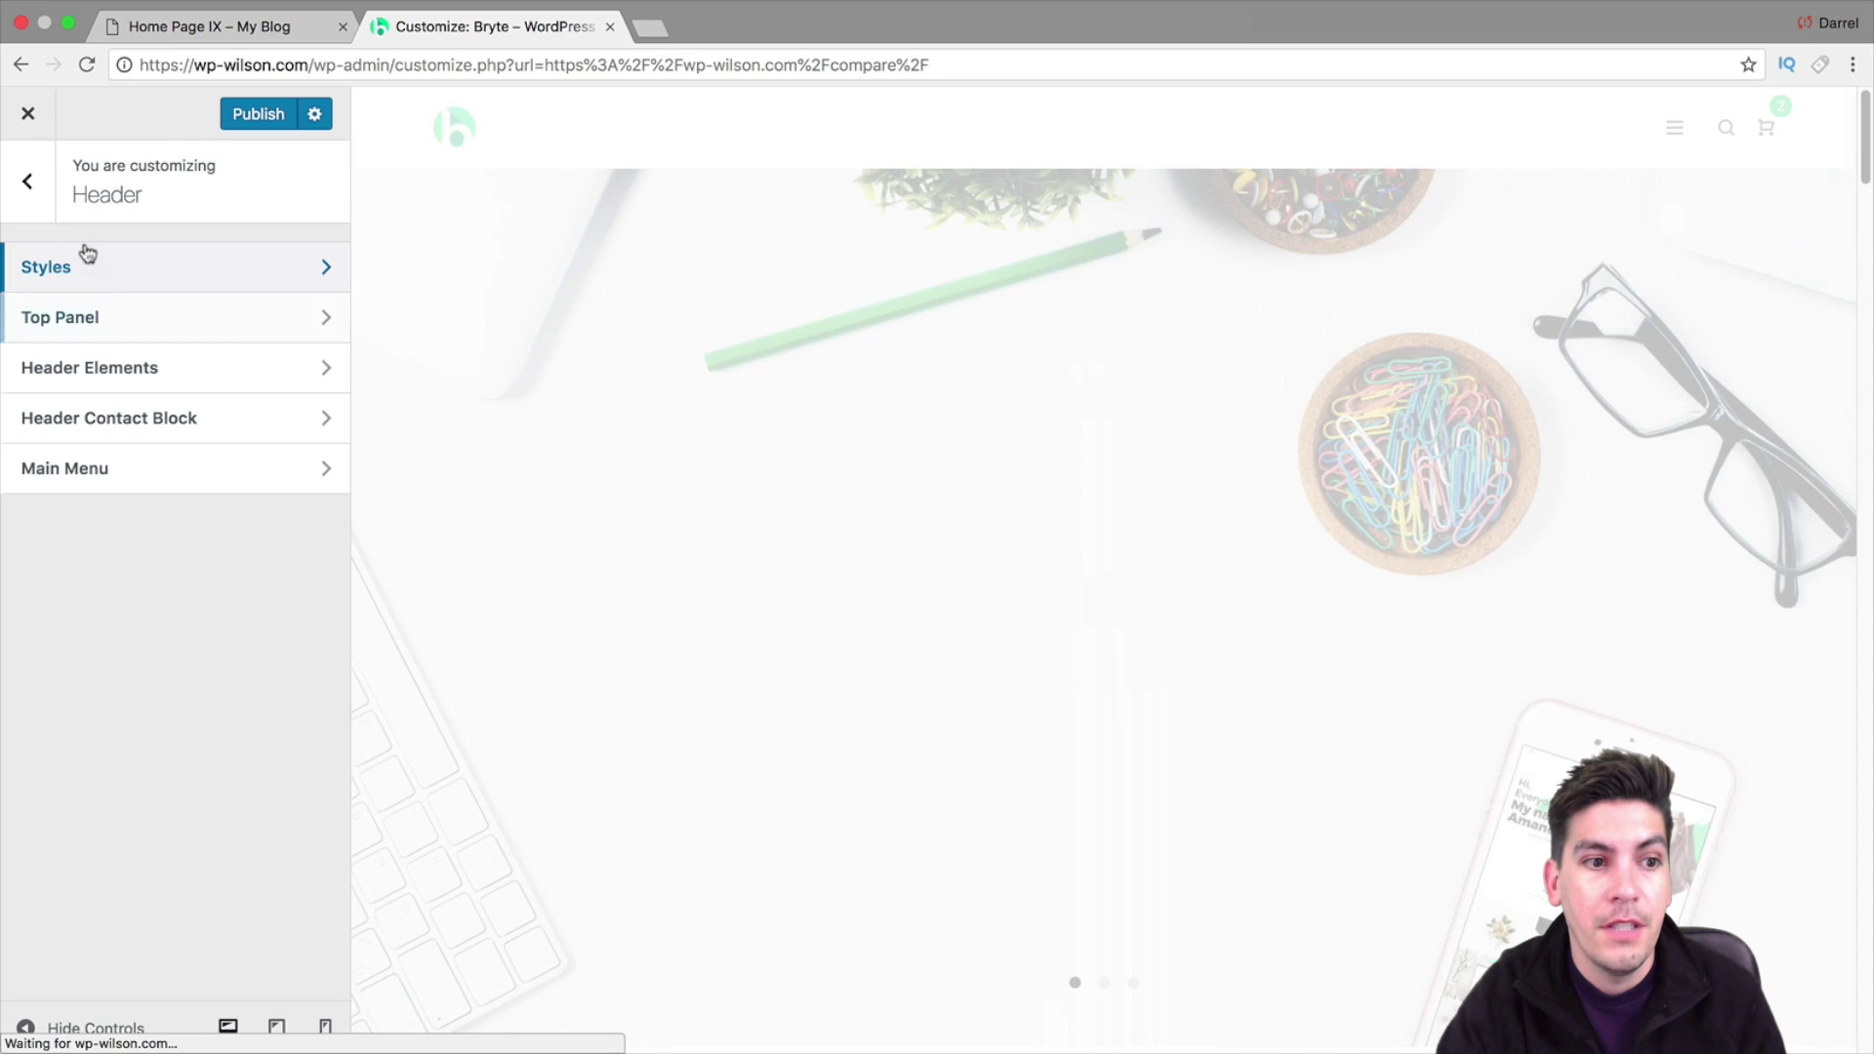
left_click(30, 179)
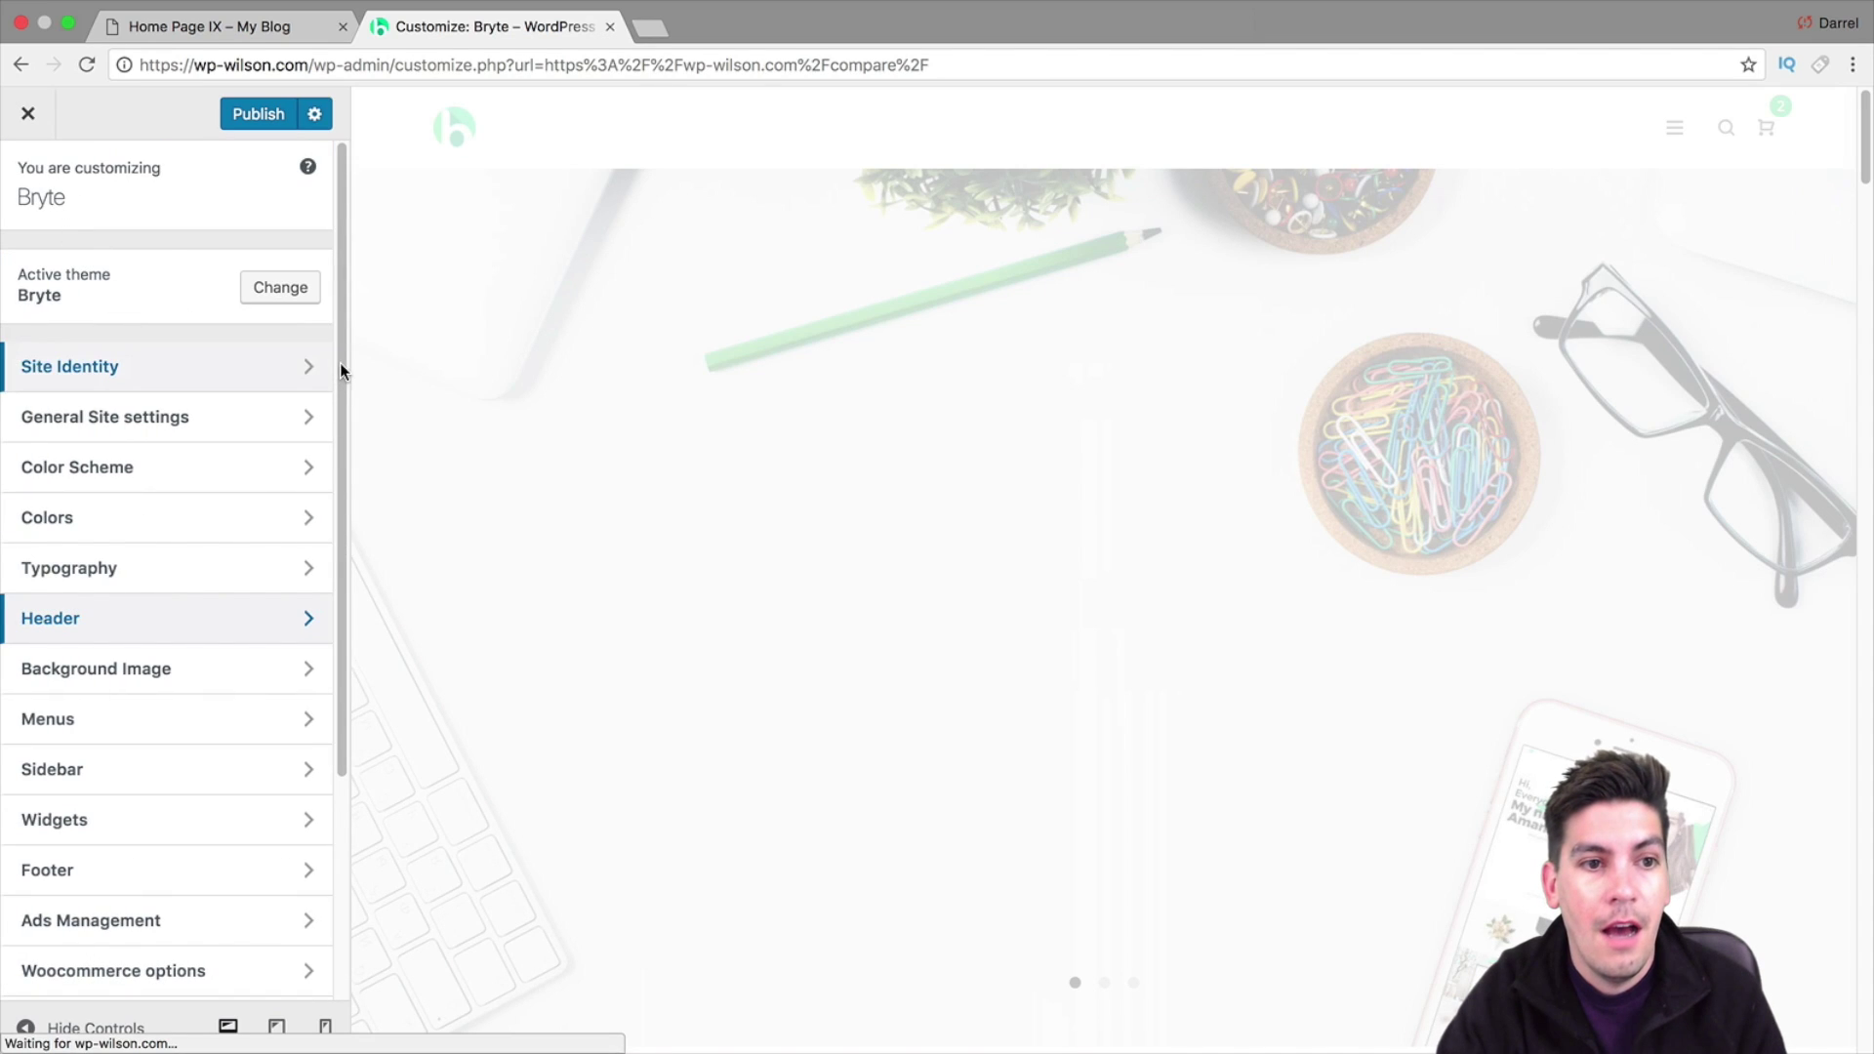
Look through the remaining Bryte customizer sections, publish the changes and close the customizer
scroll(339, 395, "down", 1)
left_click_drag(340, 396, 336, 695)
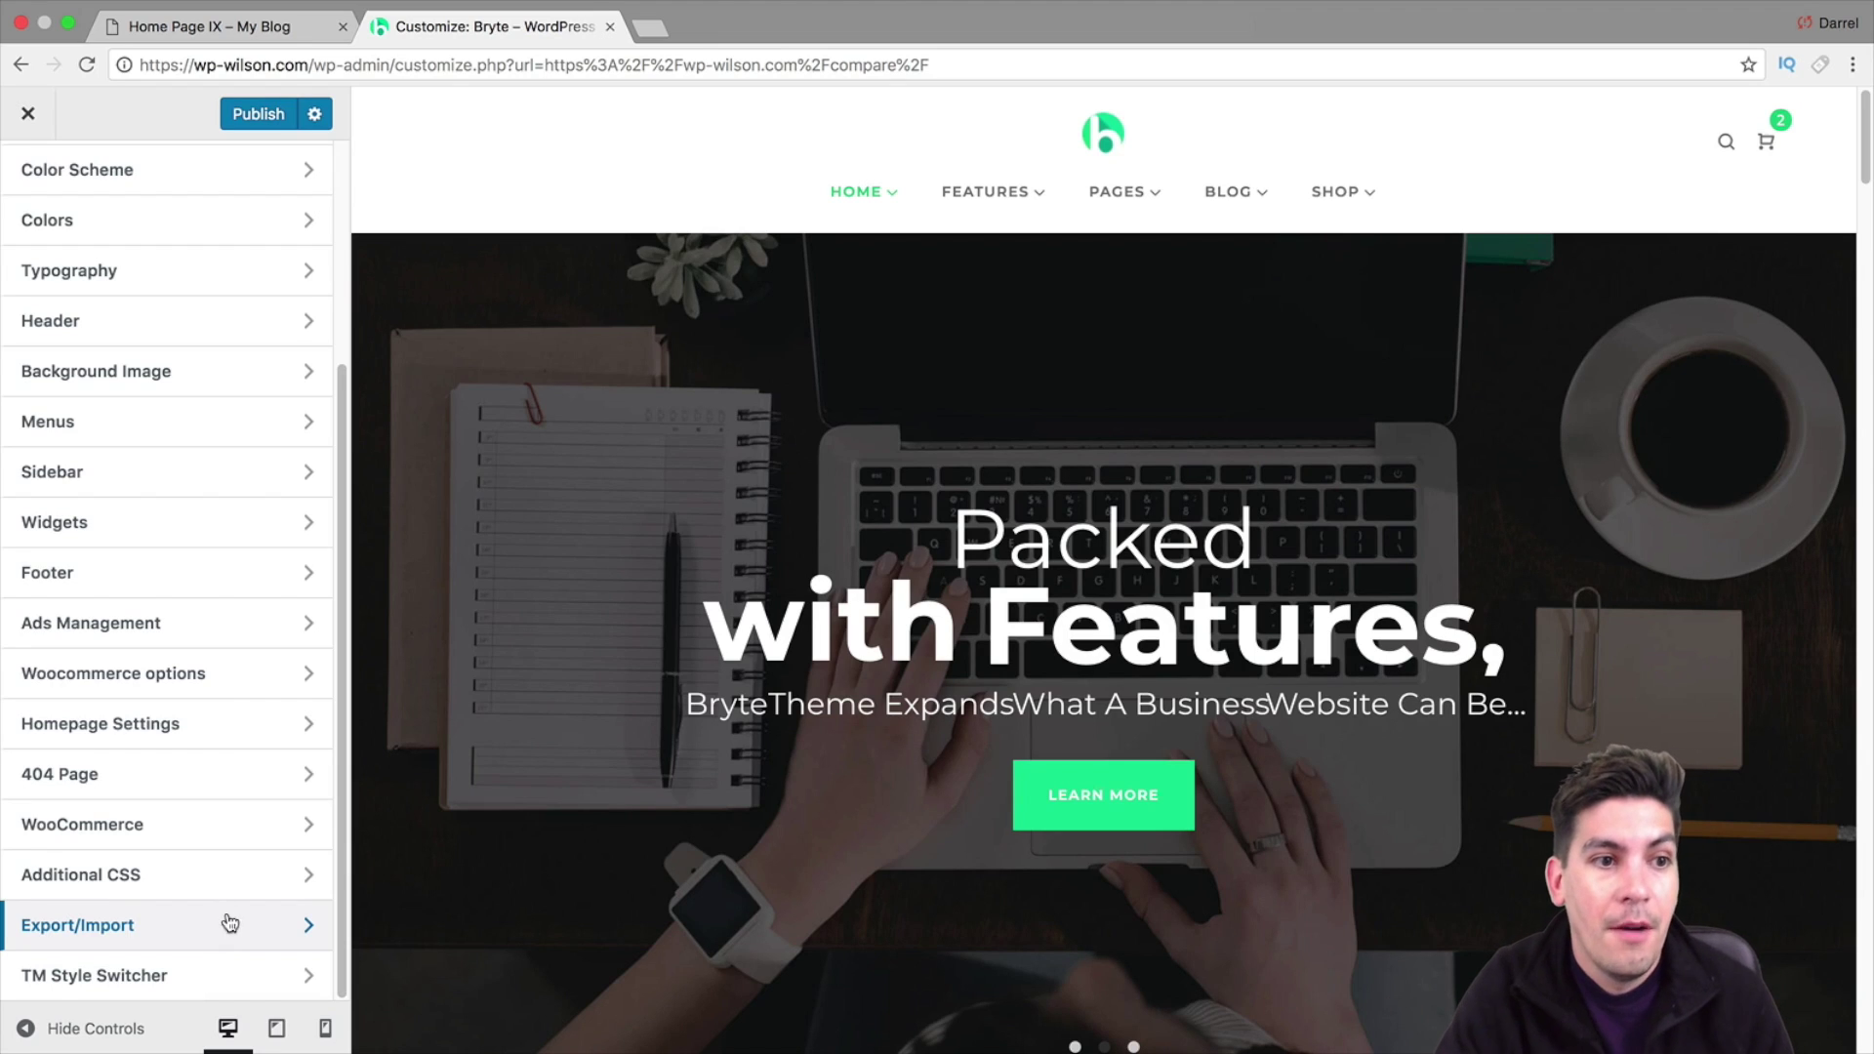
left_click_drag(338, 724, 340, 483)
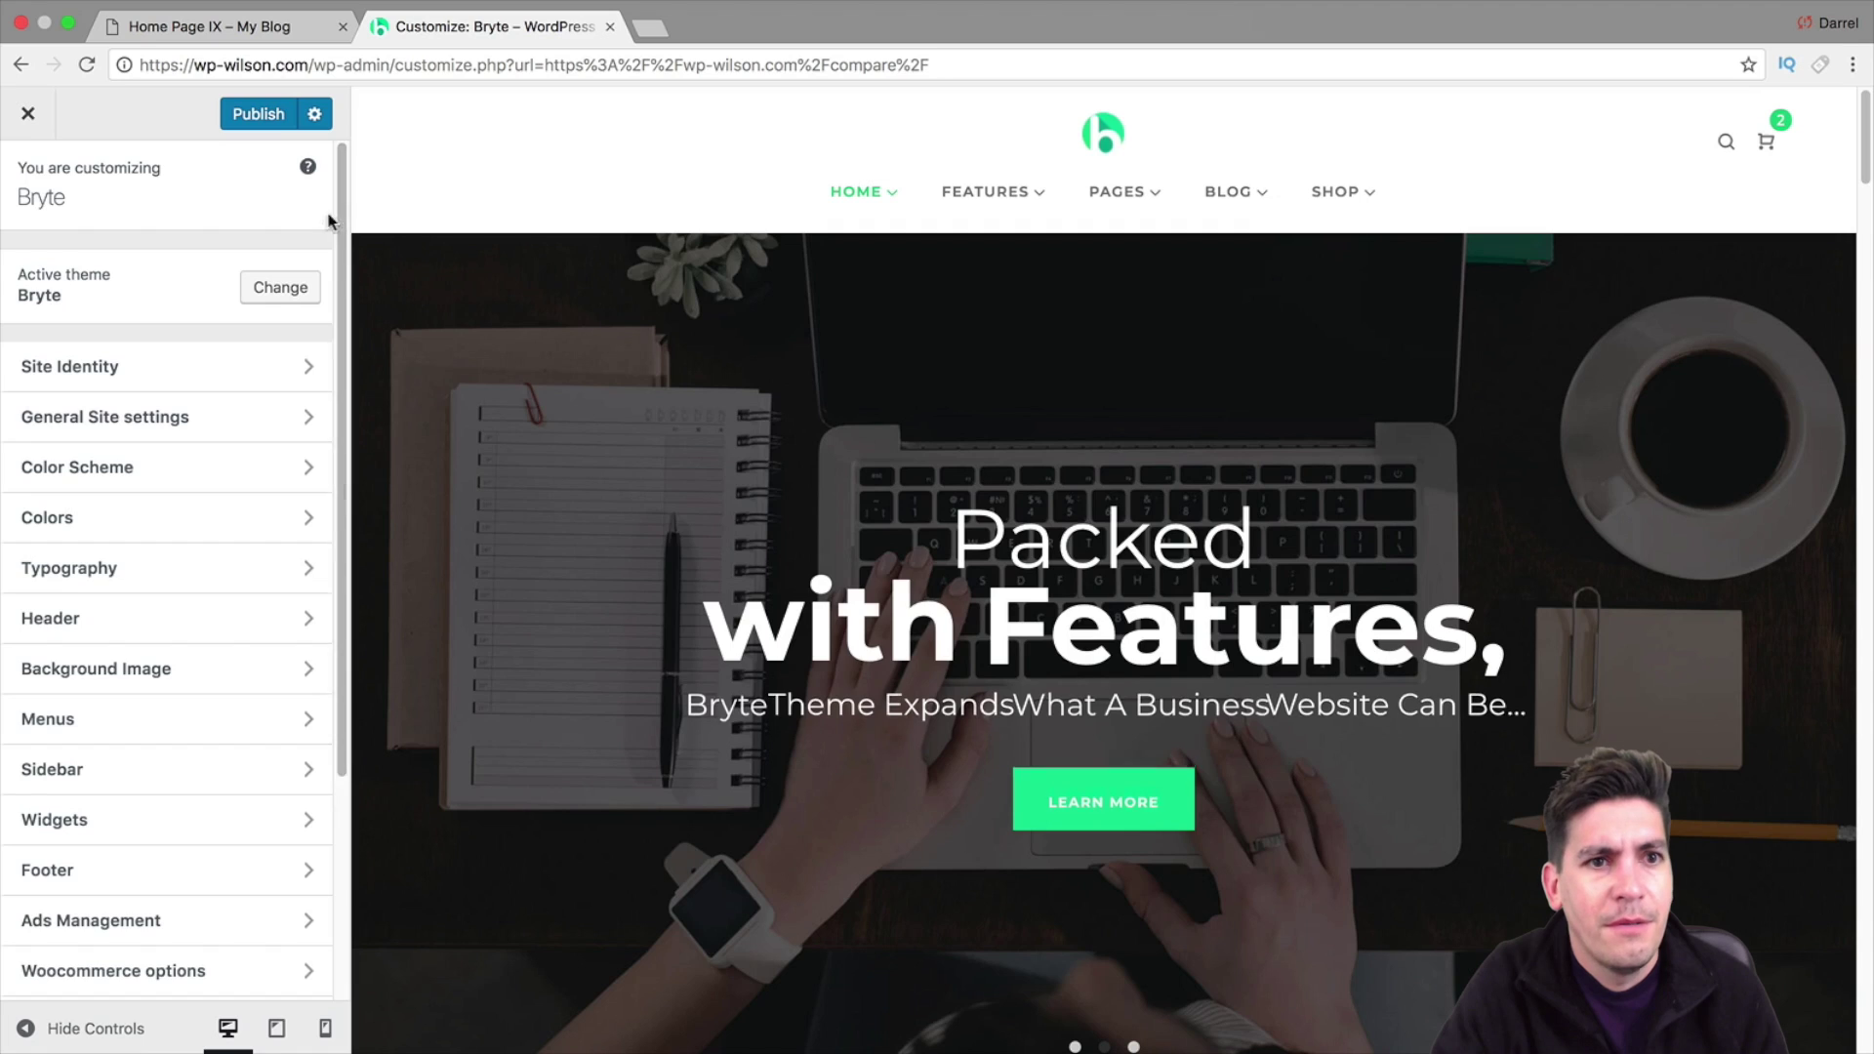
left_click(41, 109)
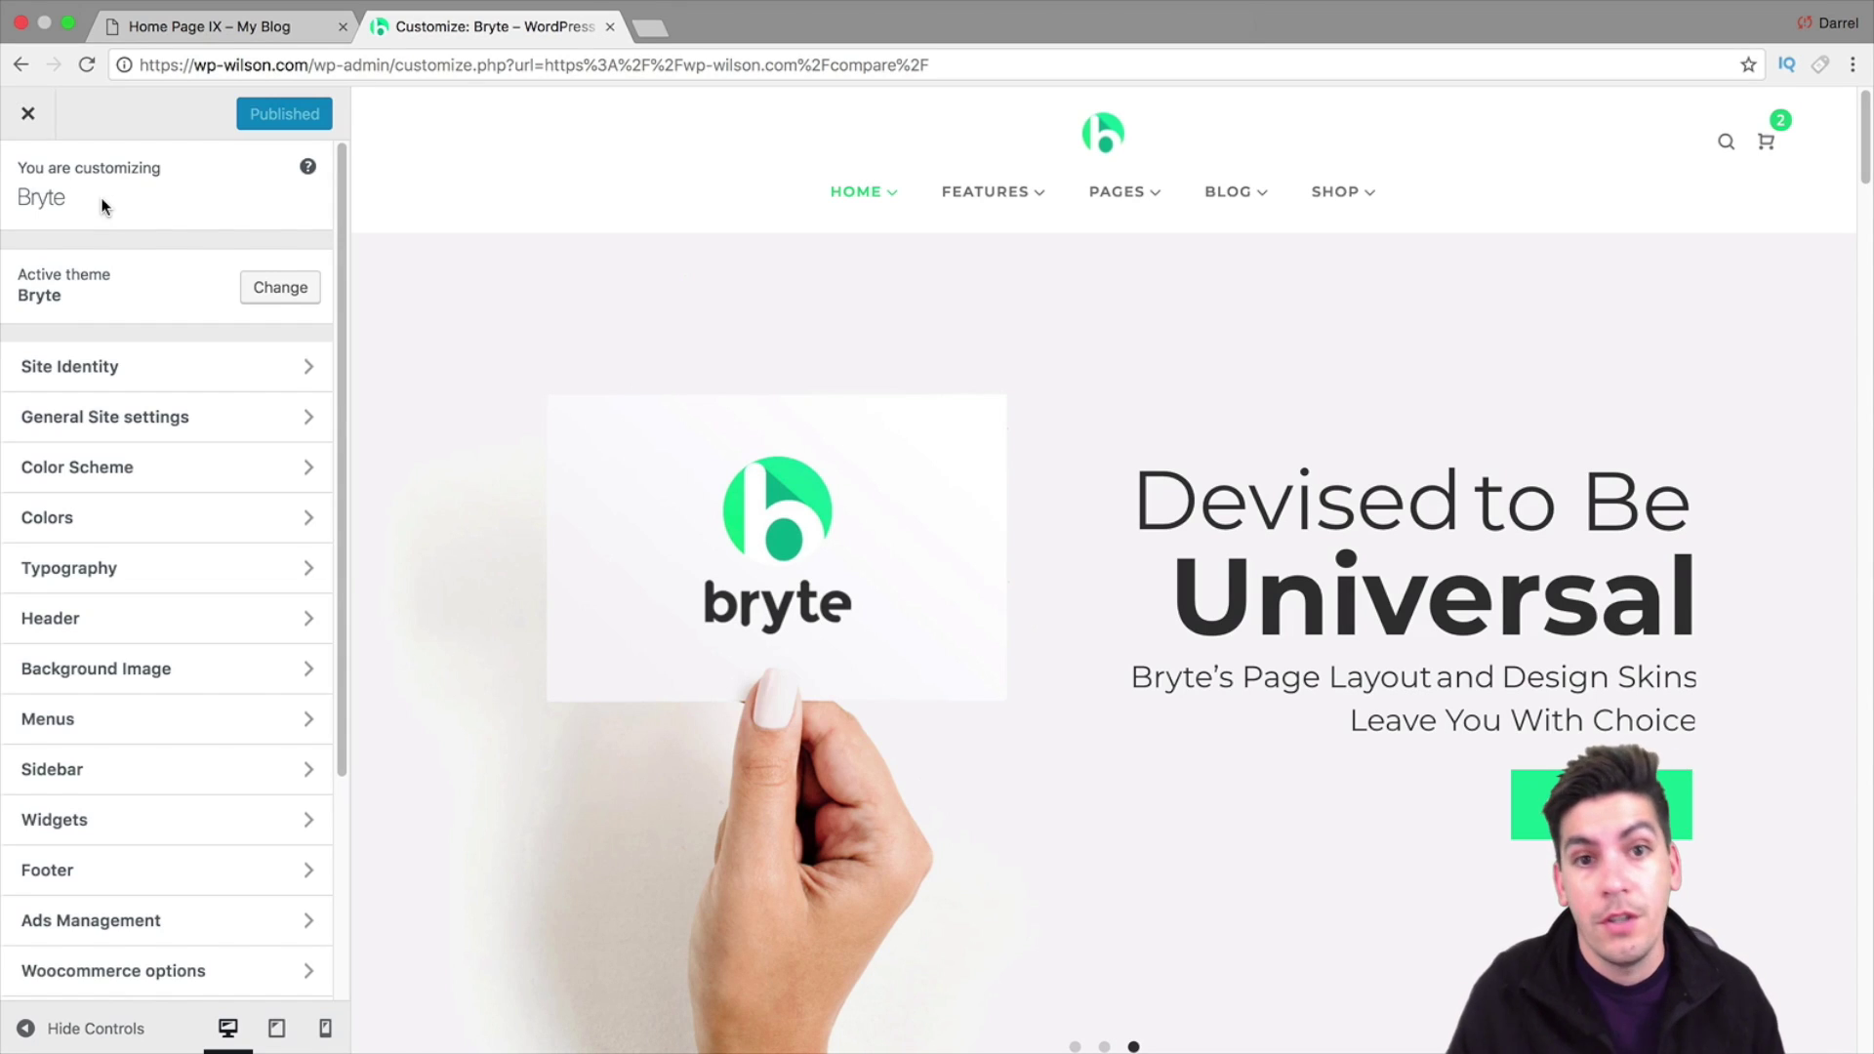
left_click(27, 113)
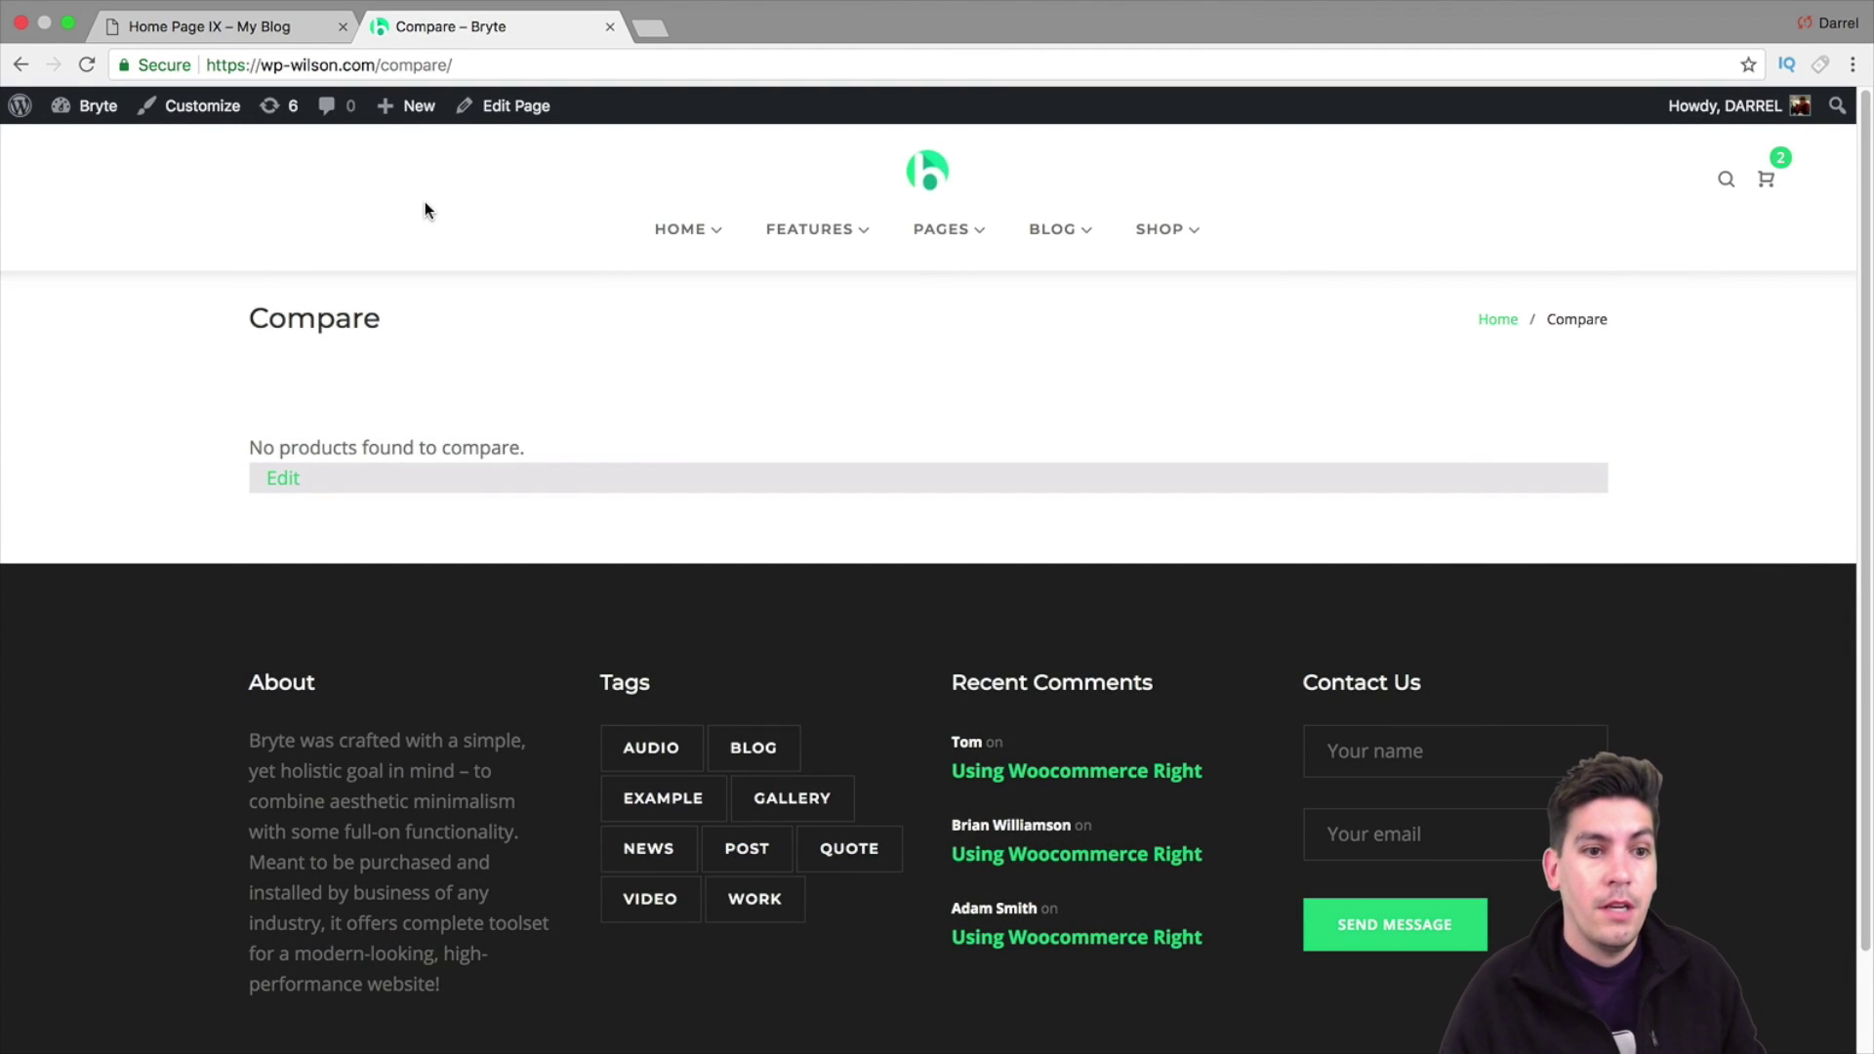
Open the Home Default demo page and examine the theme features it presents
mouse_move(699, 236)
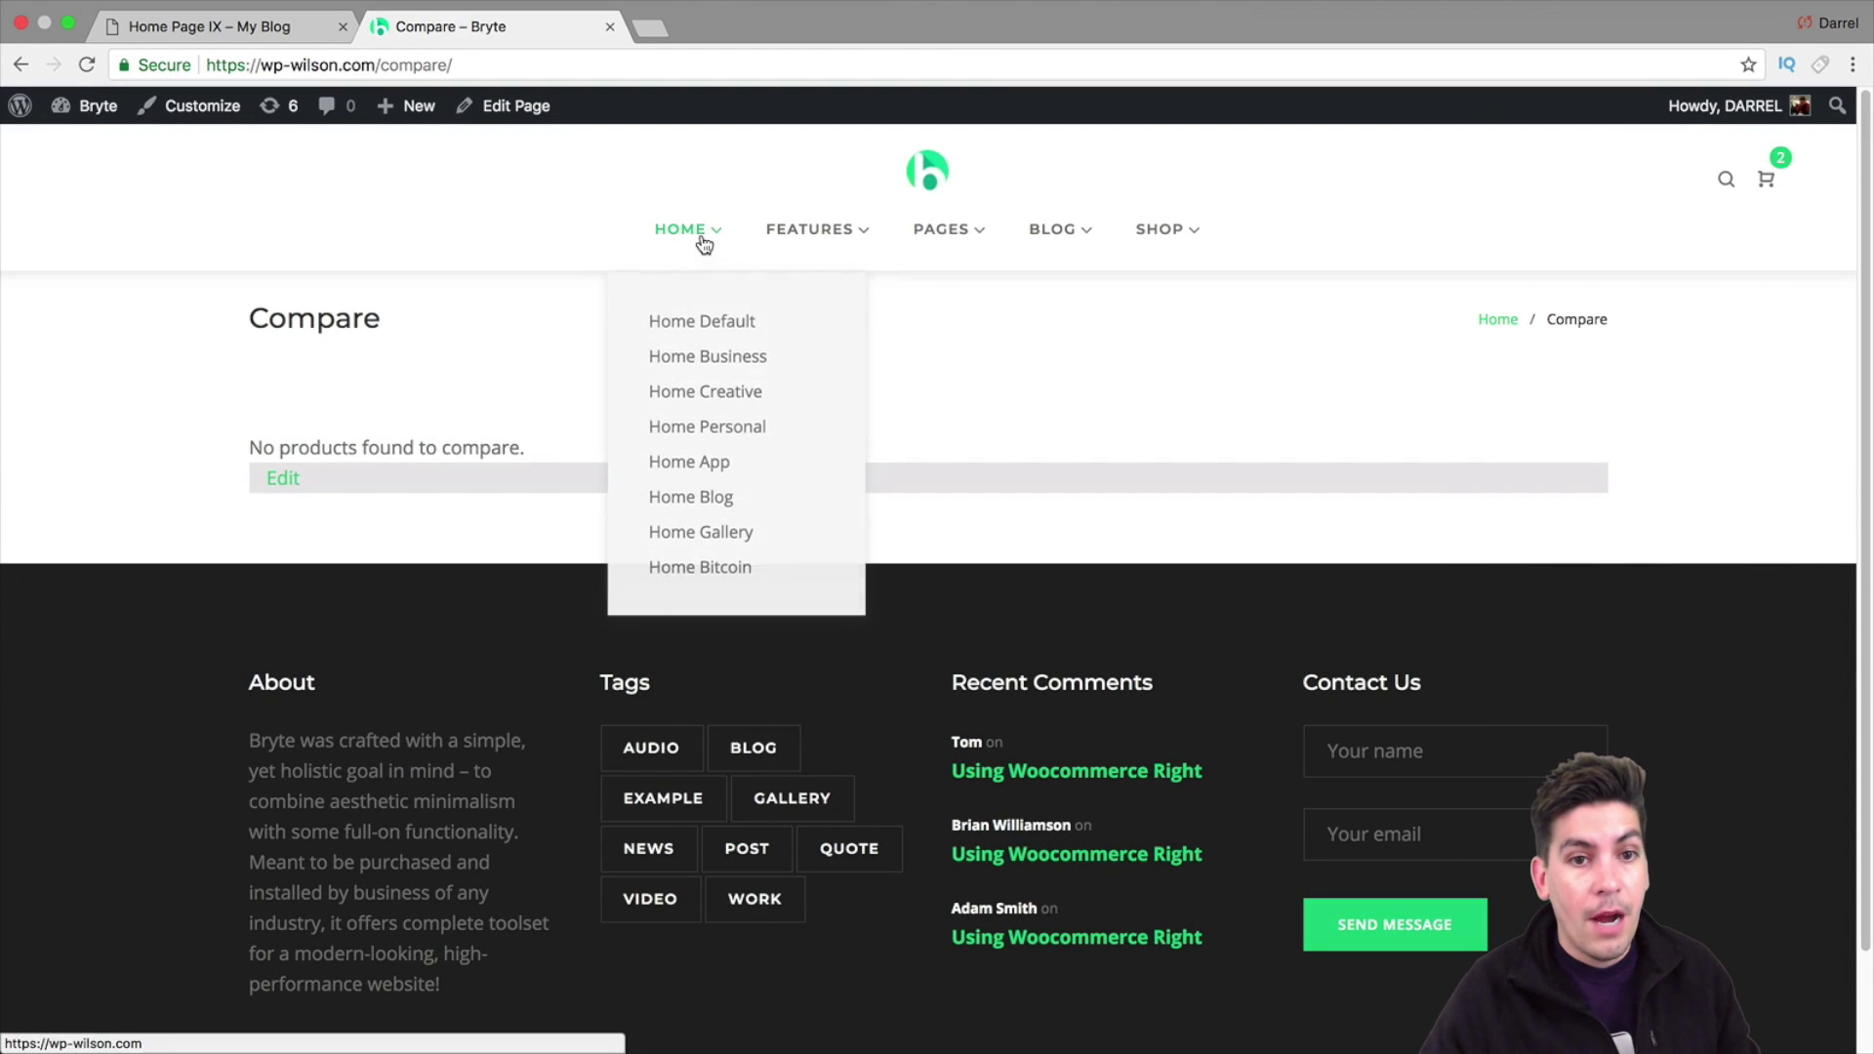
left_click(705, 324)
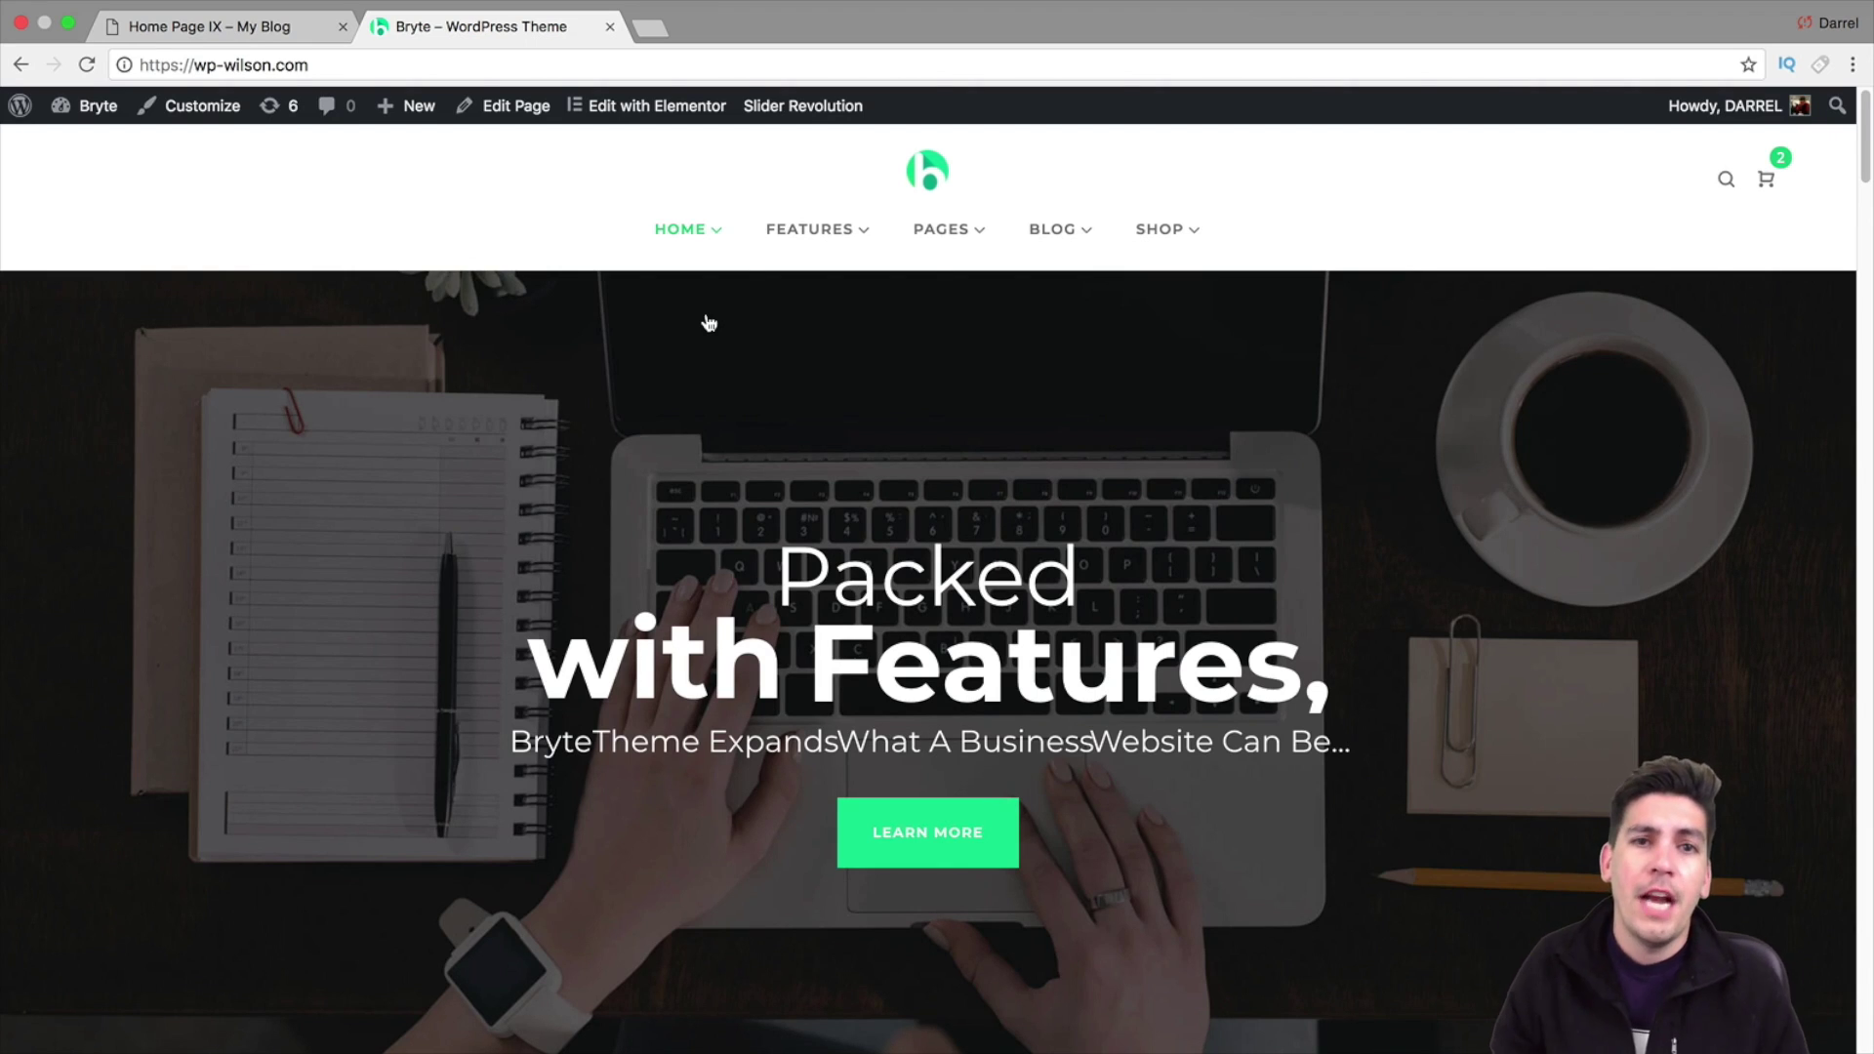
scroll(652, 311, "down", 10)
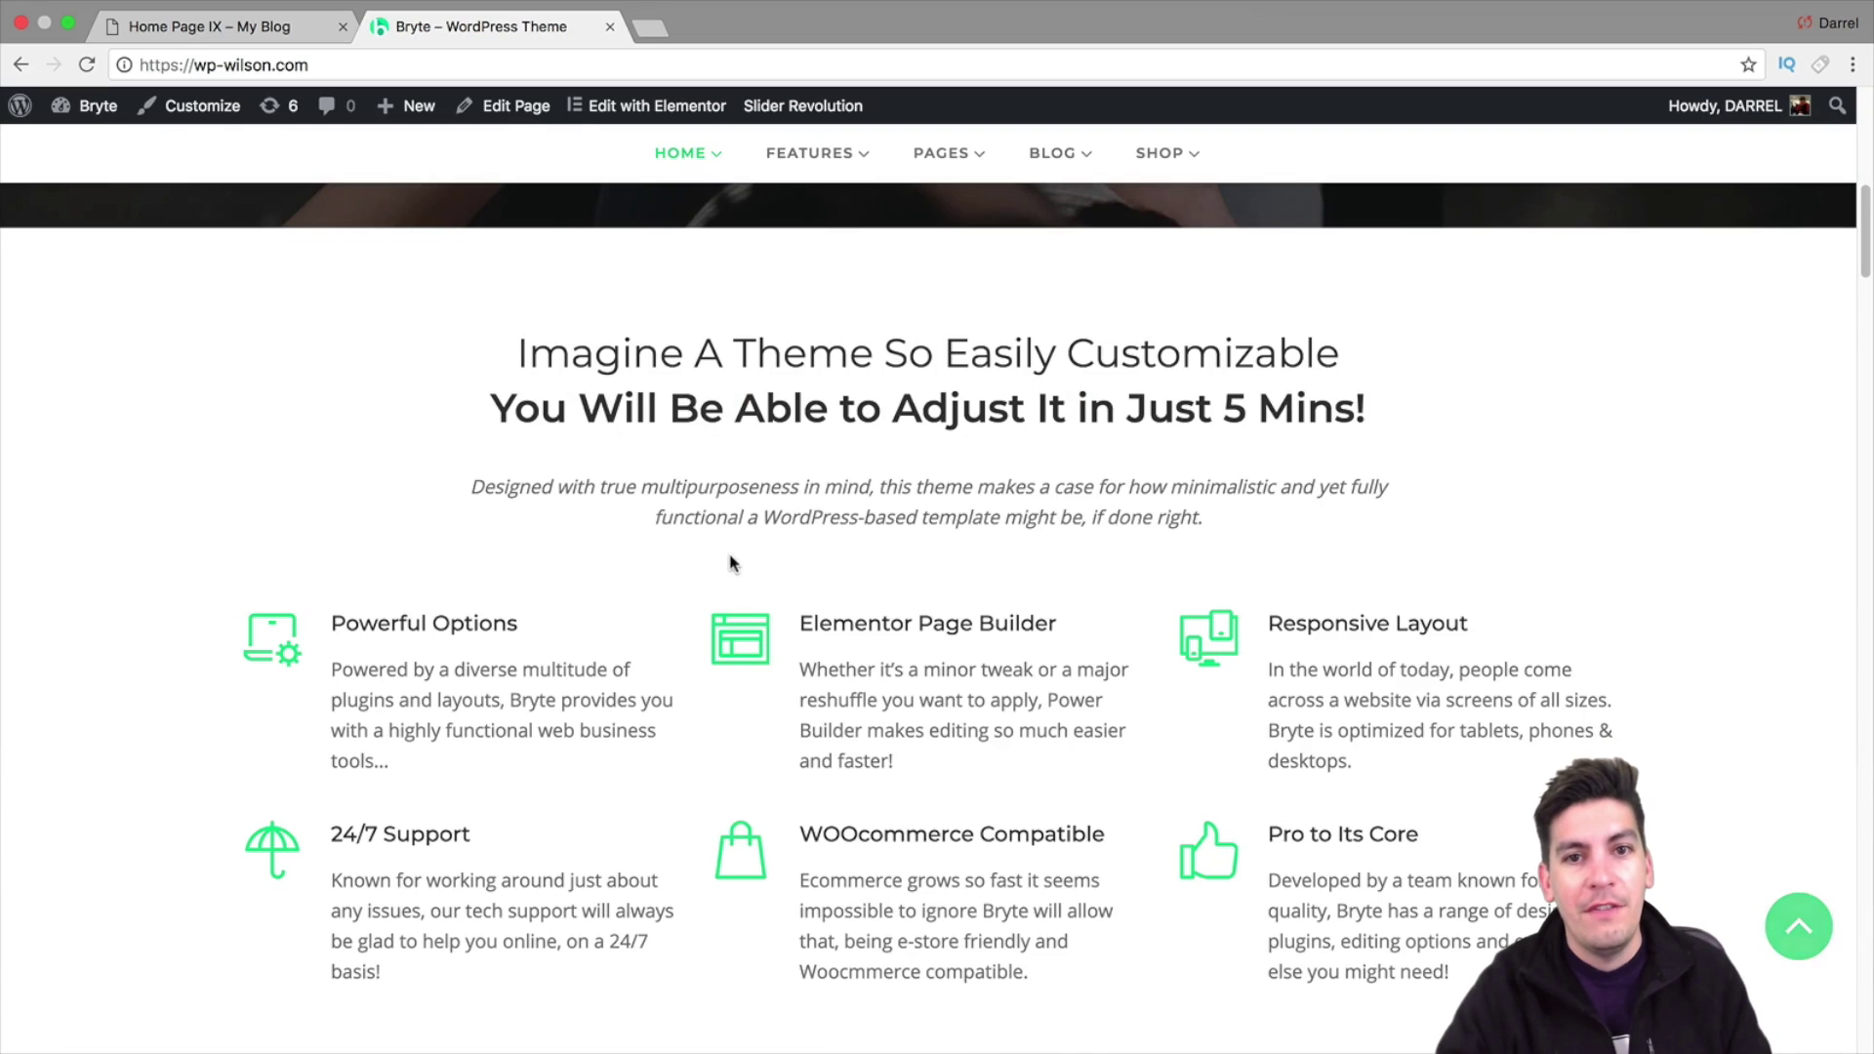